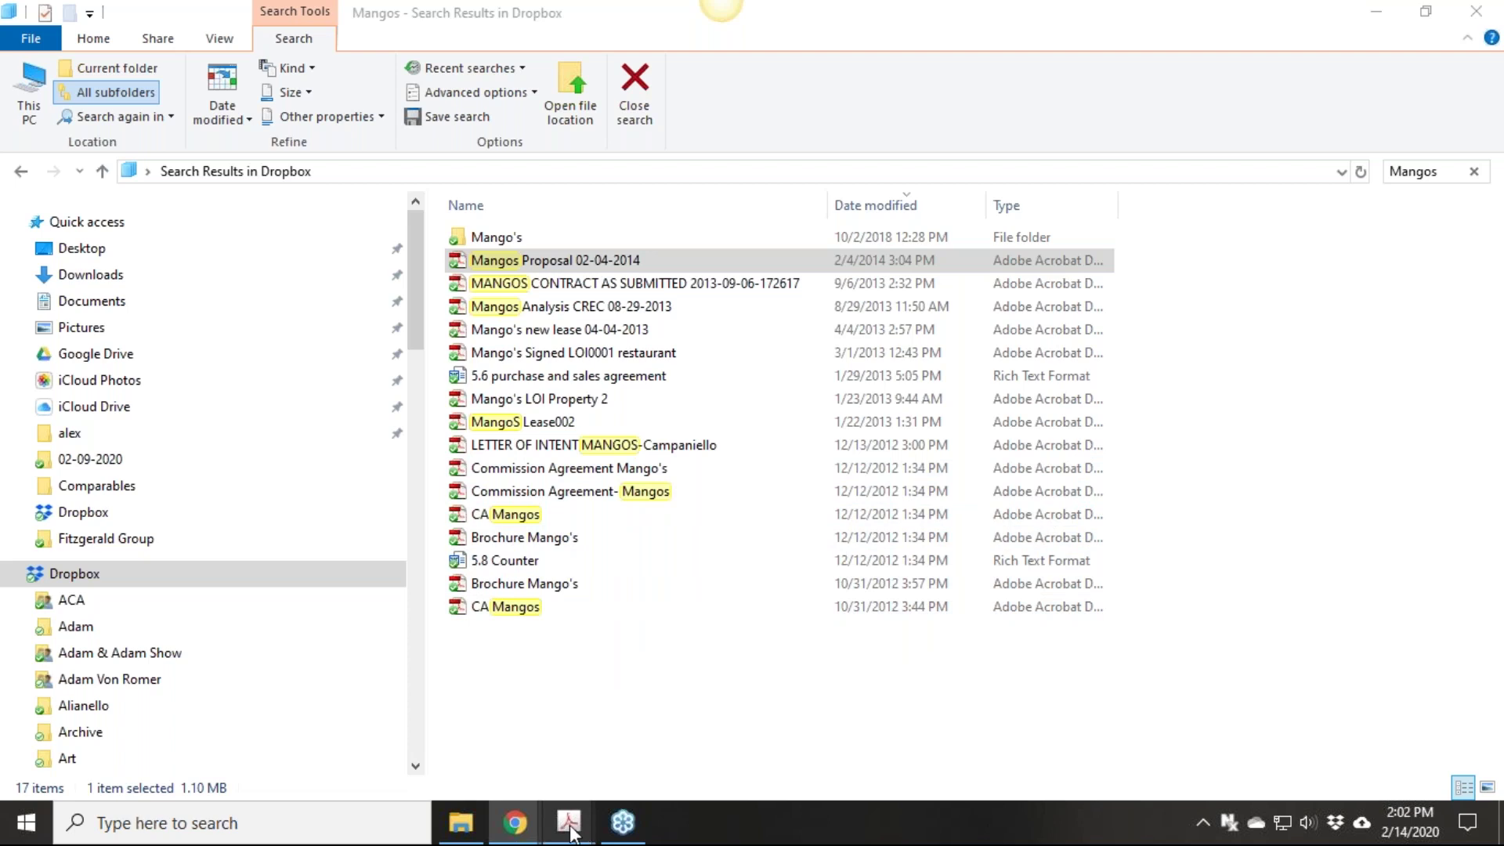
Return to the Mangos search results in File Explorer, then minimize Explorer to reveal the desktop
mouse_move(580, 836)
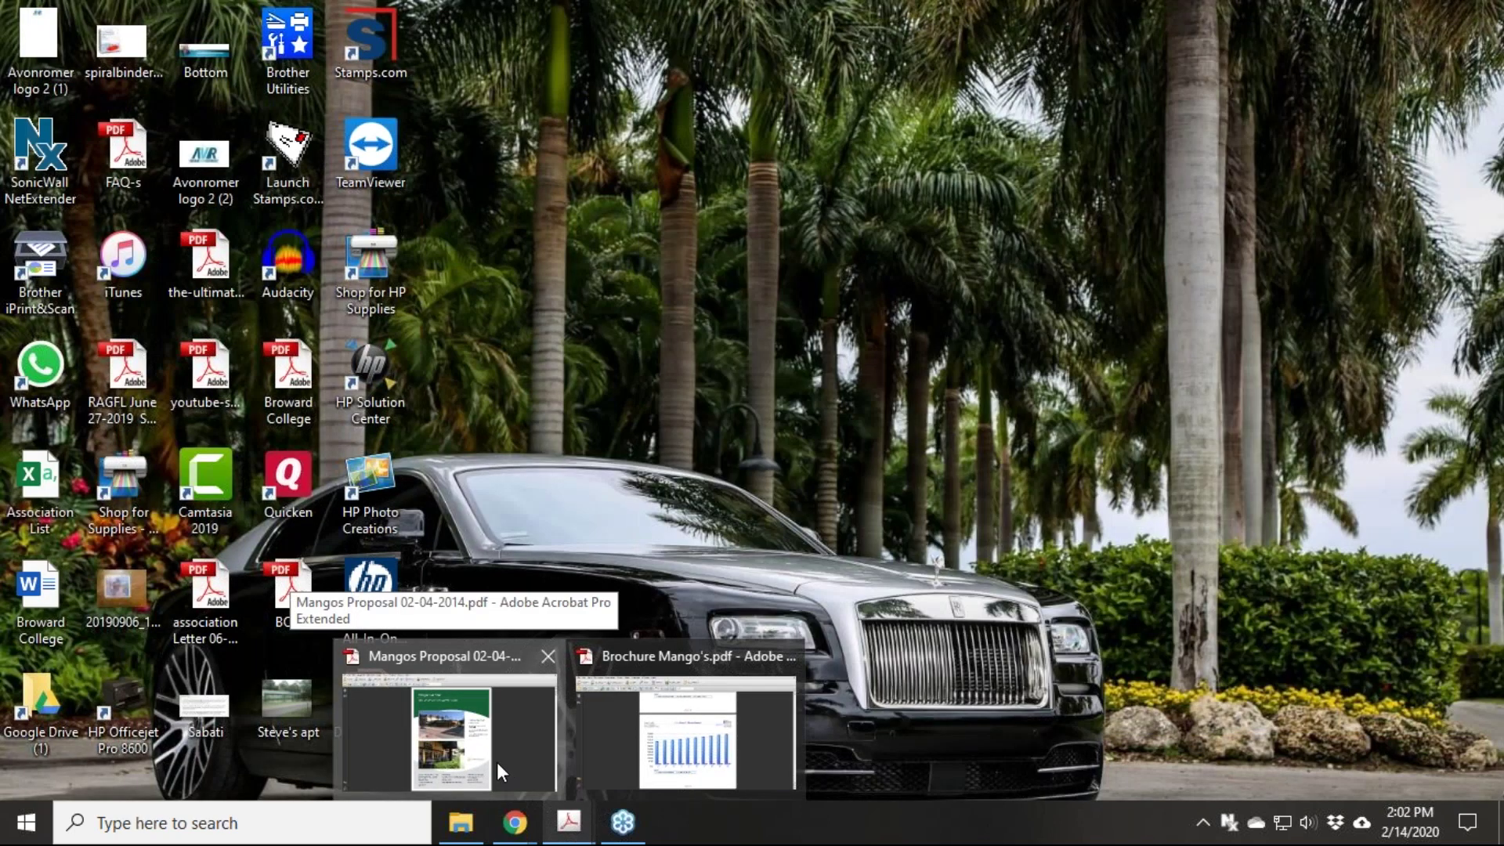
click(499, 761)
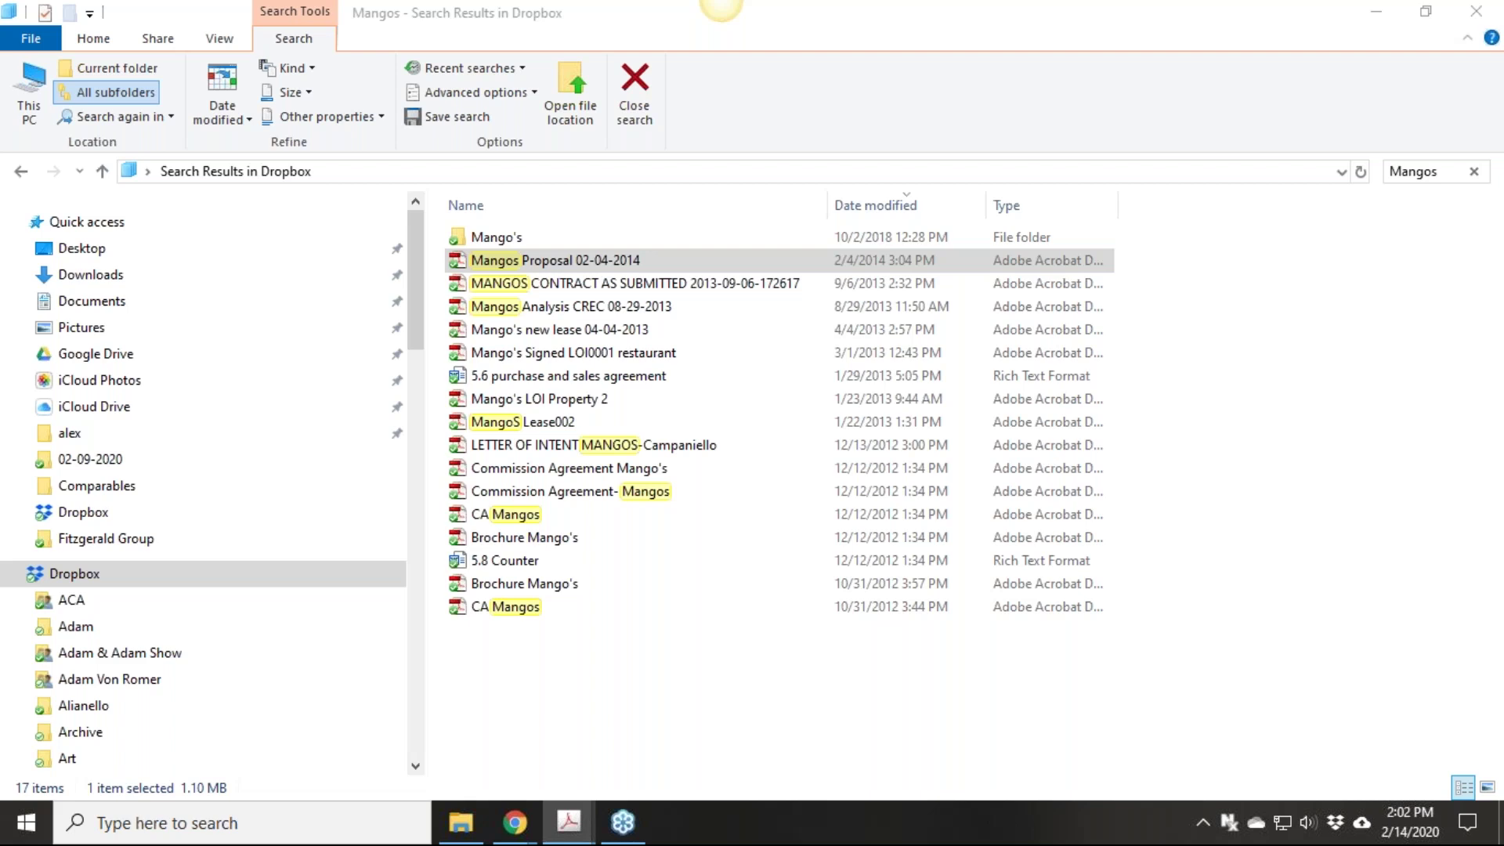
click(1375, 16)
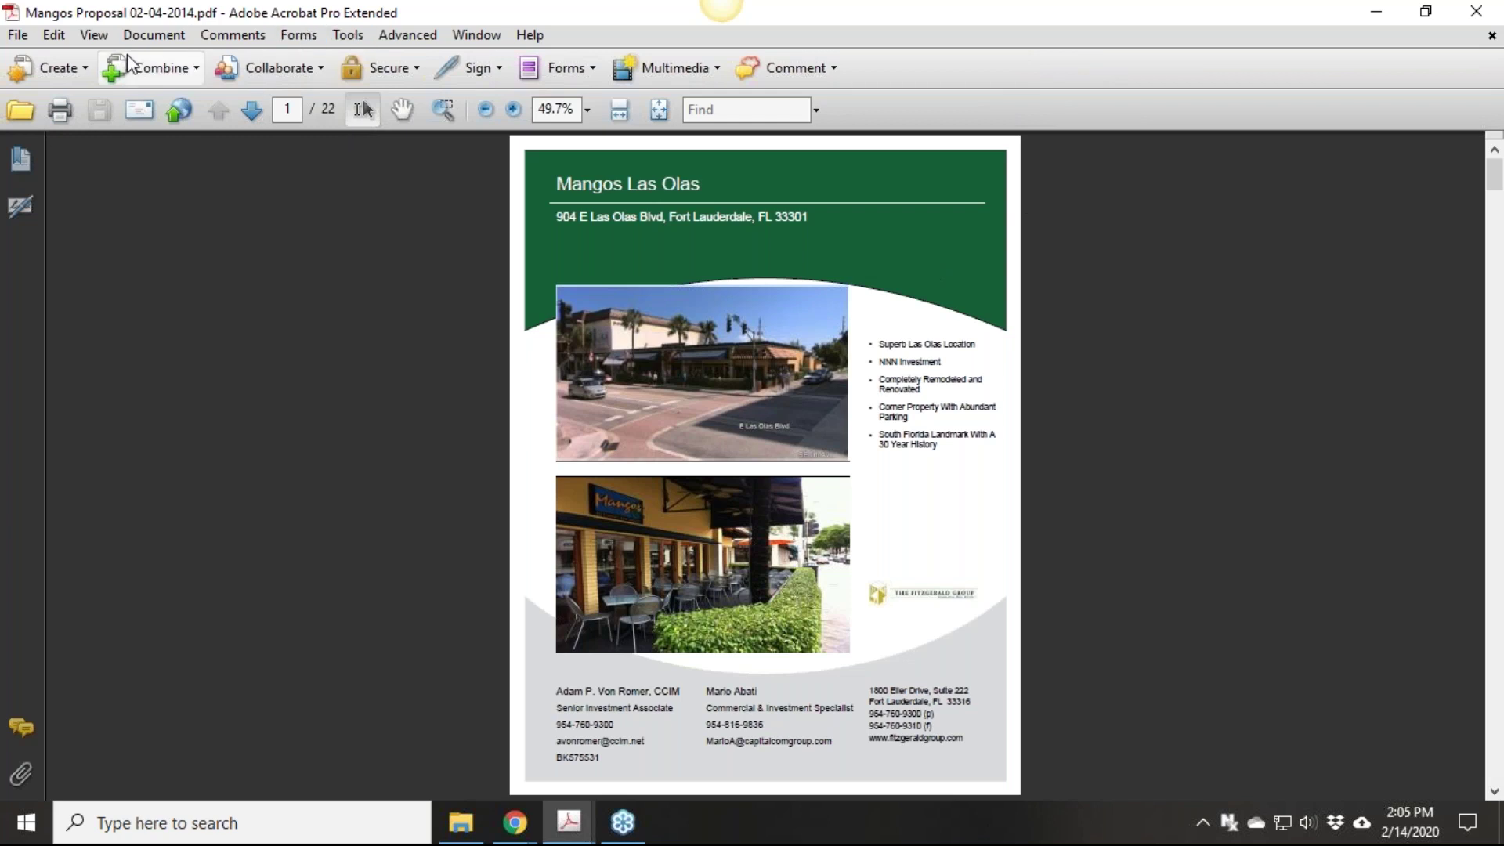
Open Acrobat's View menu with the Mangos Proposal 02-04-2014.pdf cover page showing
click(96, 35)
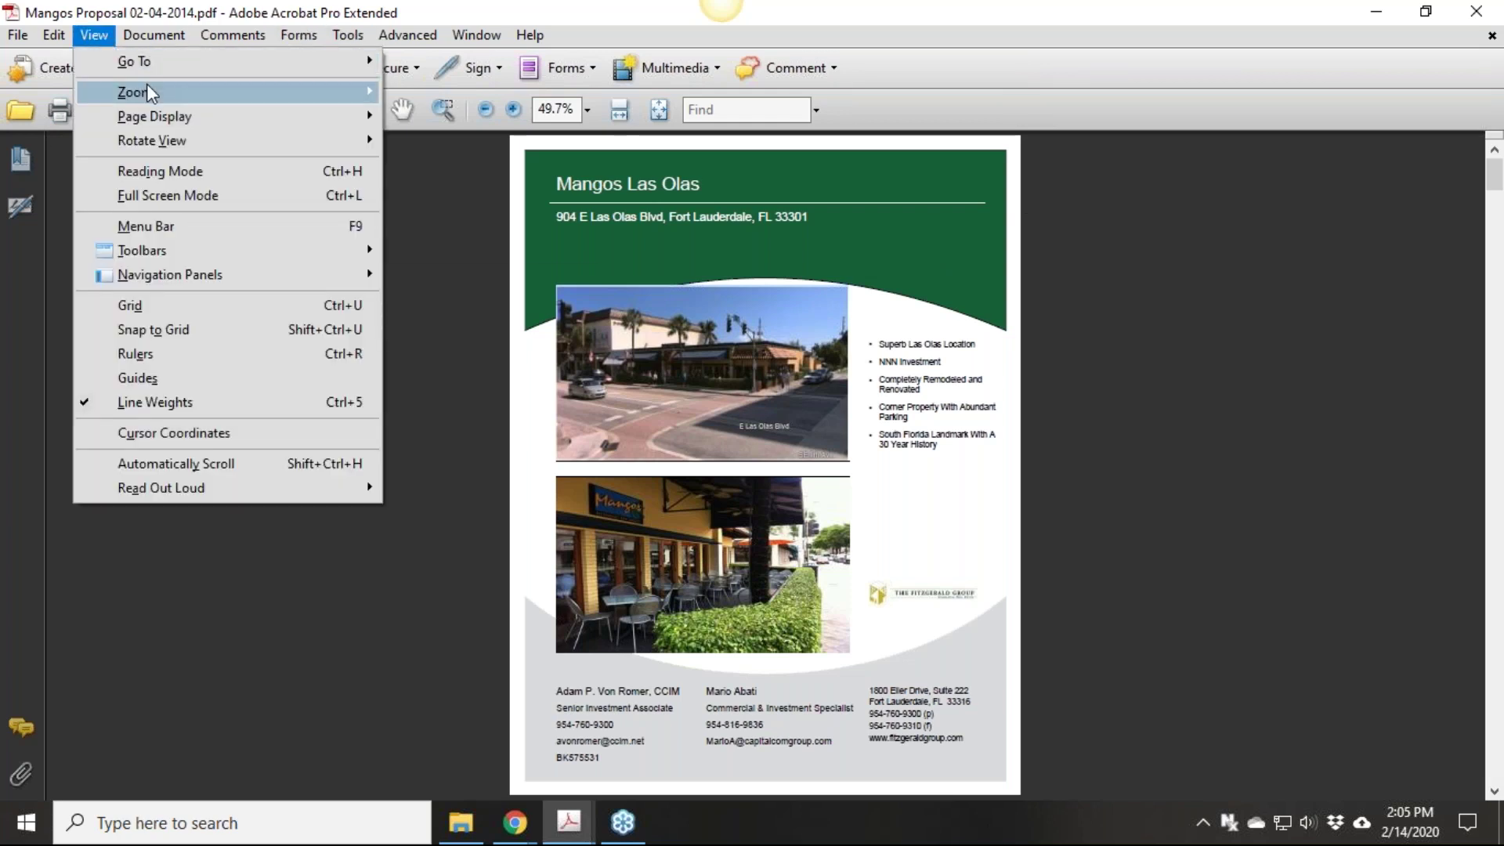
Switch the proposal to Full Screen Mode and go to page 8, Maps and Aerials
mouse_move(170, 118)
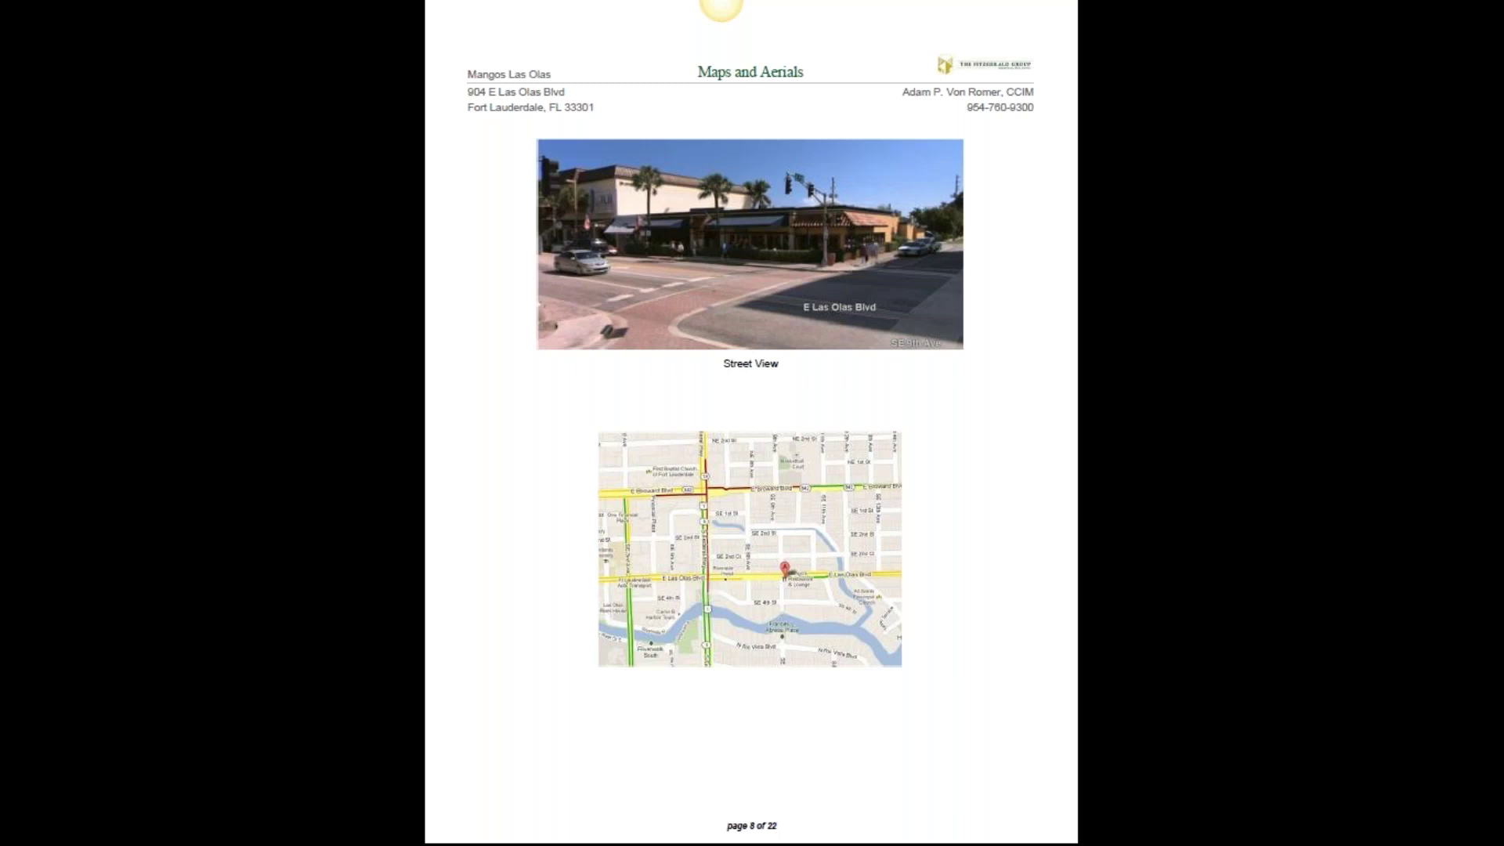
Advance the full-screen proposal past page 9 to page 10, the Resale Report
key(Page_Down)
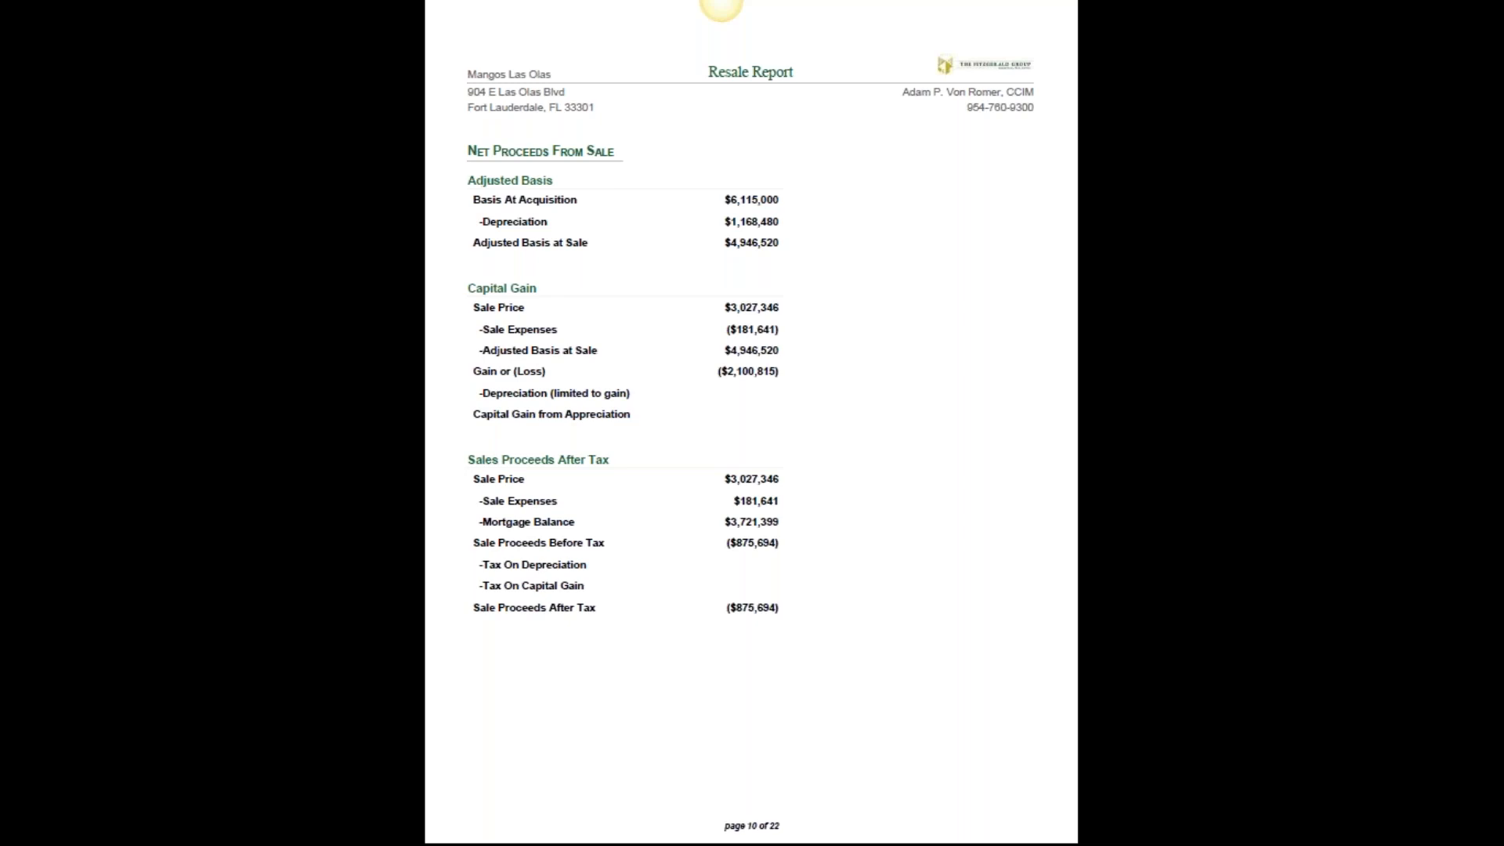
Page from Internal Rate of Return and Cash Flow Analysis through Property Resale toward Investment Return pages
key(Page_Down)
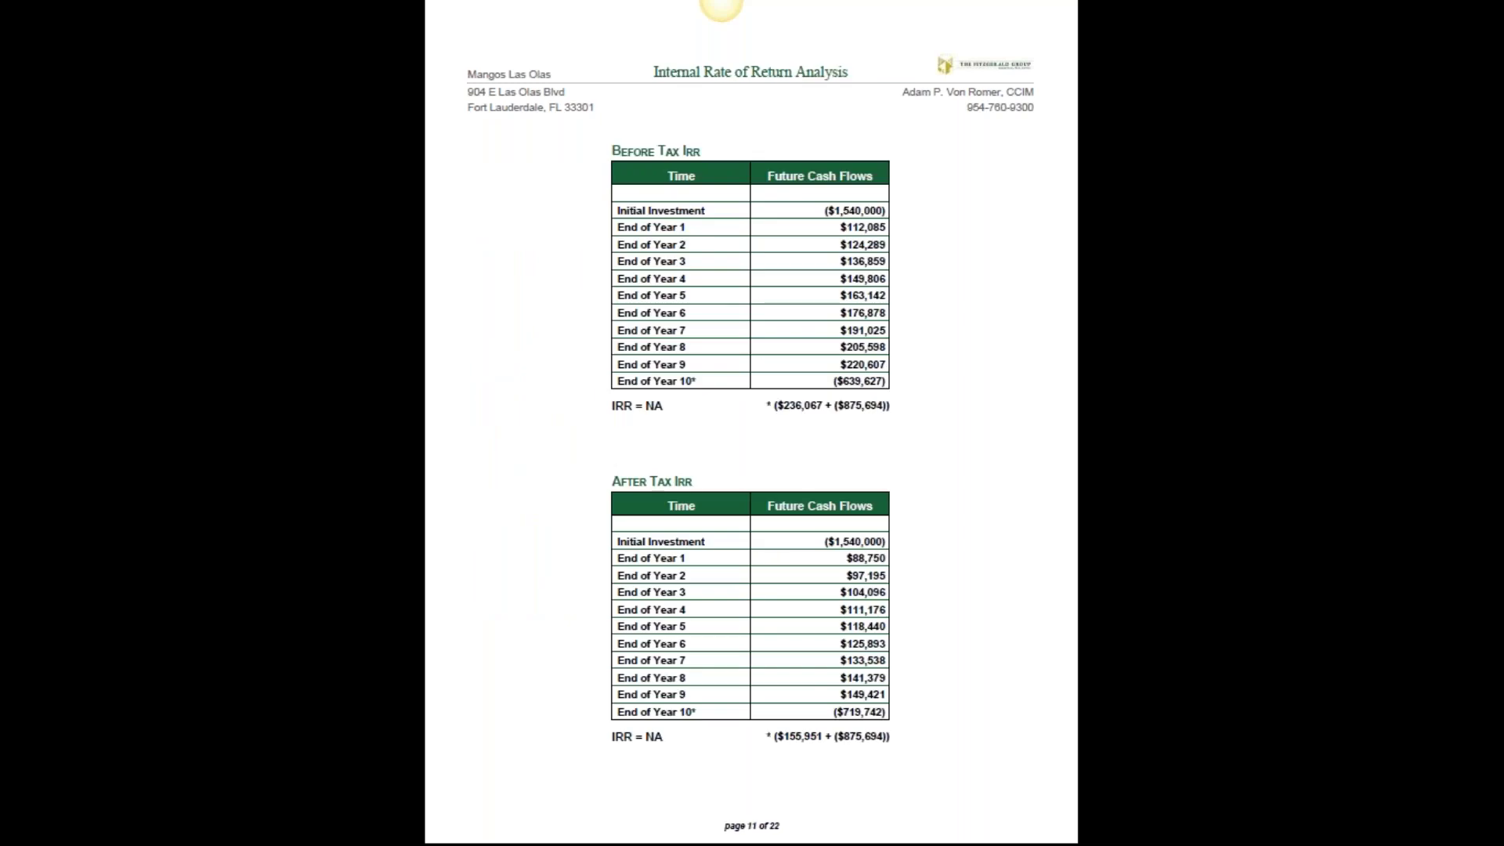
key(Page_Down)
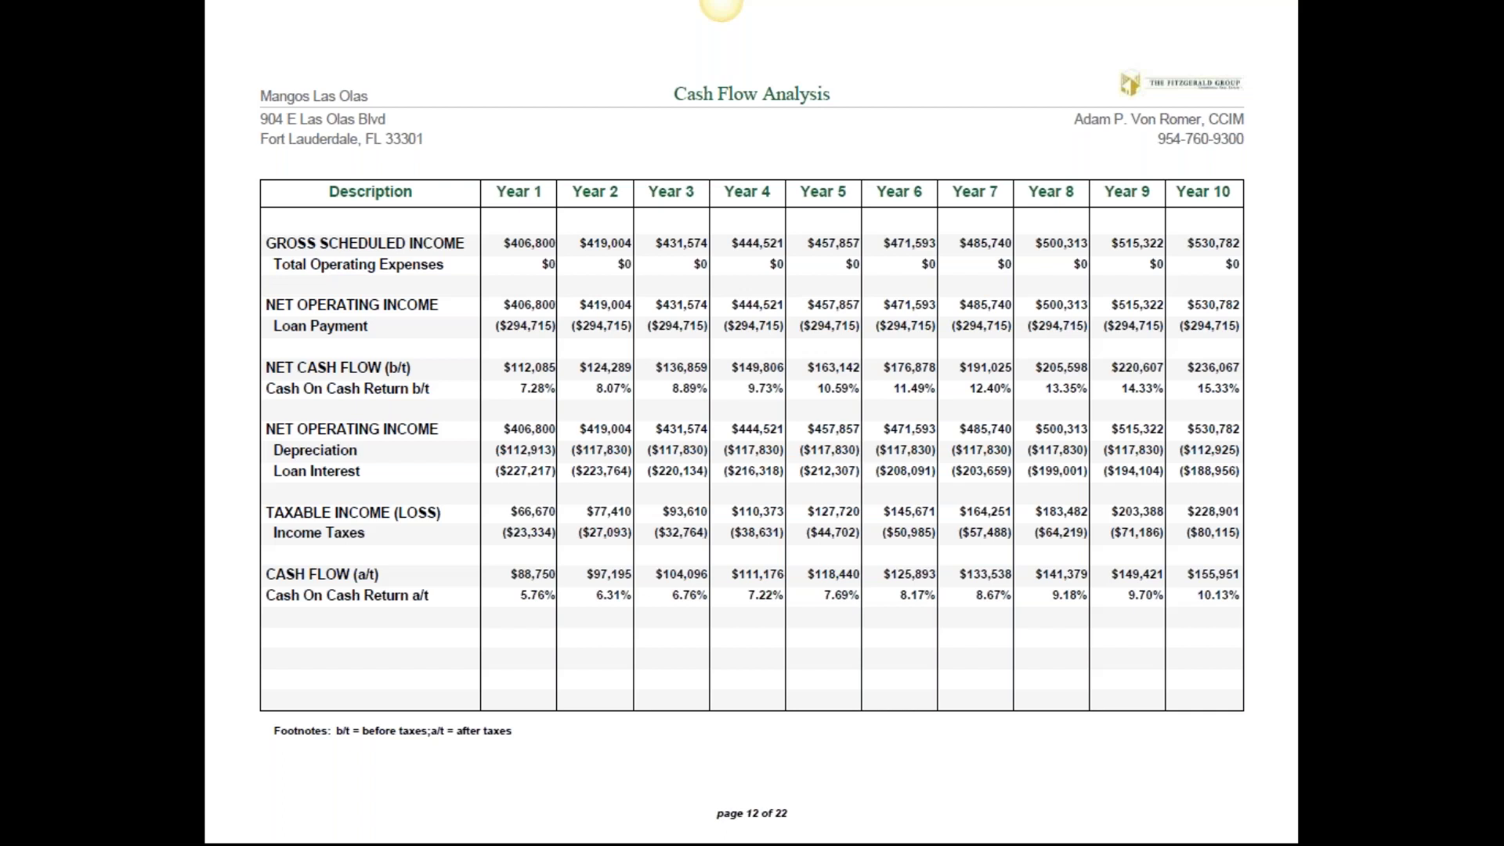
key(Page_Down)
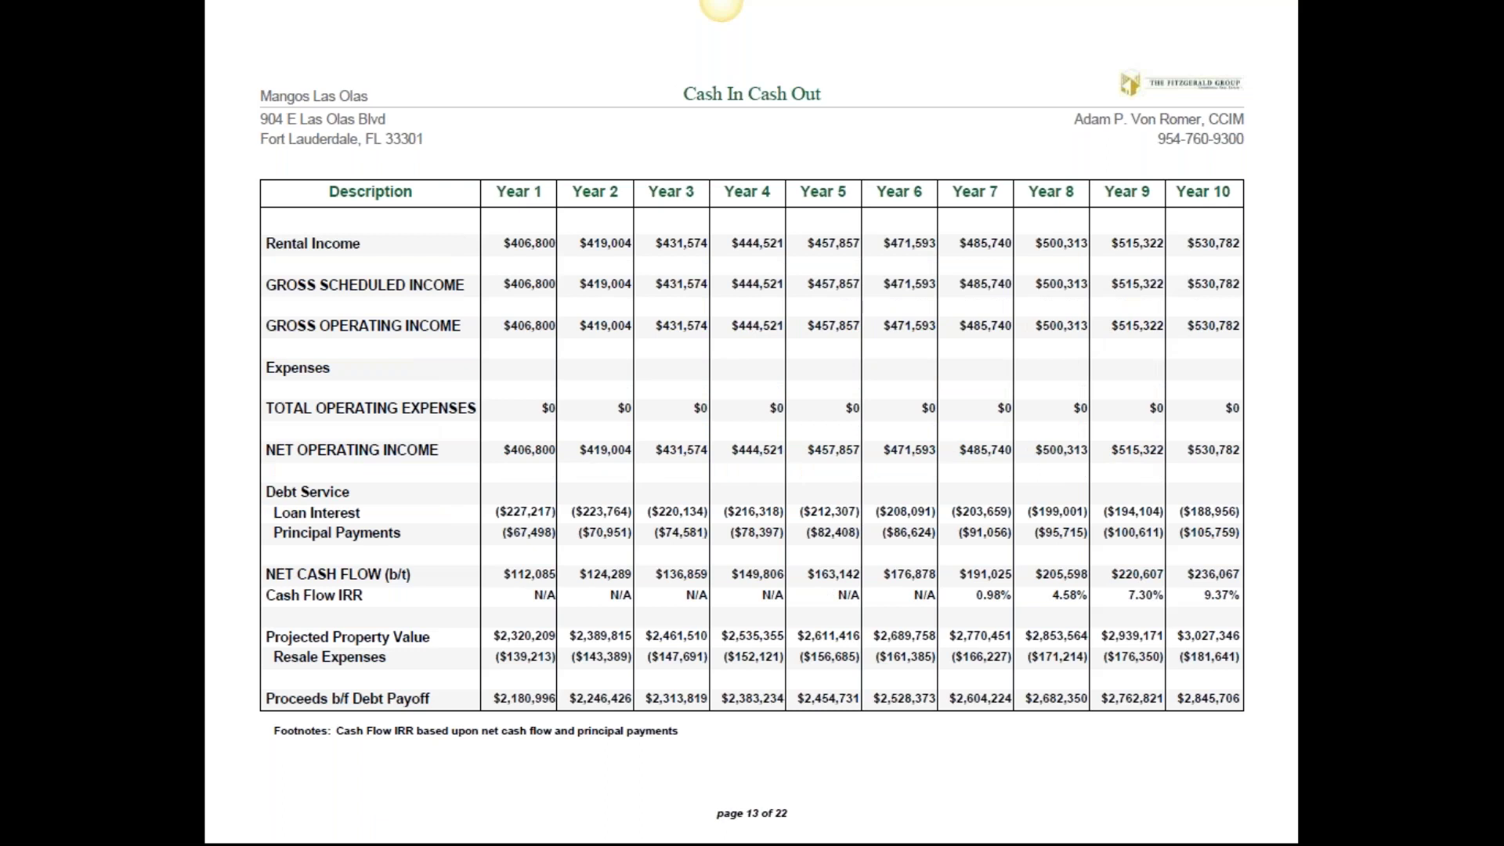
key(Page_Down)
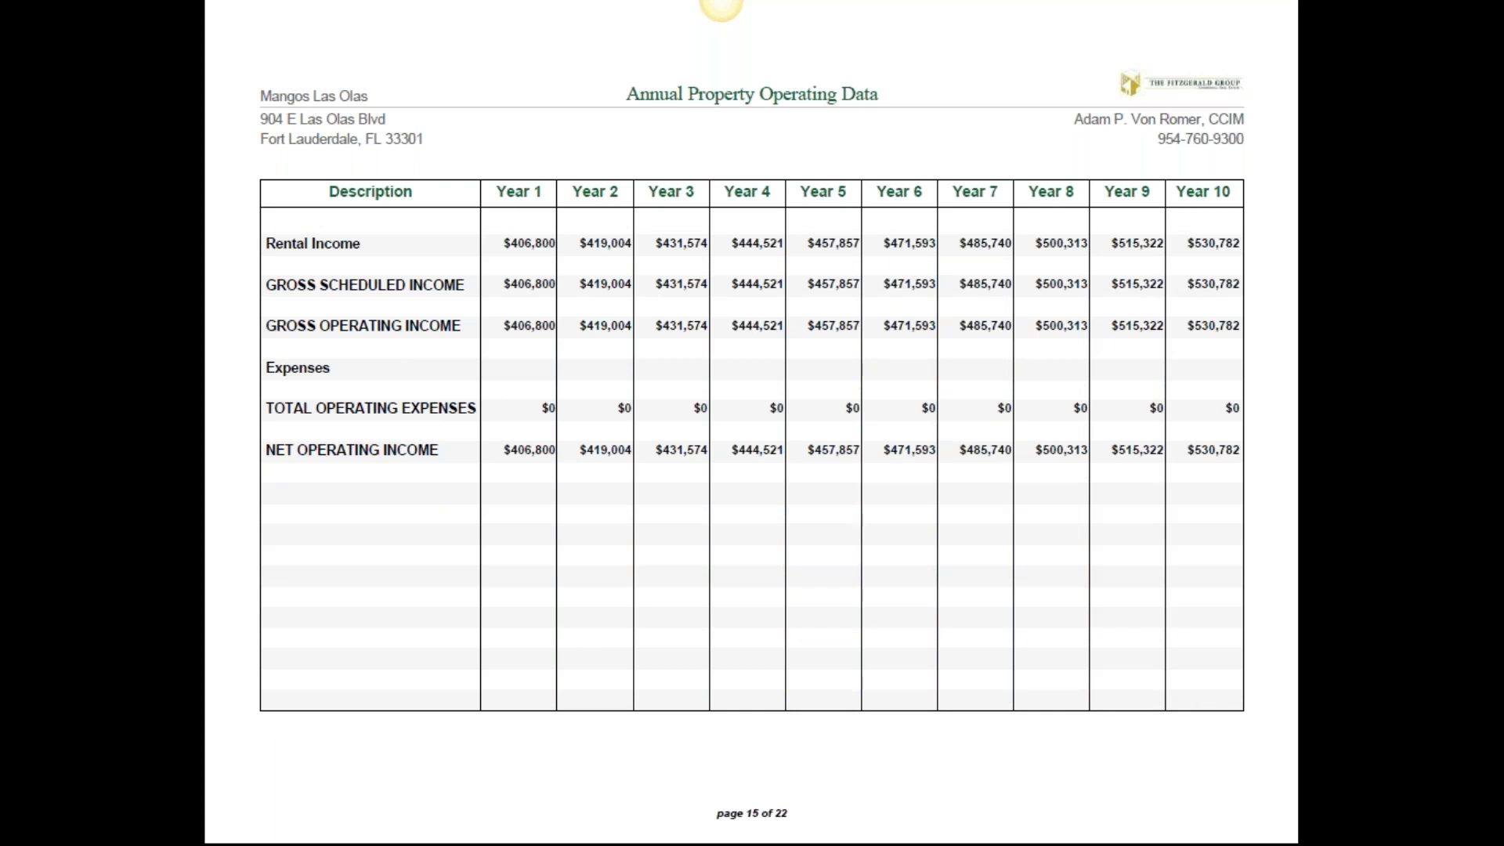
key(Page_Down)
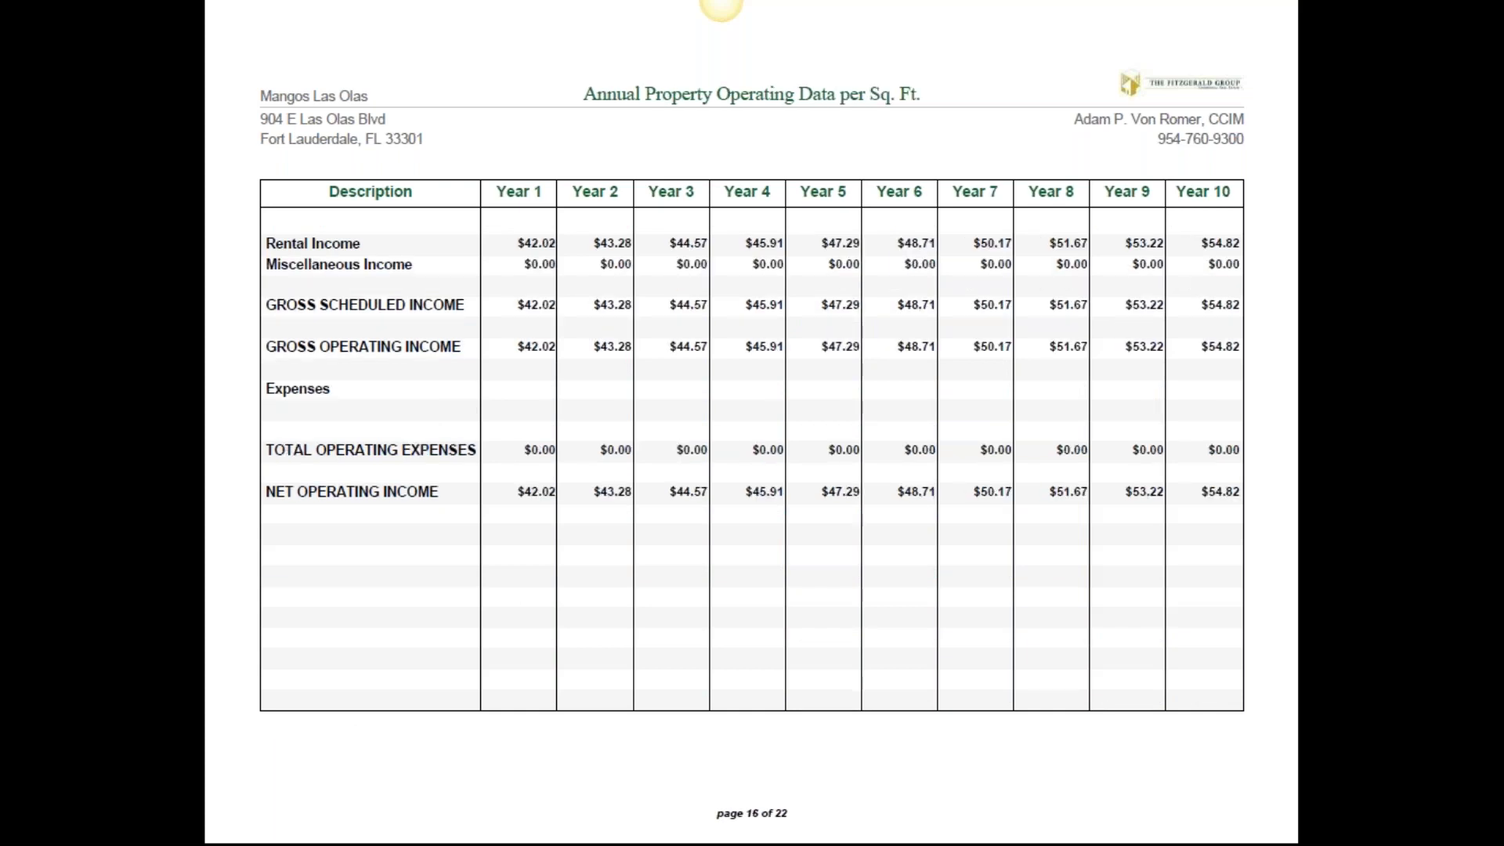
key(Page_Down)
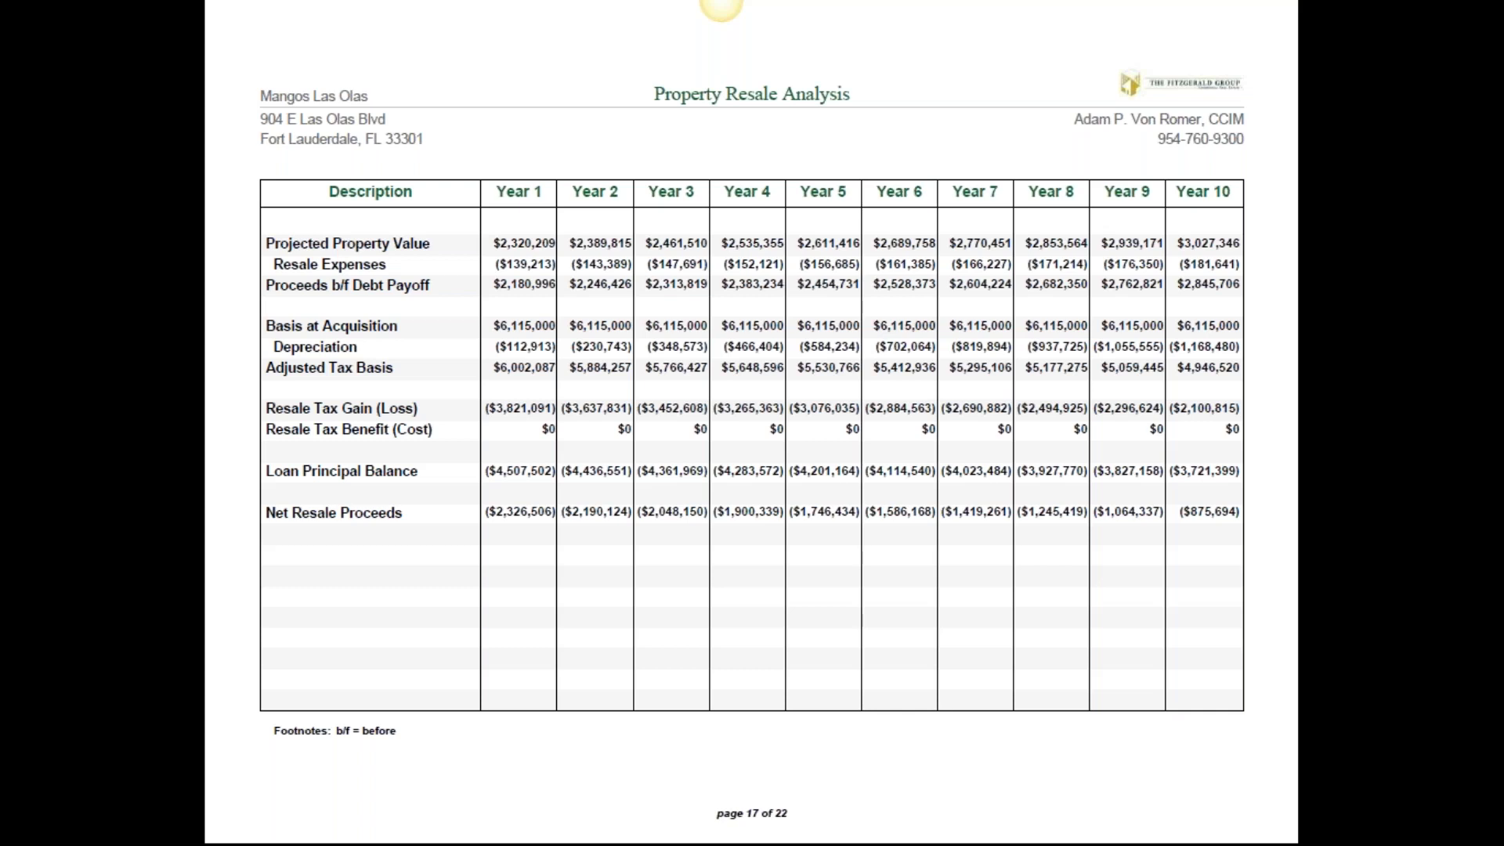
key(Right)
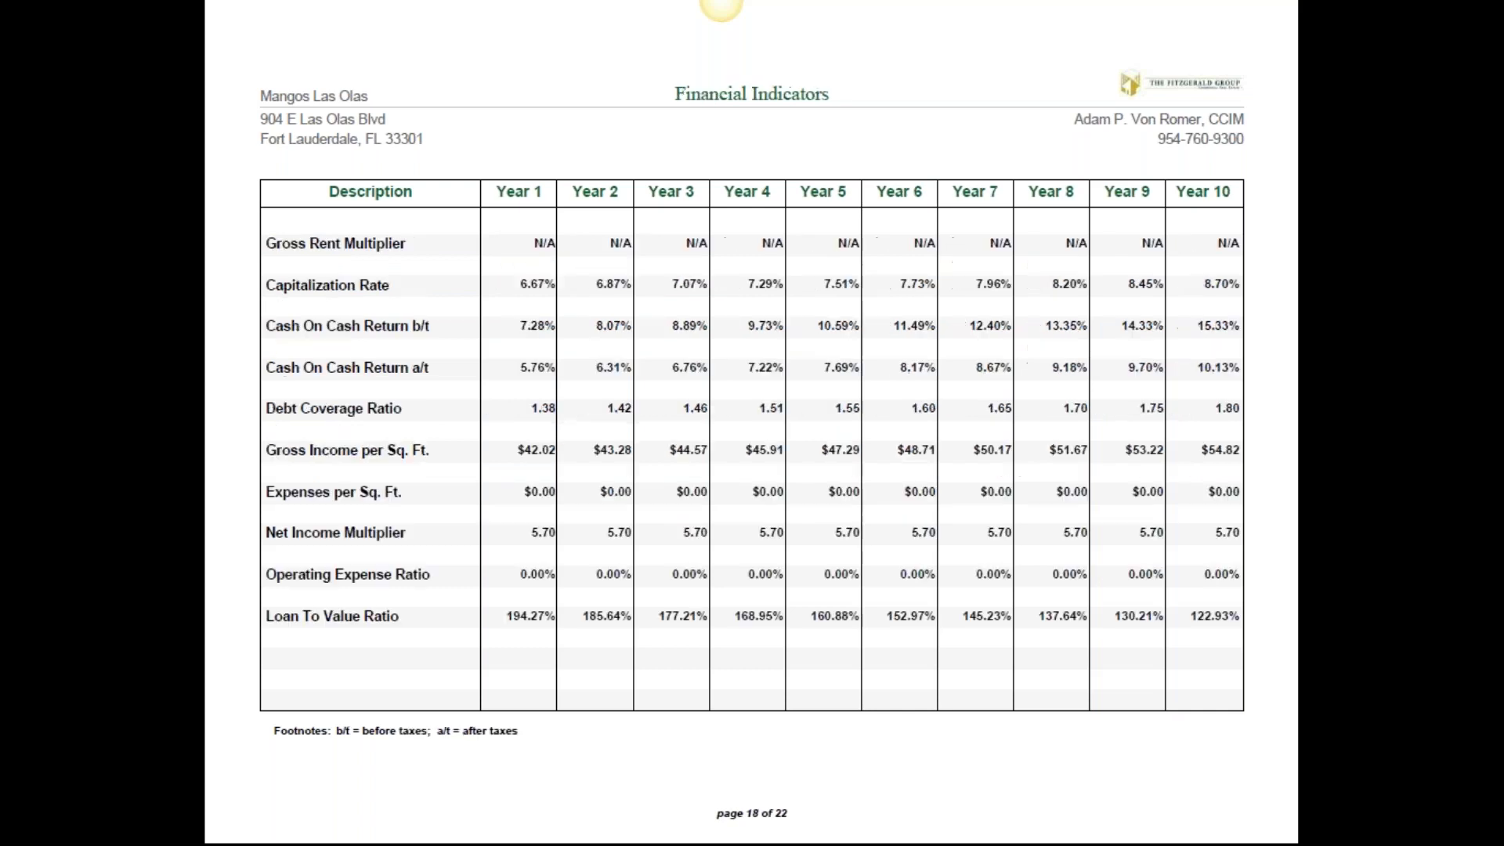
key(Right)
key(Right)
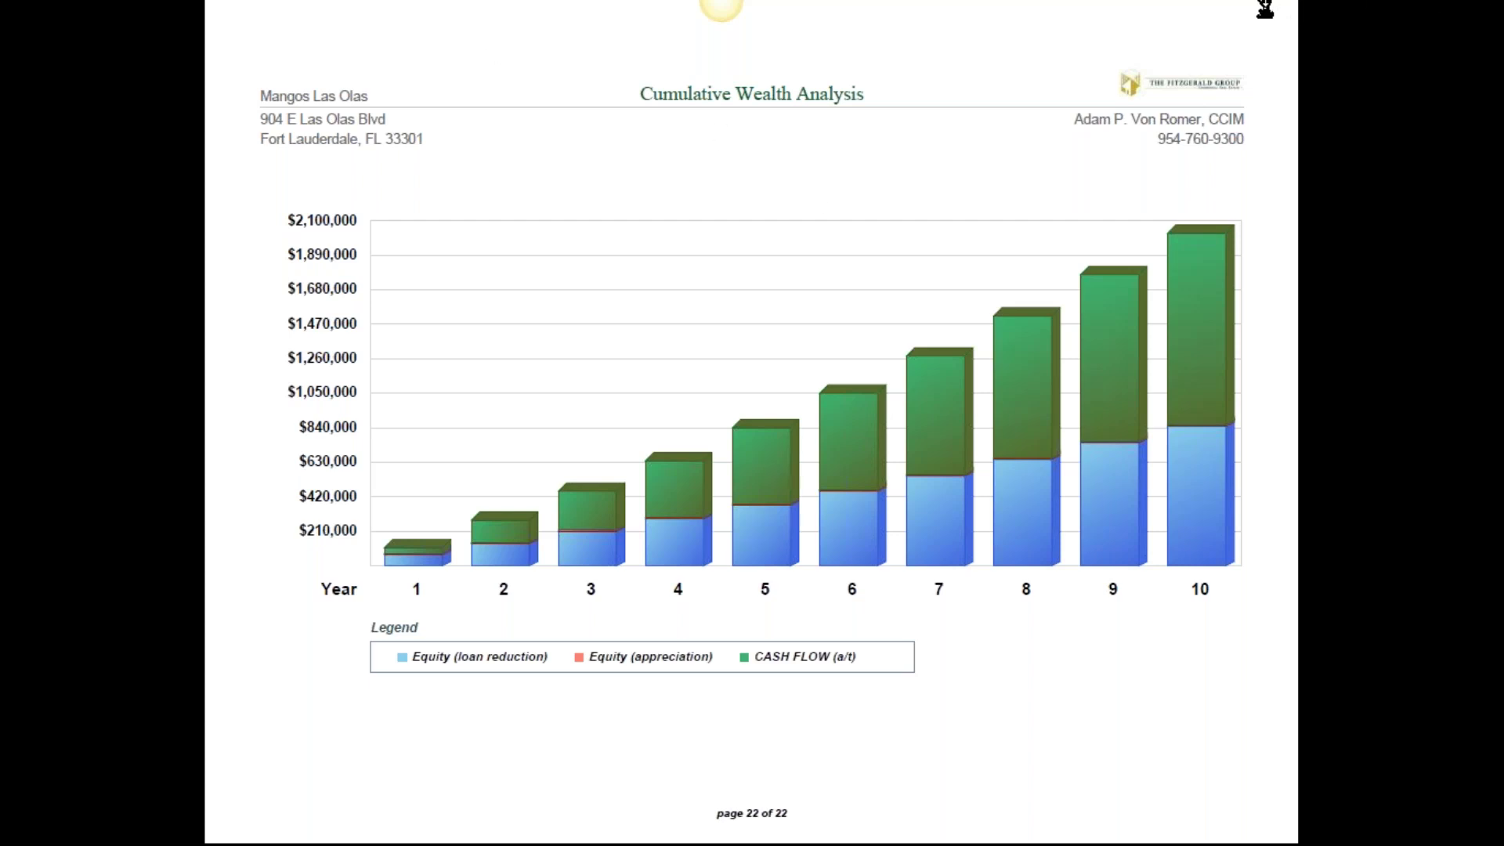
Bring the Chrome window with the RealNex MarketEdge property grid to the front
drag(1264, 10, 1188, 3)
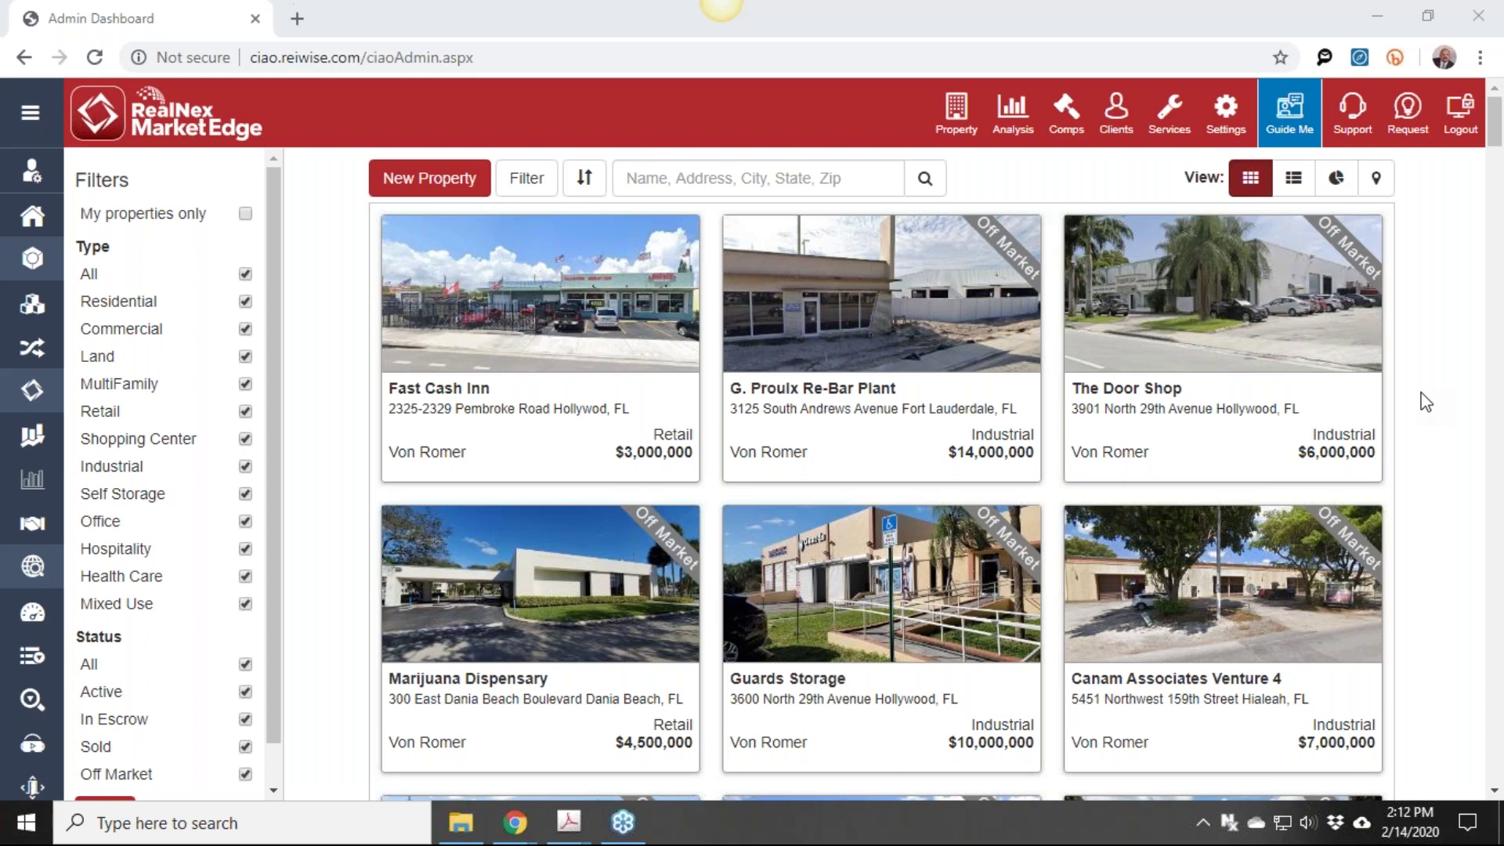
Scroll down through the property tiles, then back to the top so Fast Cash Inn shows first
scroll(1426, 401, down, 1)
scroll(1426, 401, down, 2)
scroll(1425, 401, up, 3)
scroll(1428, 501, down, 6)
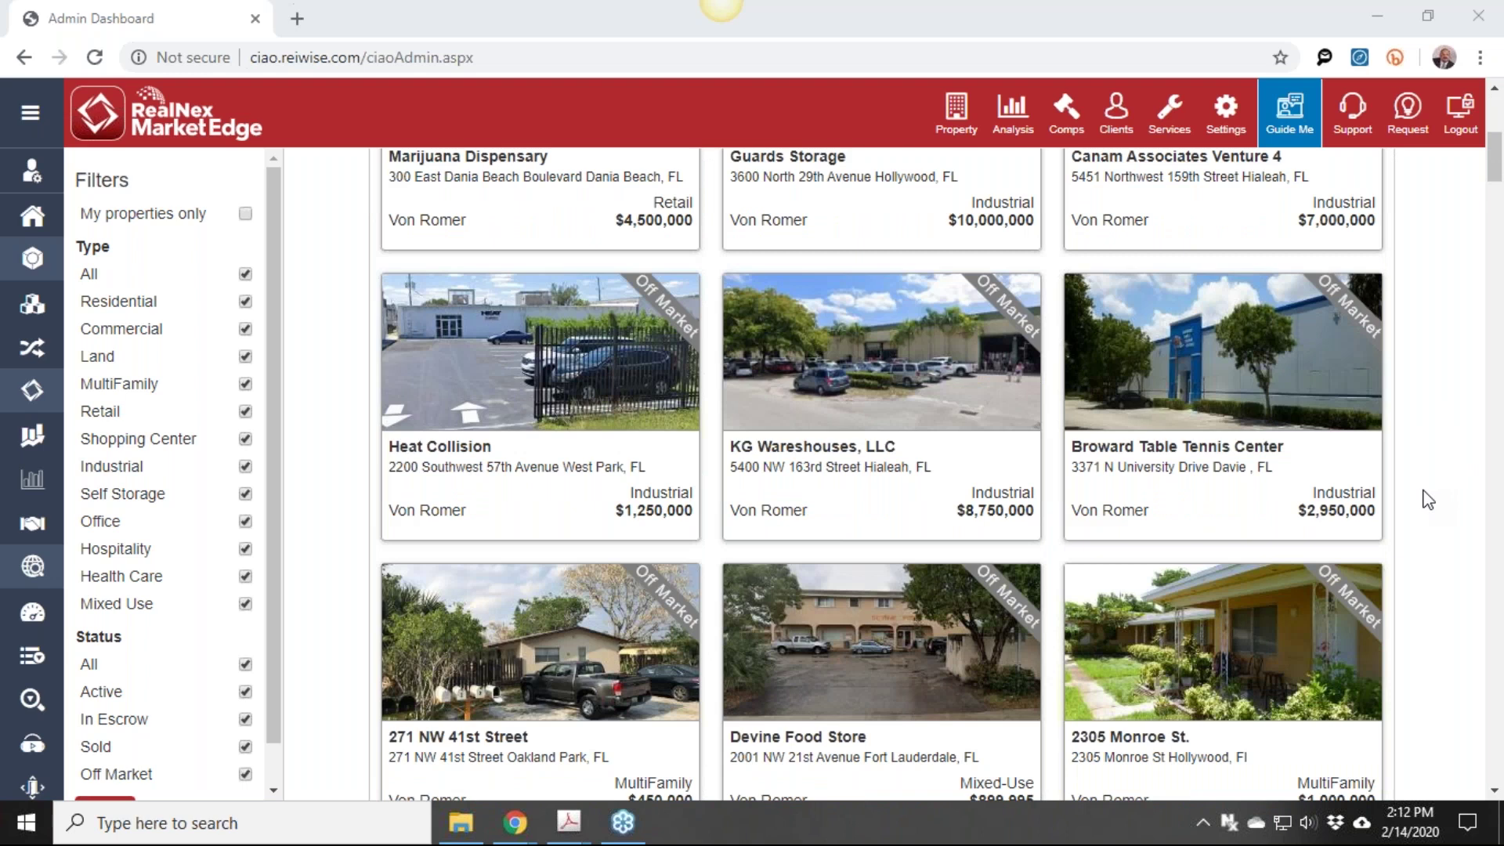
scroll(1428, 501, down, 1)
scroll(1428, 500, down, 1)
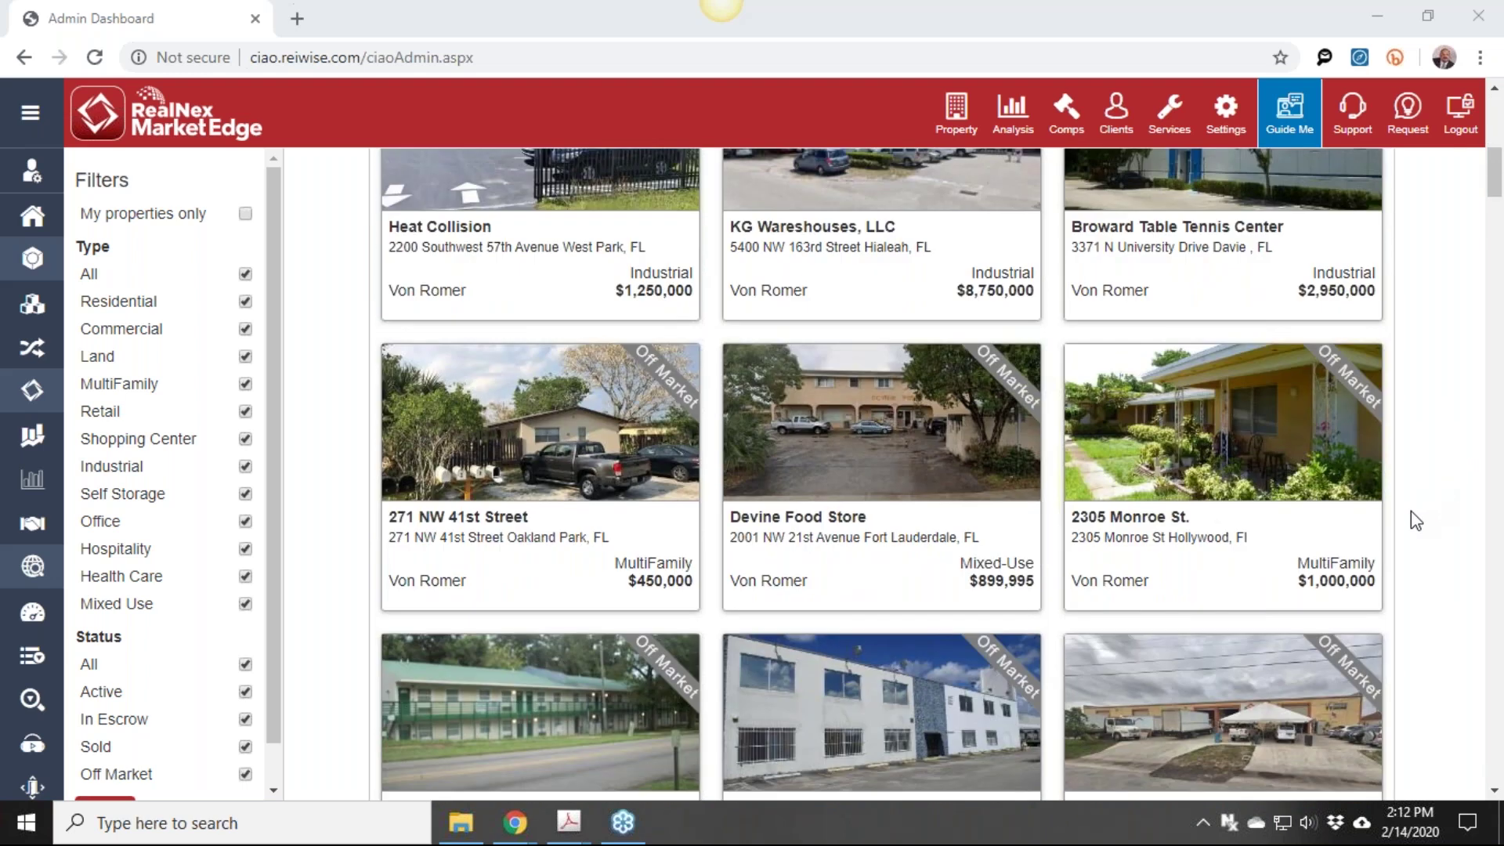
mouse_move(1254, 431)
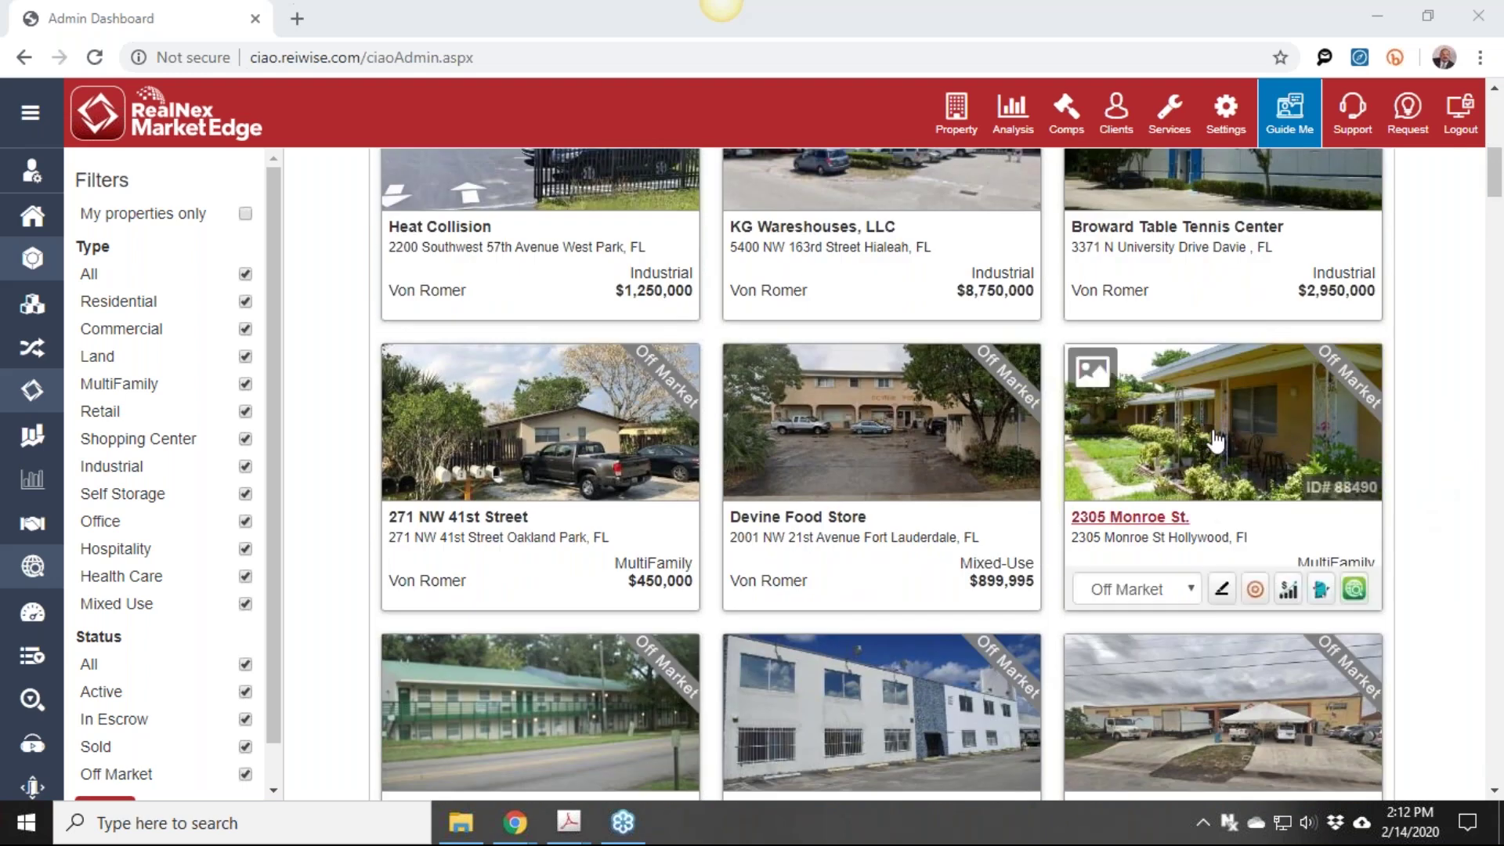
scroll(1256, 435, down, 1)
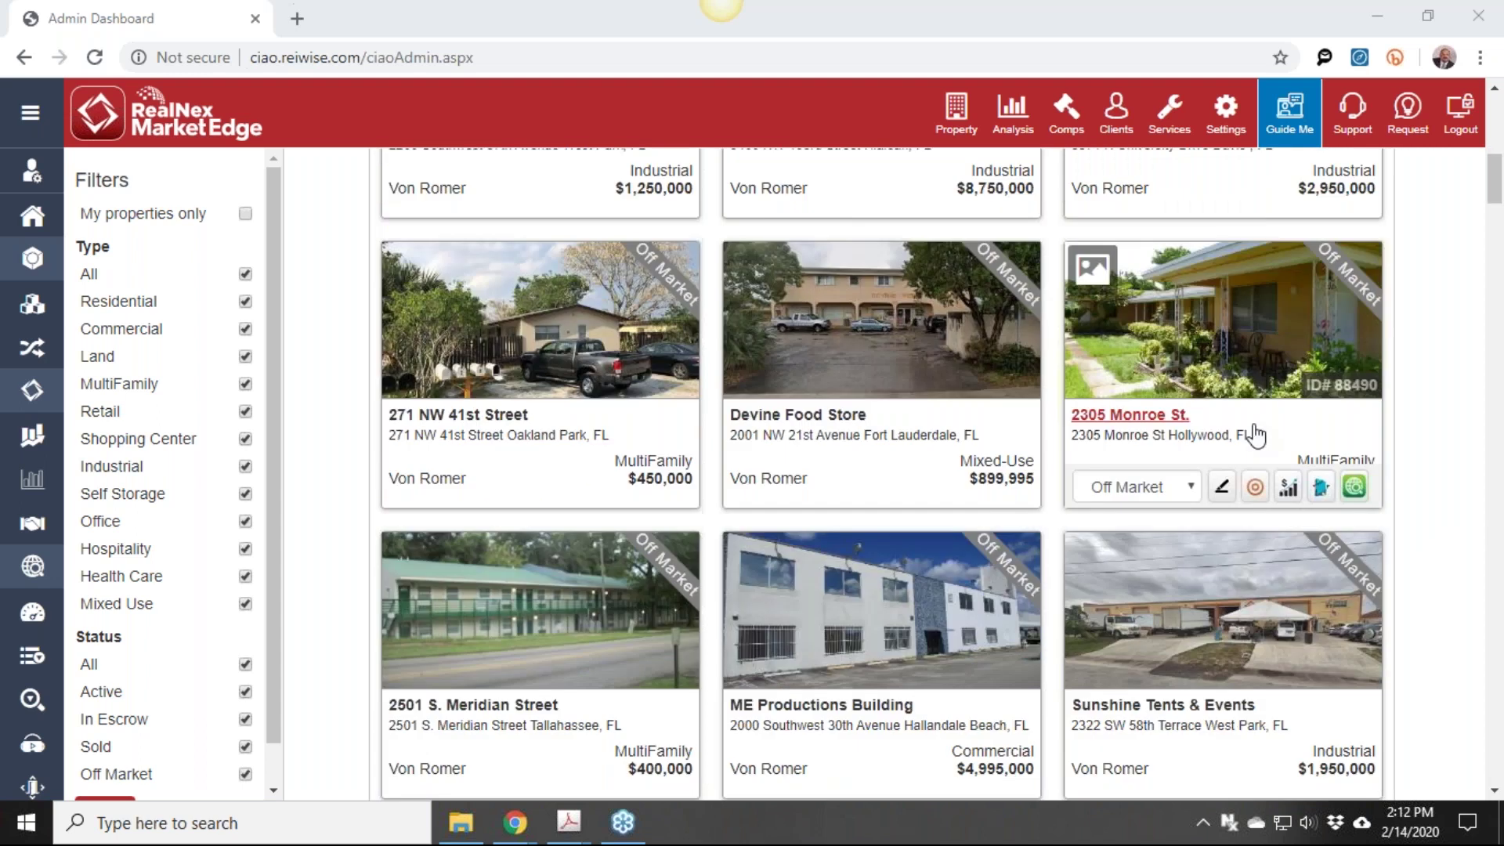
scroll(1256, 435, down, 6)
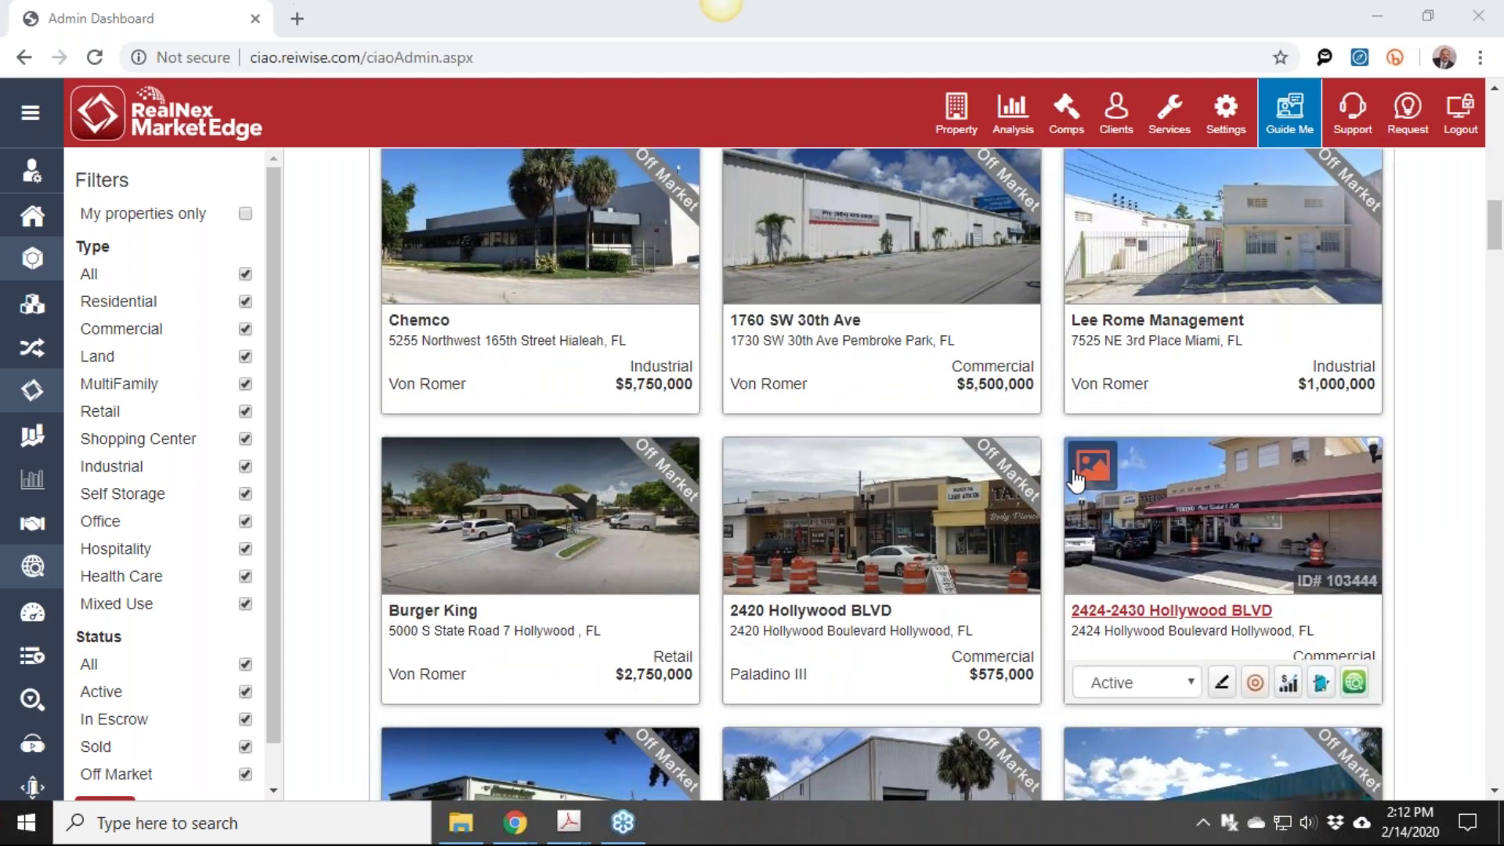
scroll(1075, 478, down, 5)
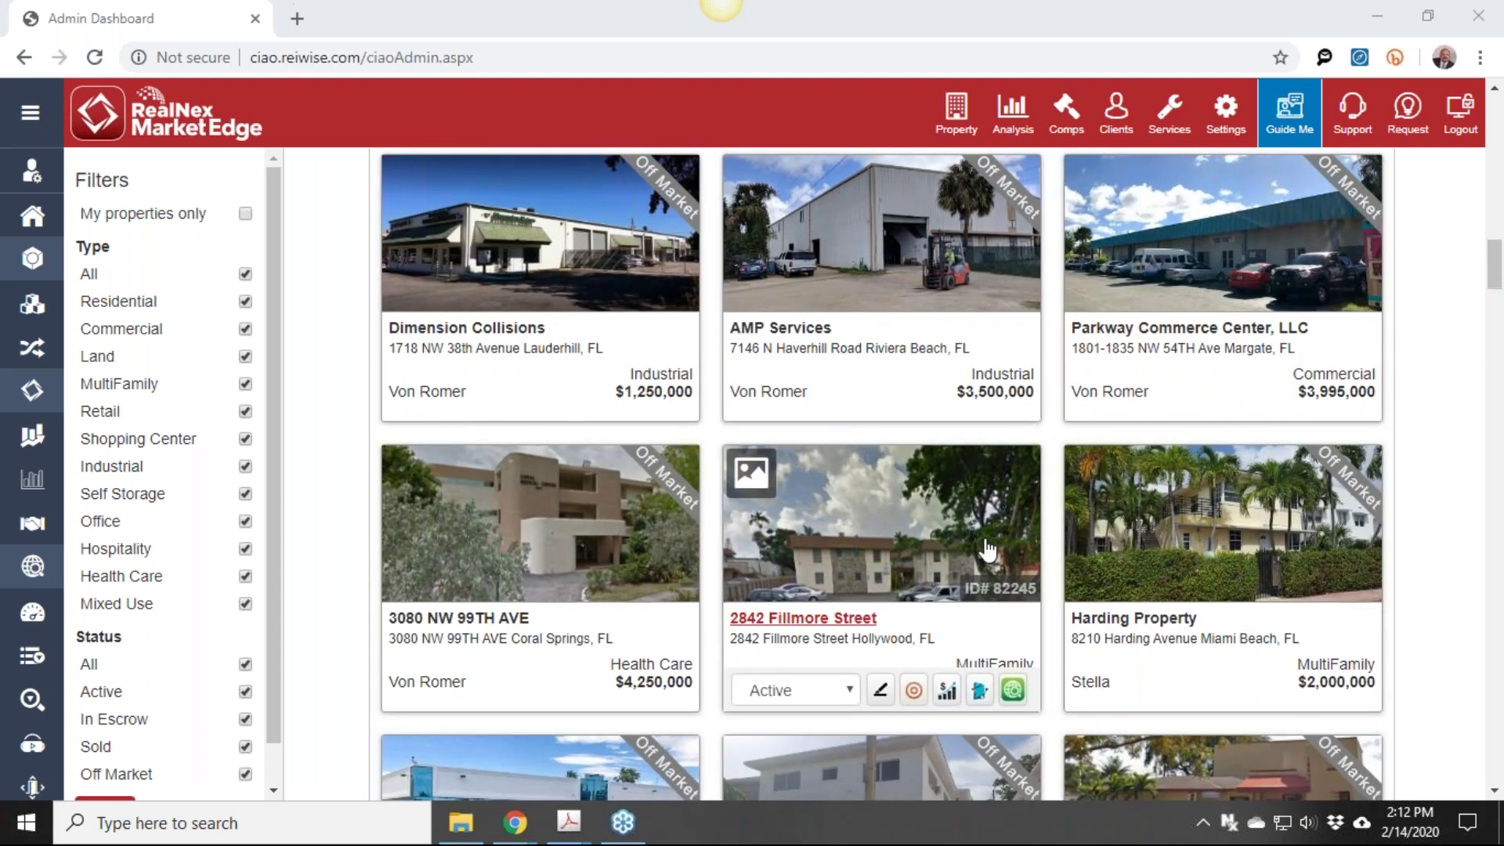
scroll(987, 551, down, 1)
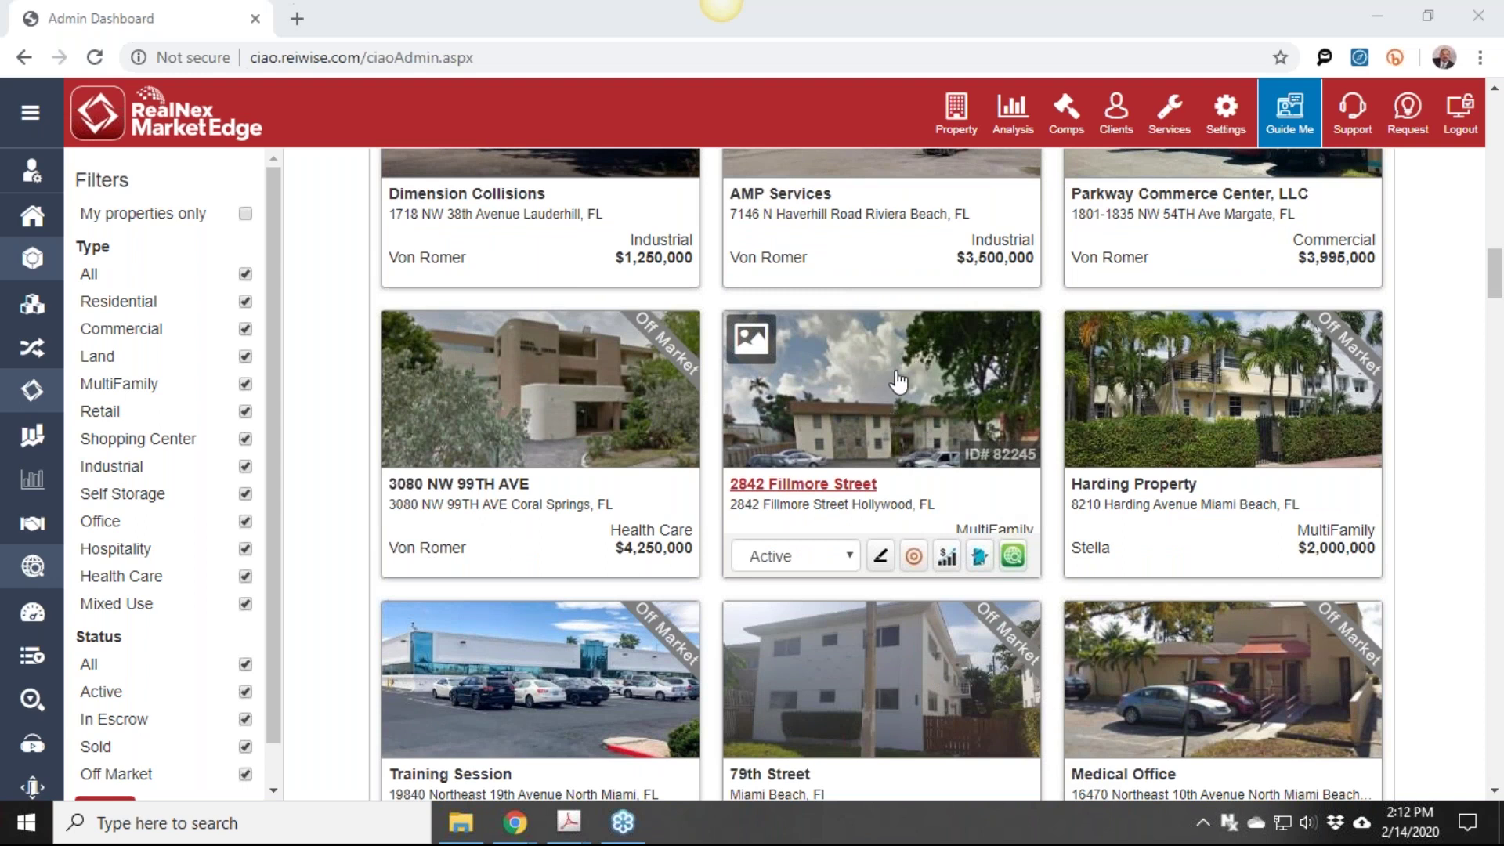
scroll(920, 407, up, 1)
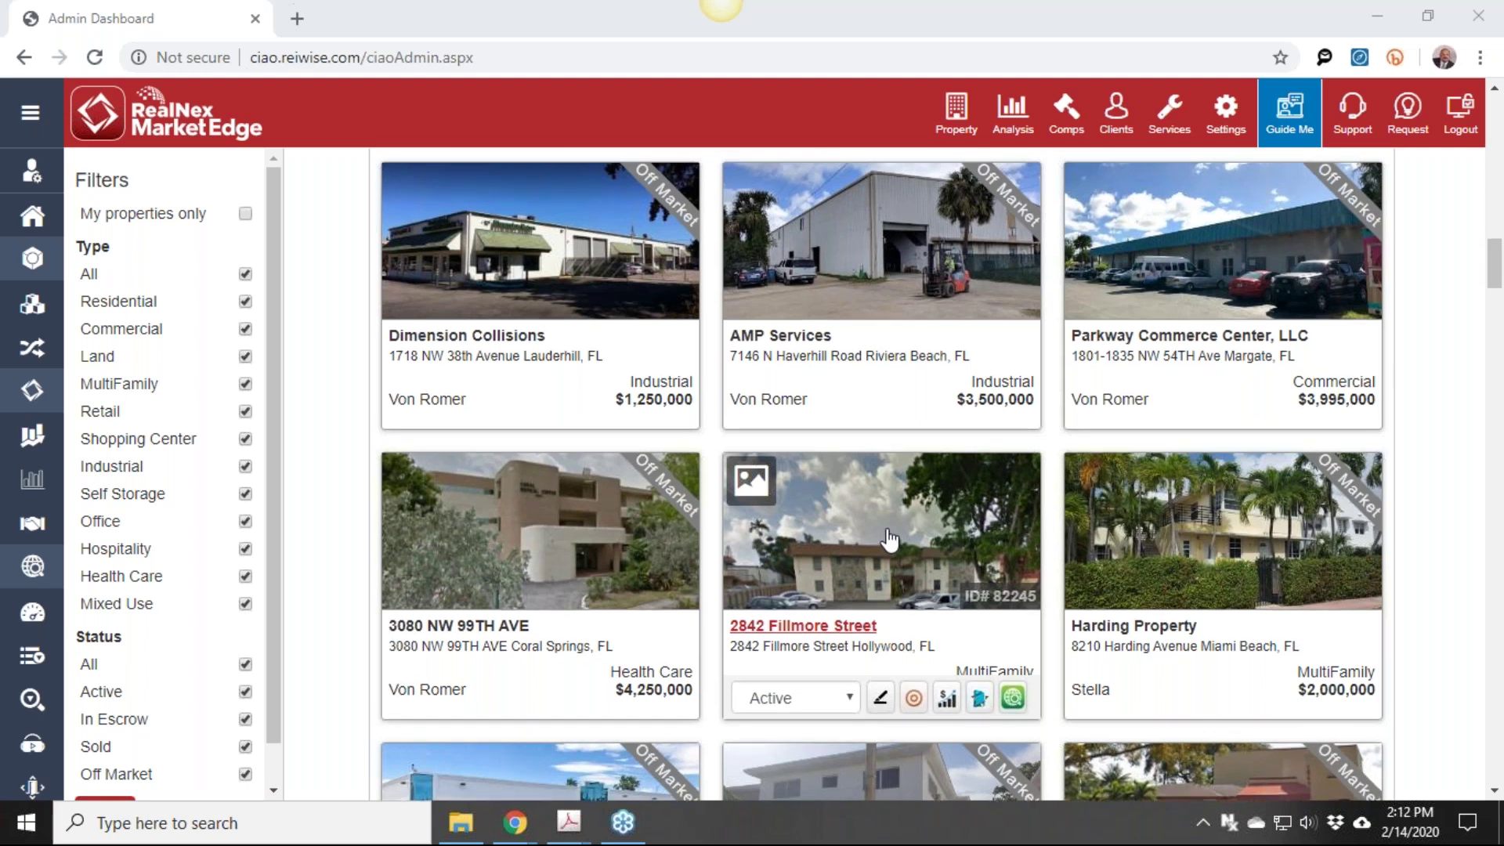
scroll(886, 535, up, 5)
scroll(1073, 509, up, 5)
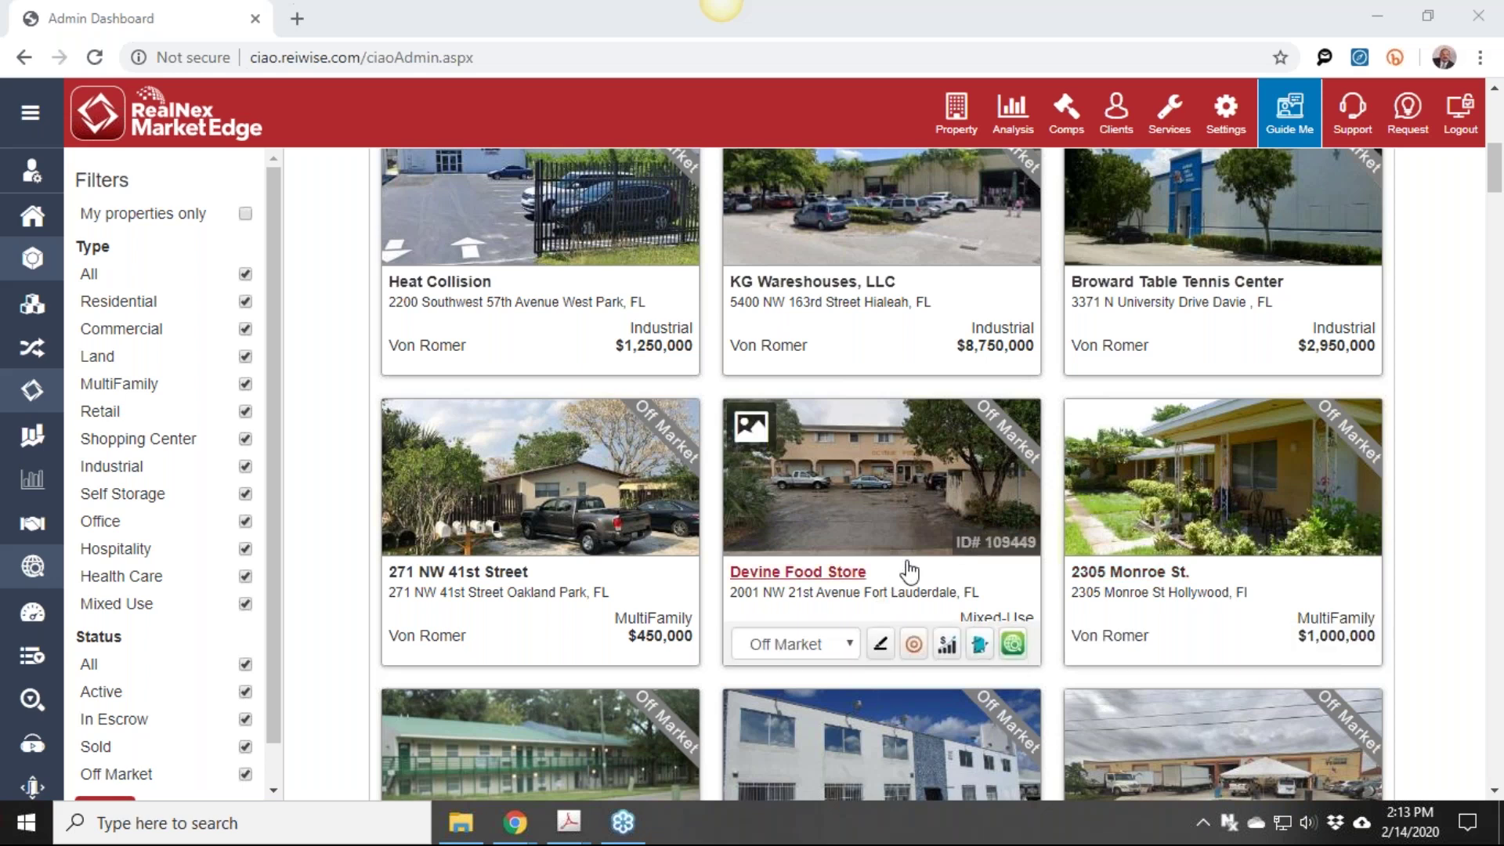
scroll(913, 578, up, 8)
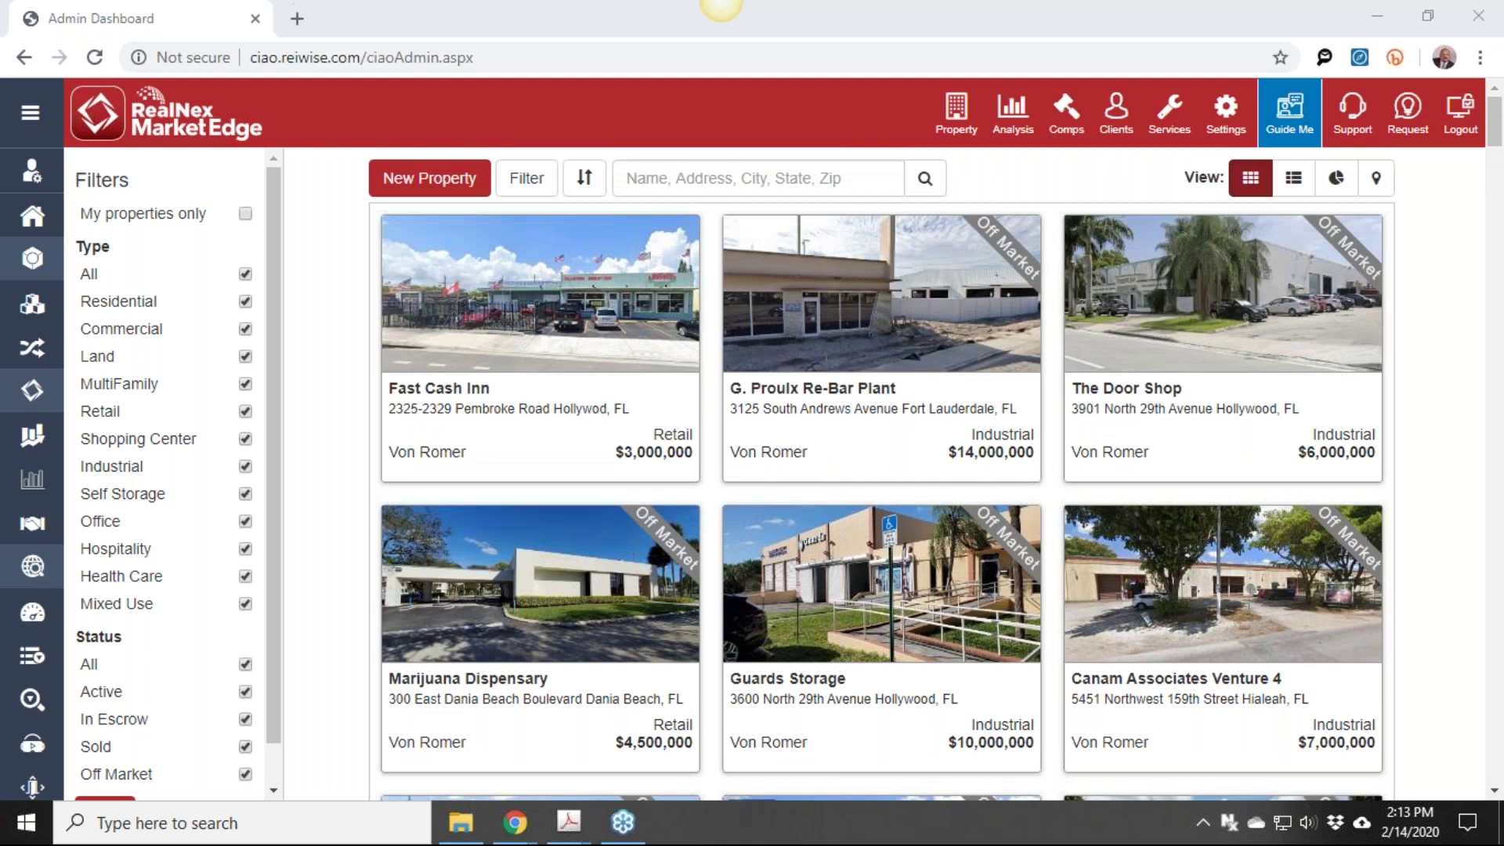
Open Fast Cash Inn, scroll its General tab down to the Overview boxes and back, then go to Output
click(460, 393)
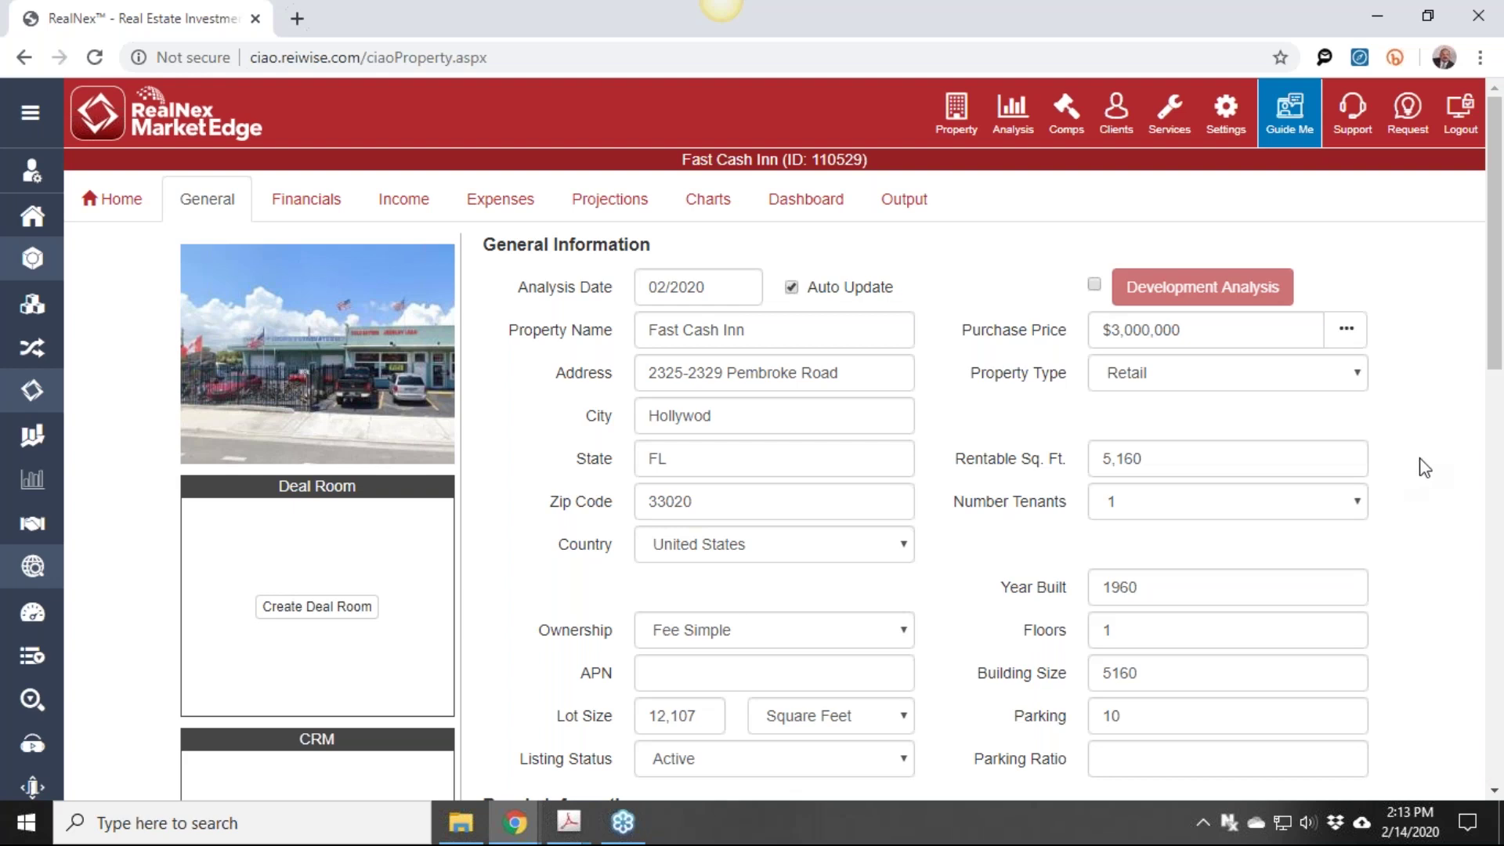
scroll(1422, 470, down, 1)
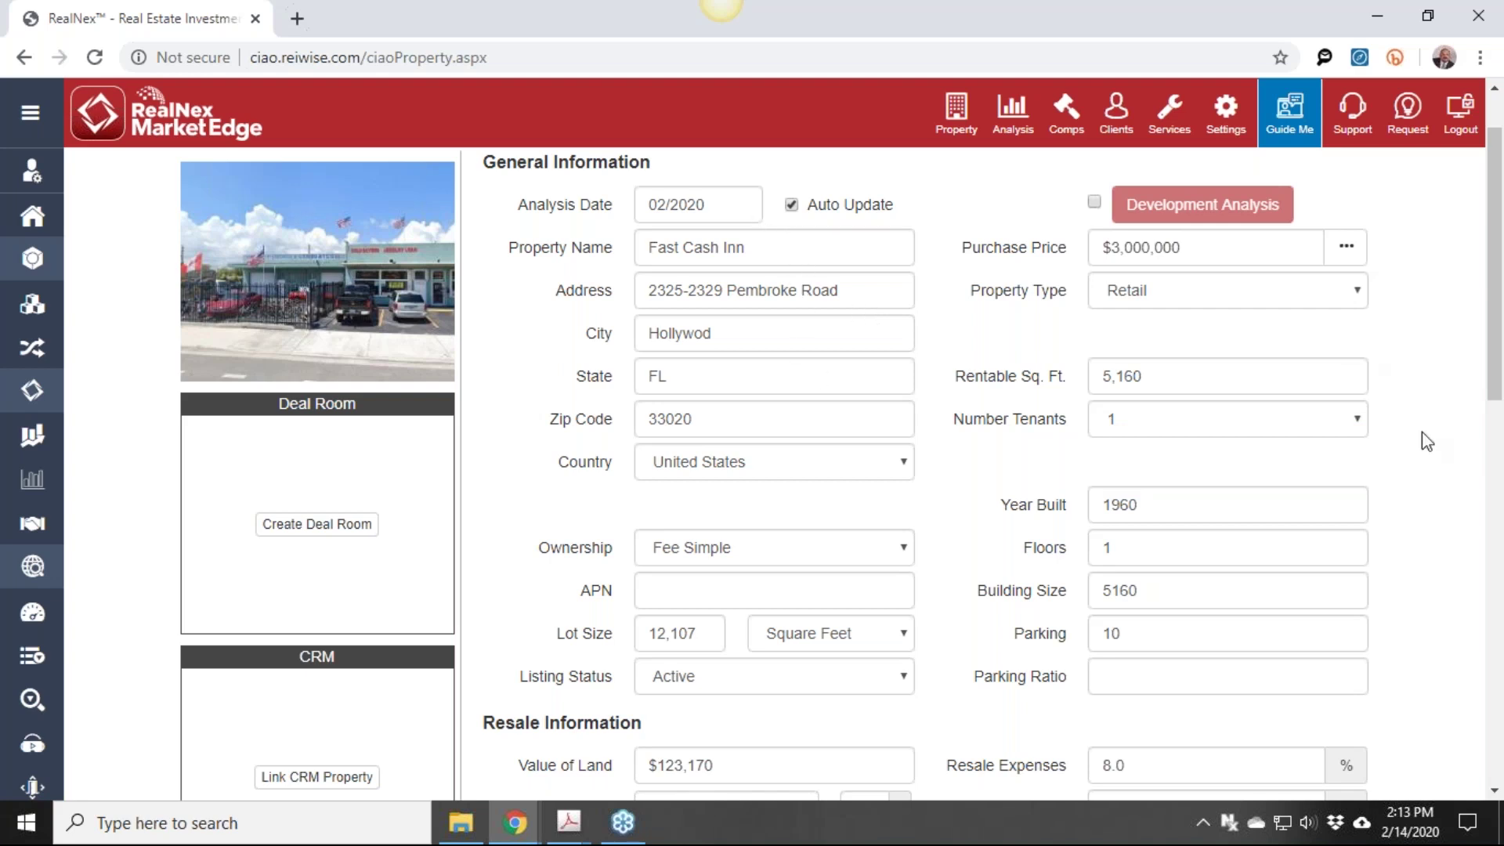
scroll(1442, 470, down, 6)
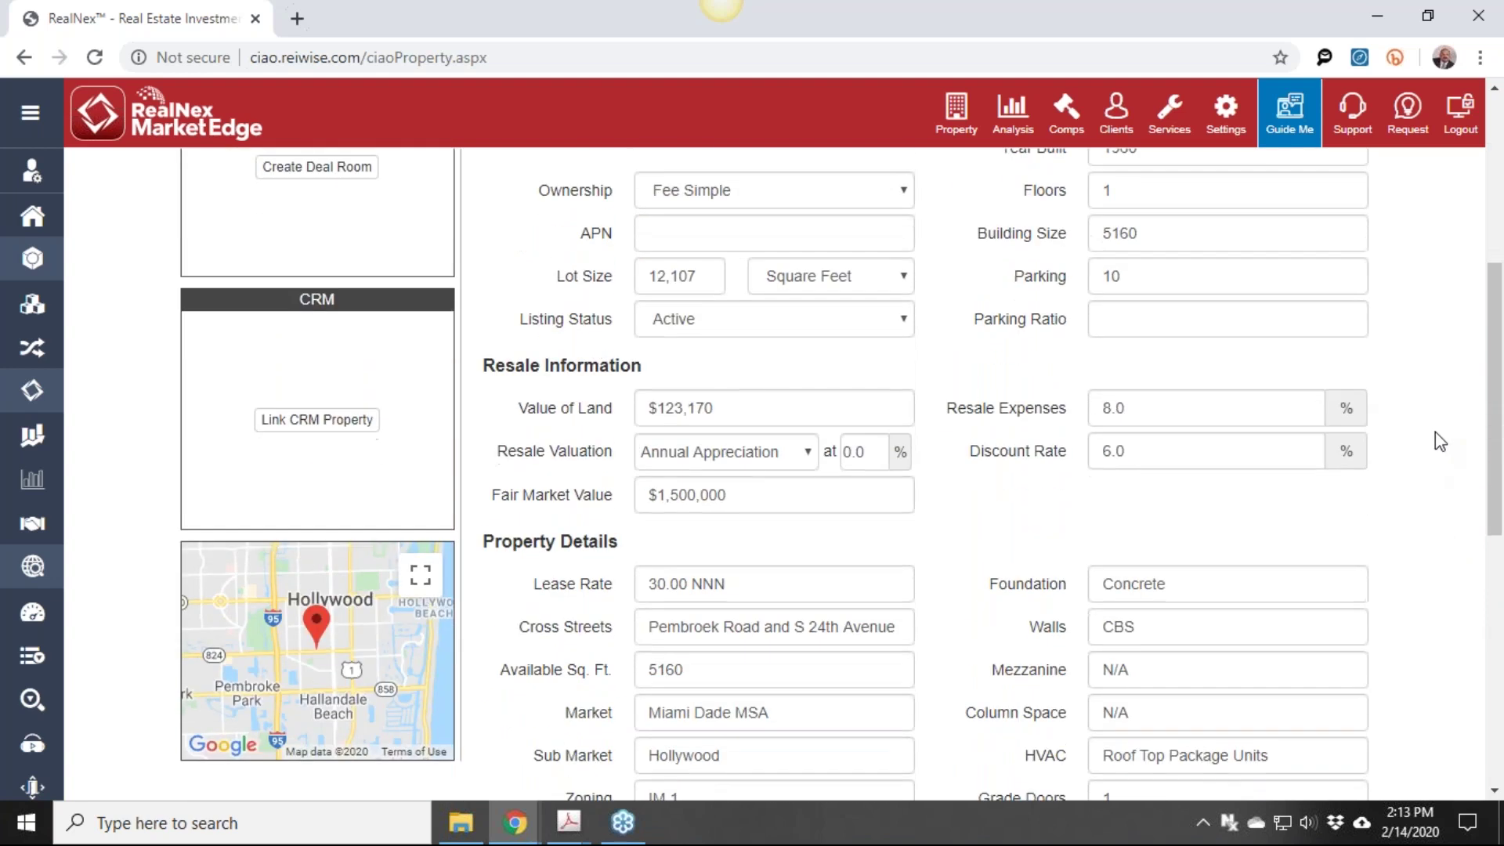
scroll(1444, 452, down, 5)
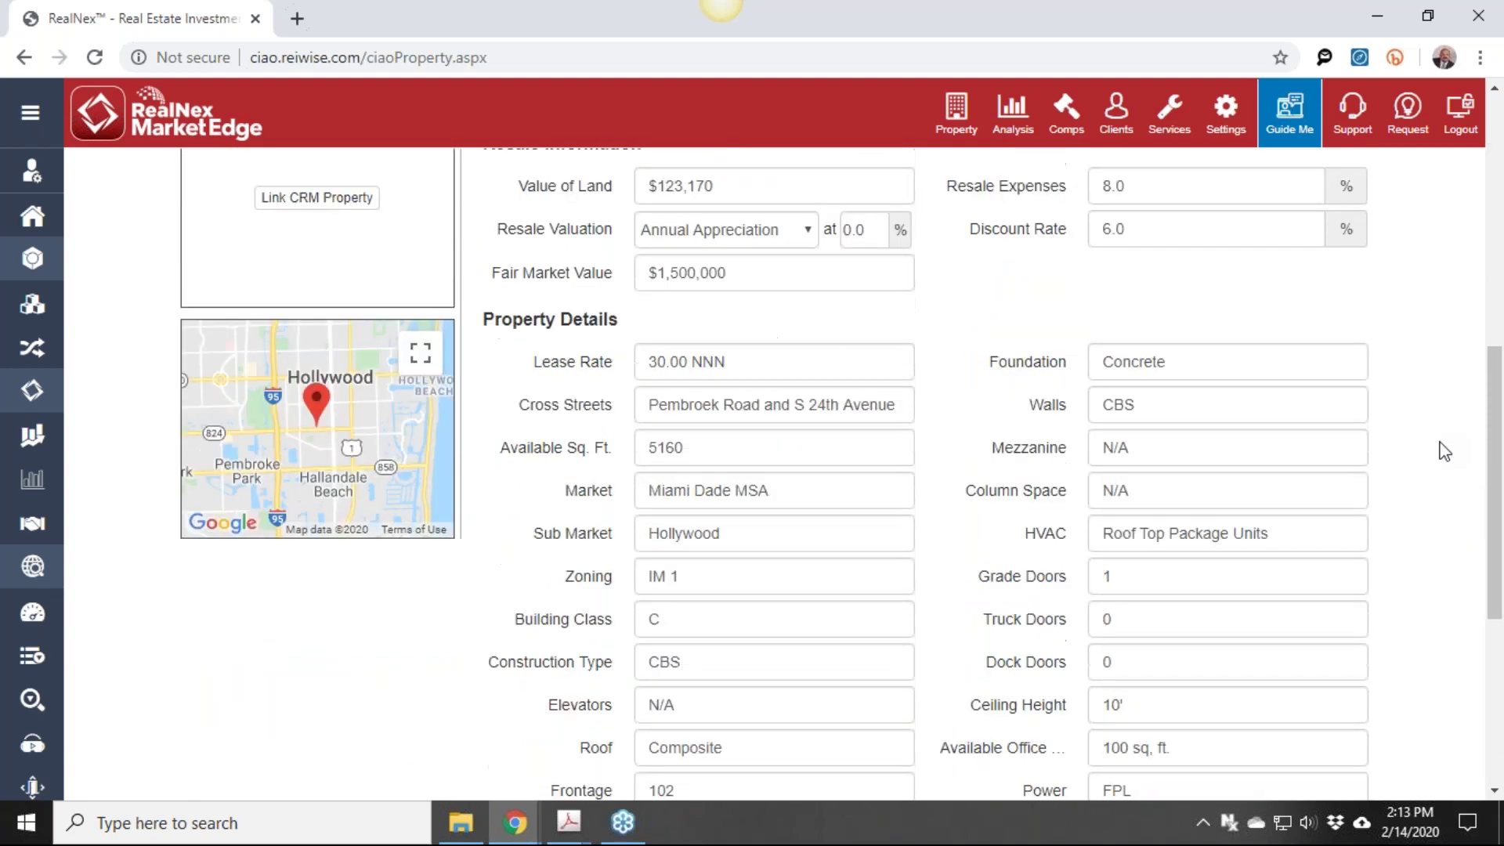
scroll(1444, 452, down, 2)
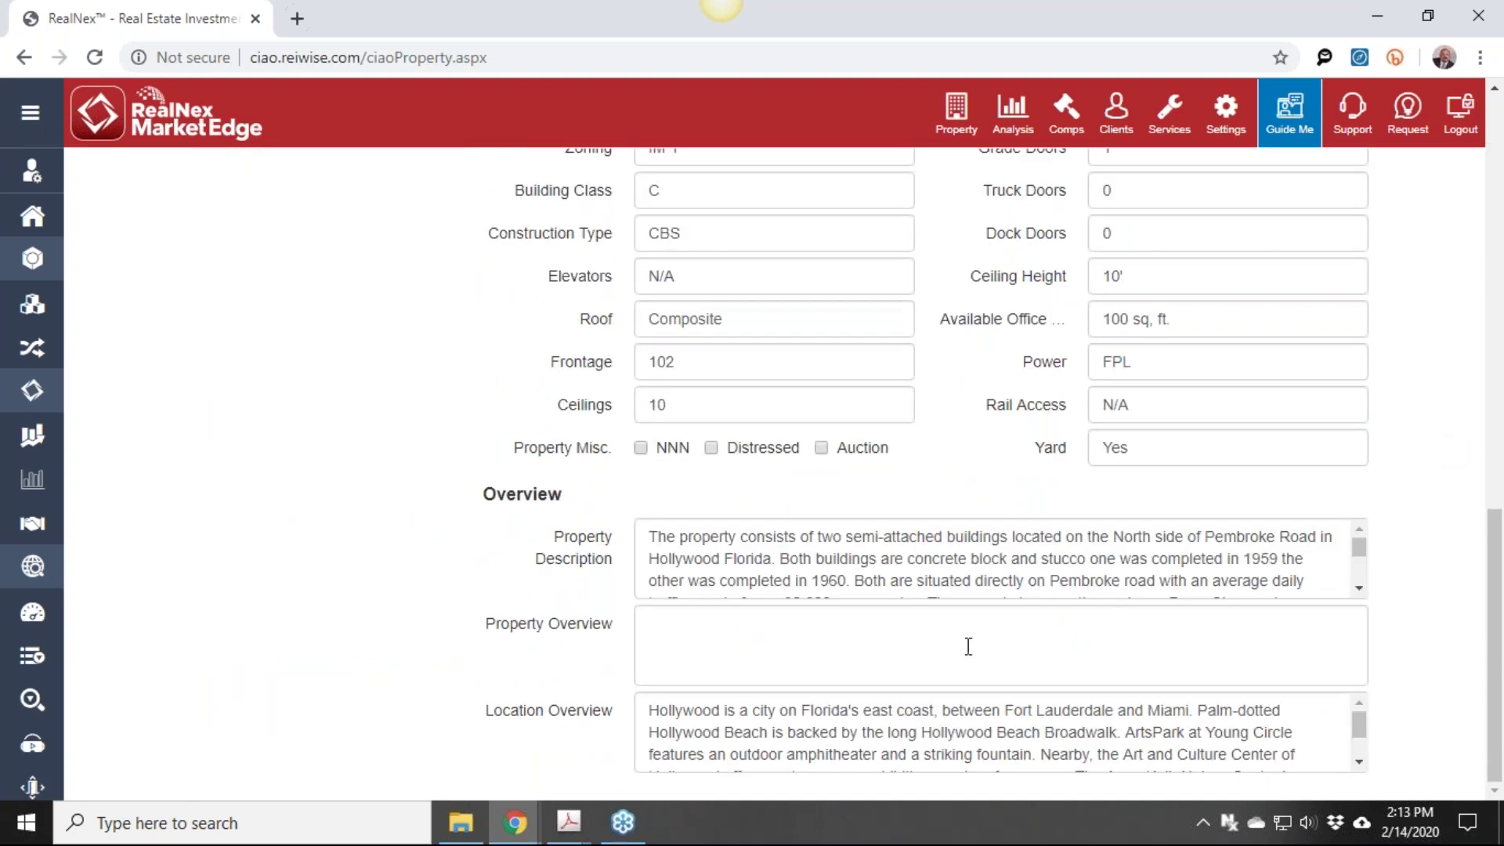
scroll(992, 586, down, 3)
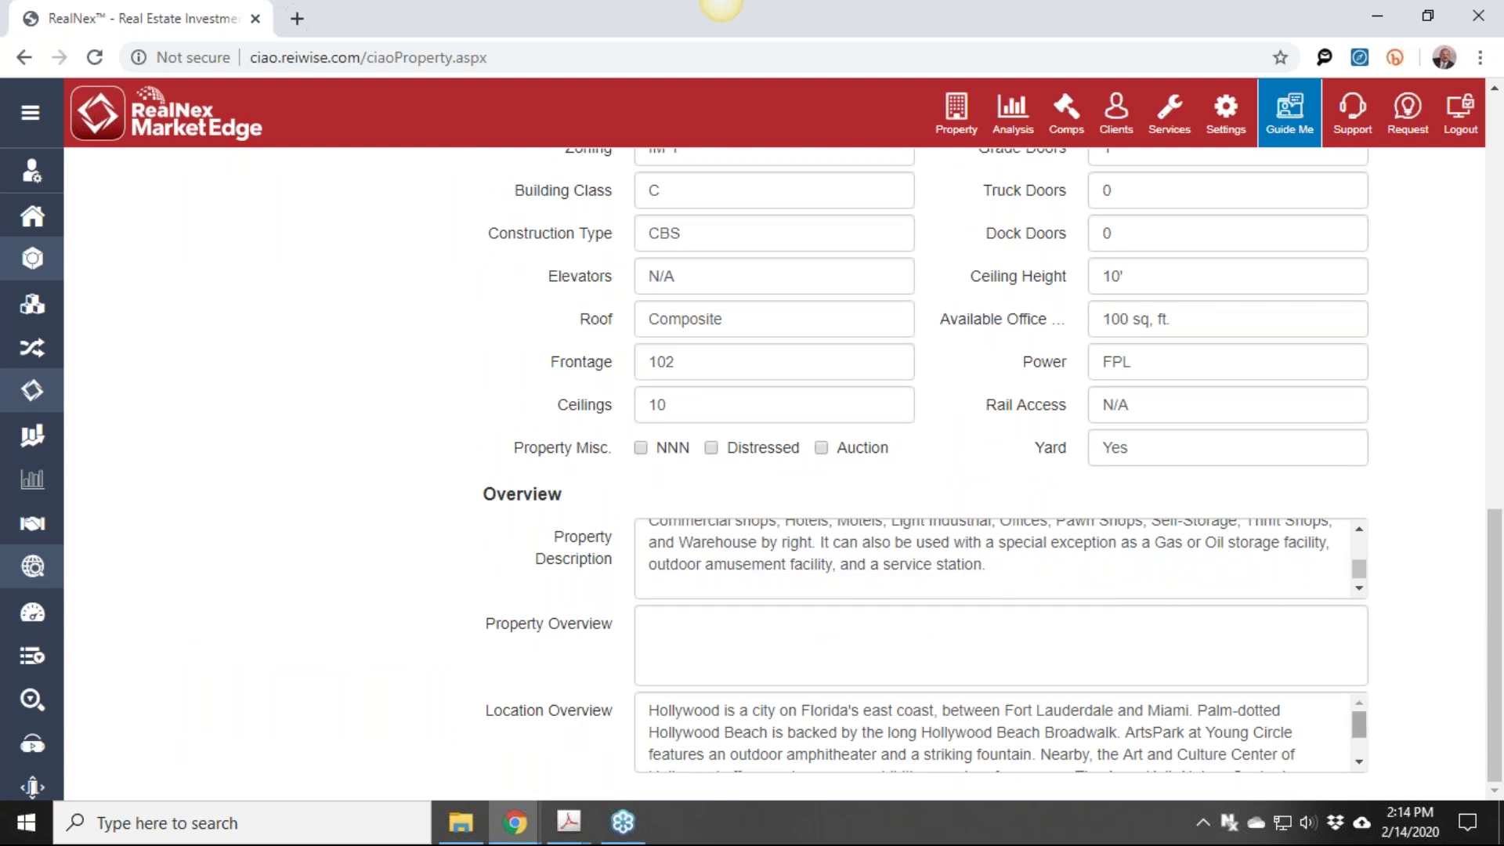
mouse_move(1363, 725)
mouse_down()
mouse_move(1367, 744)
mouse_move(1367, 717)
mouse_up()
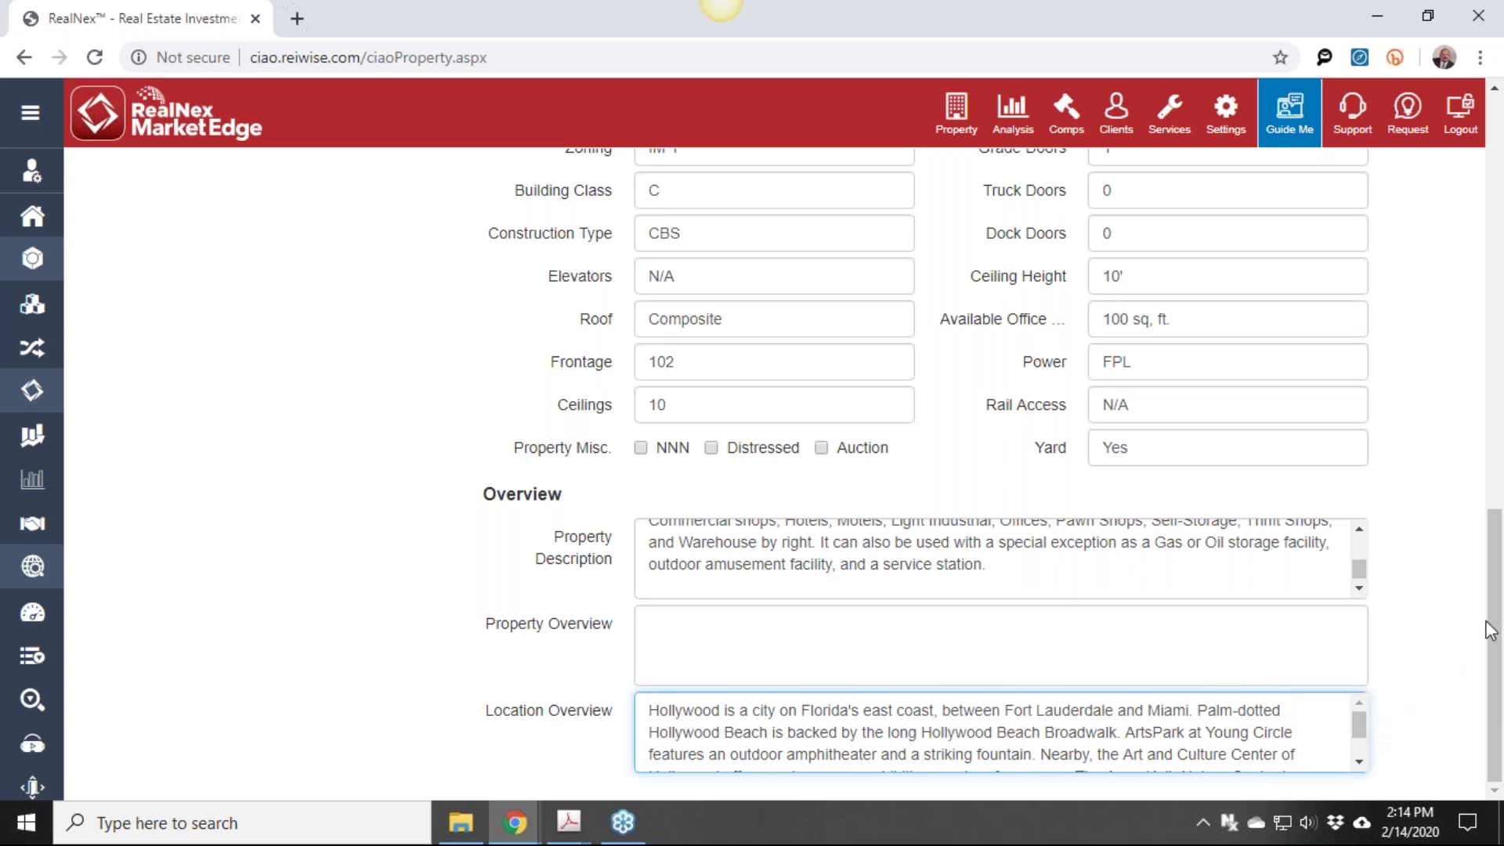
drag(1493, 625, 1451, 161)
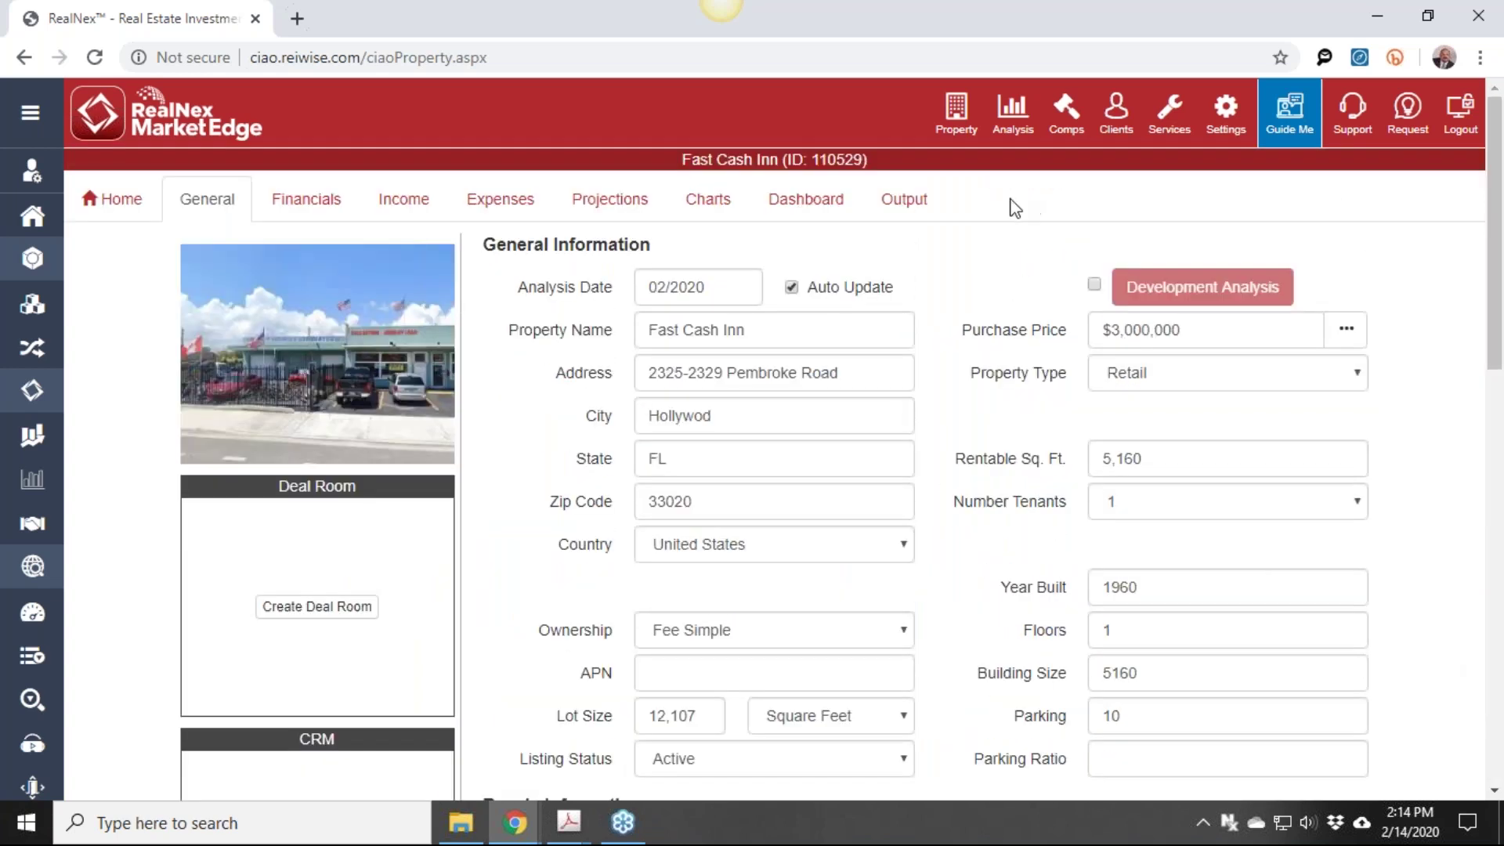
click(898, 210)
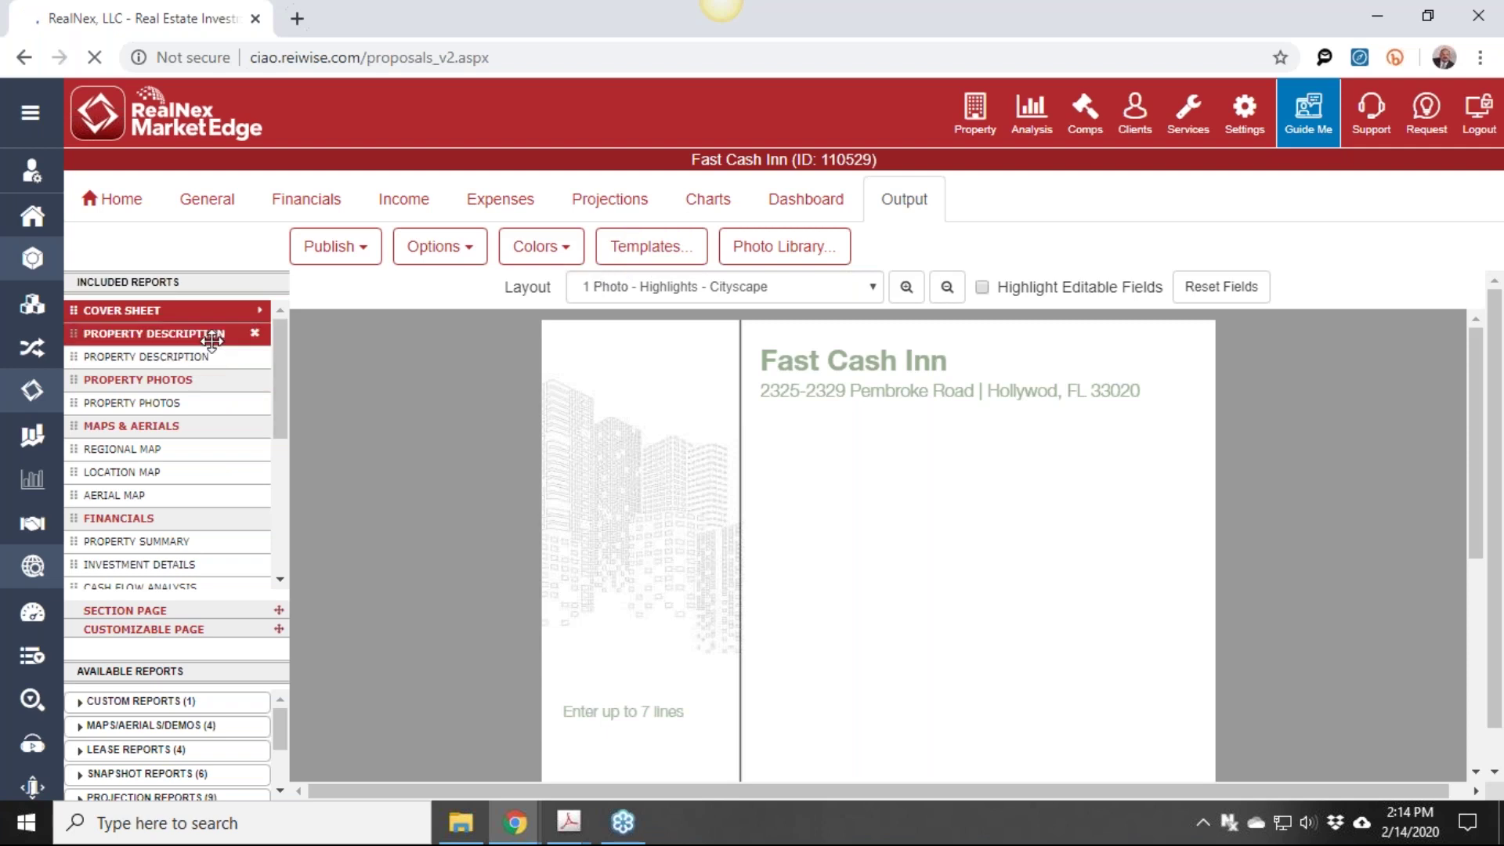
Scroll through the Included Reports list beside the Fast Cash Inn cover sheet preview
mouse_move(280, 737)
mouse_down()
mouse_move(282, 753)
mouse_move(279, 717)
mouse_up()
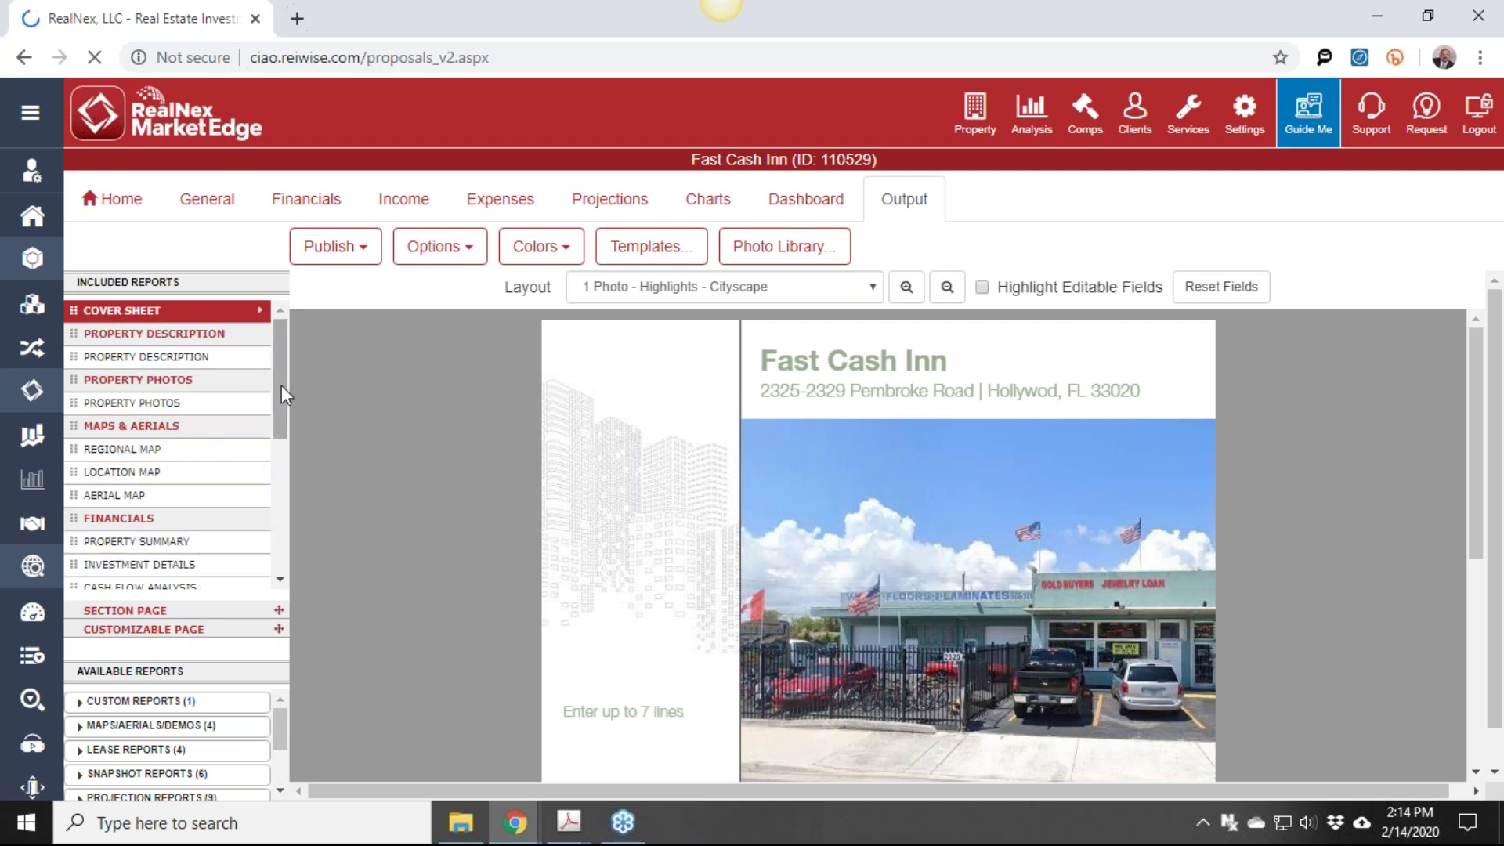
drag(281, 385, 306, 524)
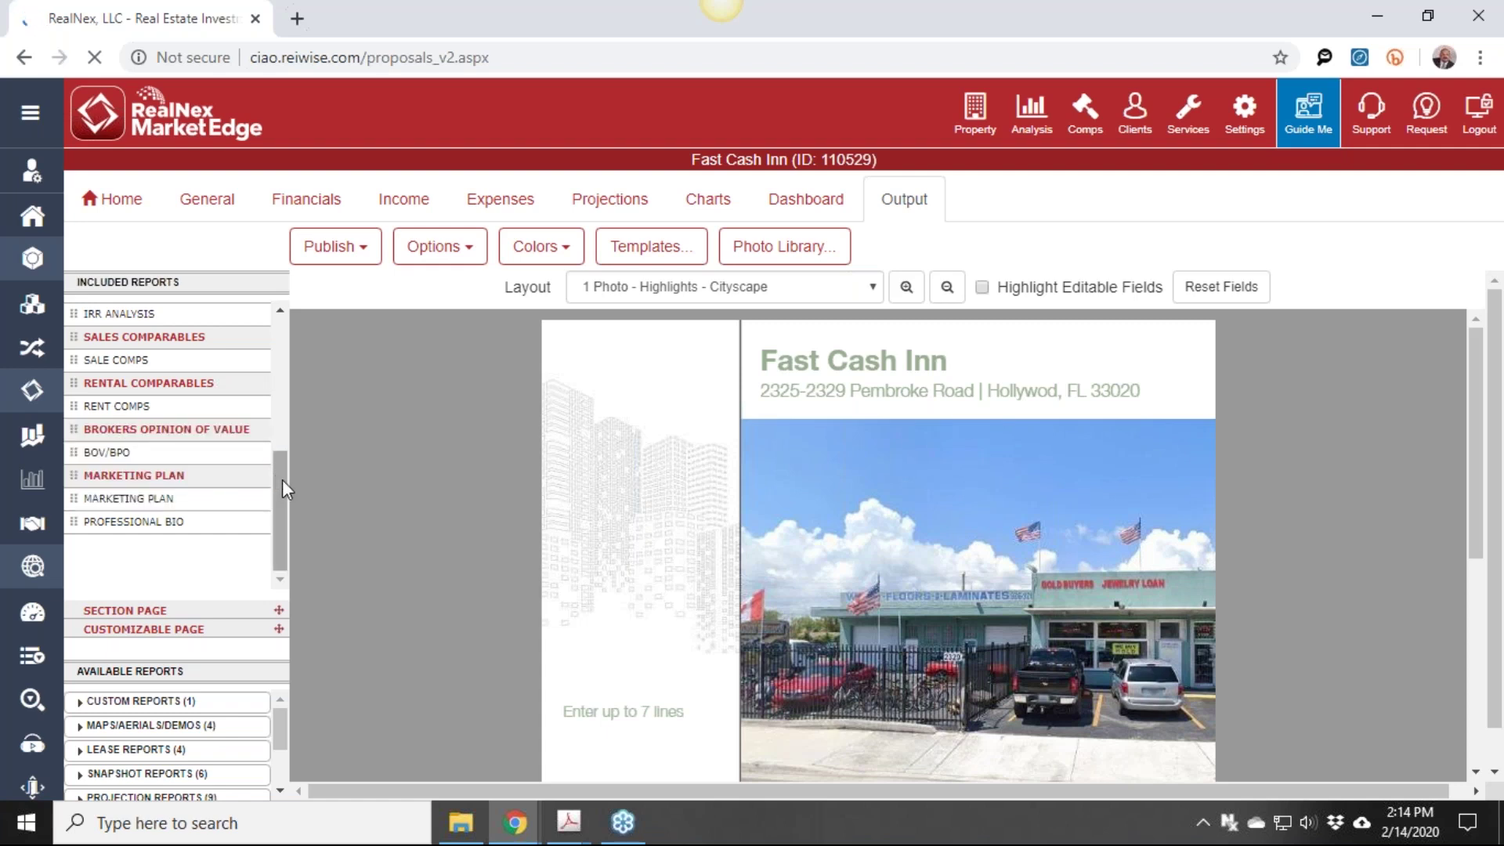
Preview the 32-page Fast Cash Inn proposal via Publish > Preview/Save, then turn to the table of contents
click(359, 252)
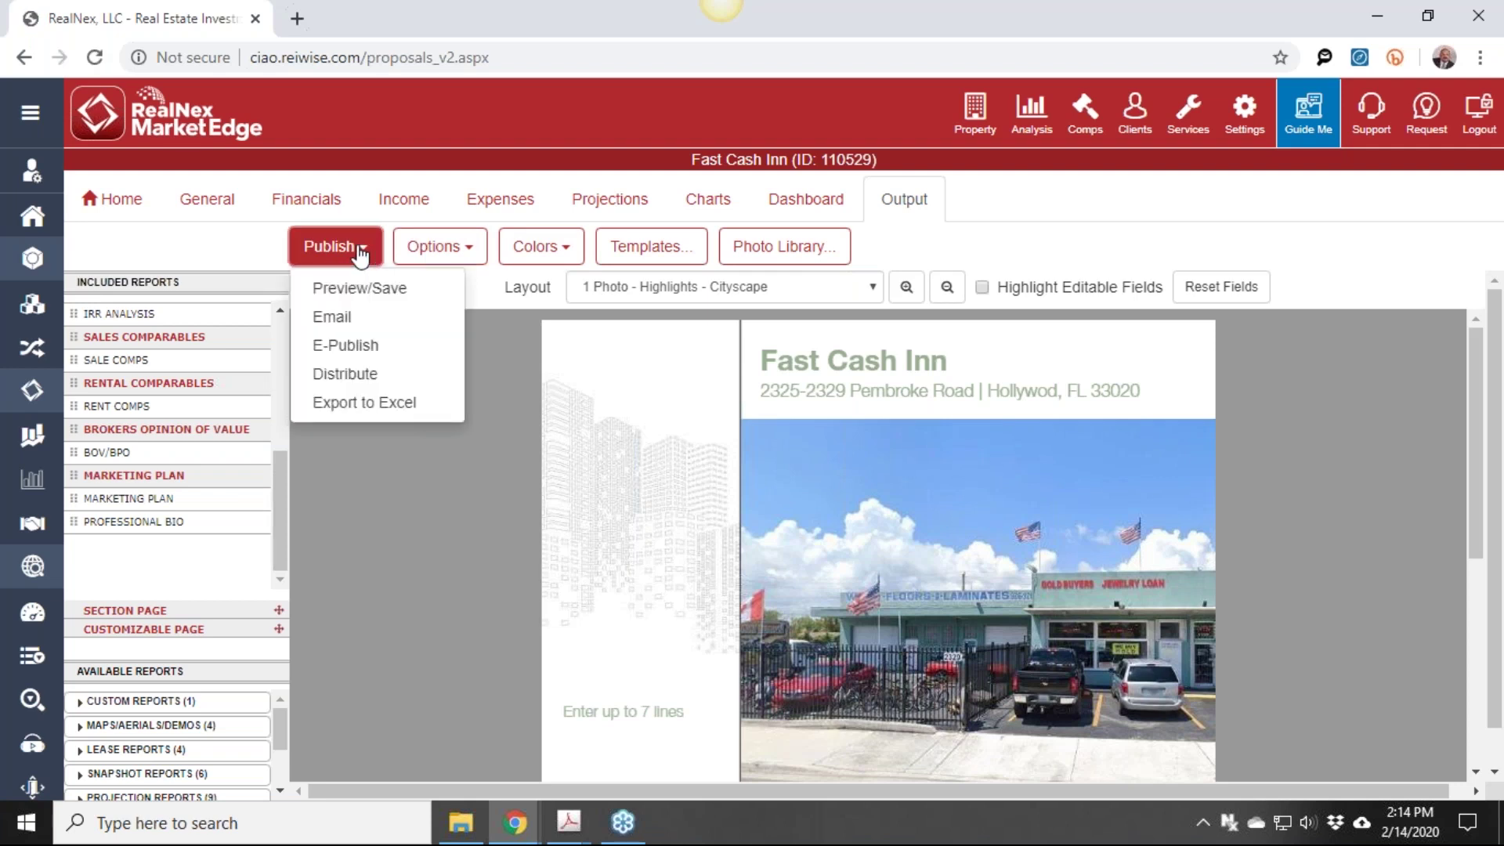
click(385, 291)
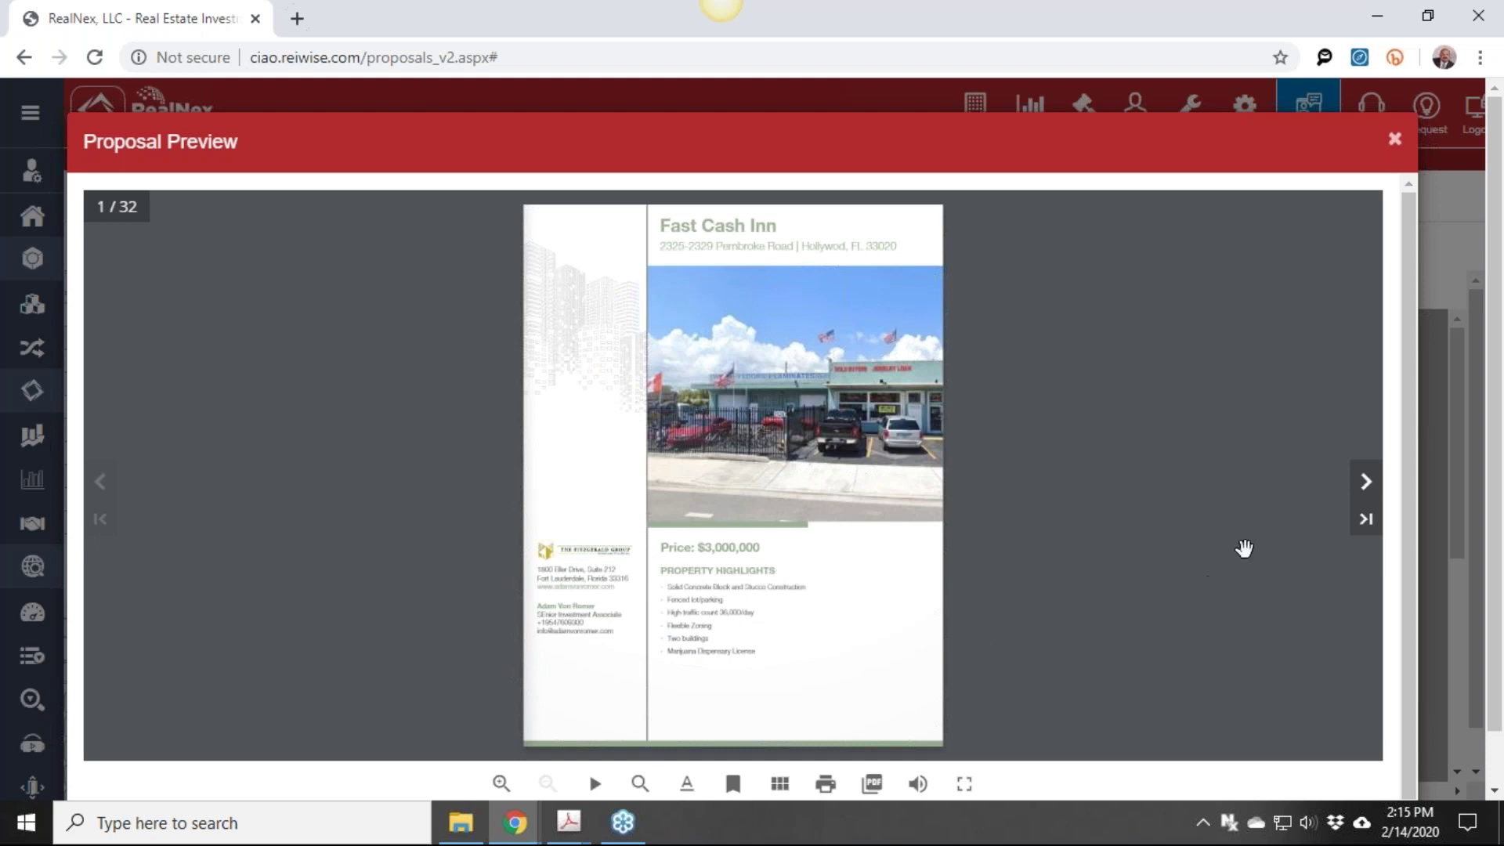
click(1367, 489)
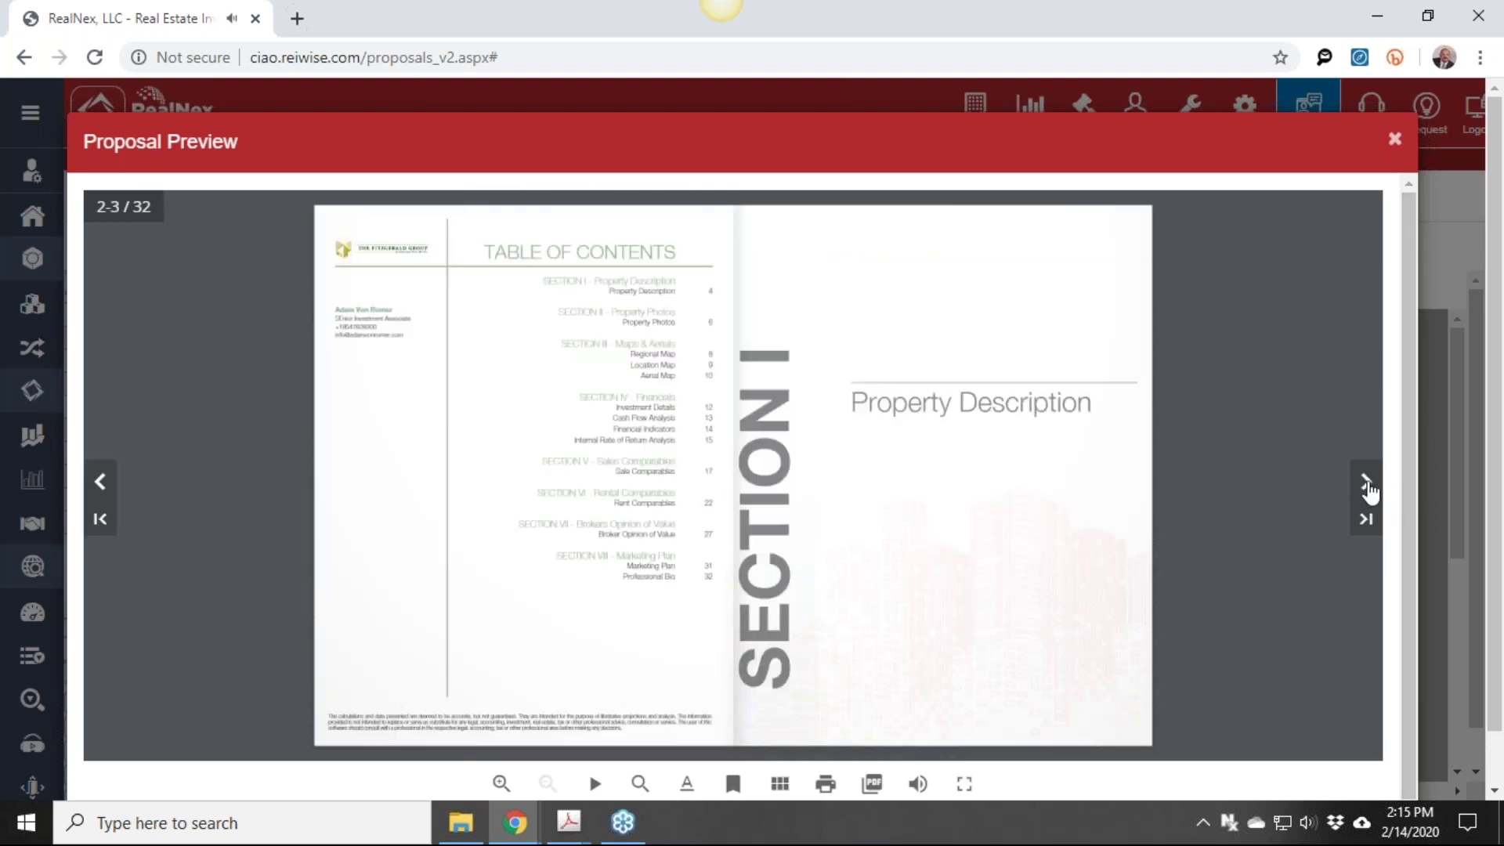
Page from Property Description, Photos, maps and Financials to Financial Indicators and IRR, pages 14–15
click(1367, 490)
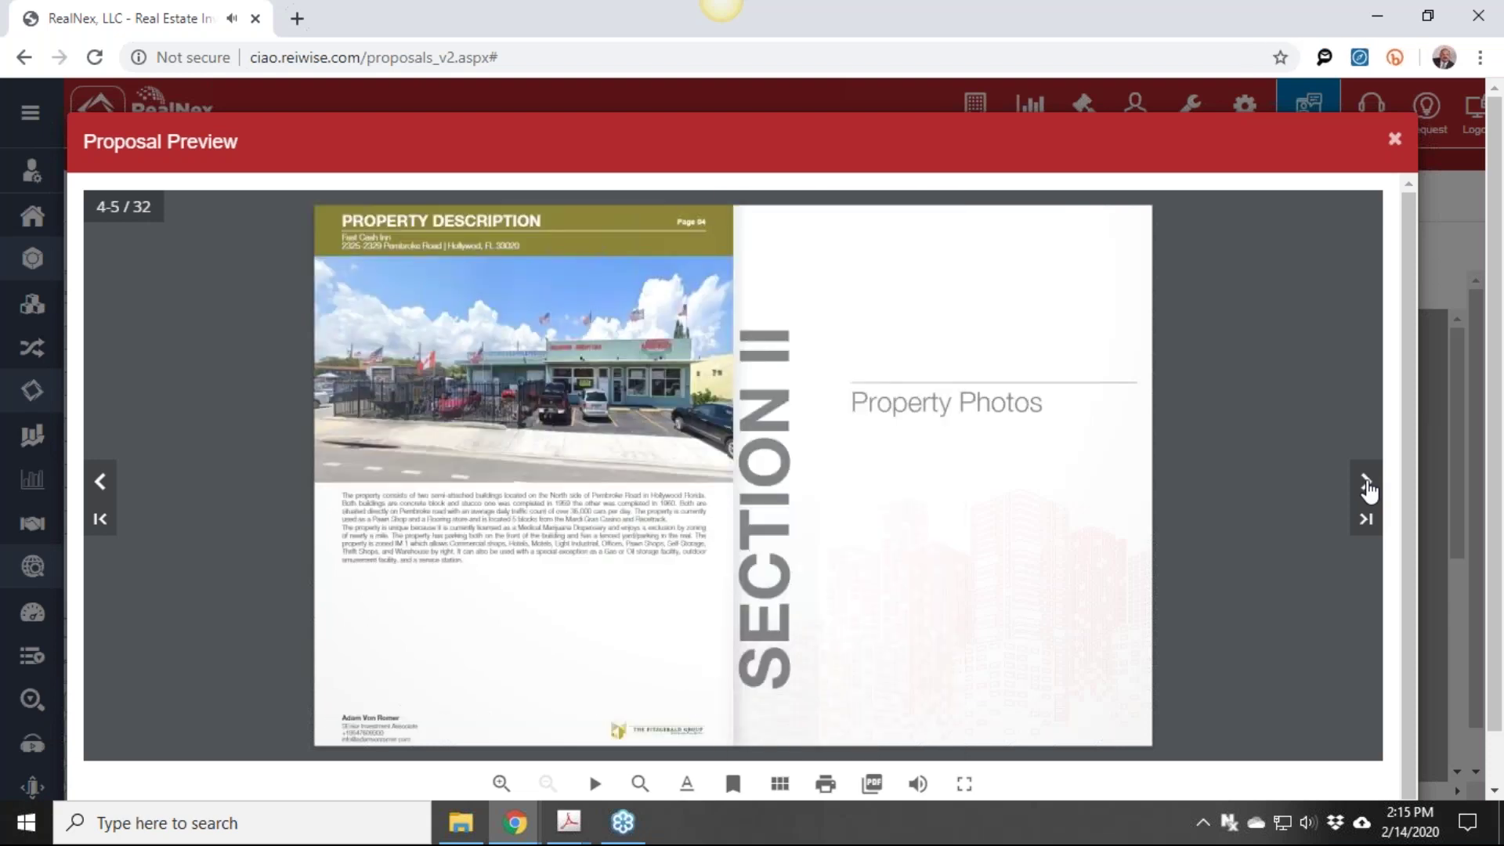
click(1367, 489)
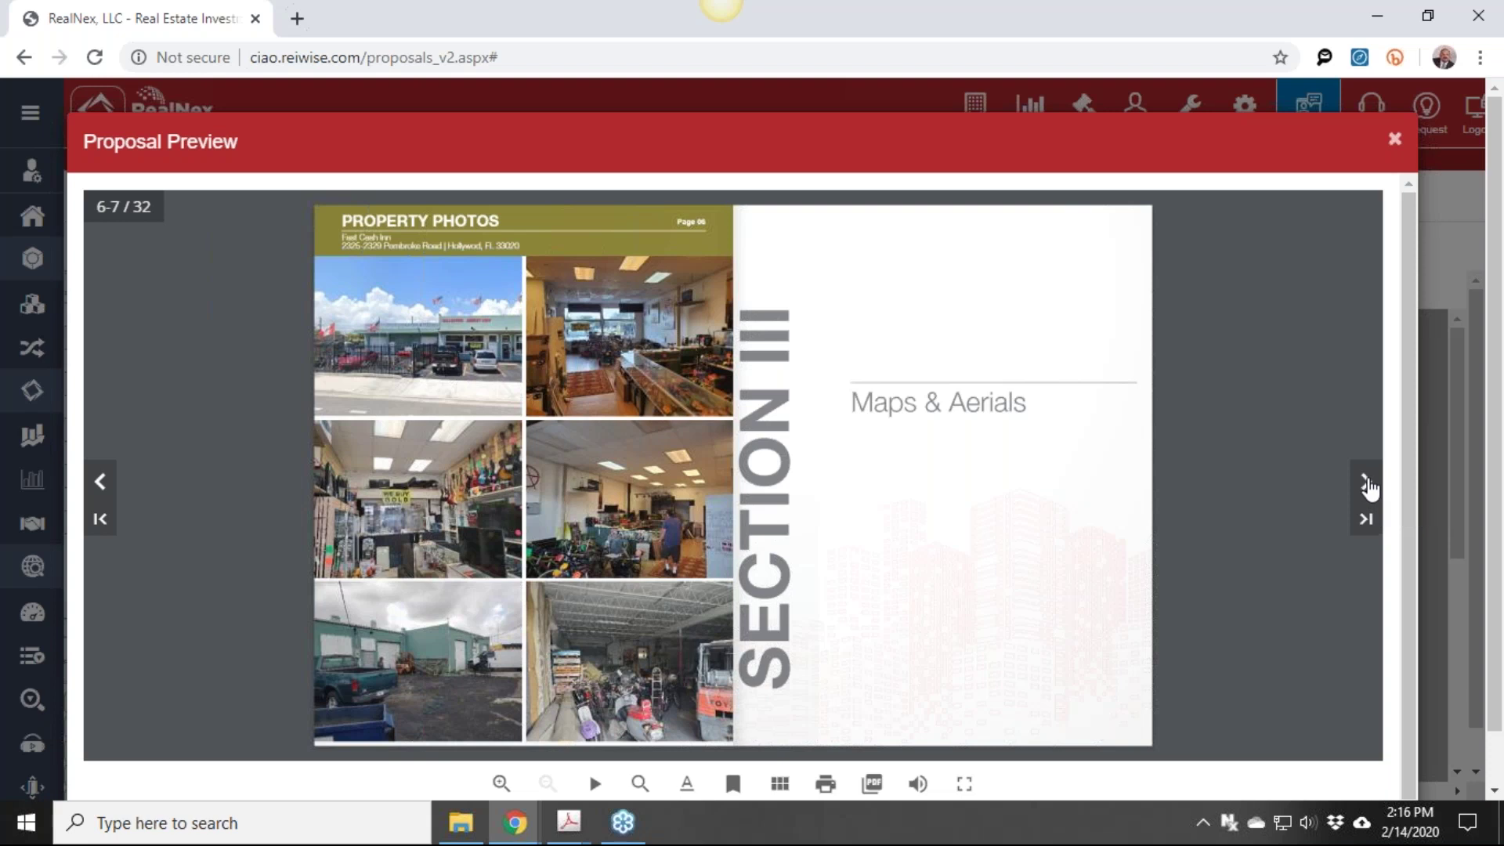
click(1367, 487)
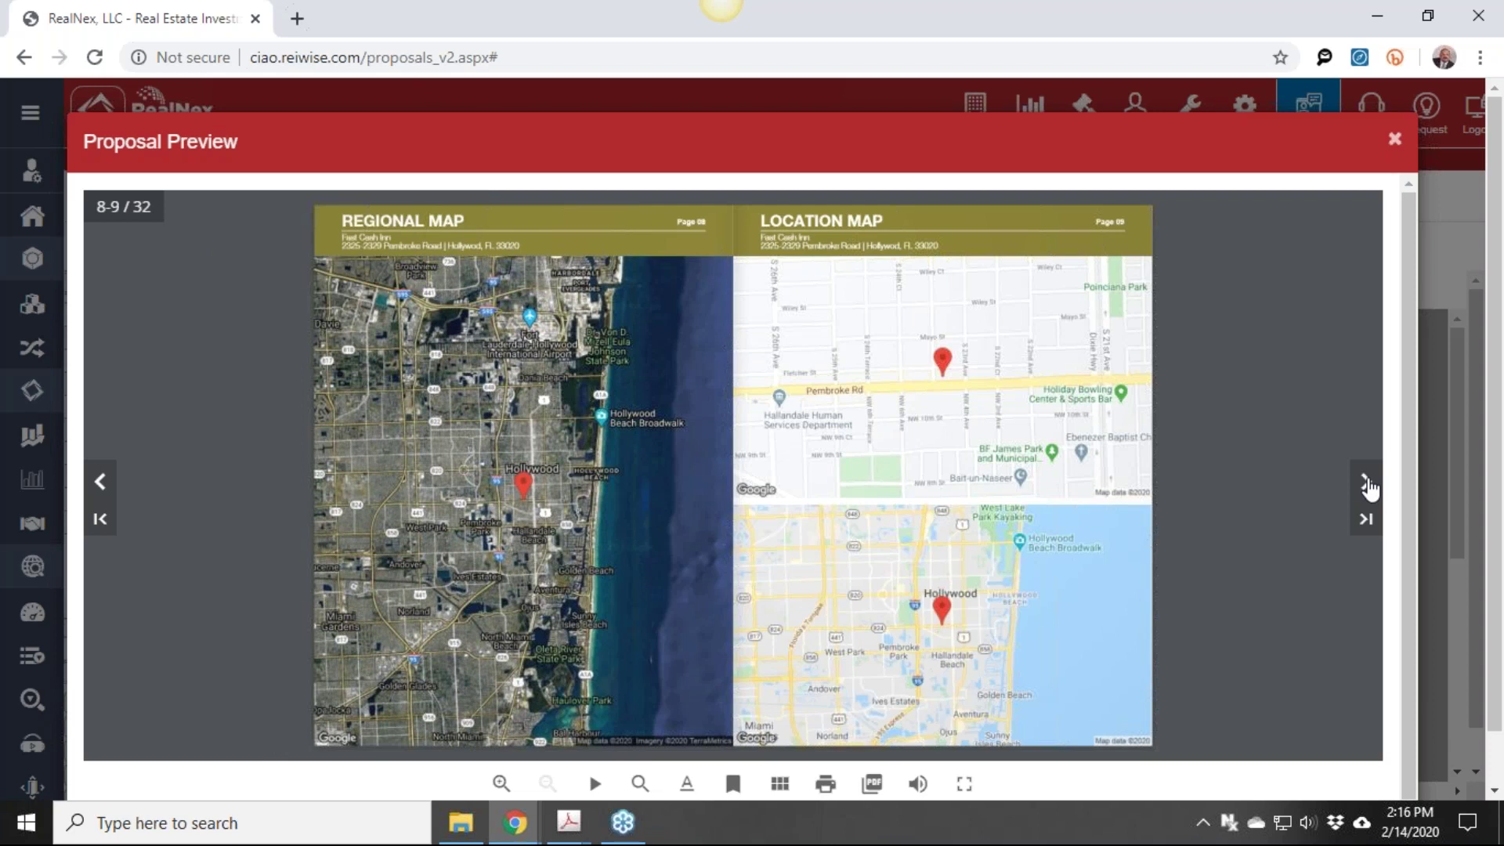
click(1367, 484)
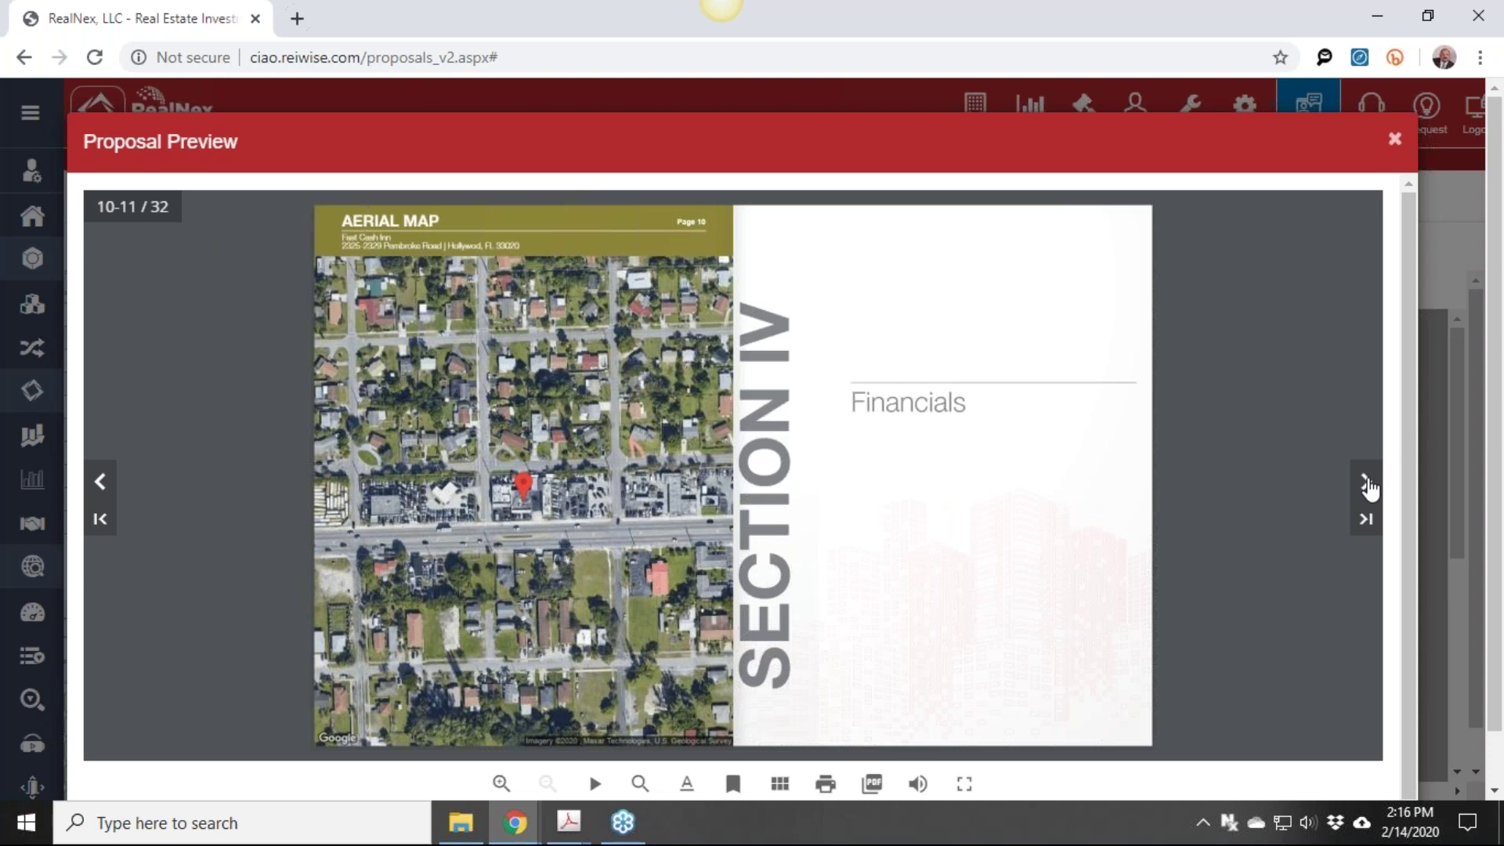
click(1368, 484)
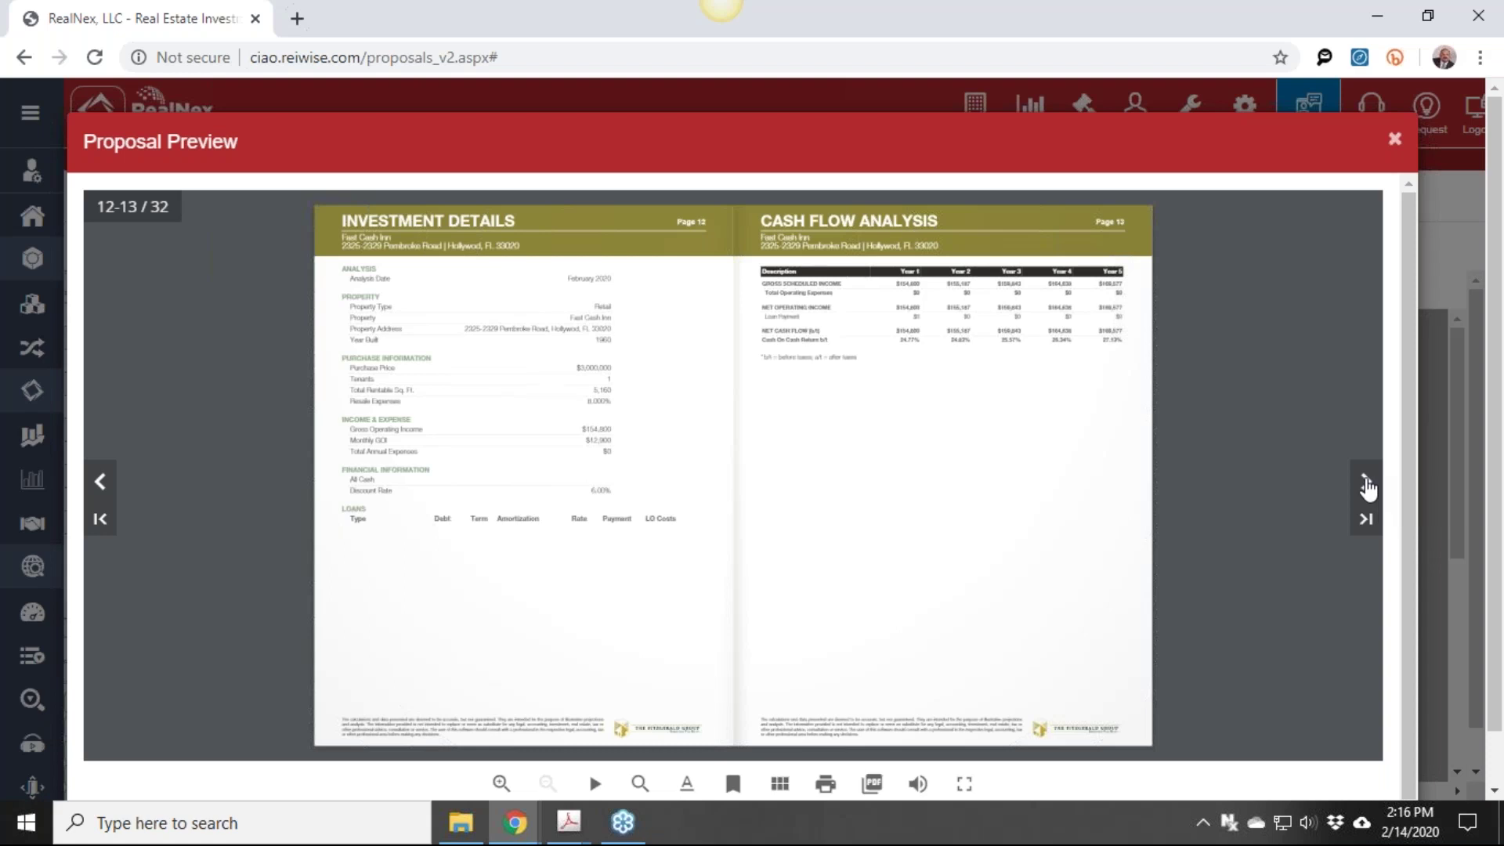
click(1366, 487)
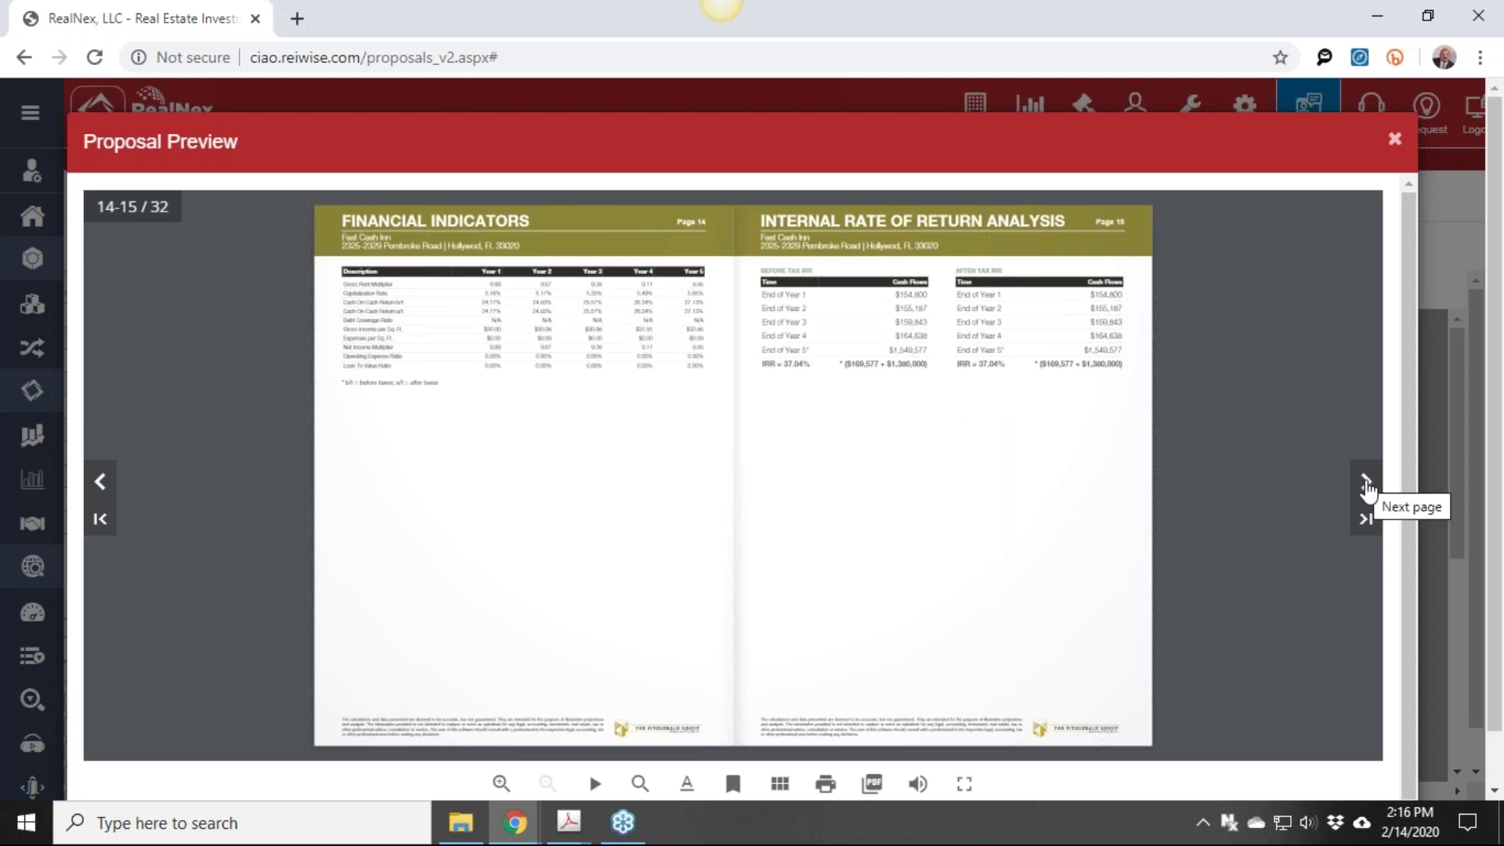
Page past the Sales and Rental Comparables to the Broker Opinion of Value spread, pages 26–27
click(1366, 481)
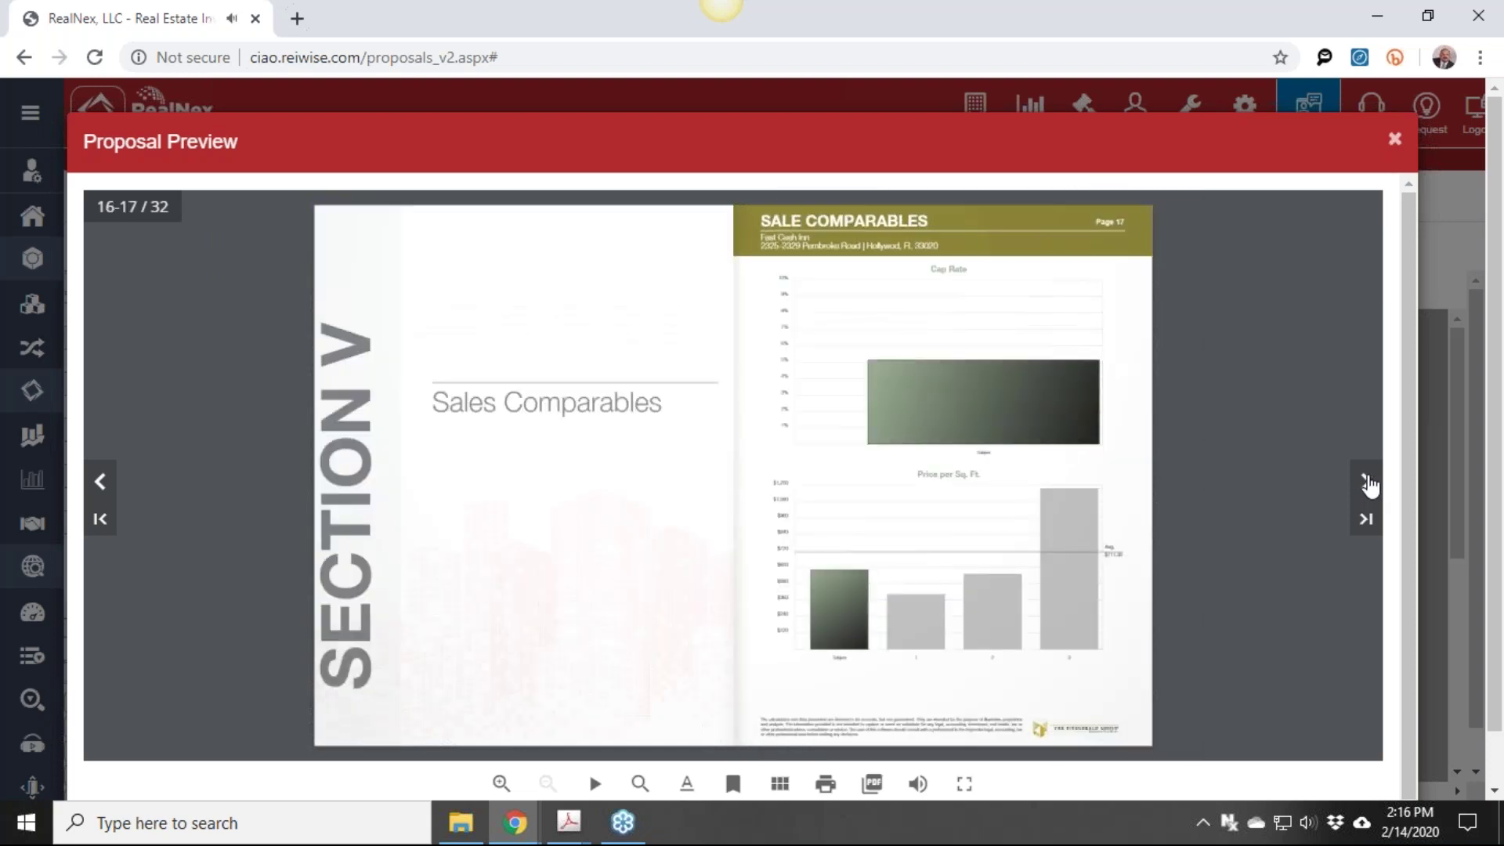
click(1367, 481)
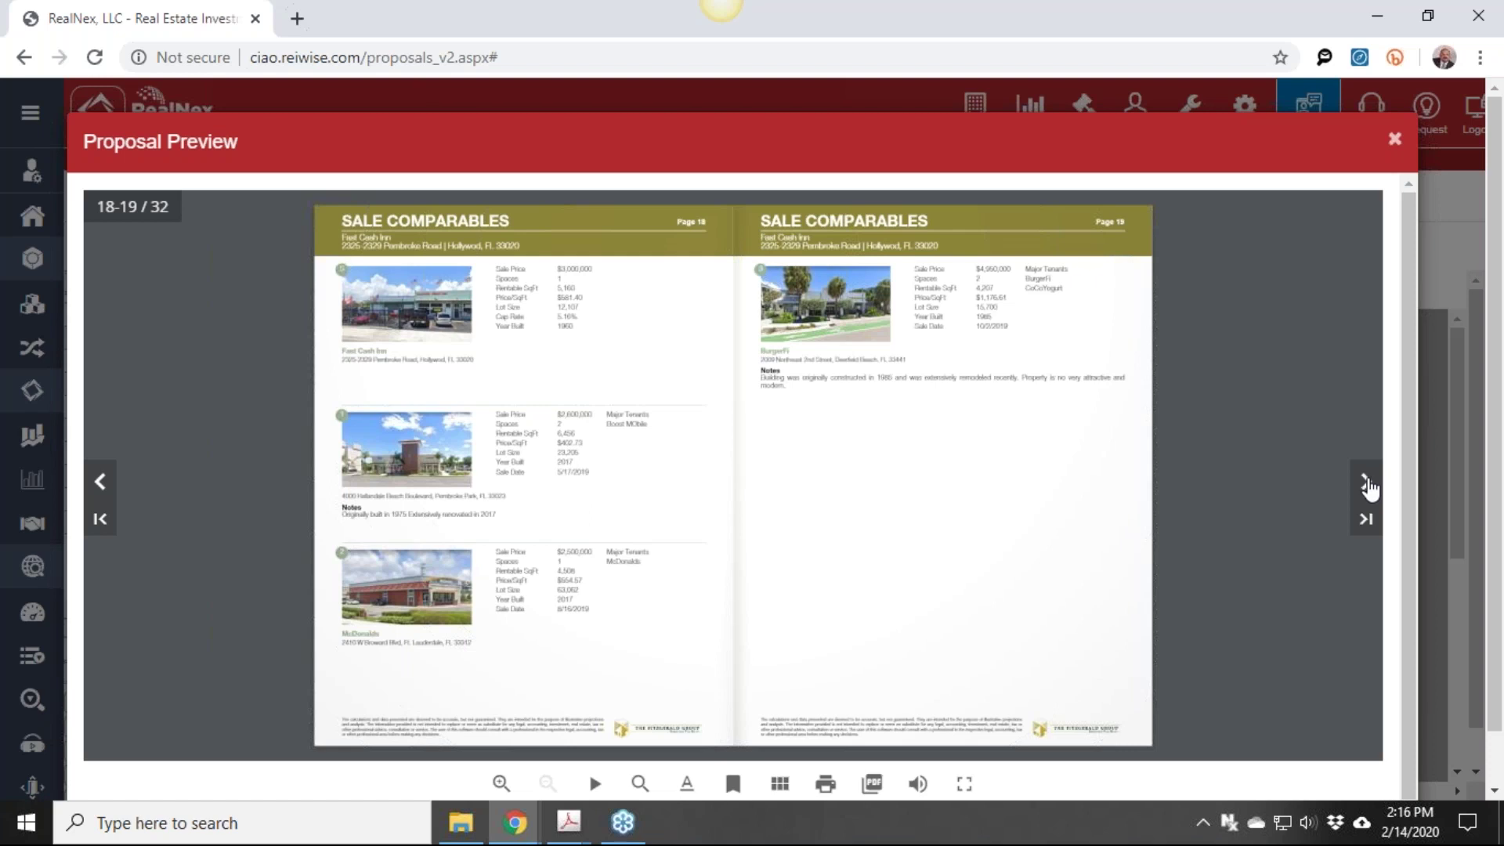
click(1367, 481)
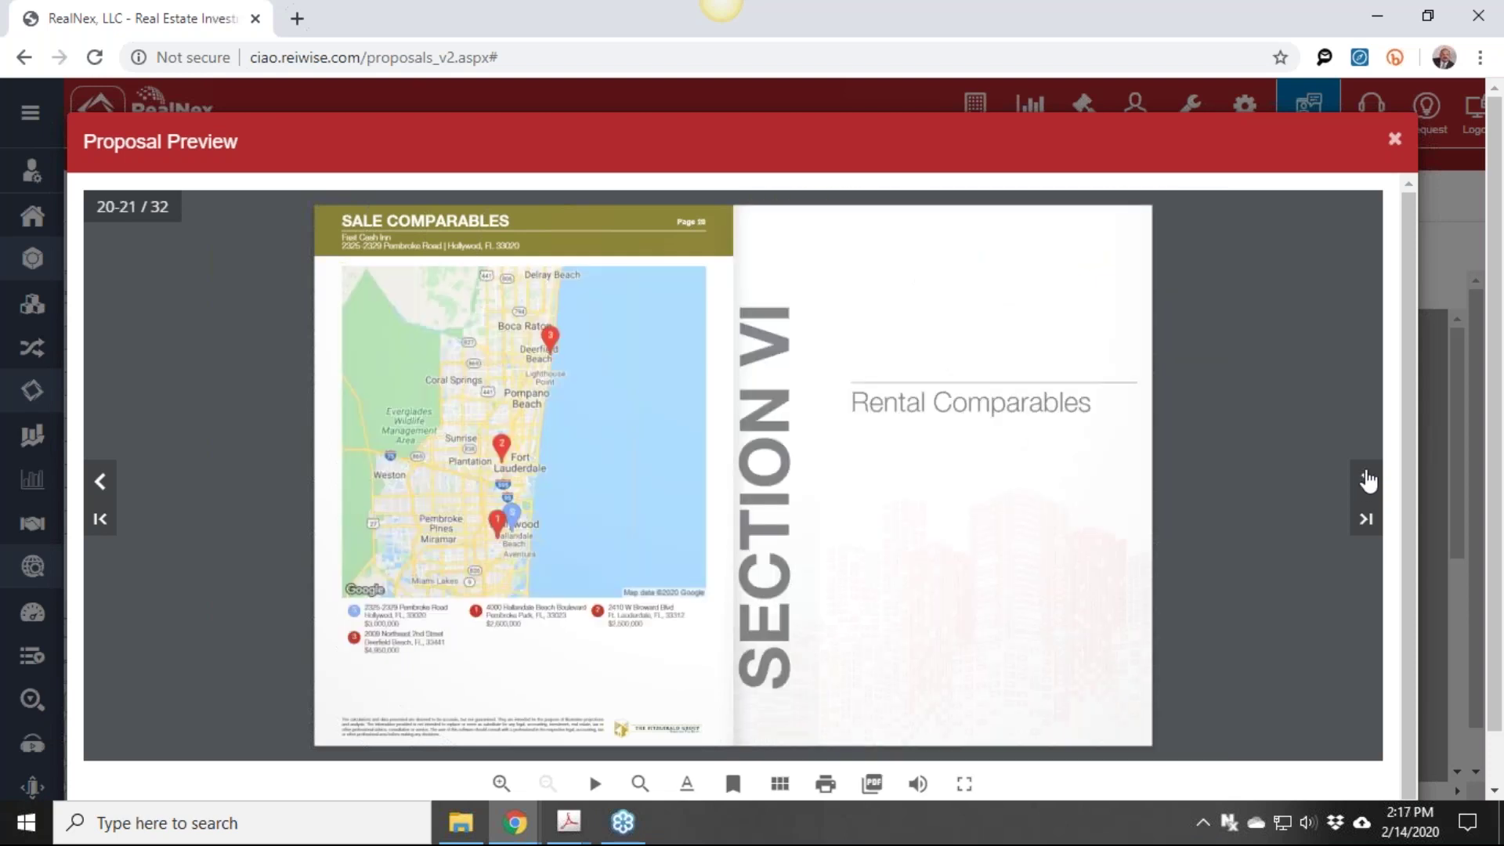
click(1367, 481)
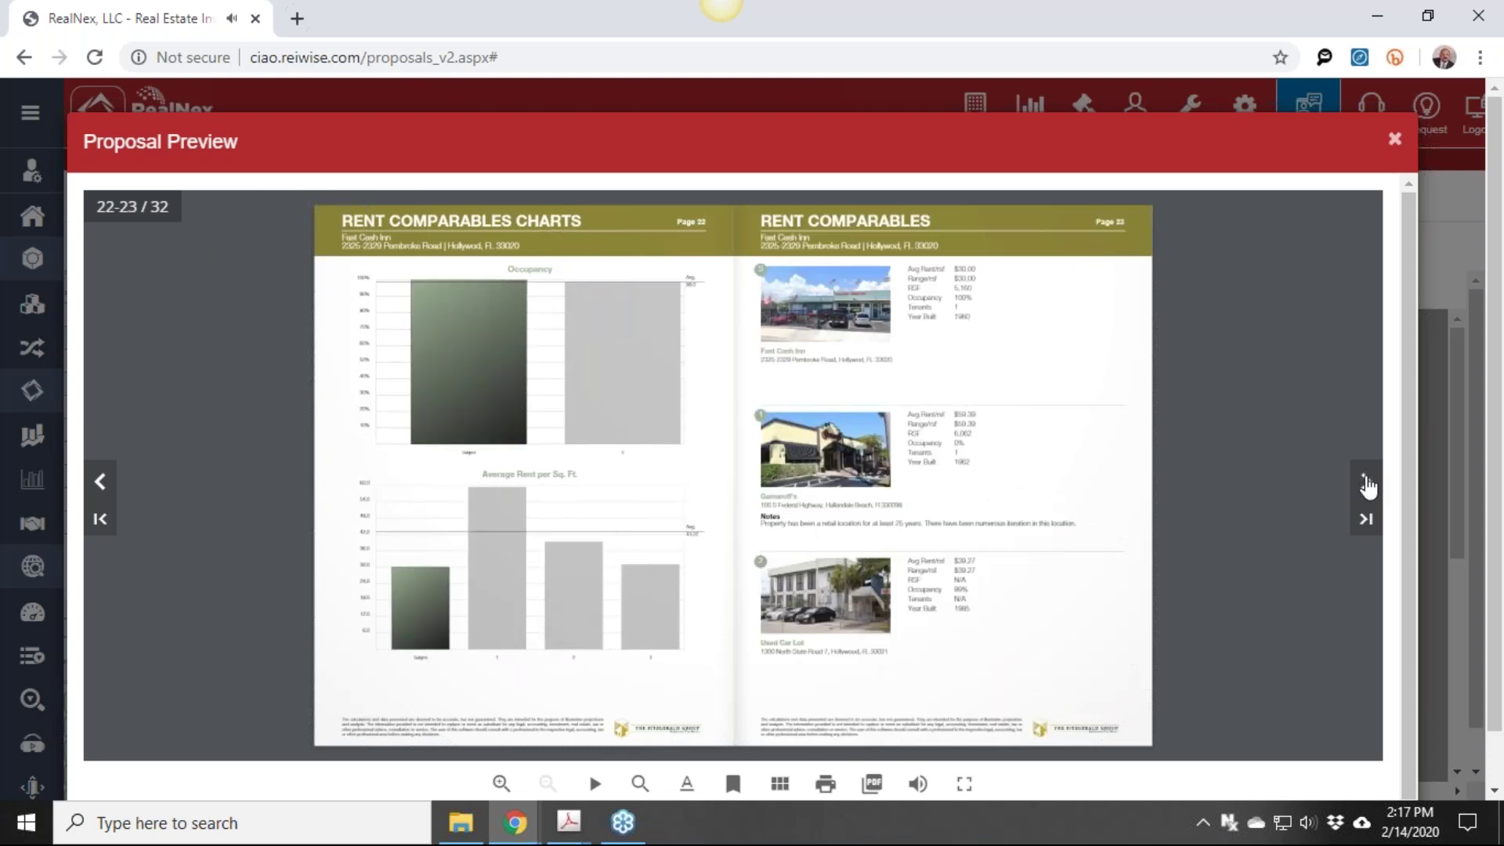
click(1367, 482)
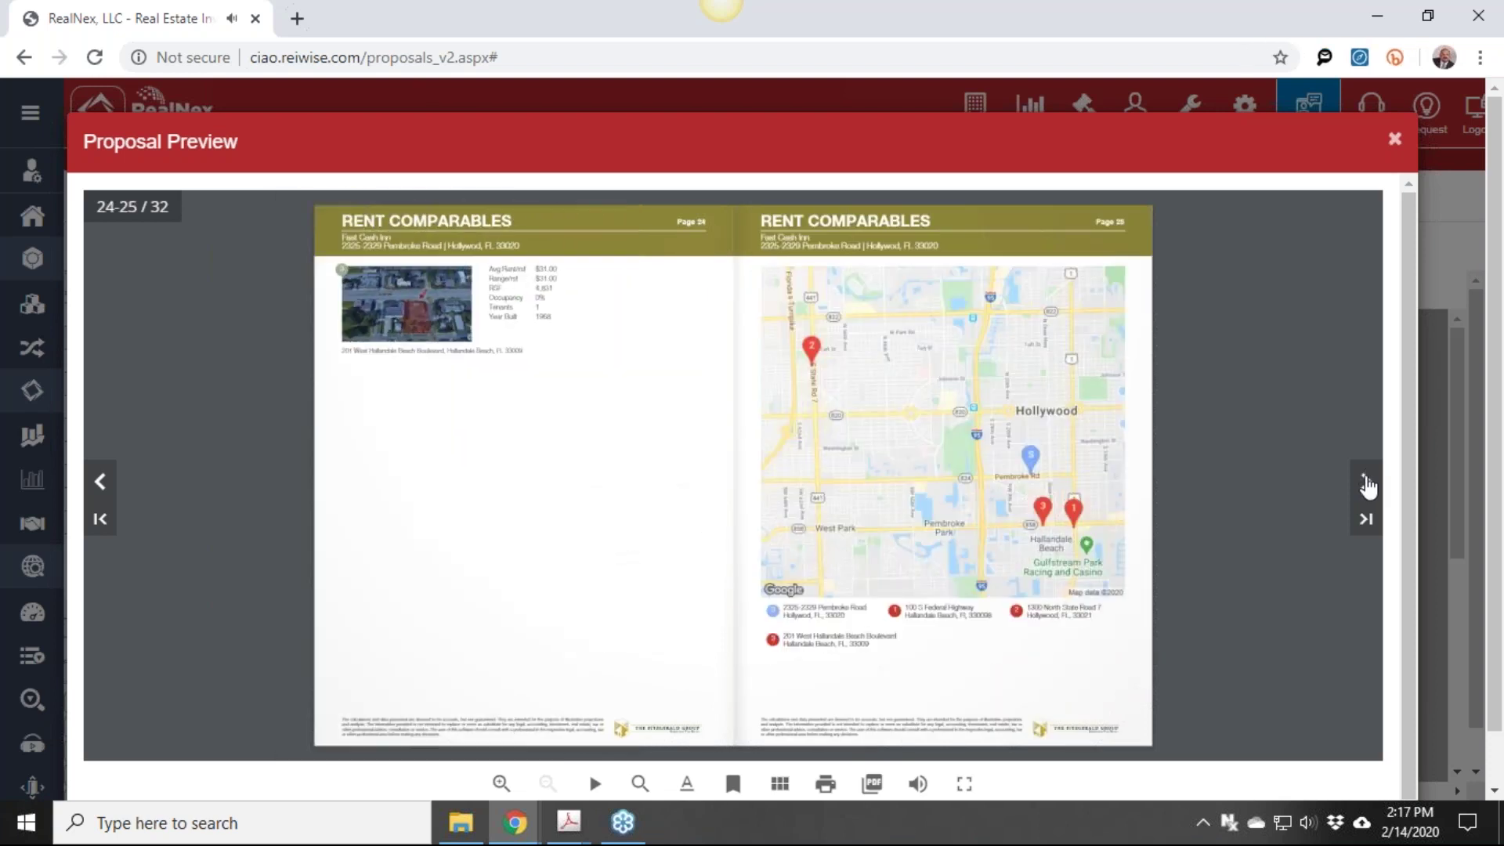
click(1367, 483)
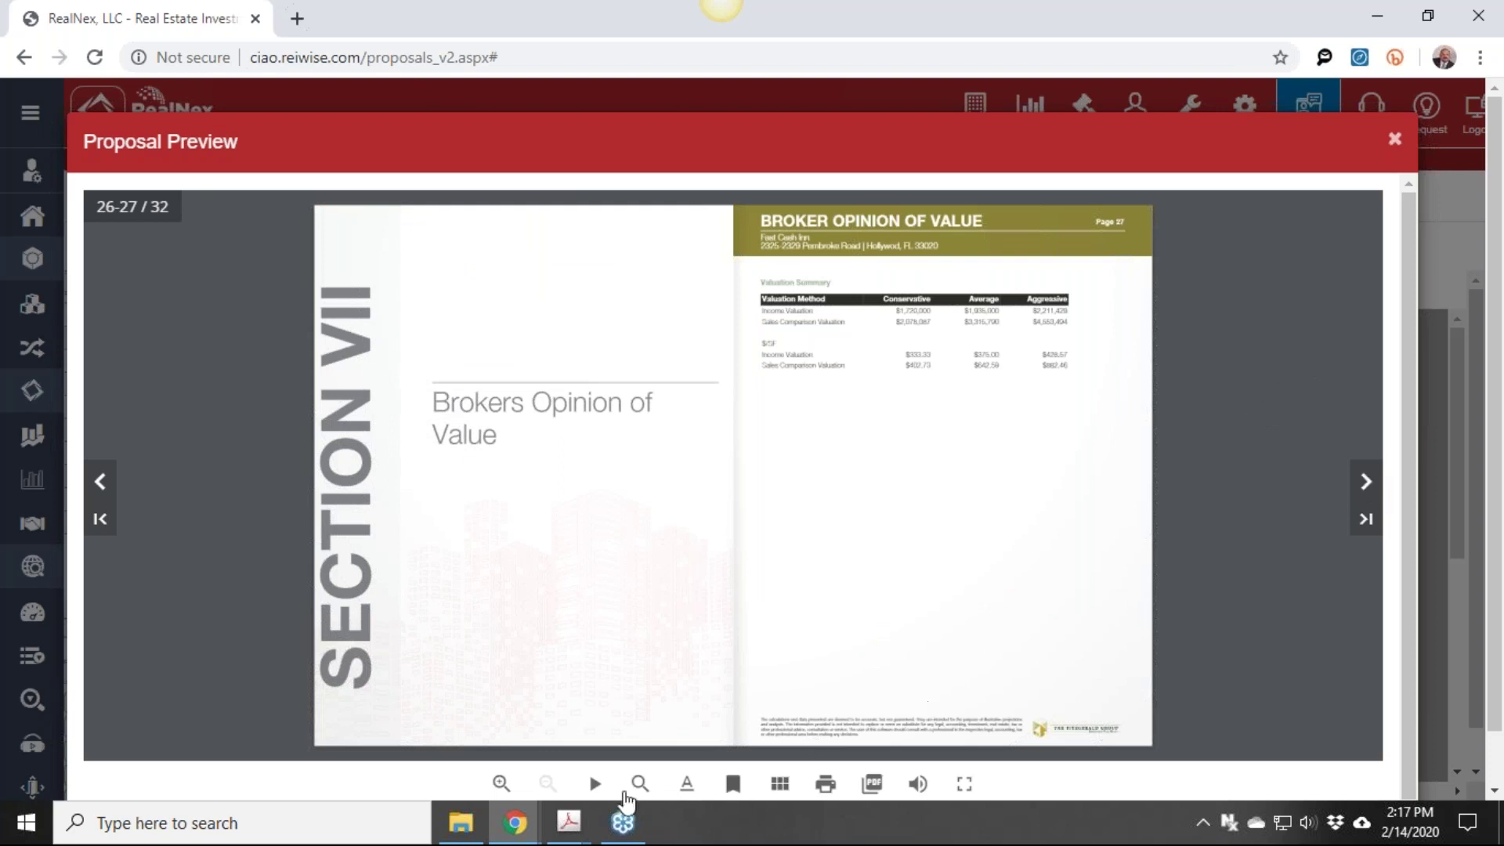
Zoom into the valuation pages, view them full screen briefly, and toggle the document search
click(501, 784)
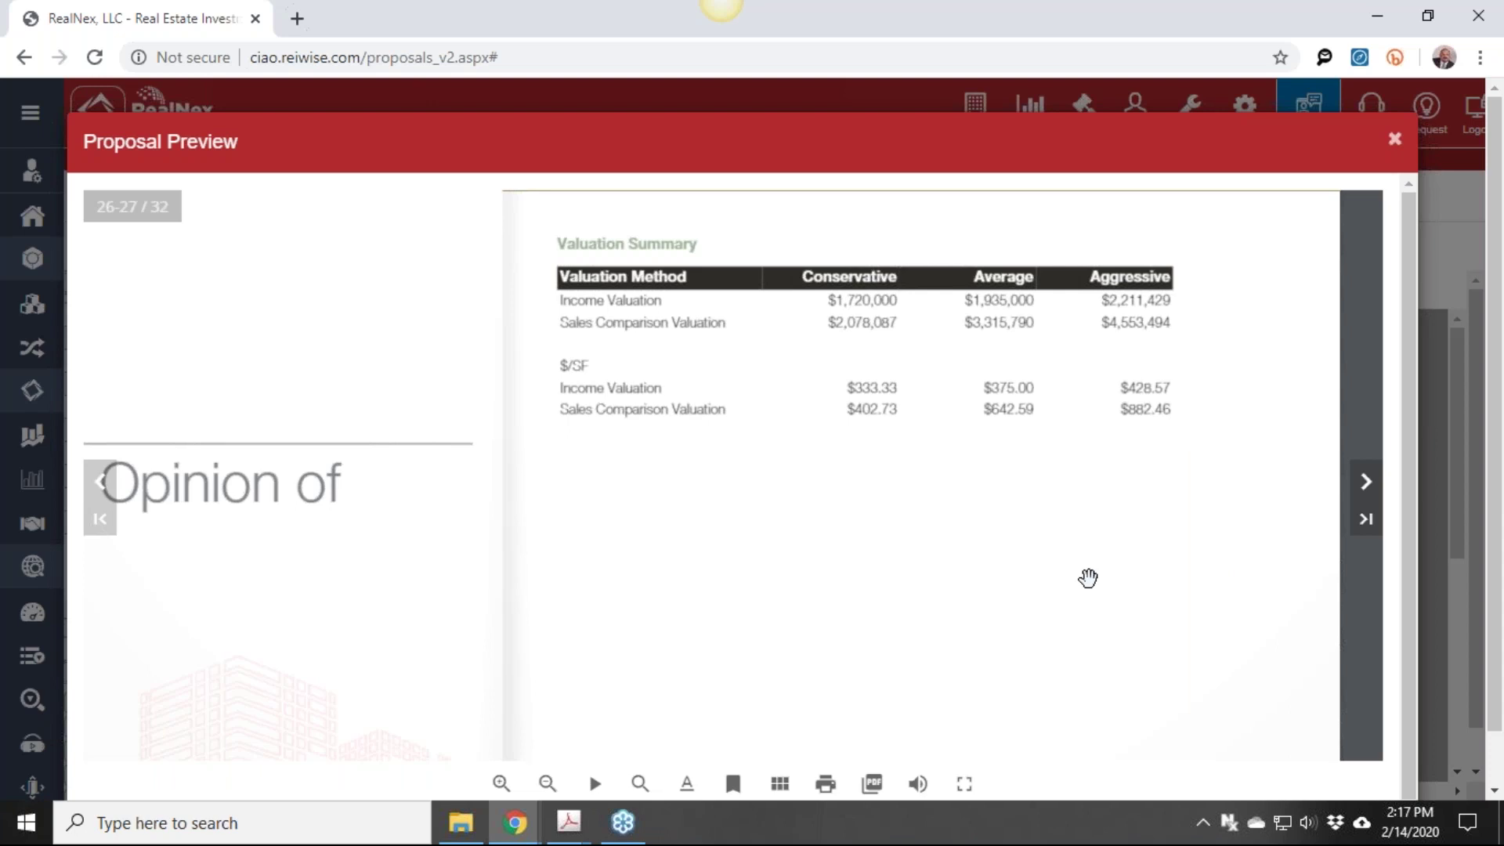
click(1082, 695)
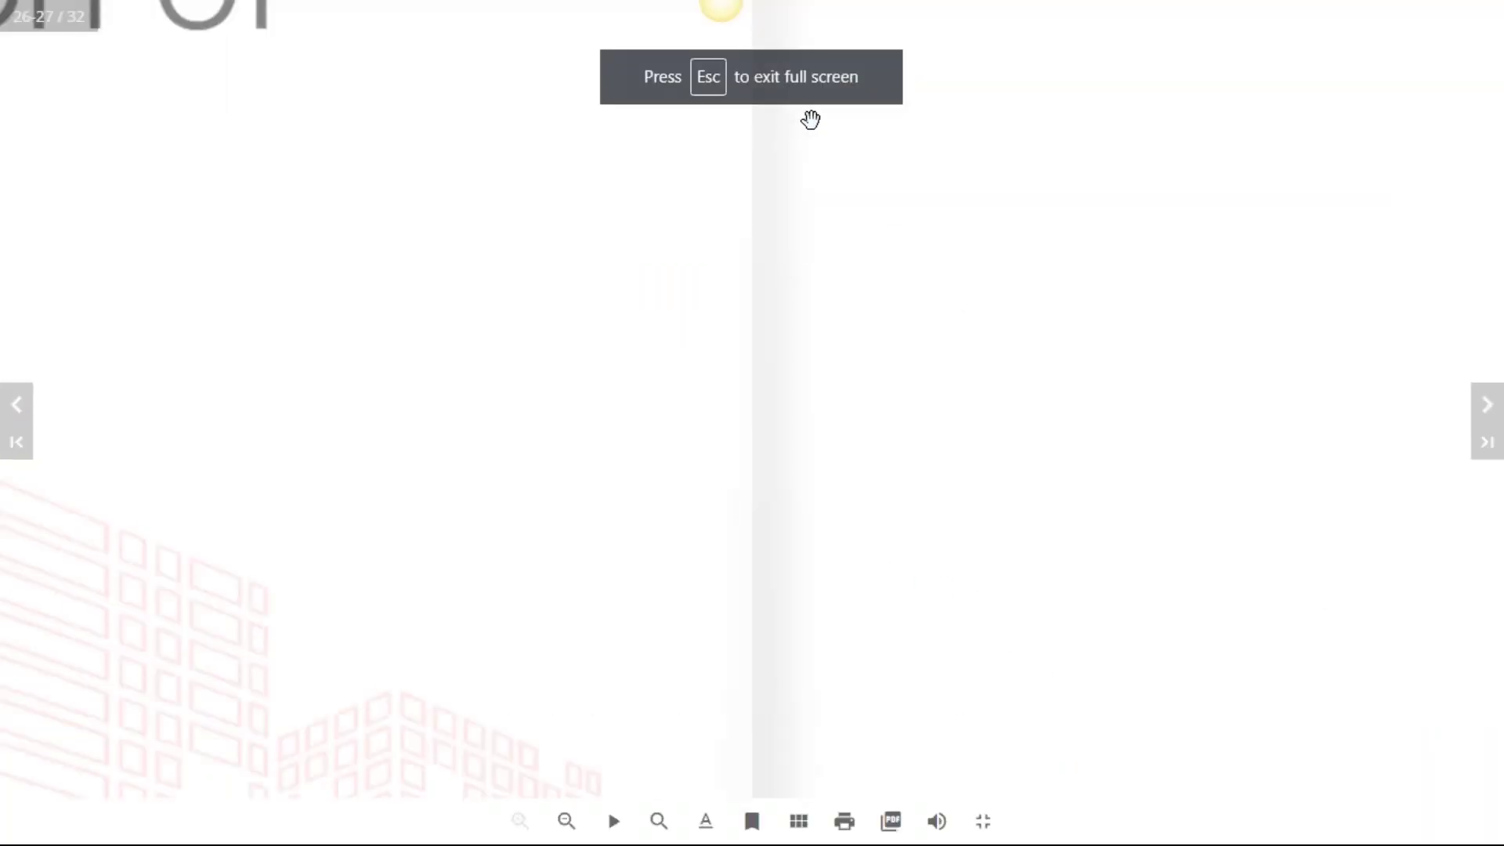
key(Escape)
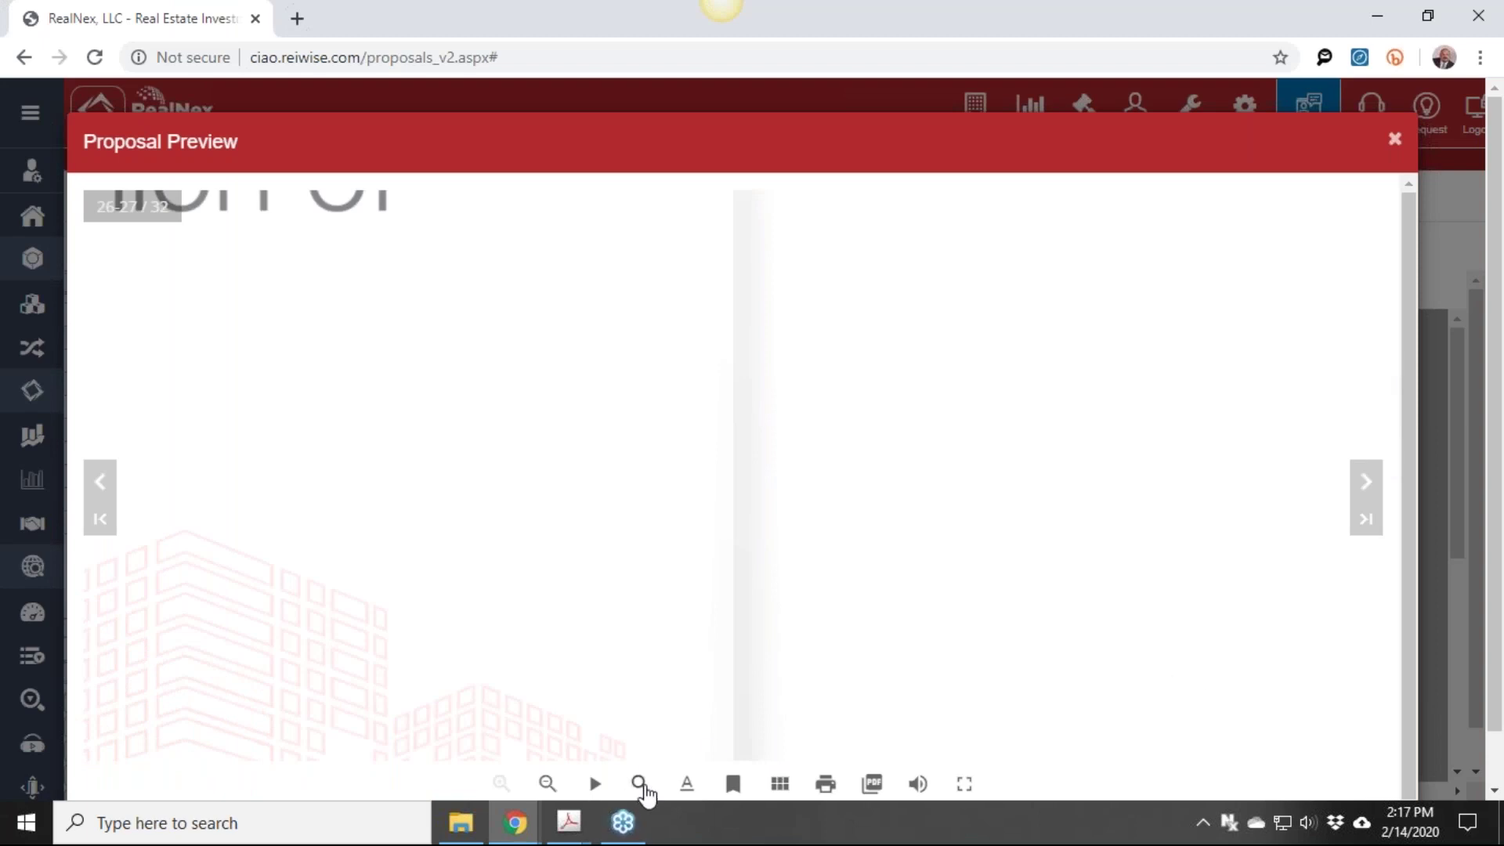
click(641, 786)
click(640, 784)
click(639, 786)
Advance one spread and zoom out until both Sales Comparison pages show in full
click(1368, 486)
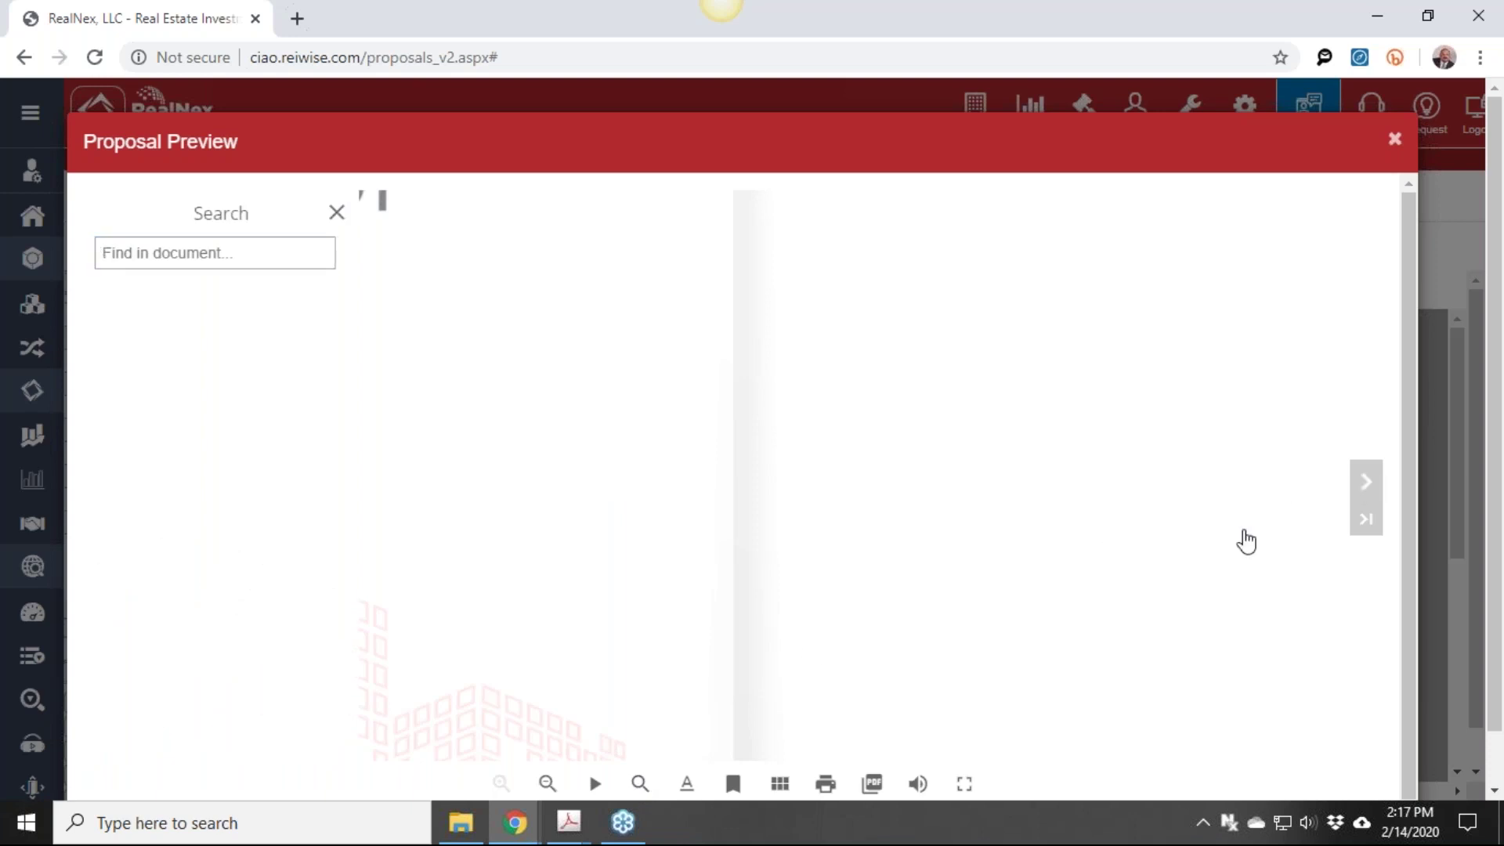
click(639, 786)
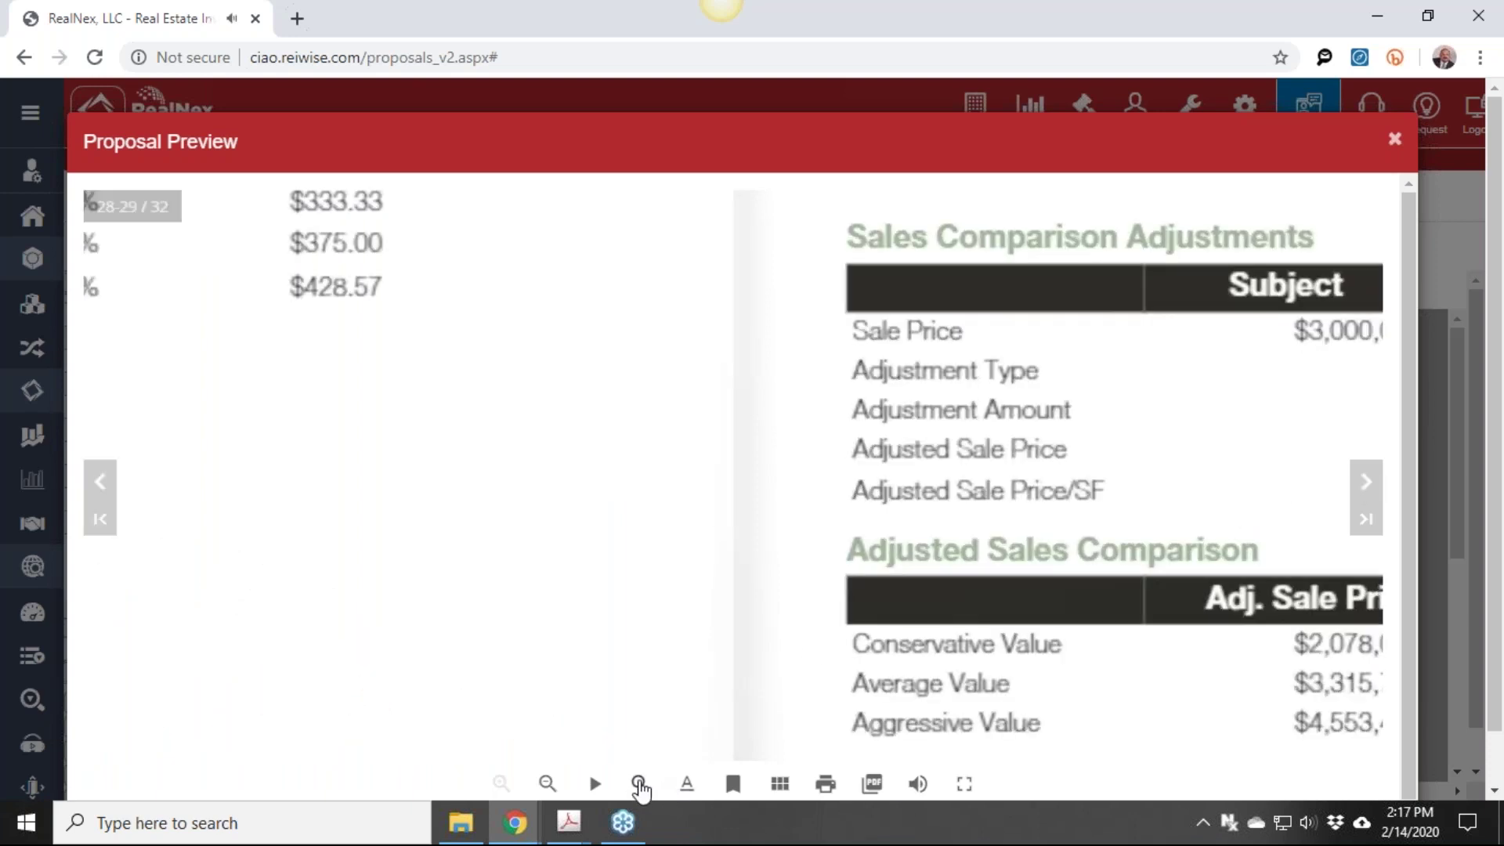
click(640, 788)
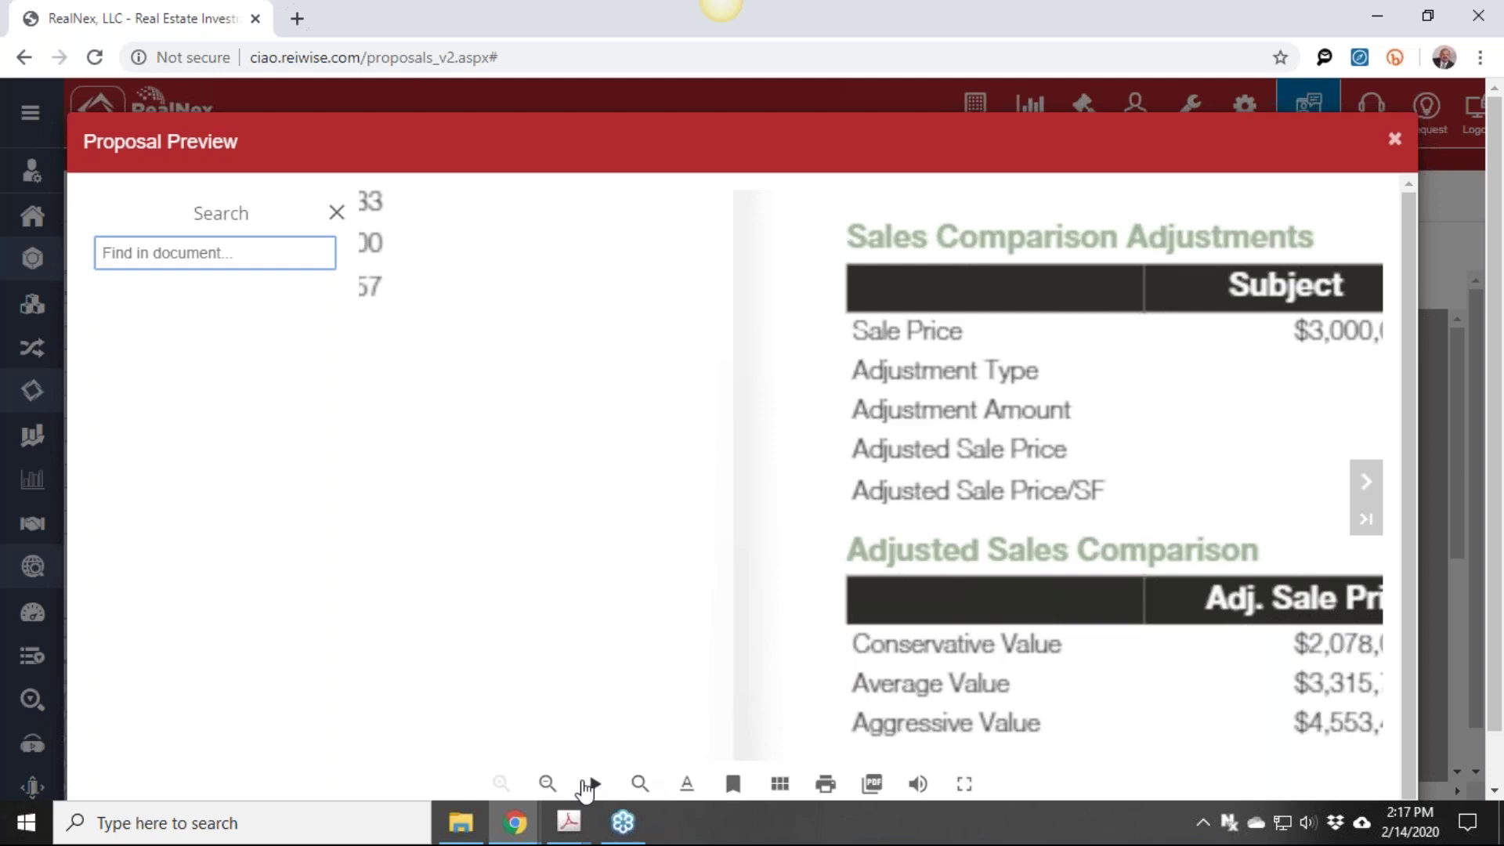
click(547, 785)
click(547, 785)
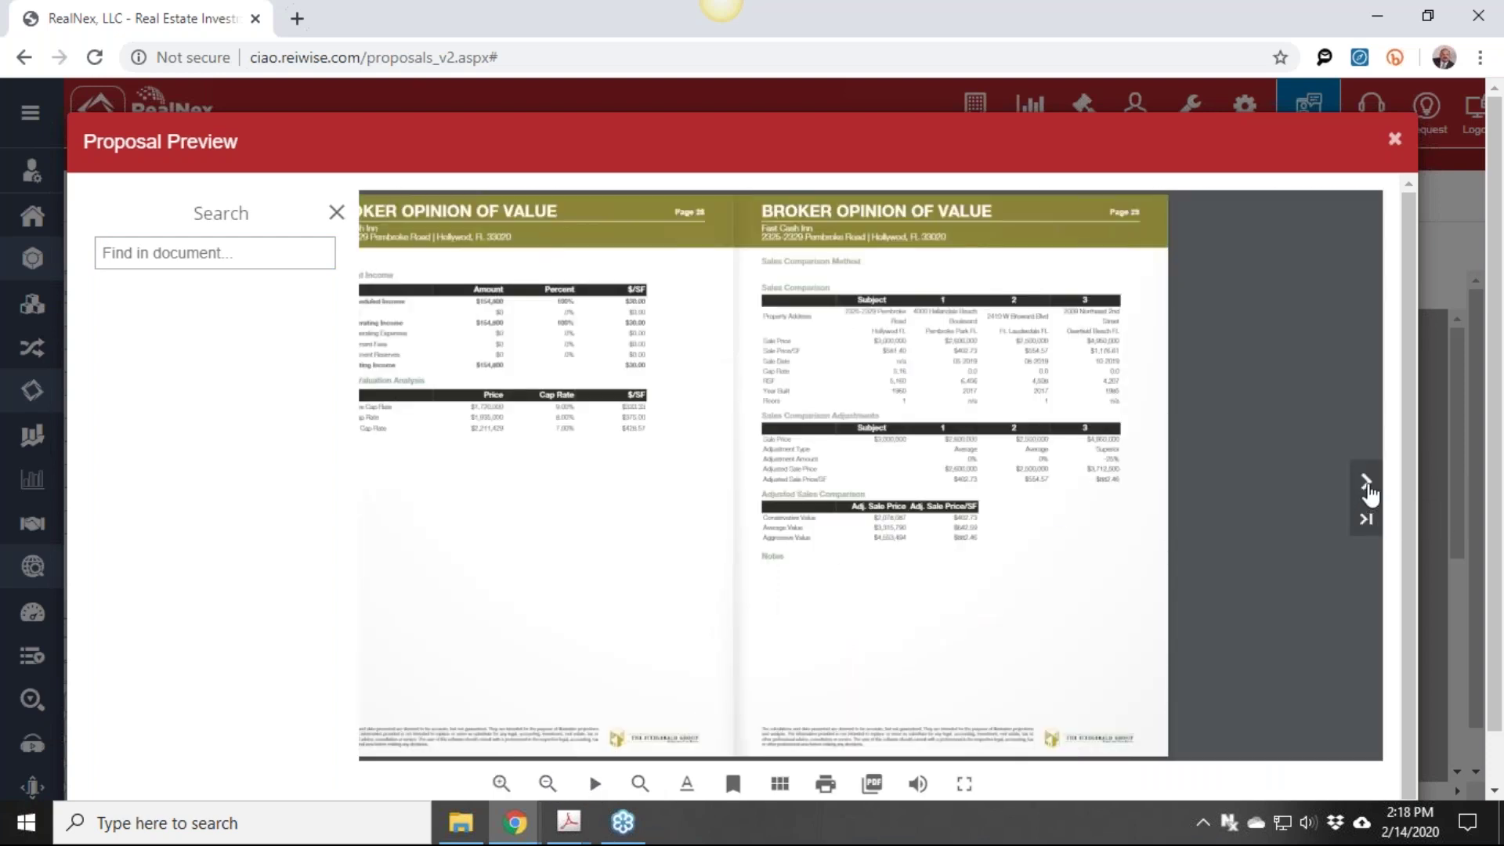
Continue through the Marketing Plan to the final Professional Bio page, then close the preview
click(1367, 487)
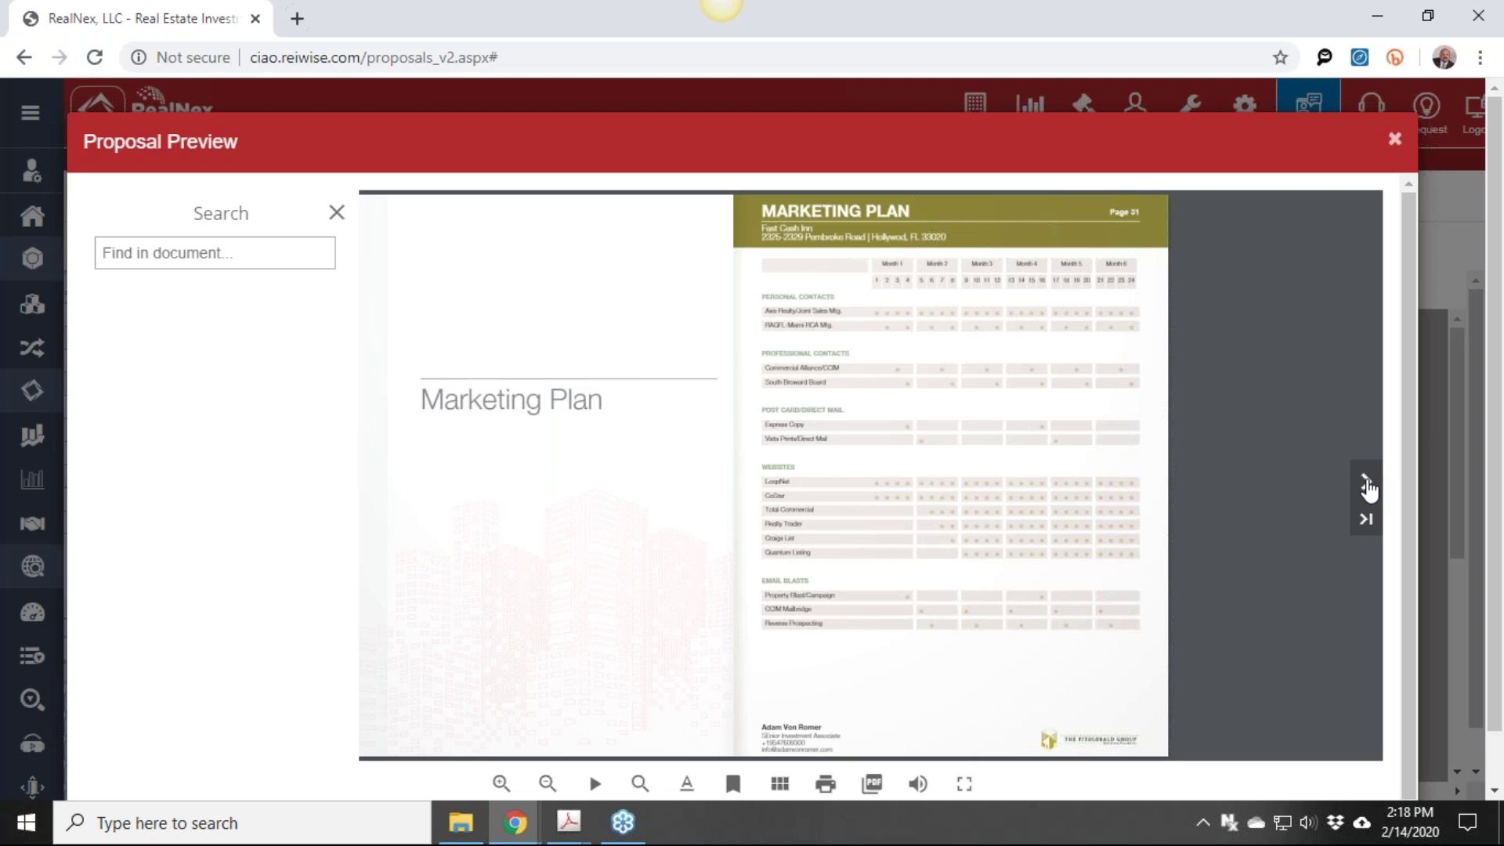
click(1366, 483)
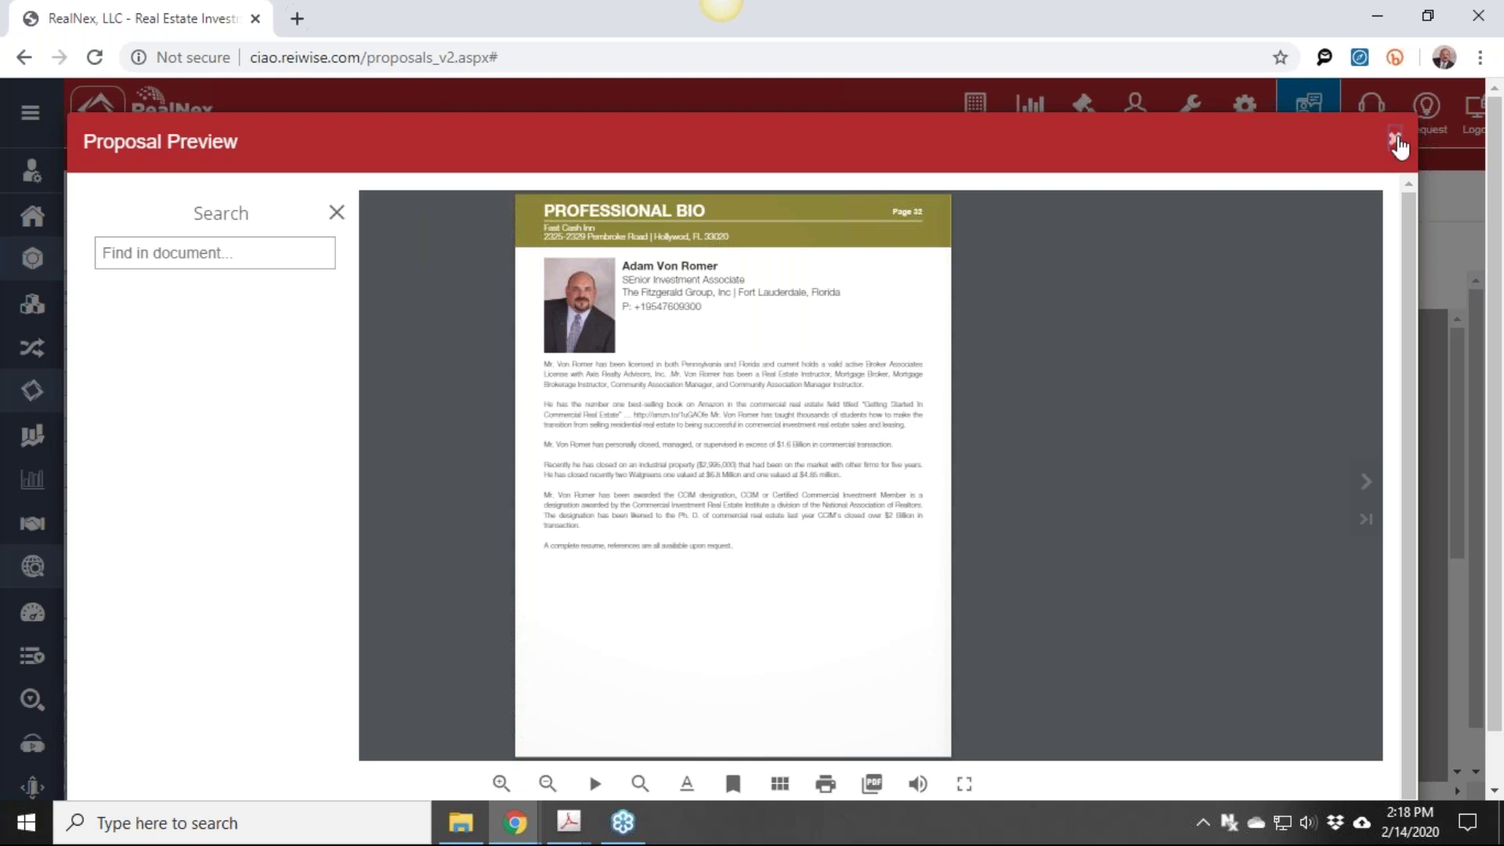
click(1396, 141)
Scroll the Fast Cash Inn Output page back up to its Cityscape-layout cover sheet
scroll(1289, 468, down, 3)
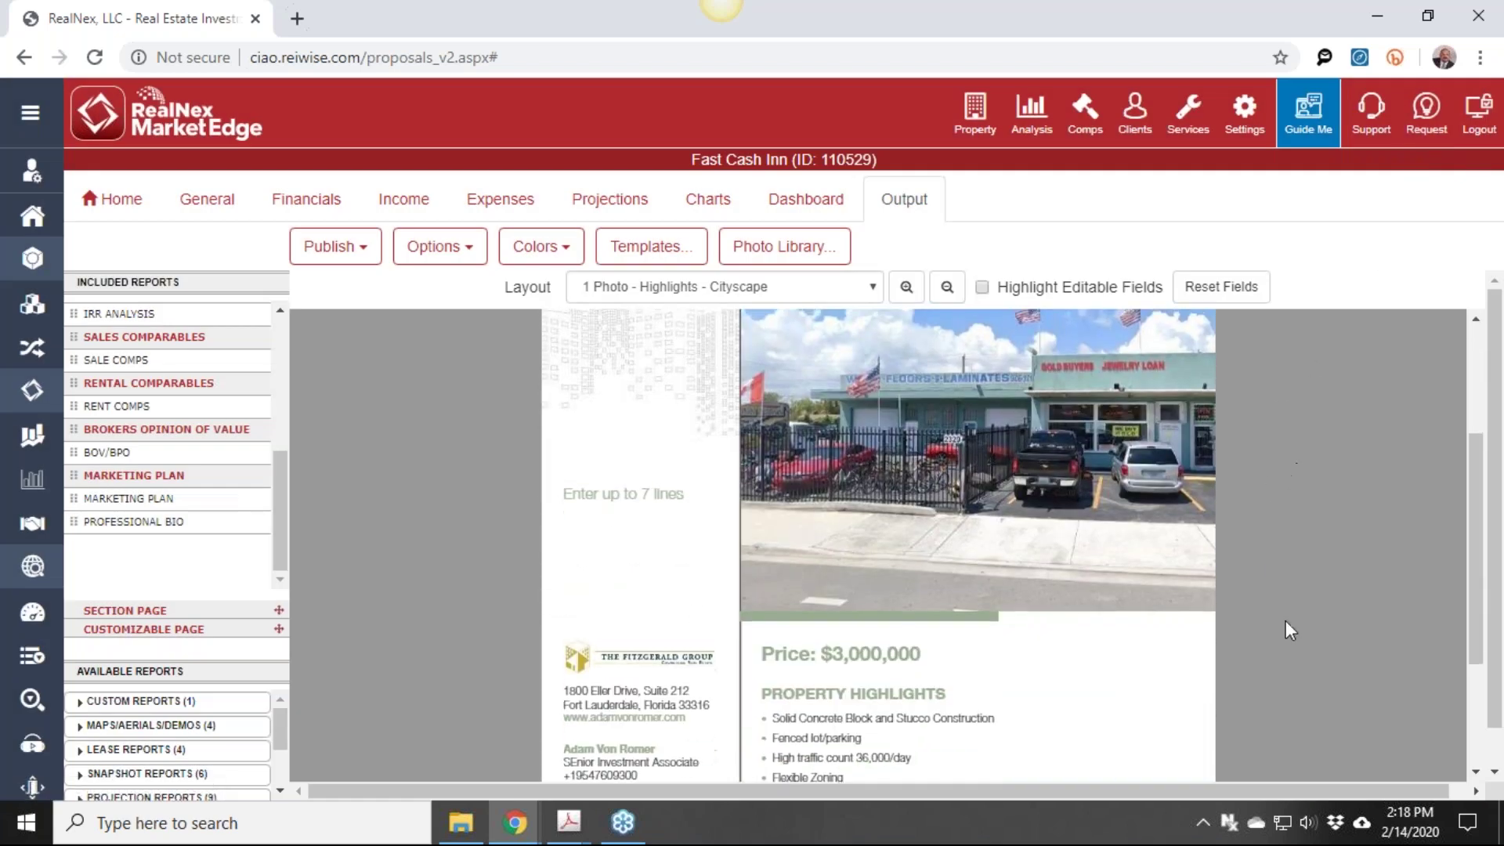
scroll(1291, 630, down, 3)
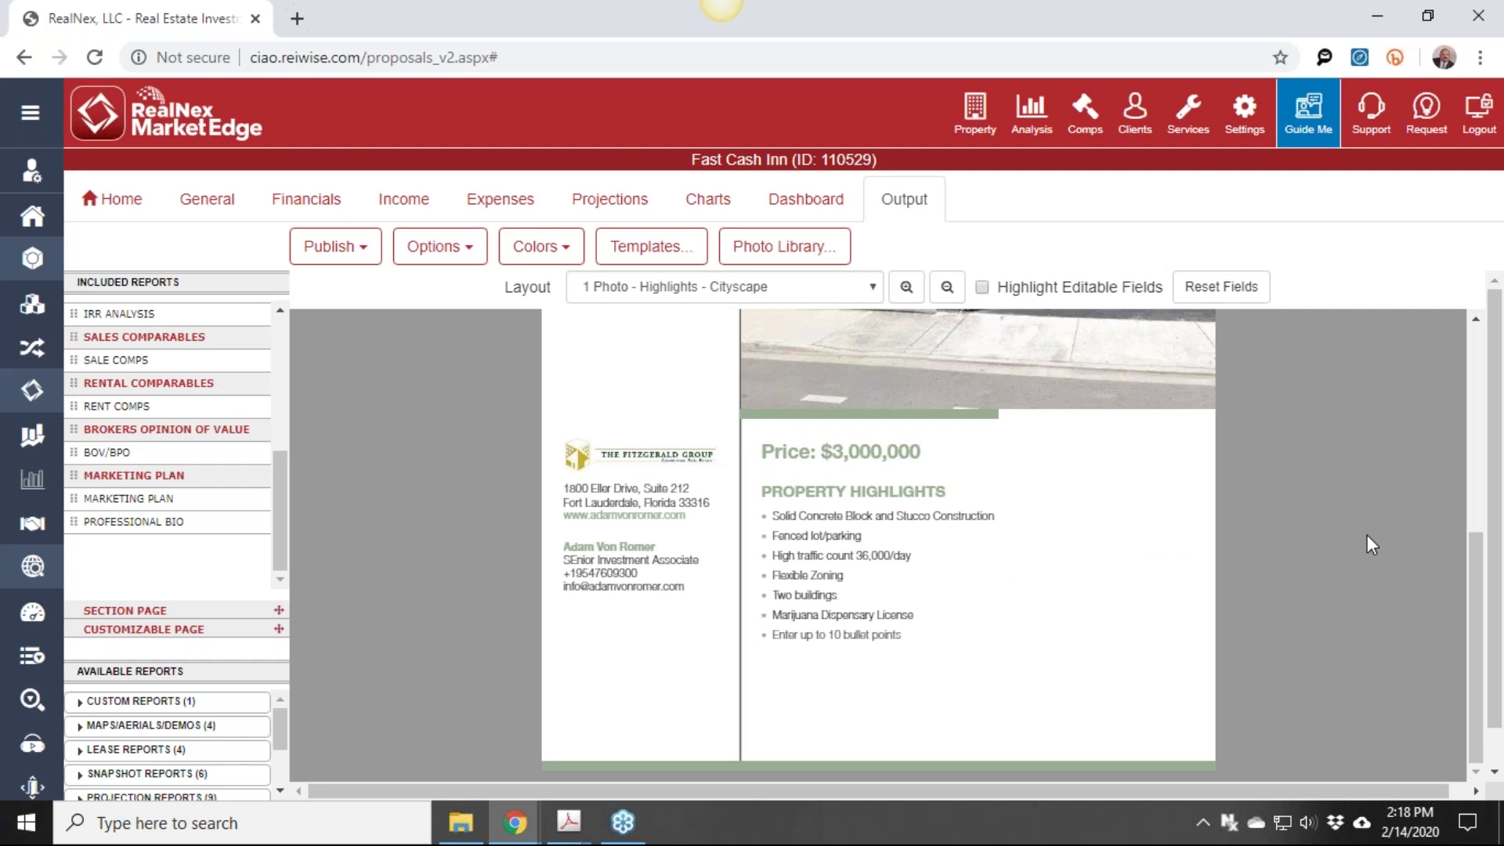
scroll(1367, 534, up, 5)
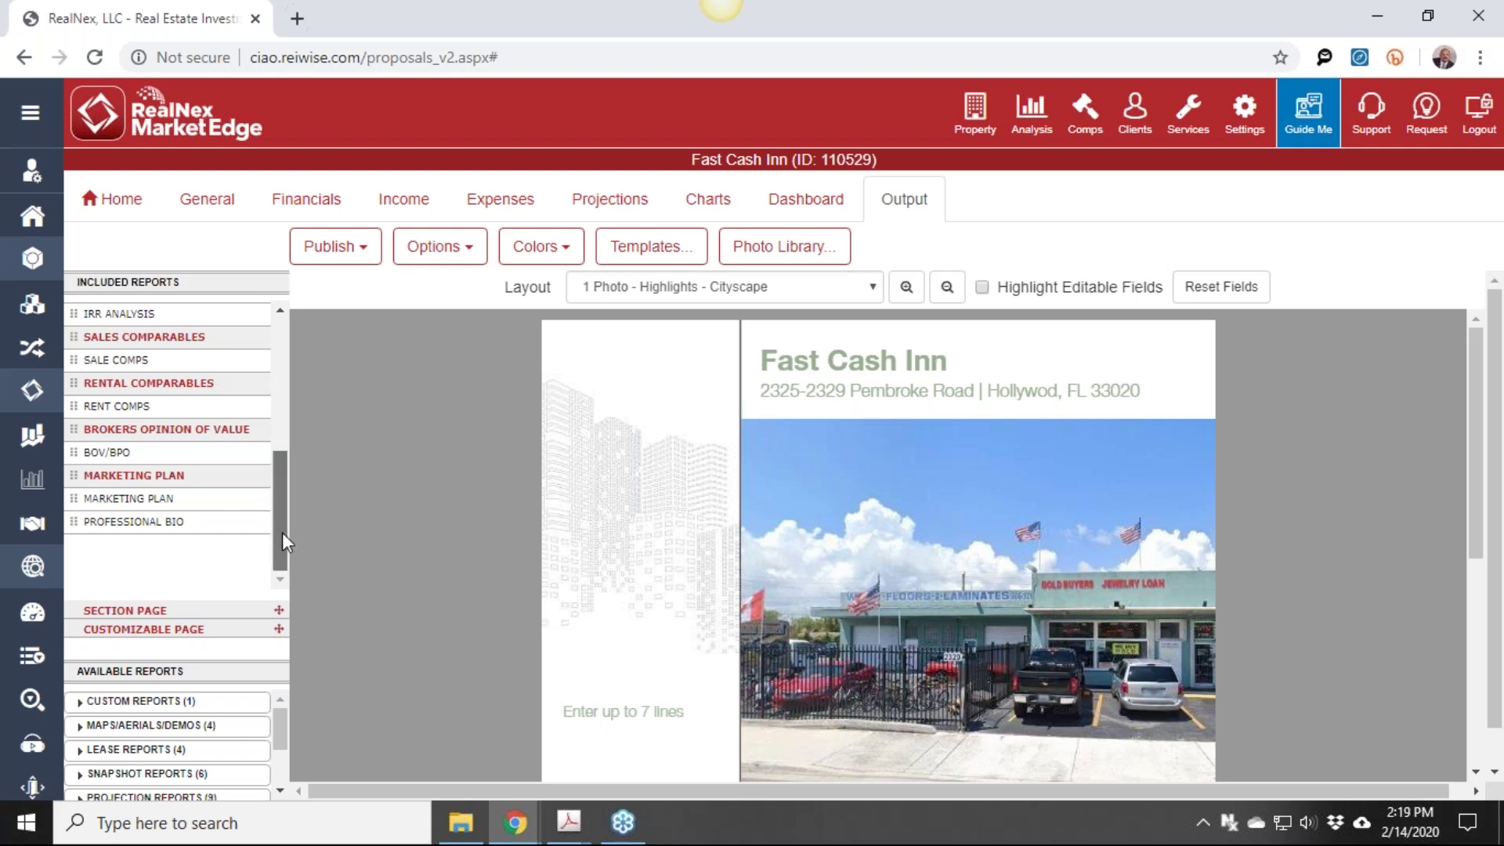
drag(282, 532, 285, 374)
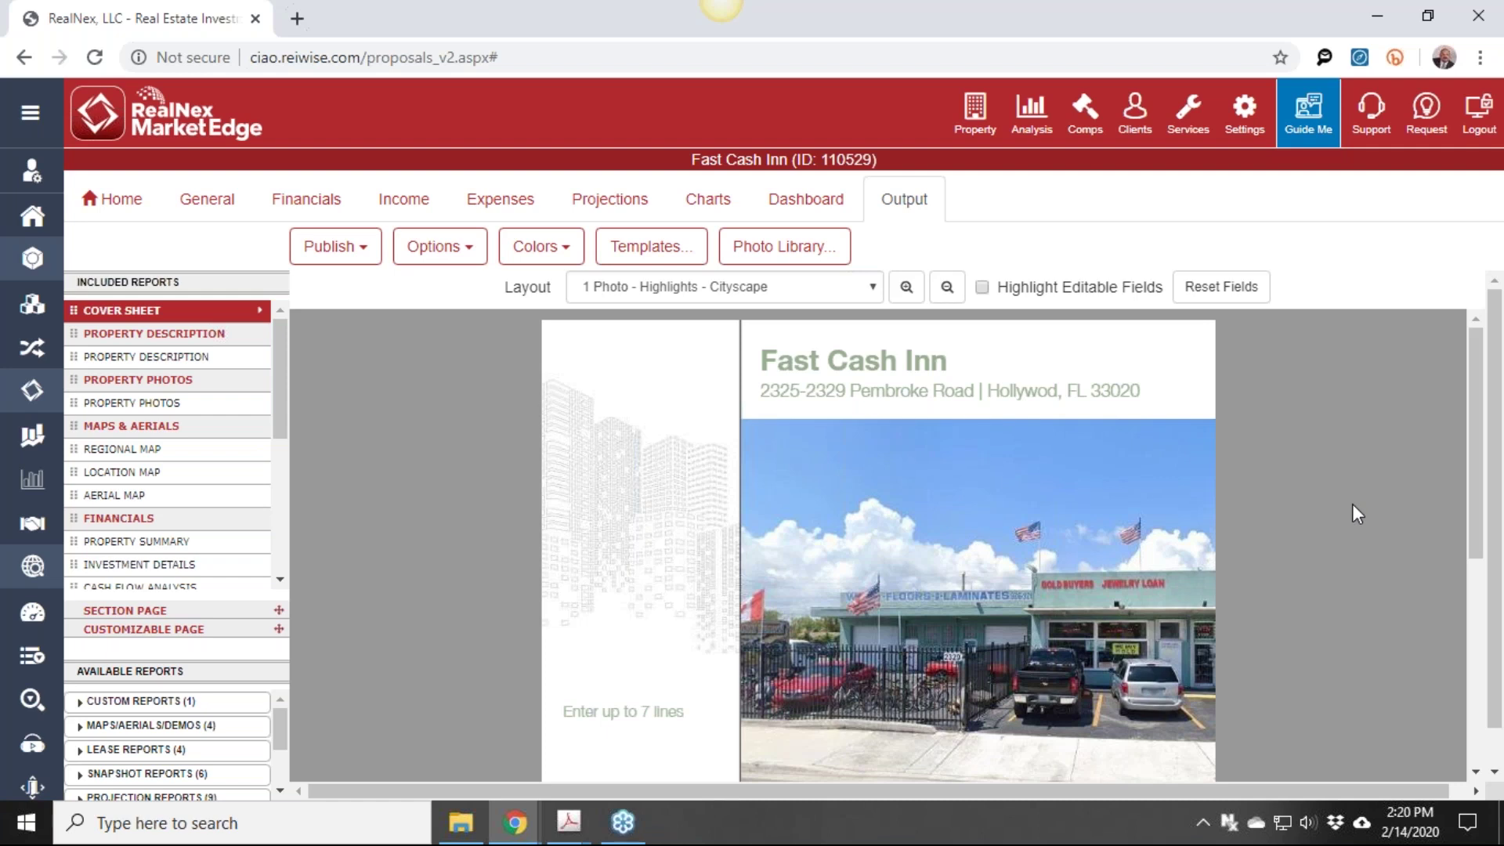
scroll(1384, 481, down, 3)
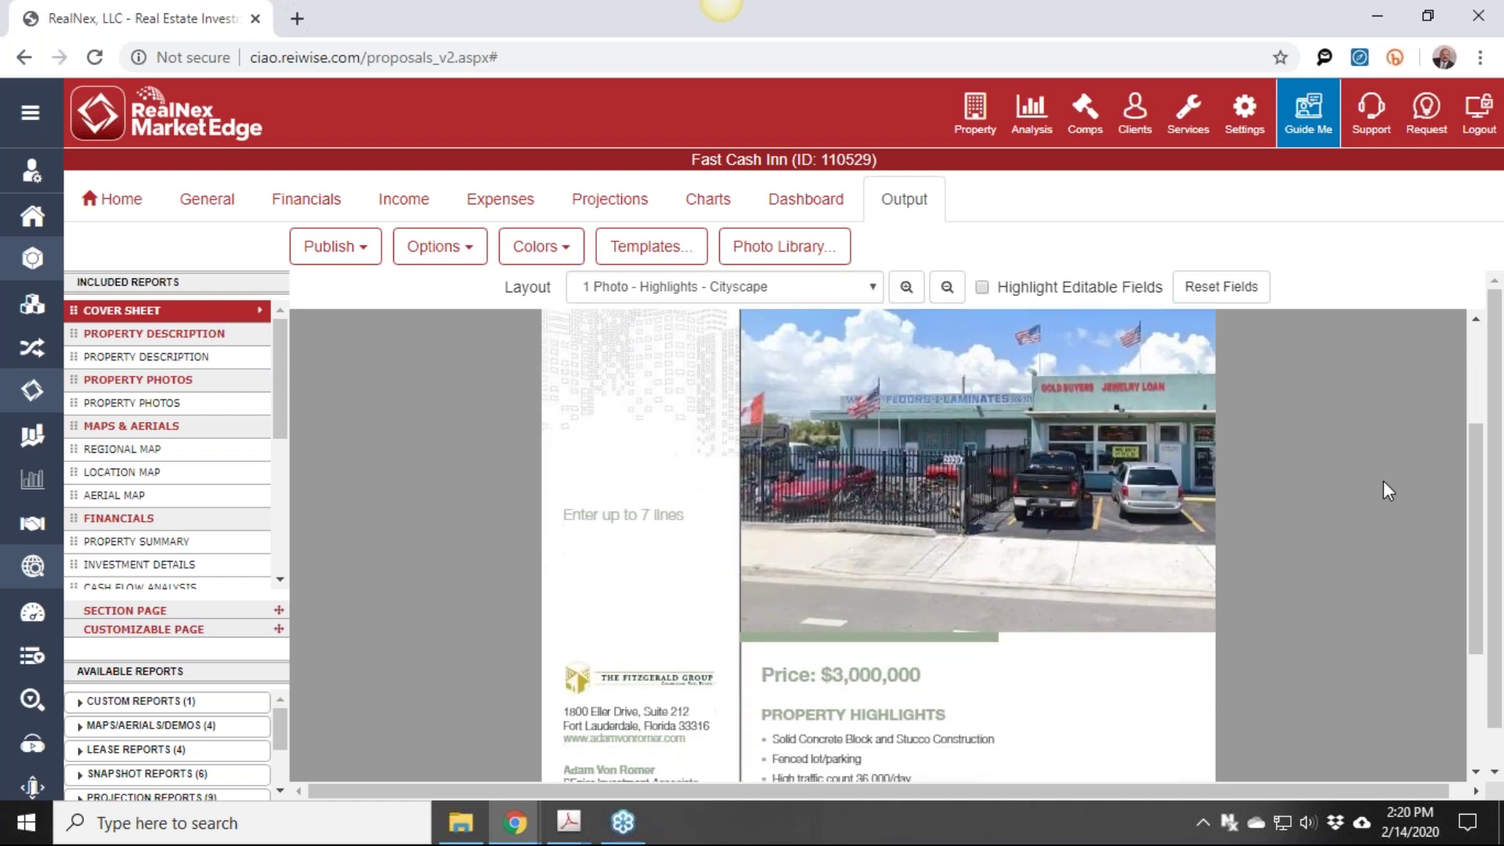
scroll(1385, 481, up, 3)
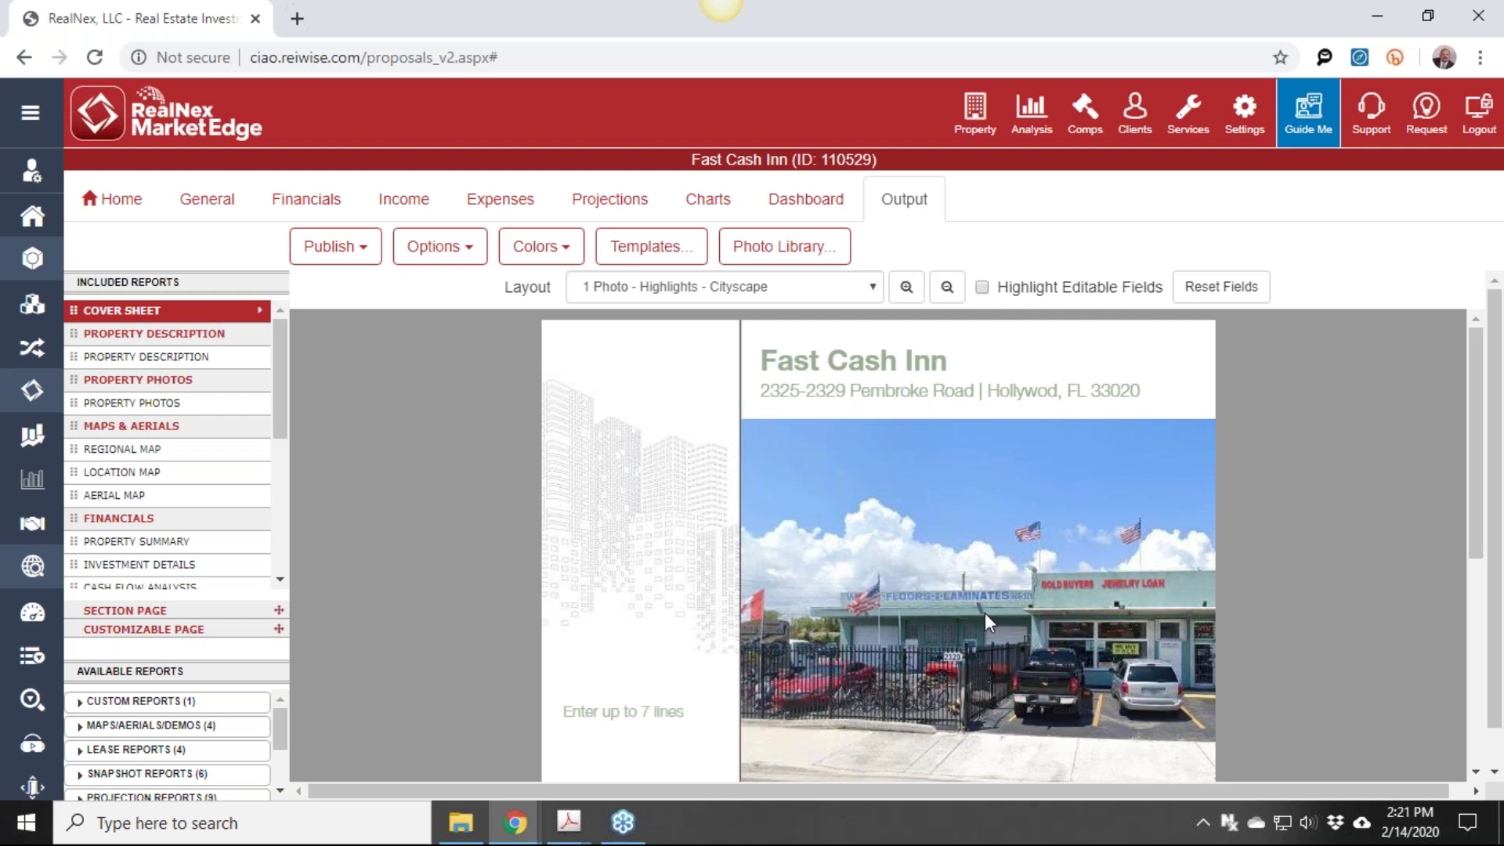
Leave Fast Cash Inn via the Home dashboard and open Guards Storage's General Information page
click(373, 258)
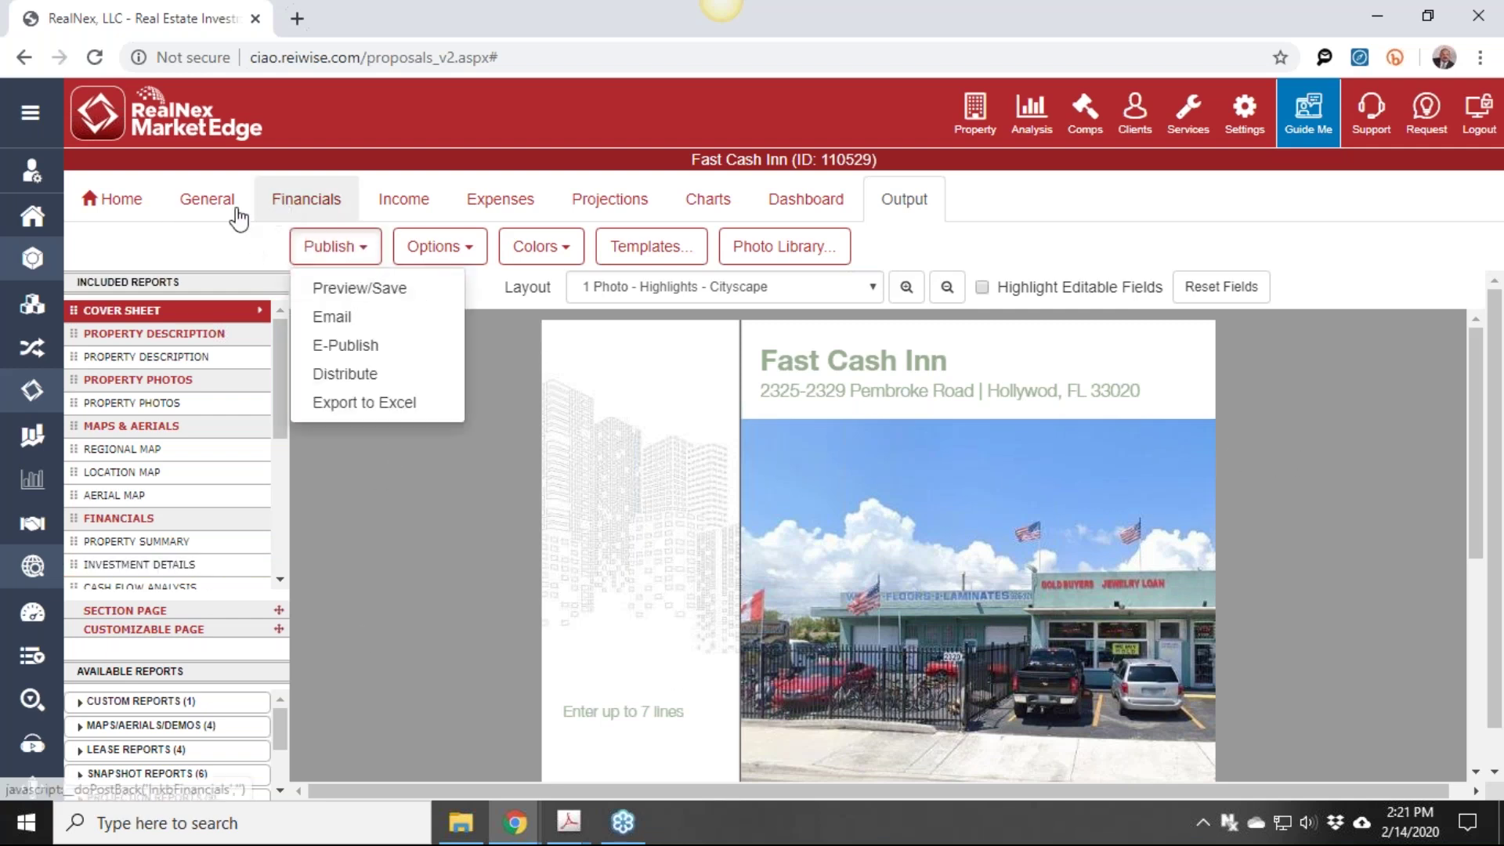
click(206, 205)
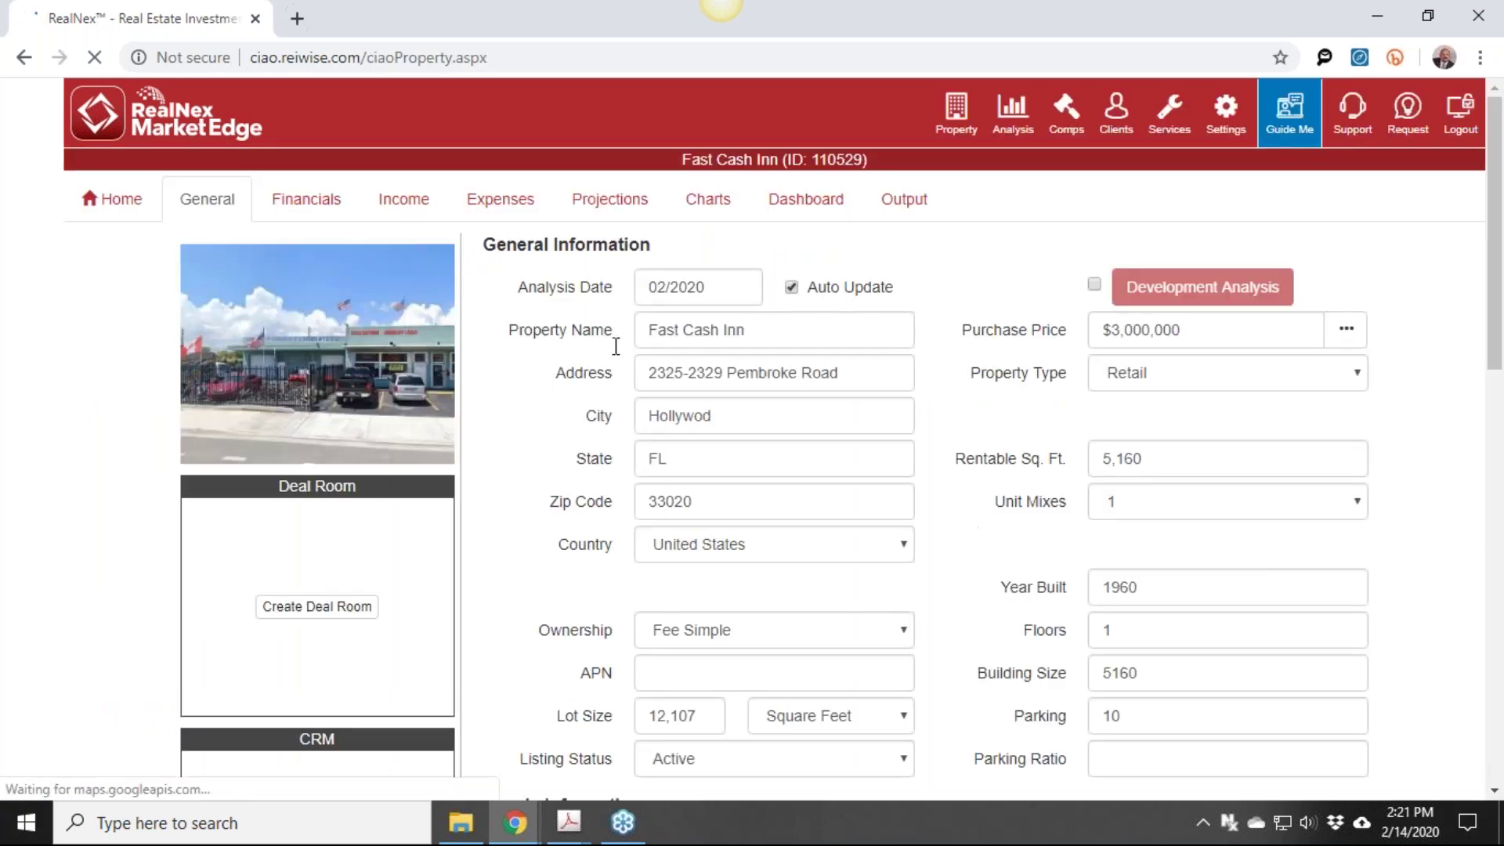
click(143, 207)
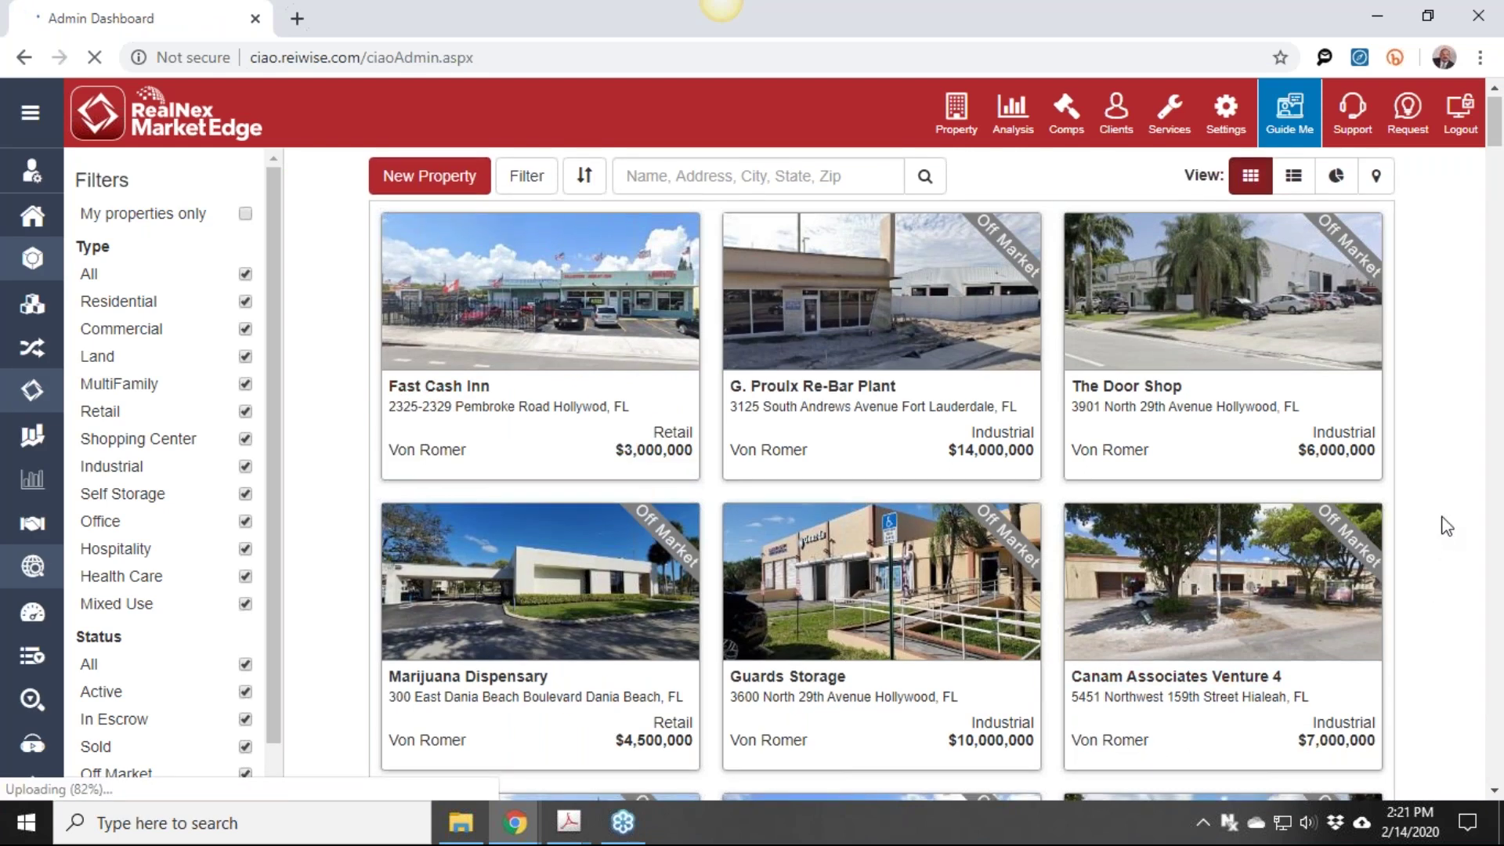
scroll(1446, 525, down, 2)
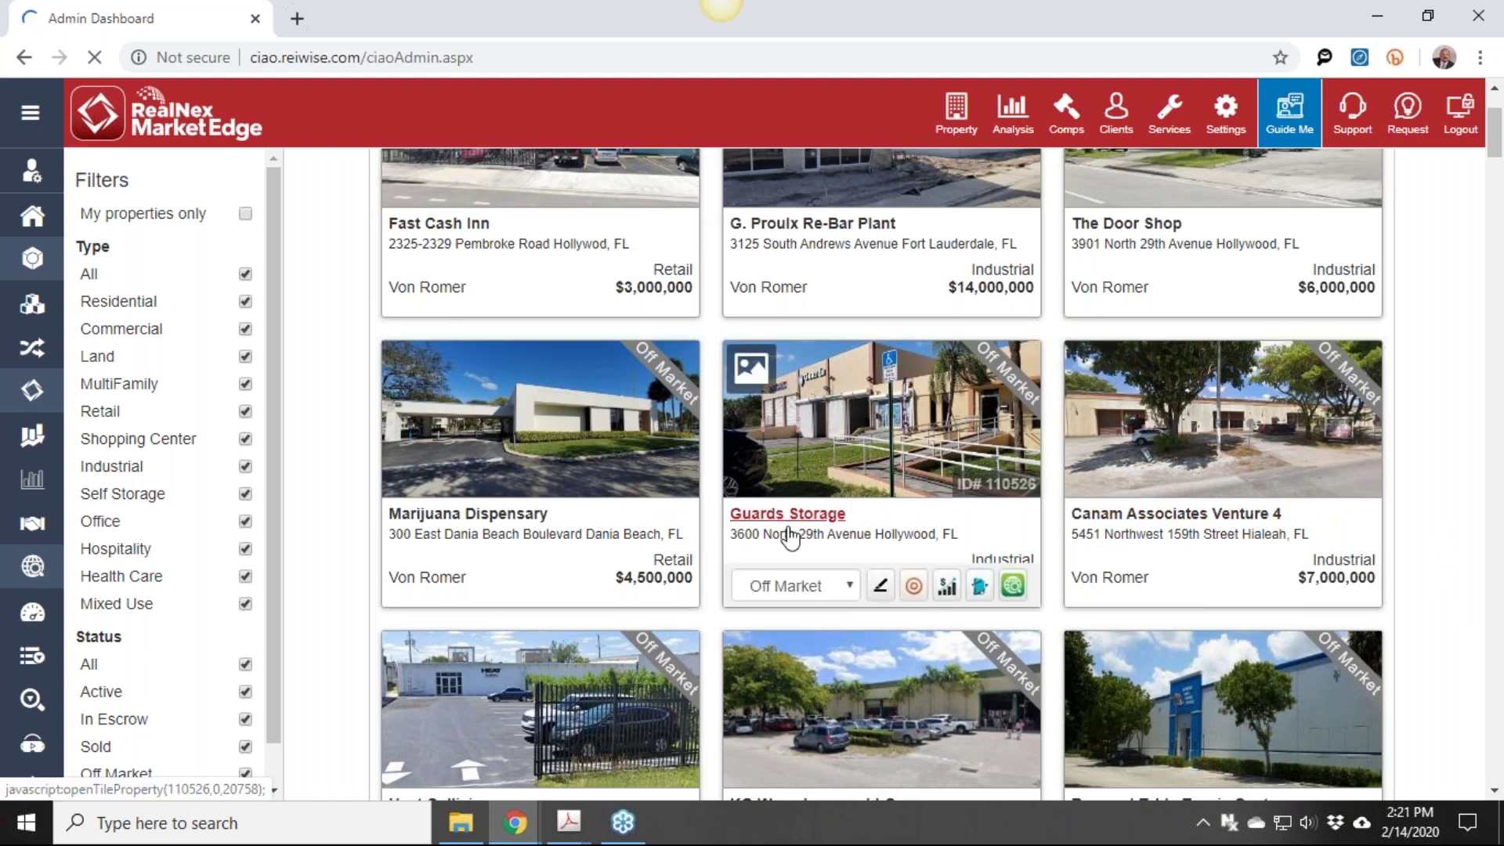
click(787, 527)
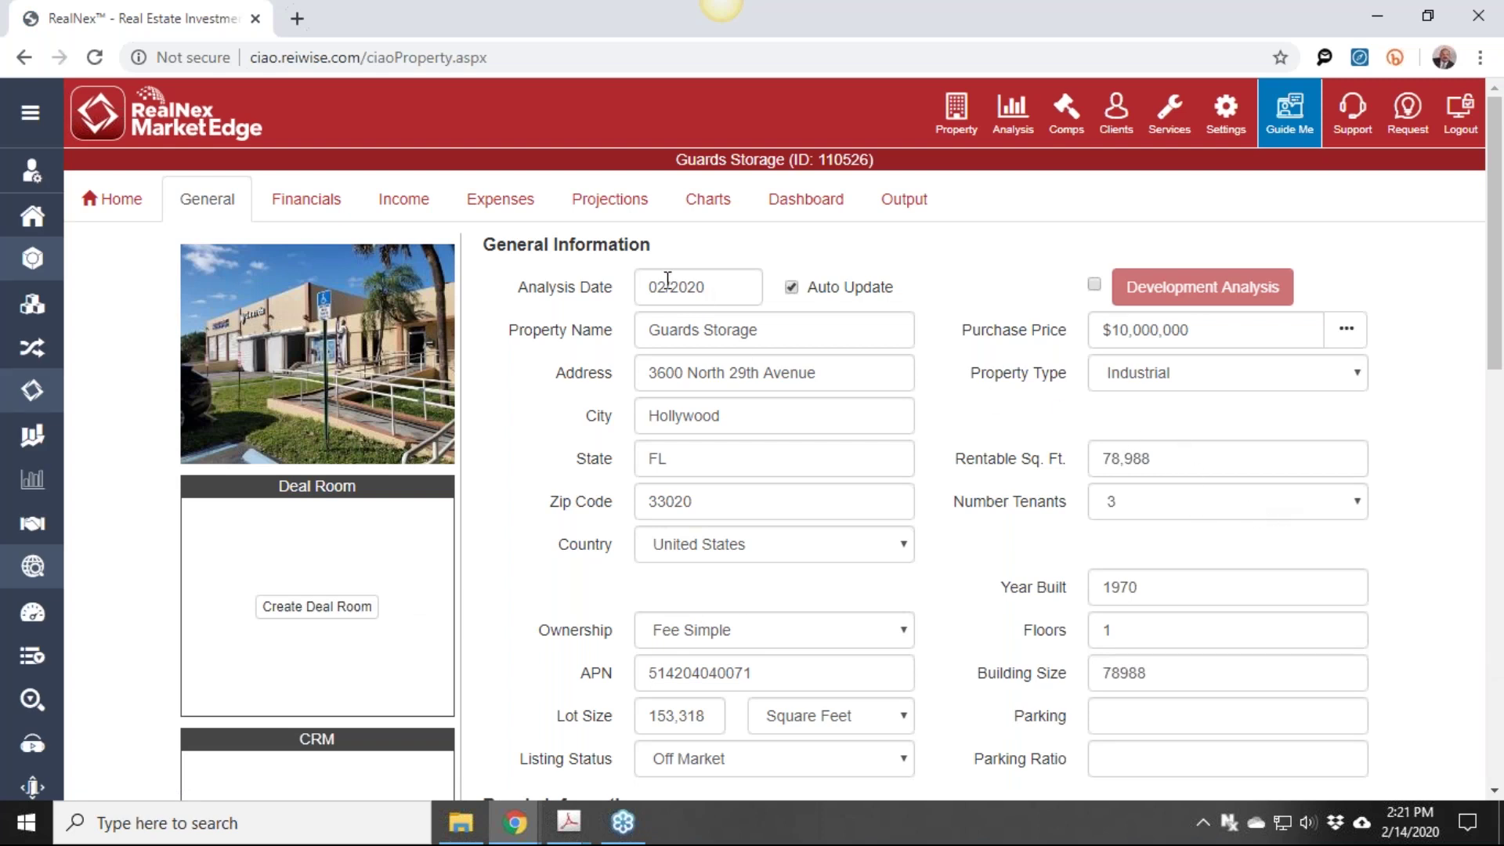
Review the Guards Storage Financials page, then return to the Home property grid
click(337, 212)
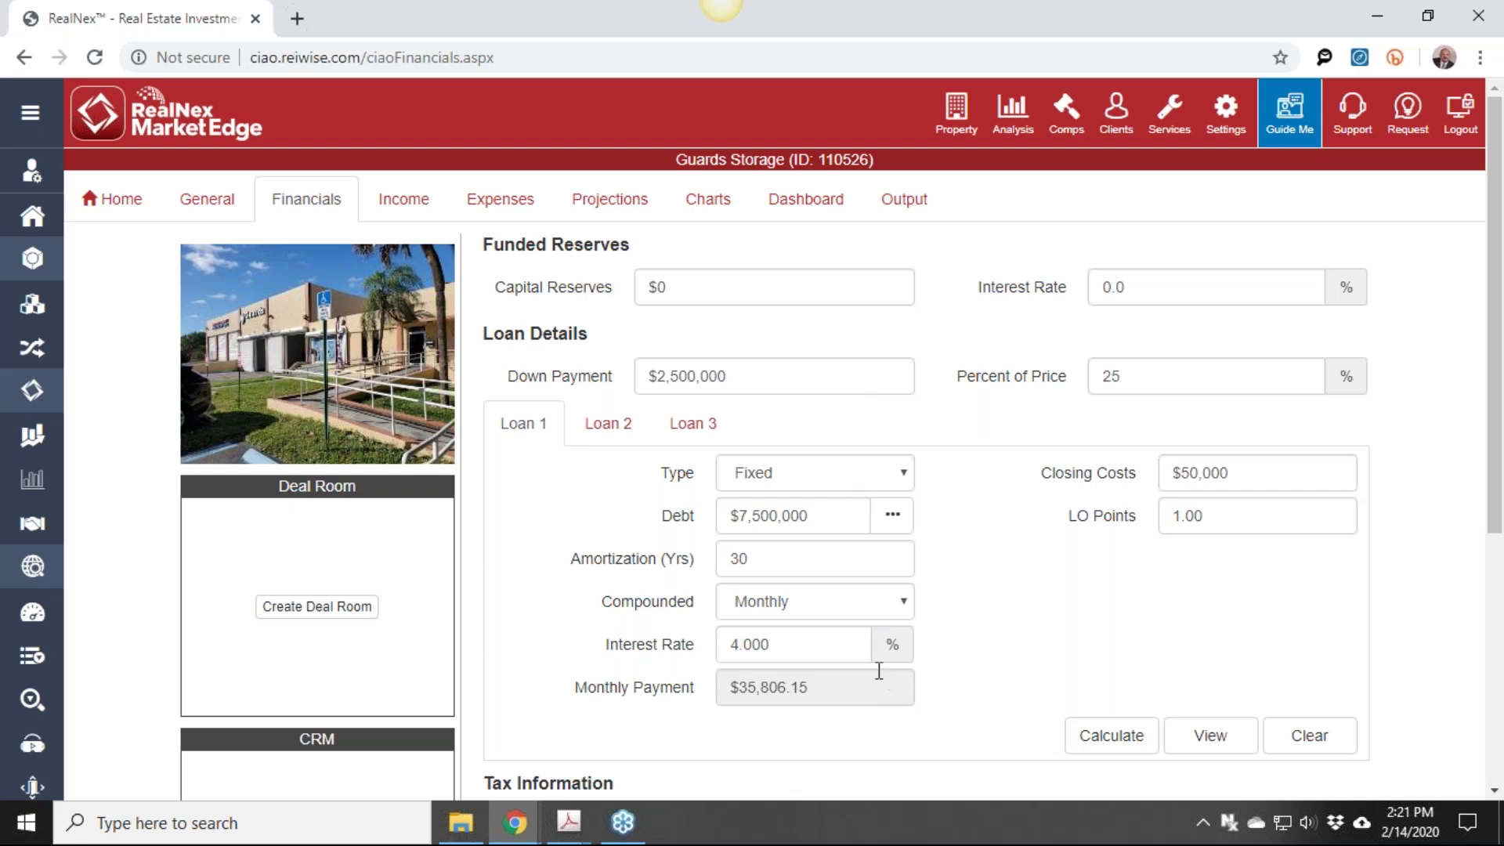
scroll(1112, 564, down, 2)
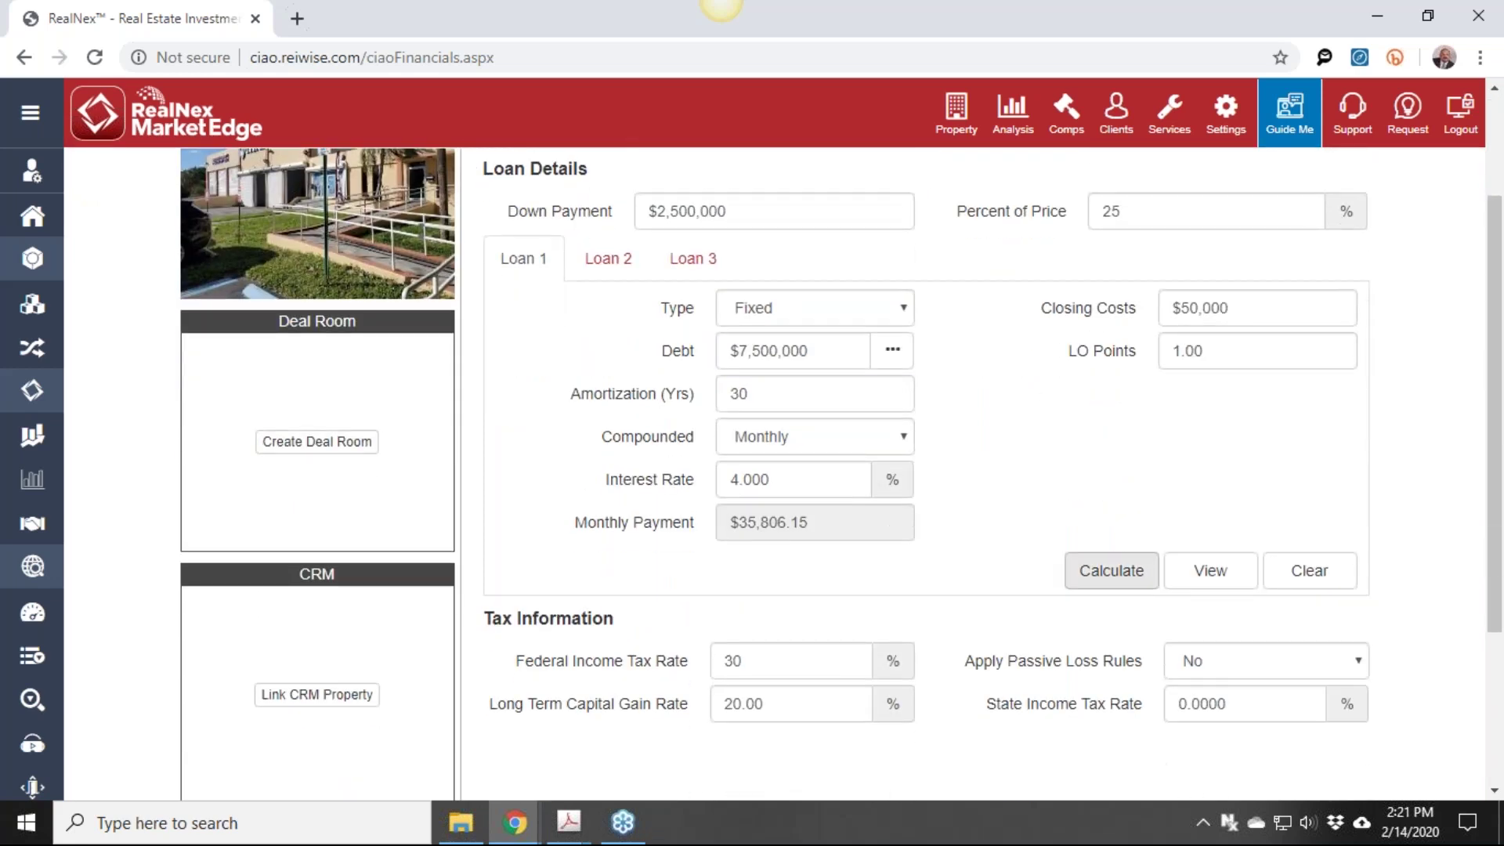
scroll(1021, 563, up, 1)
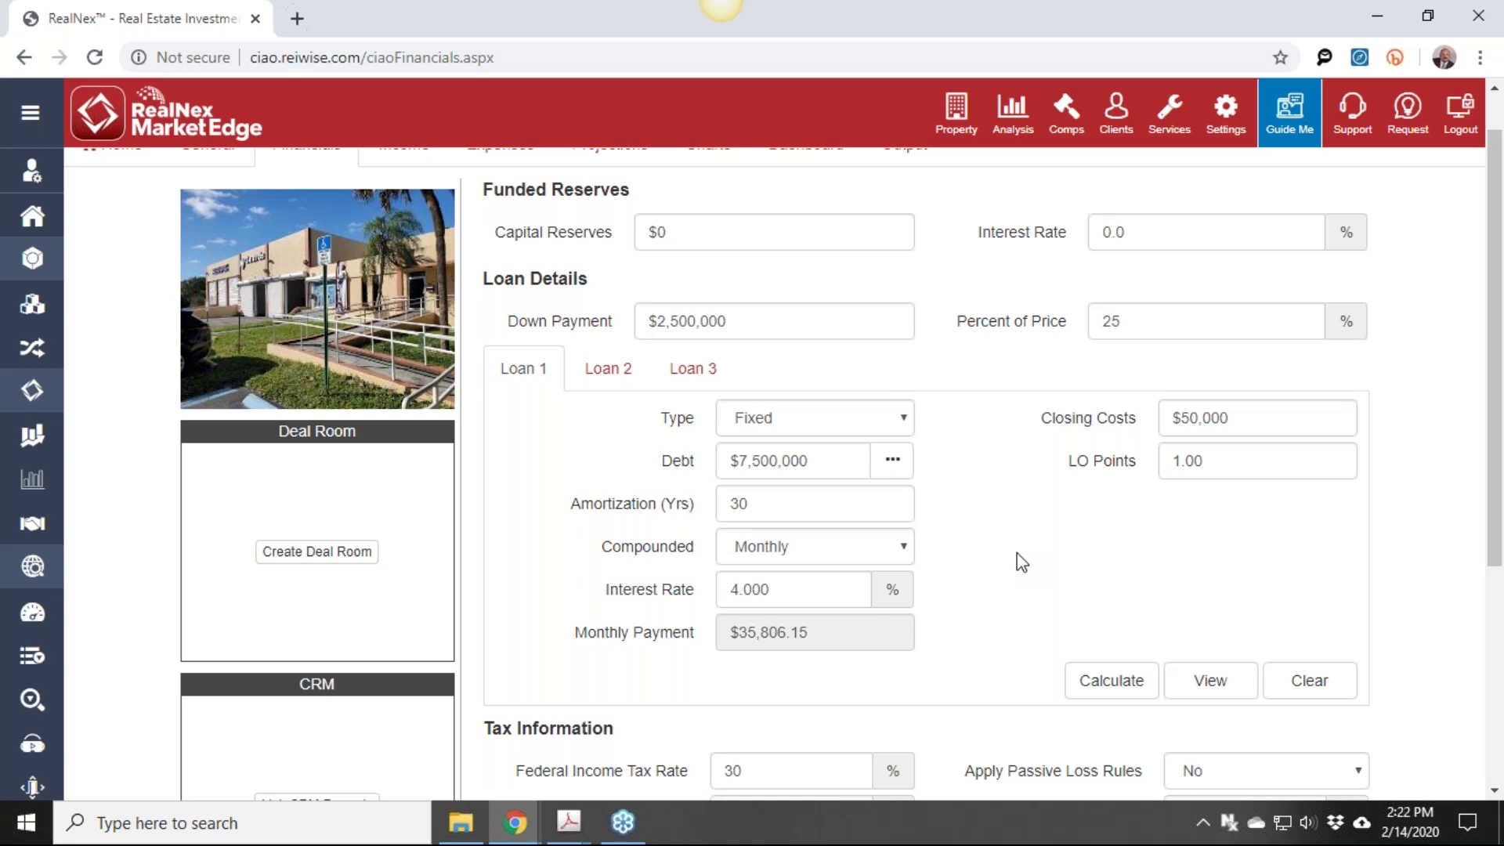
scroll(1037, 501, up, 1)
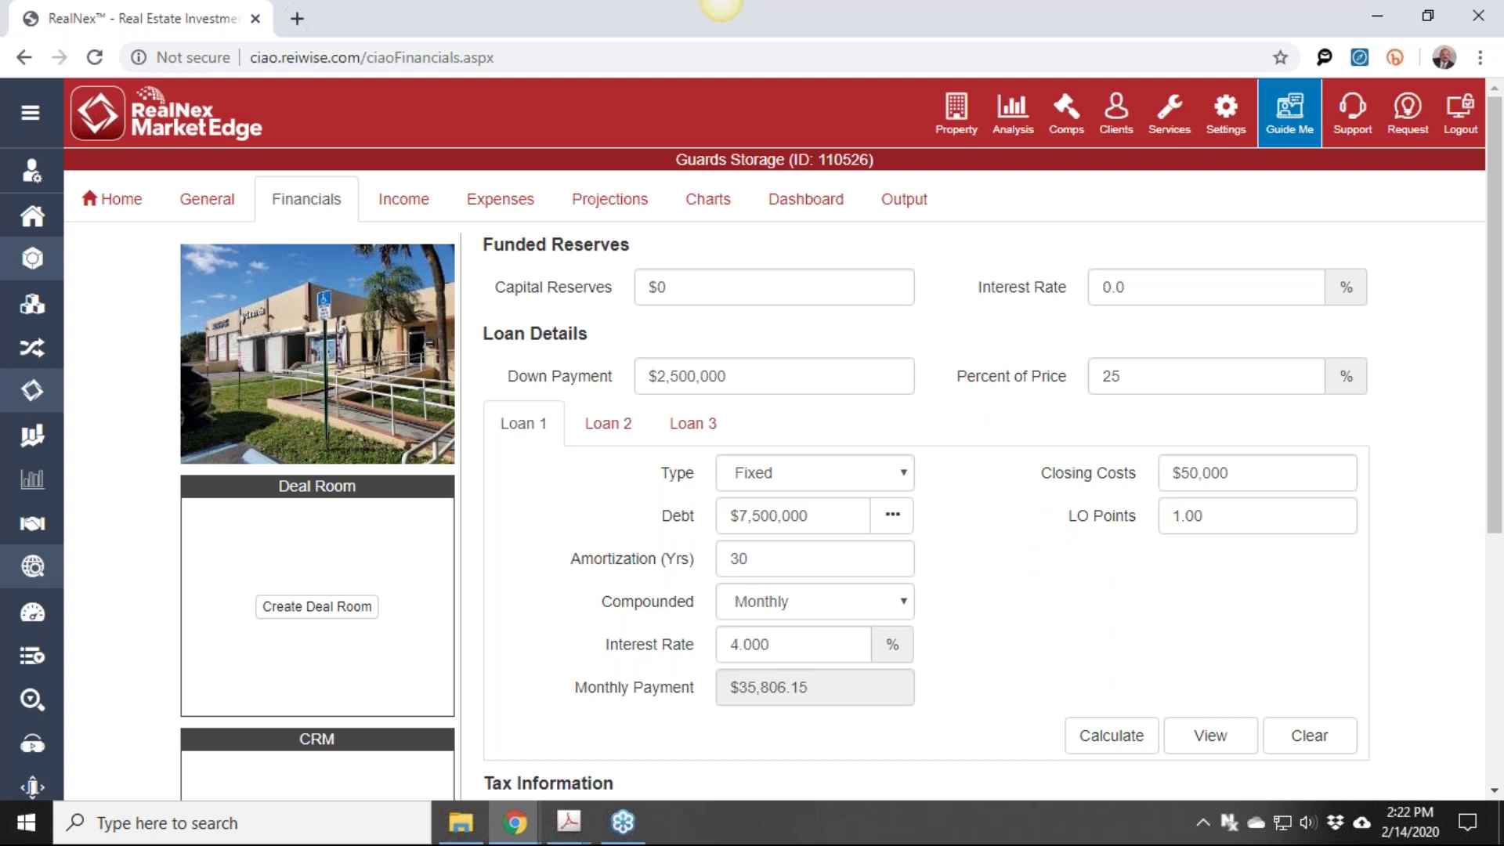
click(132, 205)
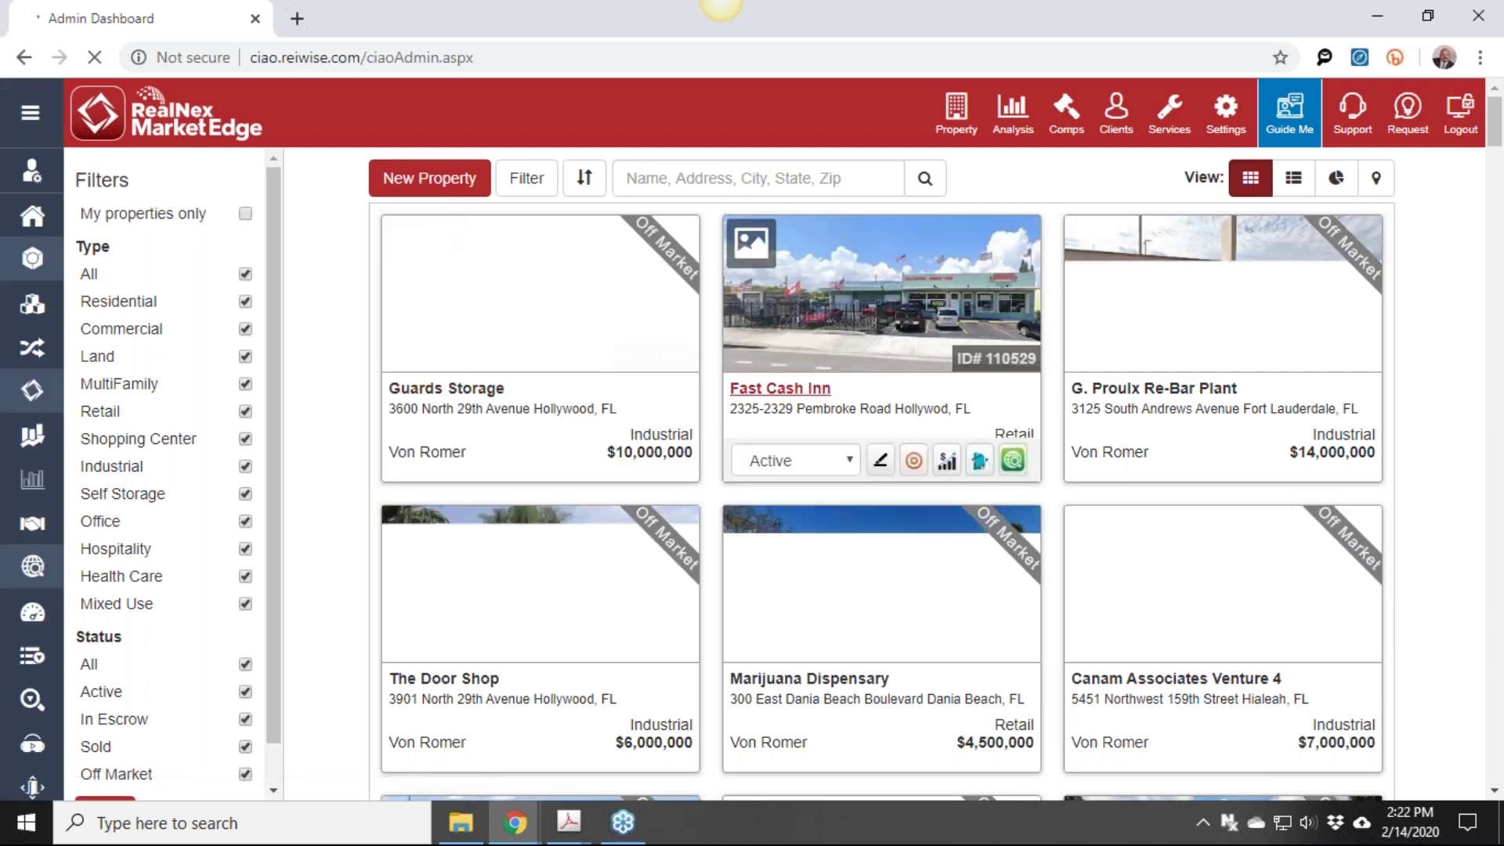
Open Guards Storage and view its Income page: $78,988 monthly income, 3.0% increase
click(484, 397)
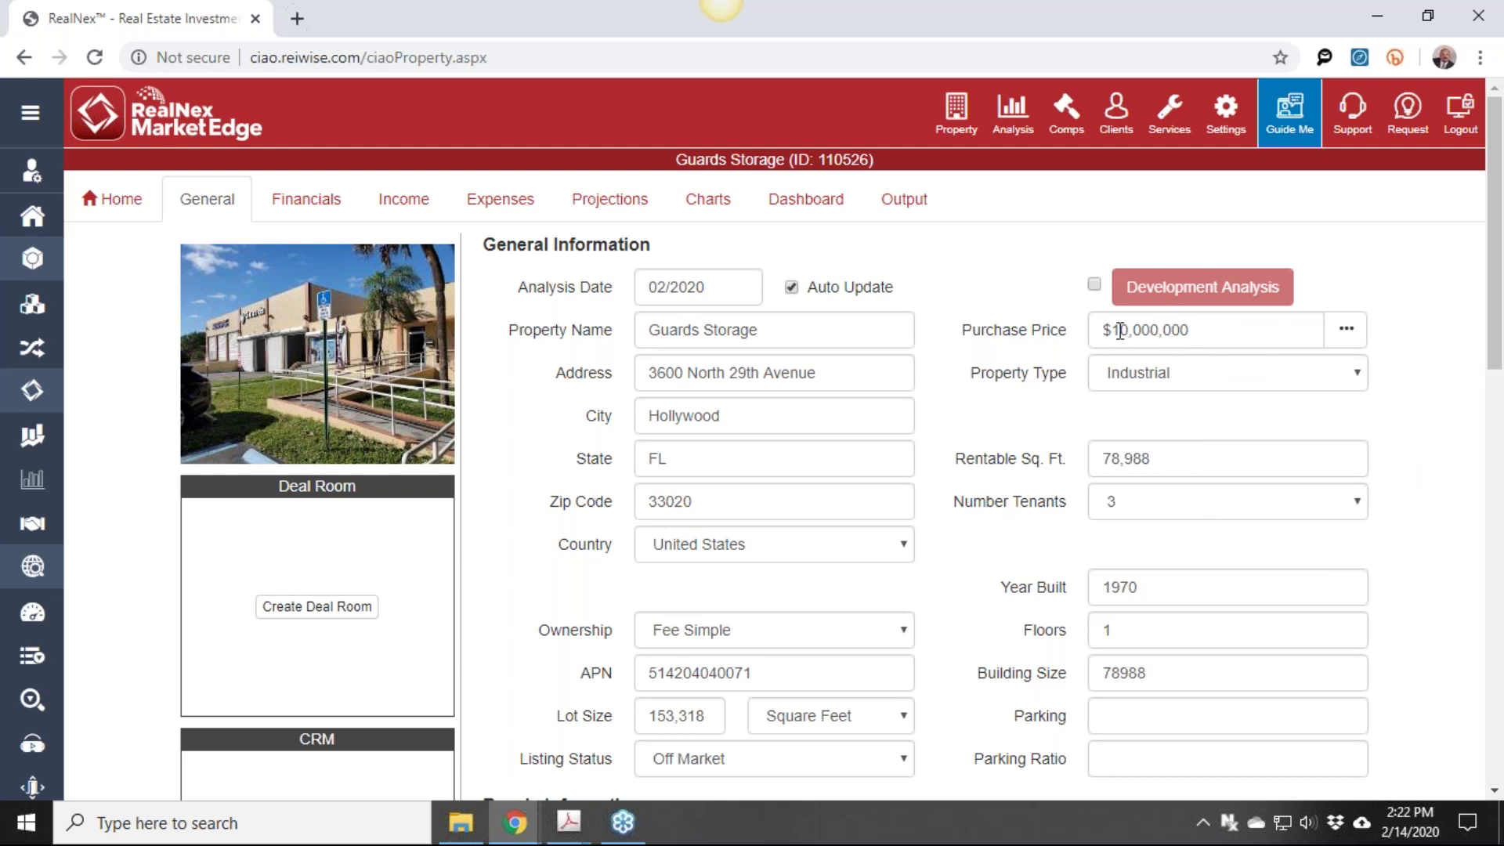
click(300, 209)
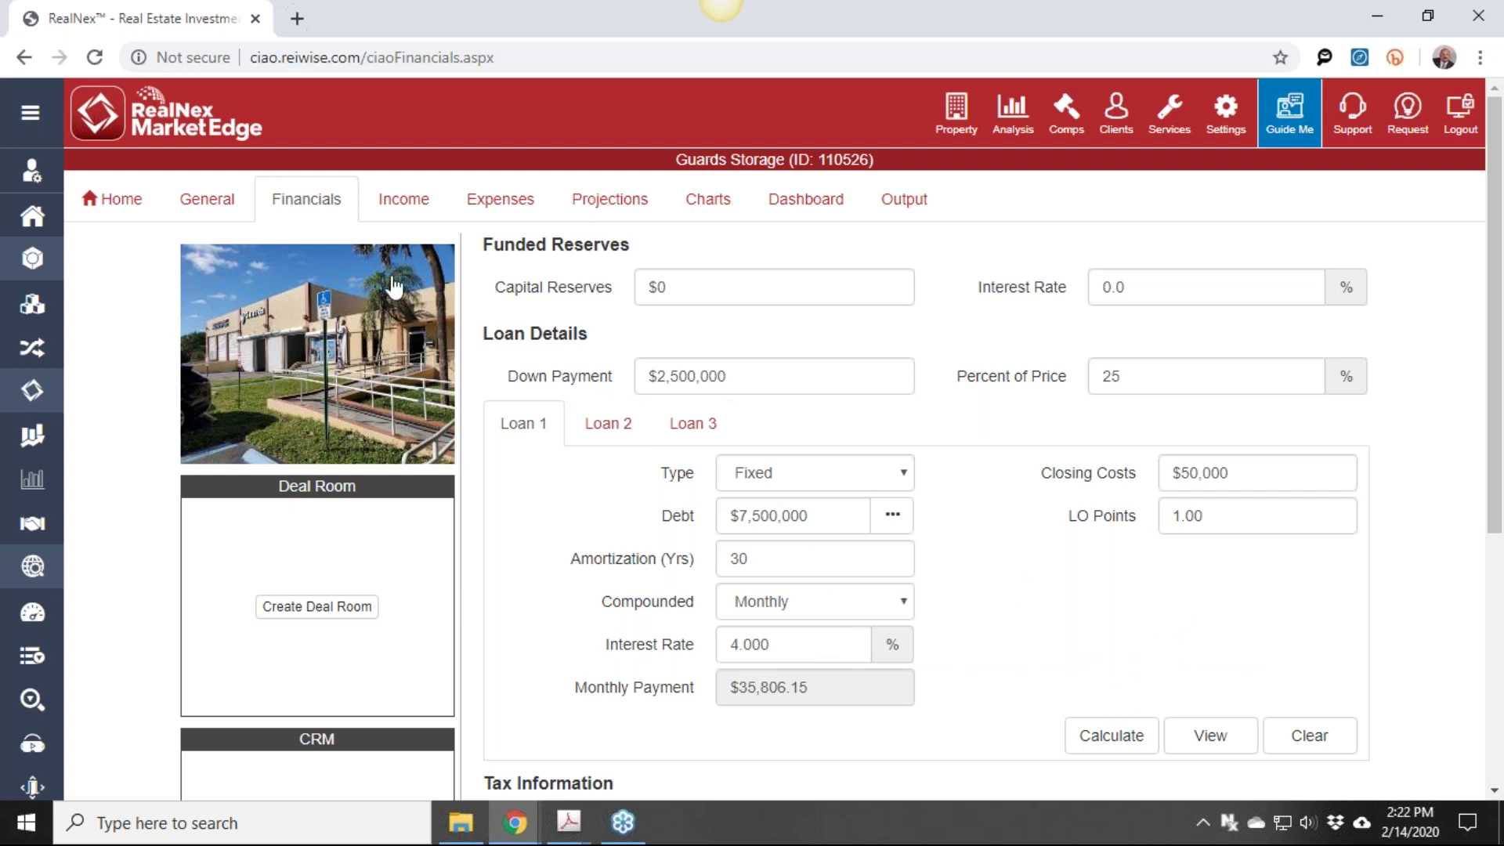
click(420, 210)
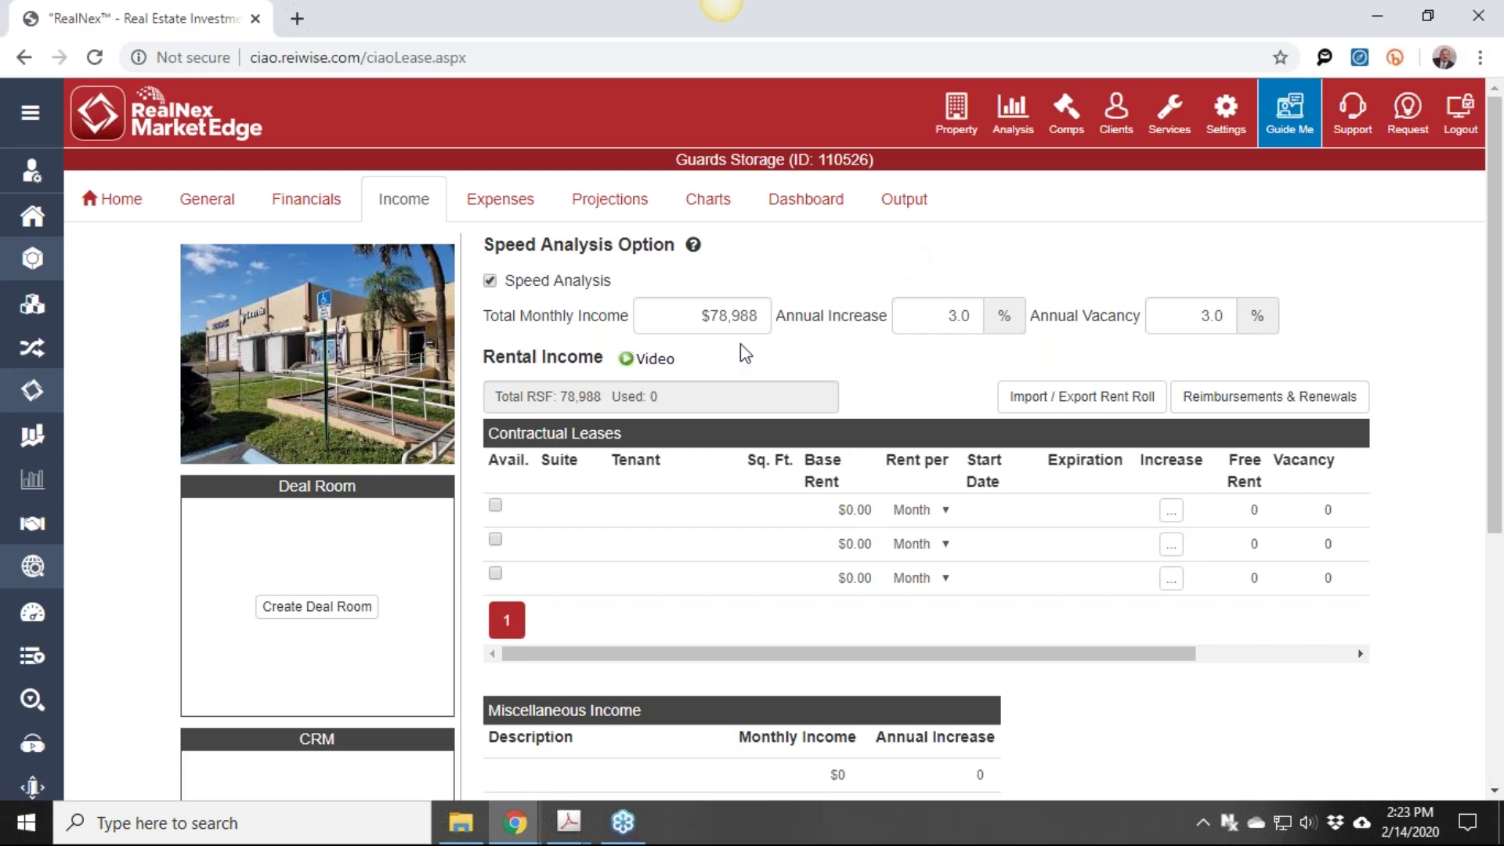
Move from Expenses to the Output page and list the saved templates in Template Options
click(527, 201)
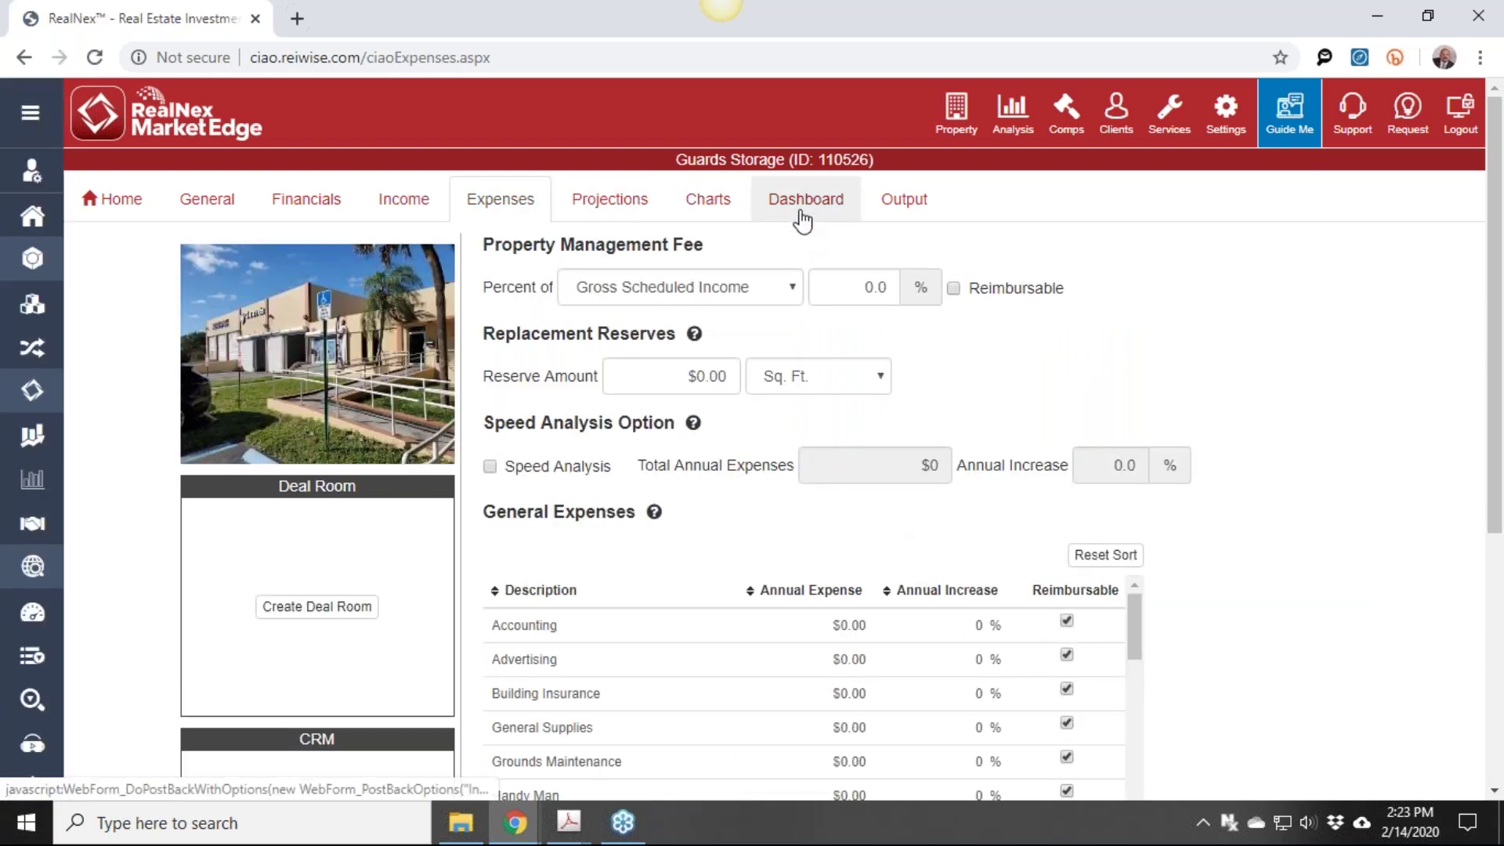
click(890, 206)
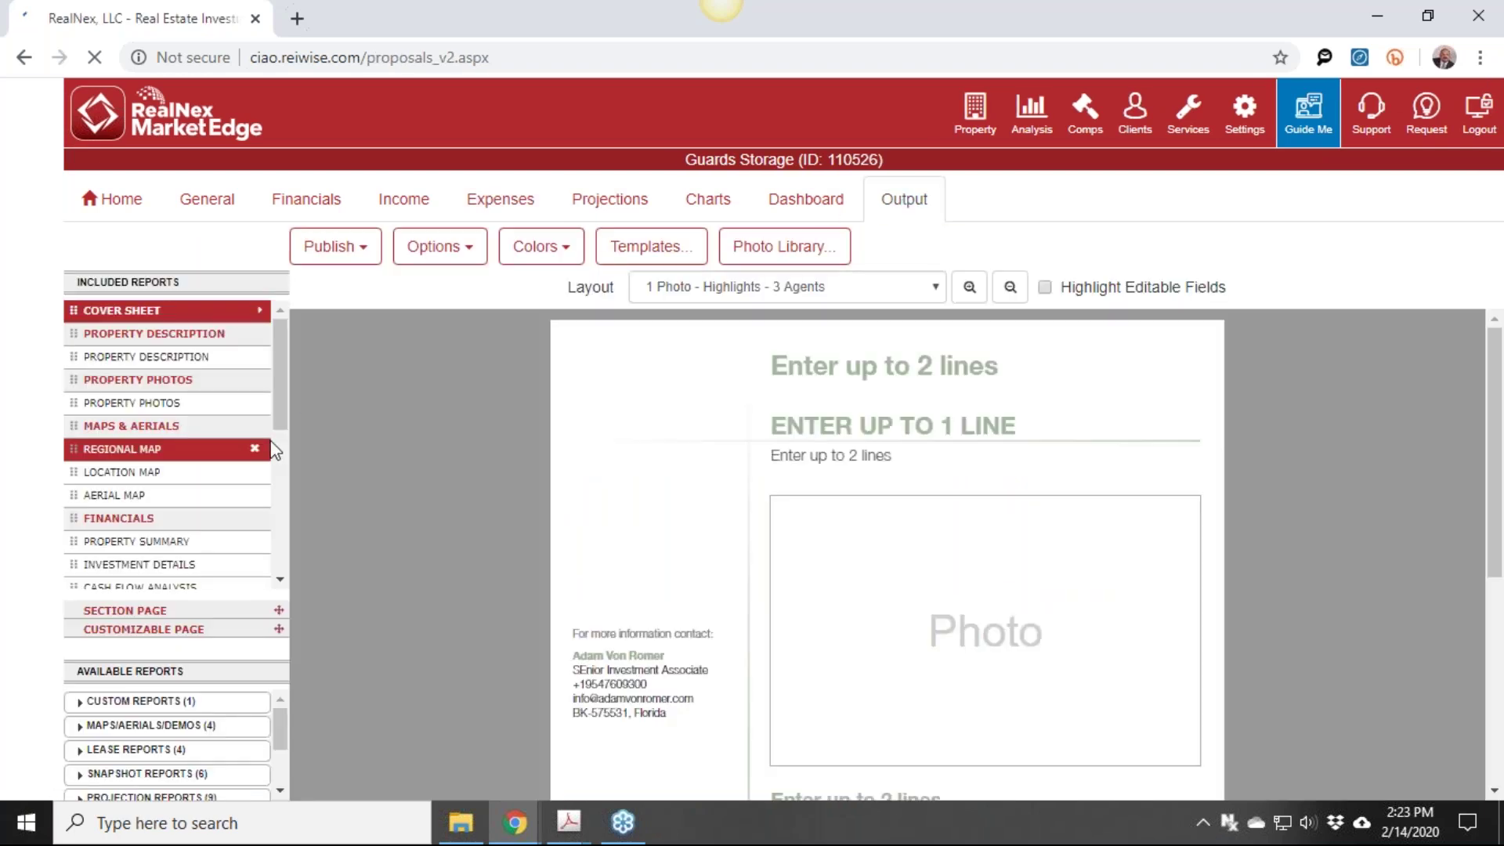
scroll(278, 467, down, 3)
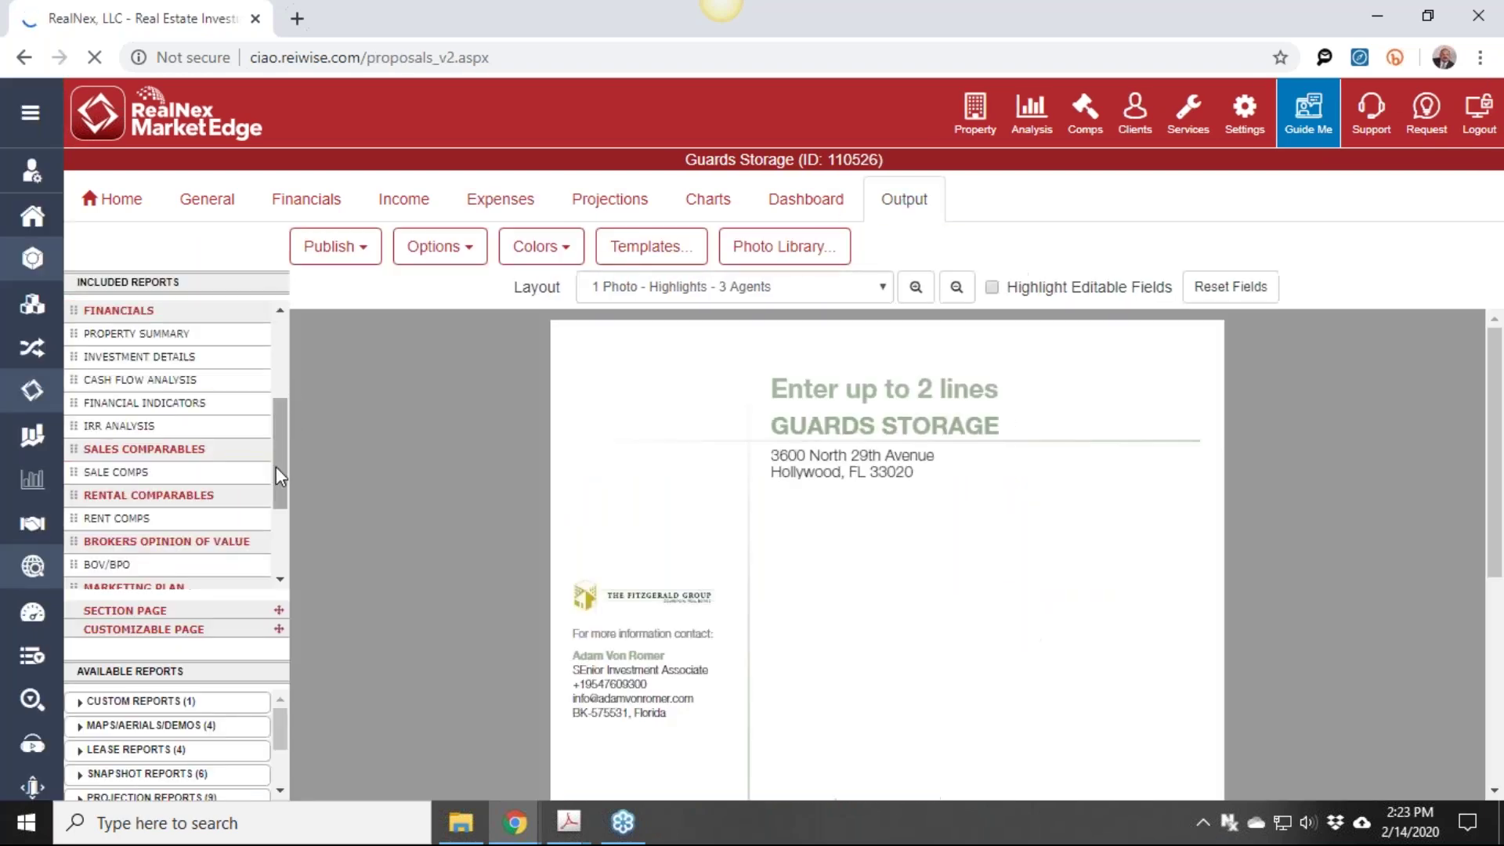
click(669, 250)
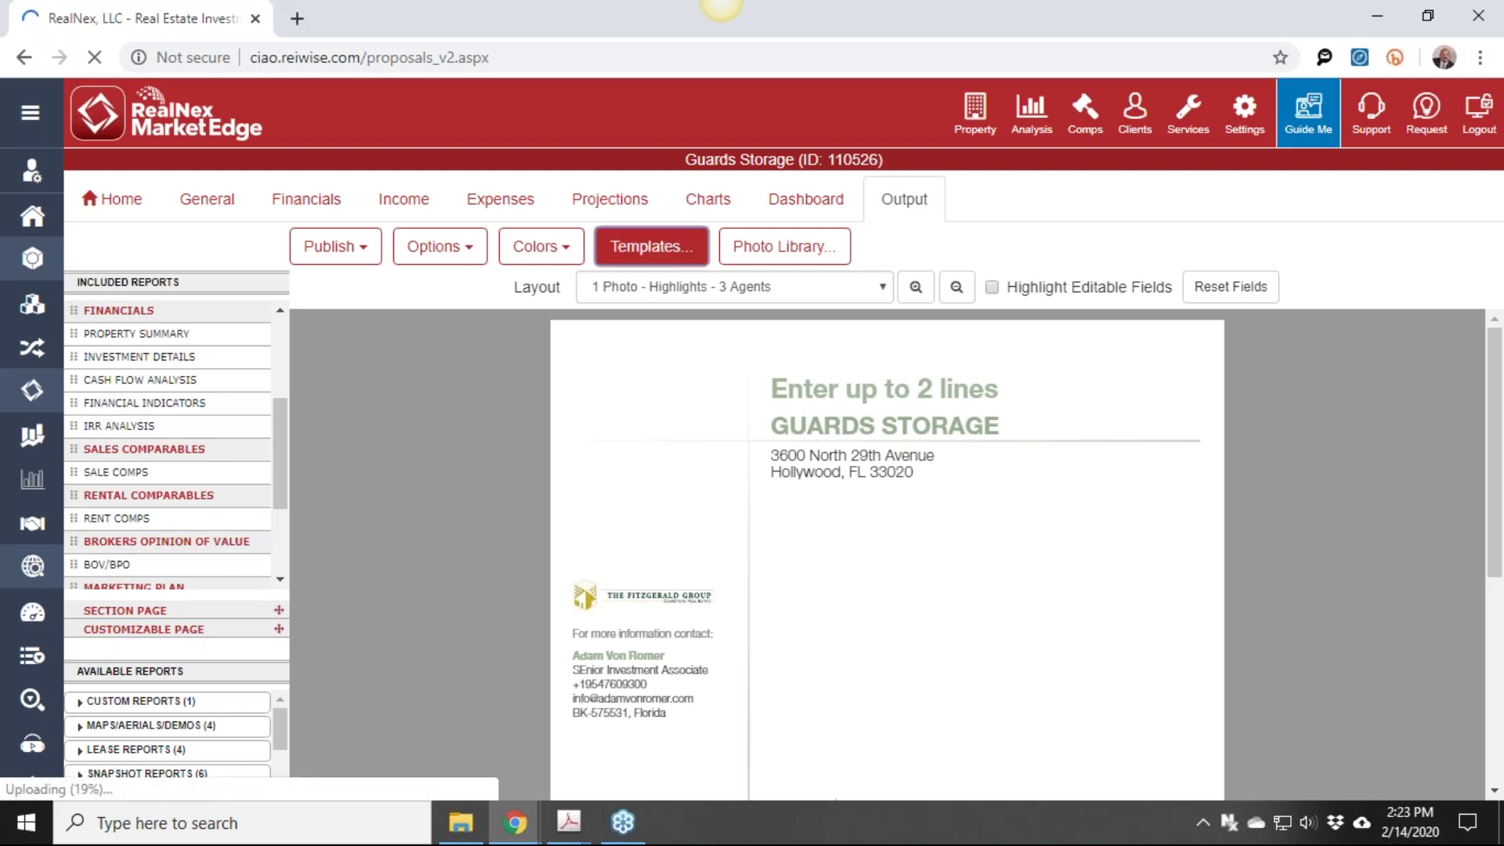
click(815, 451)
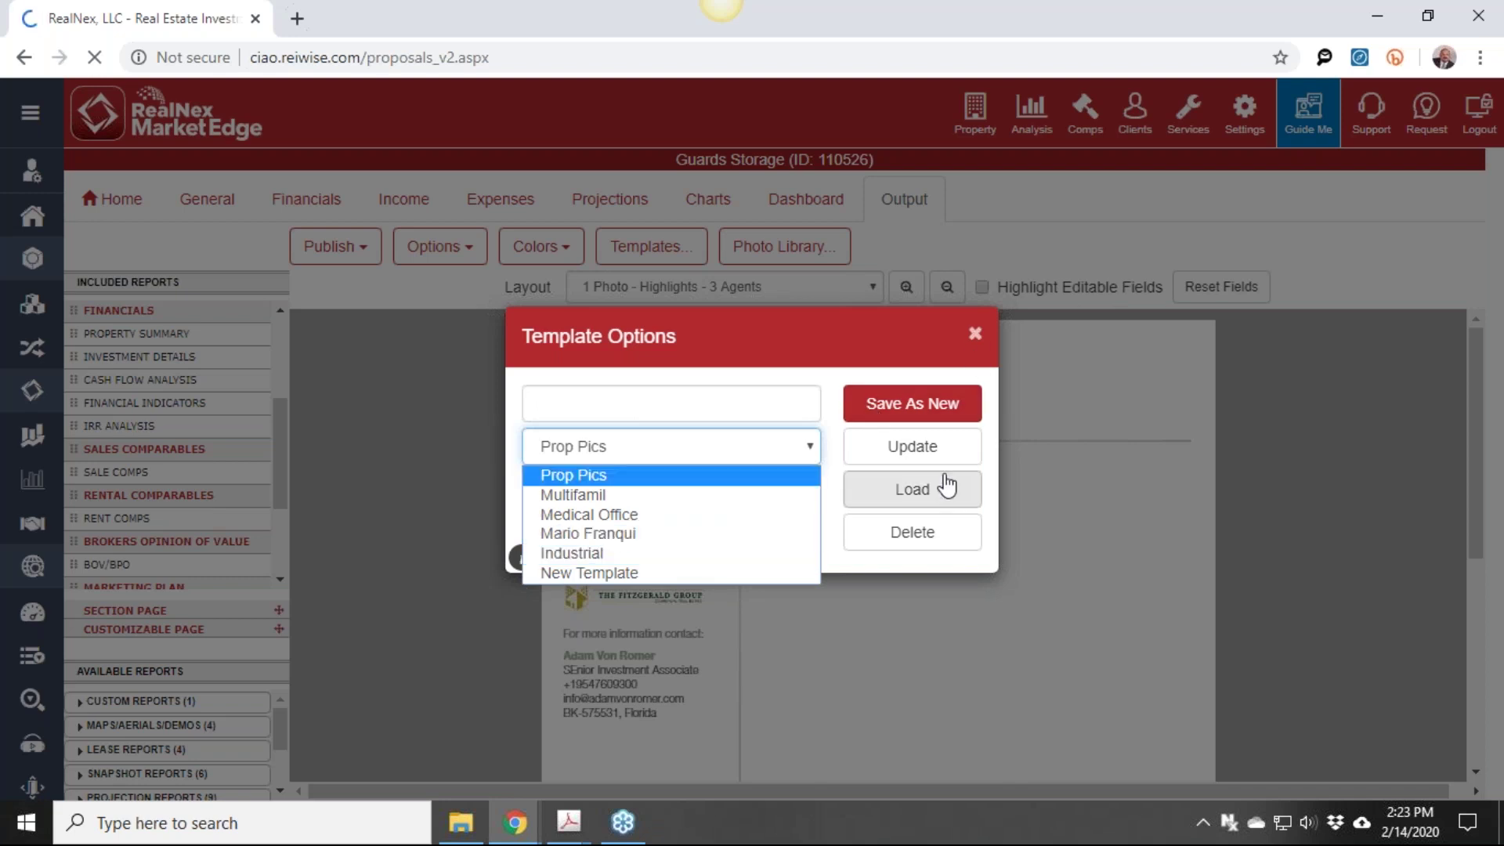
Close Template Options and start a Publish Preview/Save of the Guards Storage proposal
click(975, 334)
click(975, 333)
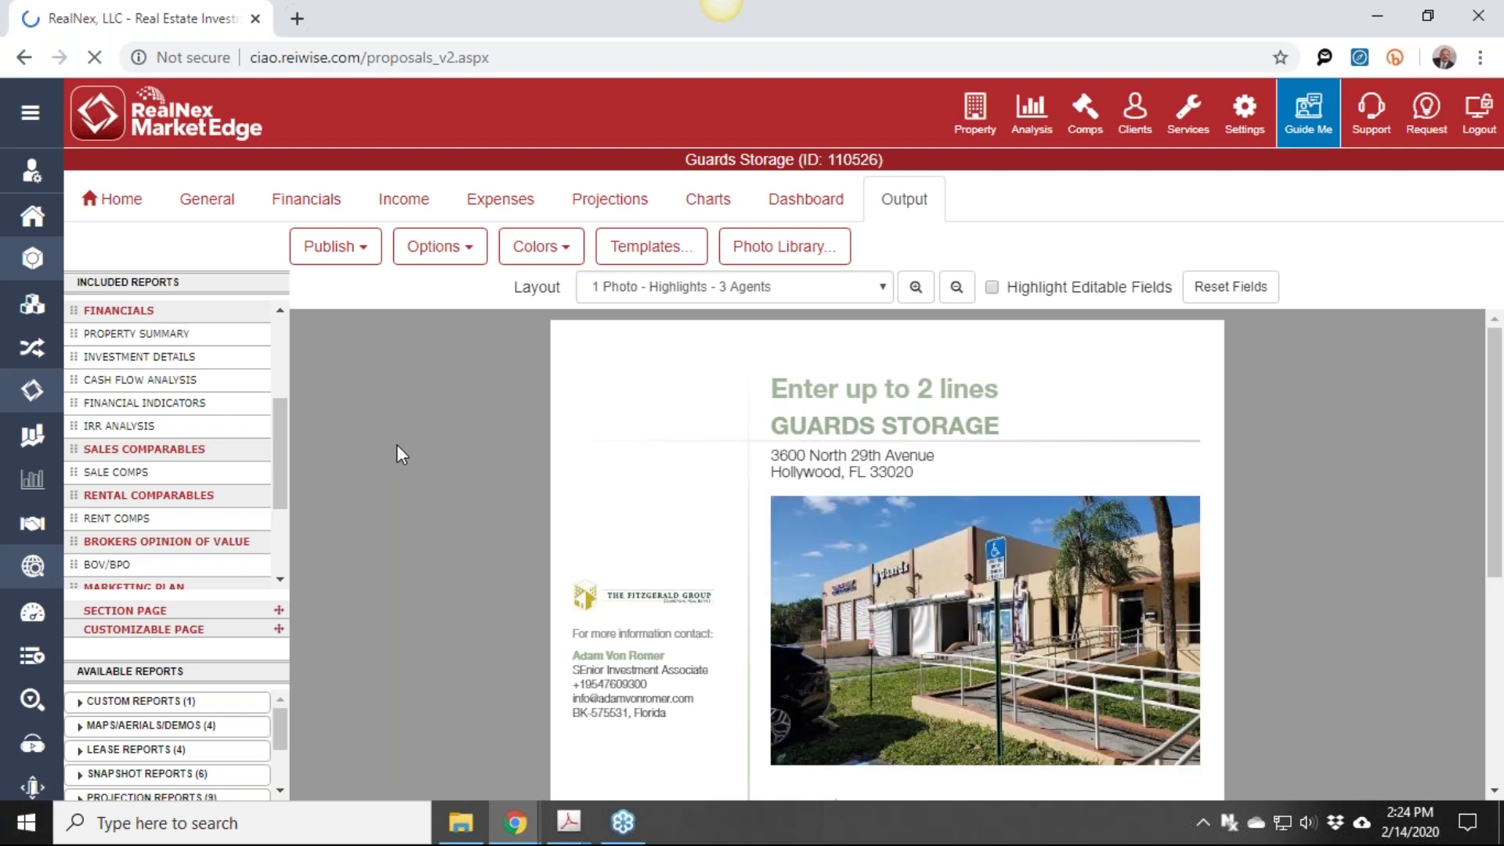
scroll(396, 454, down, 2)
scroll(426, 492, up, 2)
click(335, 246)
click(376, 290)
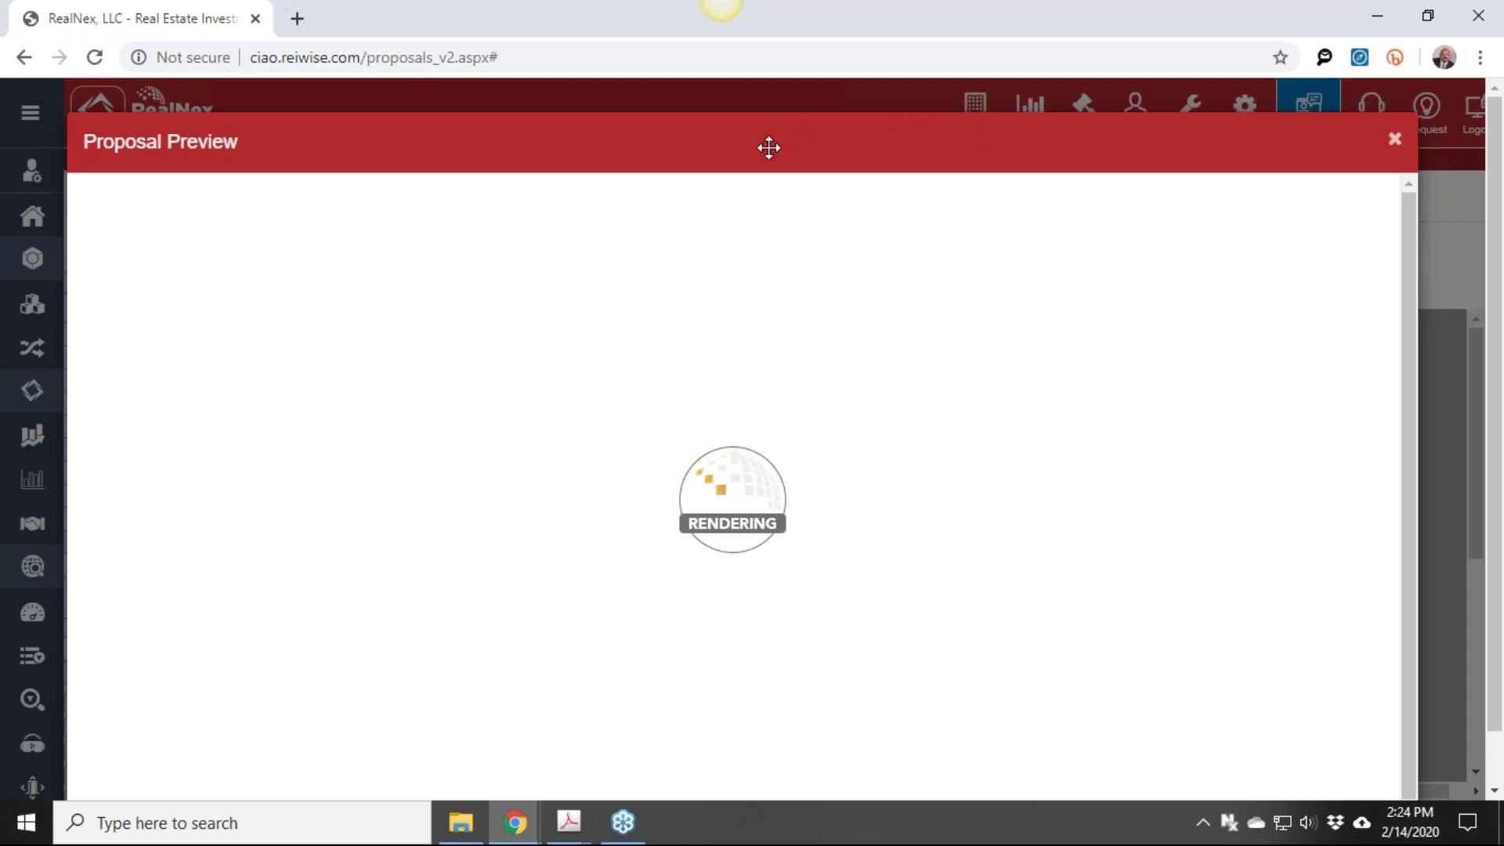
Move the preview aside and, once rendered, show the 44-page proposal full screen
drag(940, 171, 809, 104)
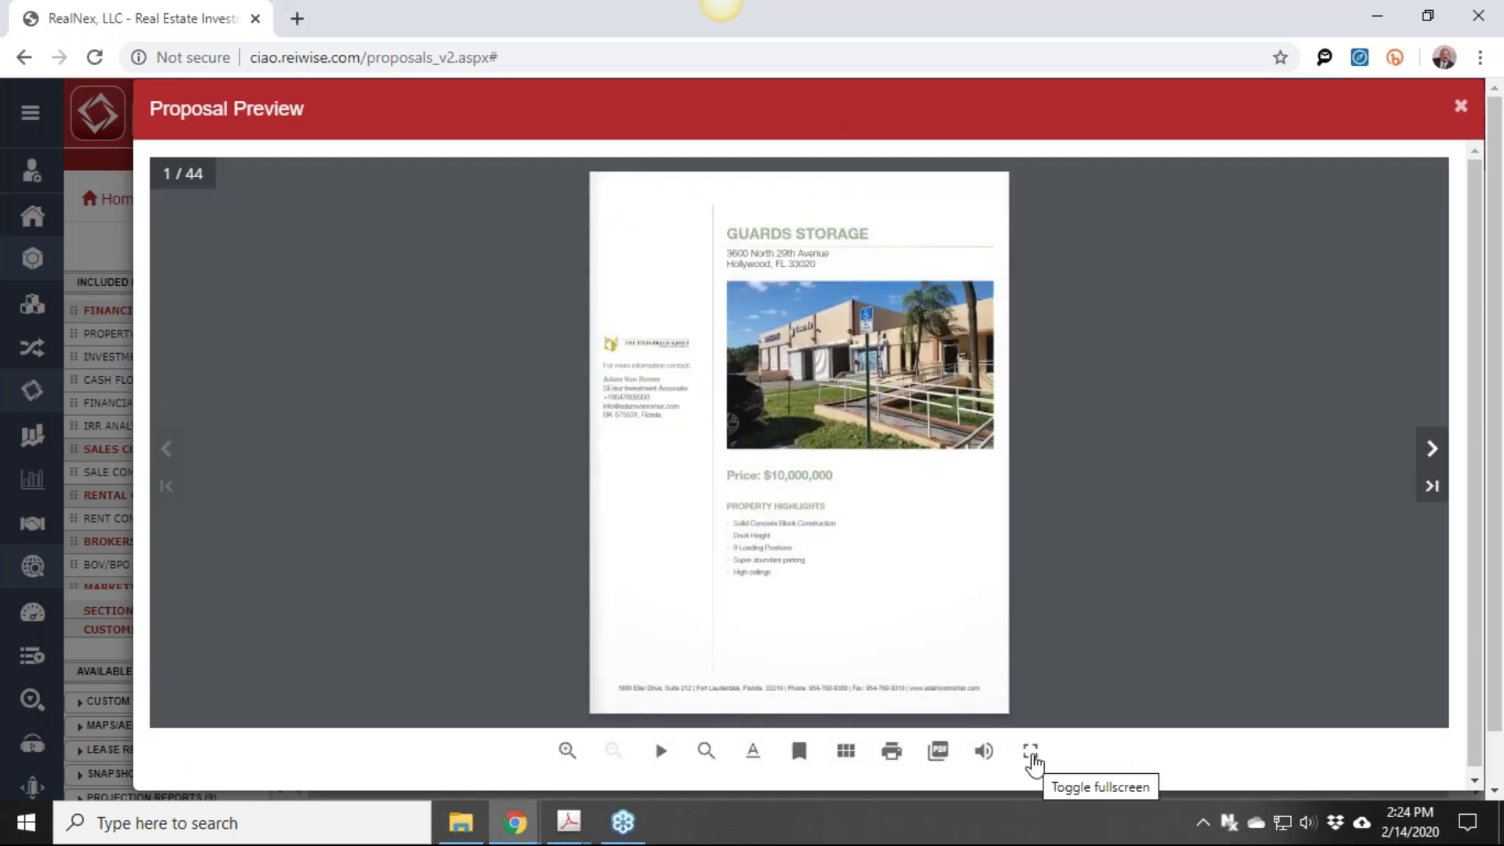
click(1031, 752)
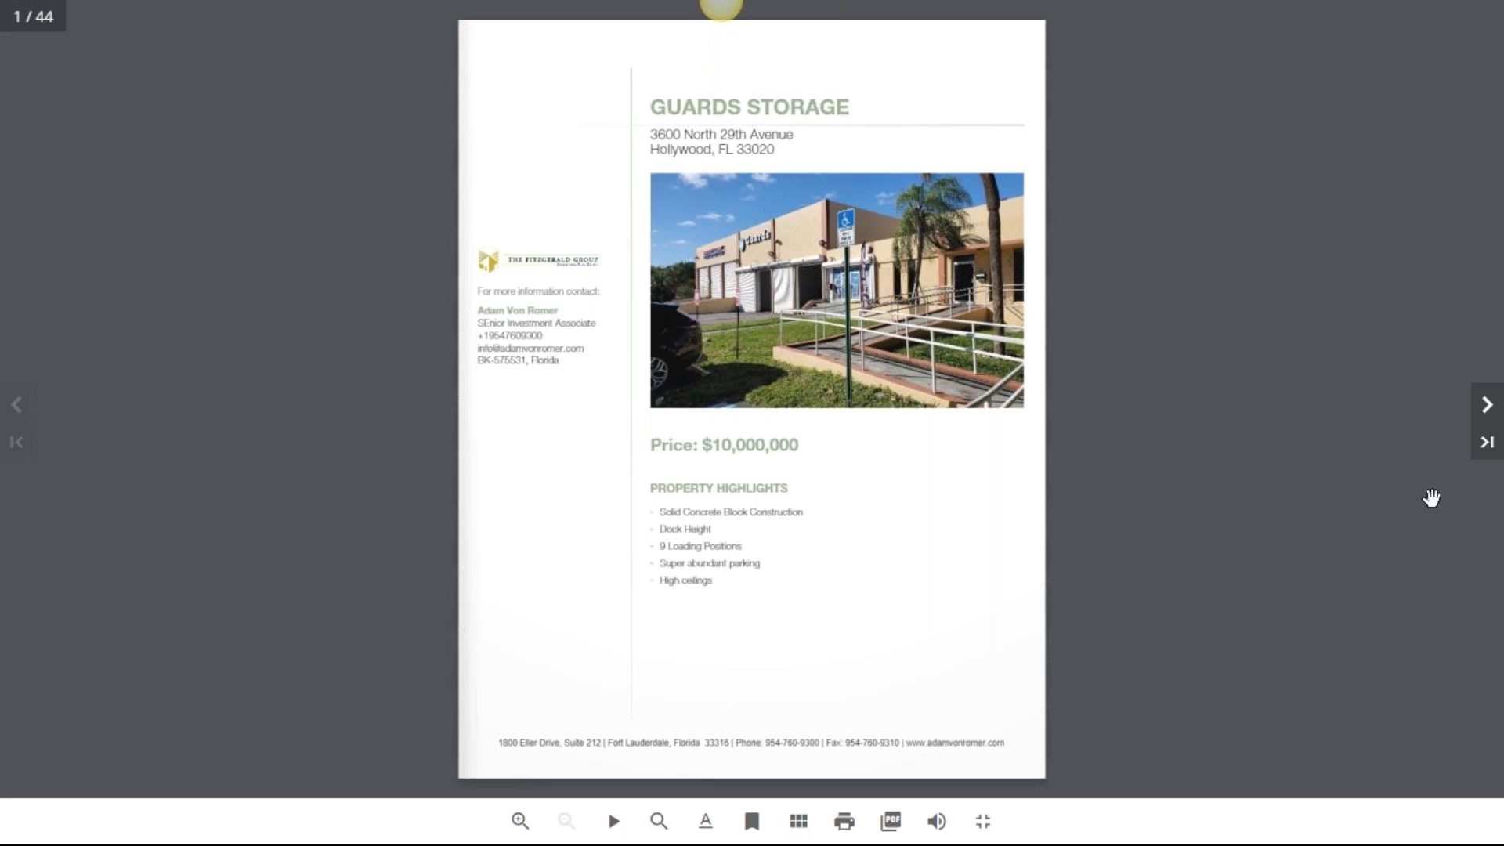
Flip from the cover through contents, property, map and financial spreads to Sales Comparables, pages 16–17
click(1488, 407)
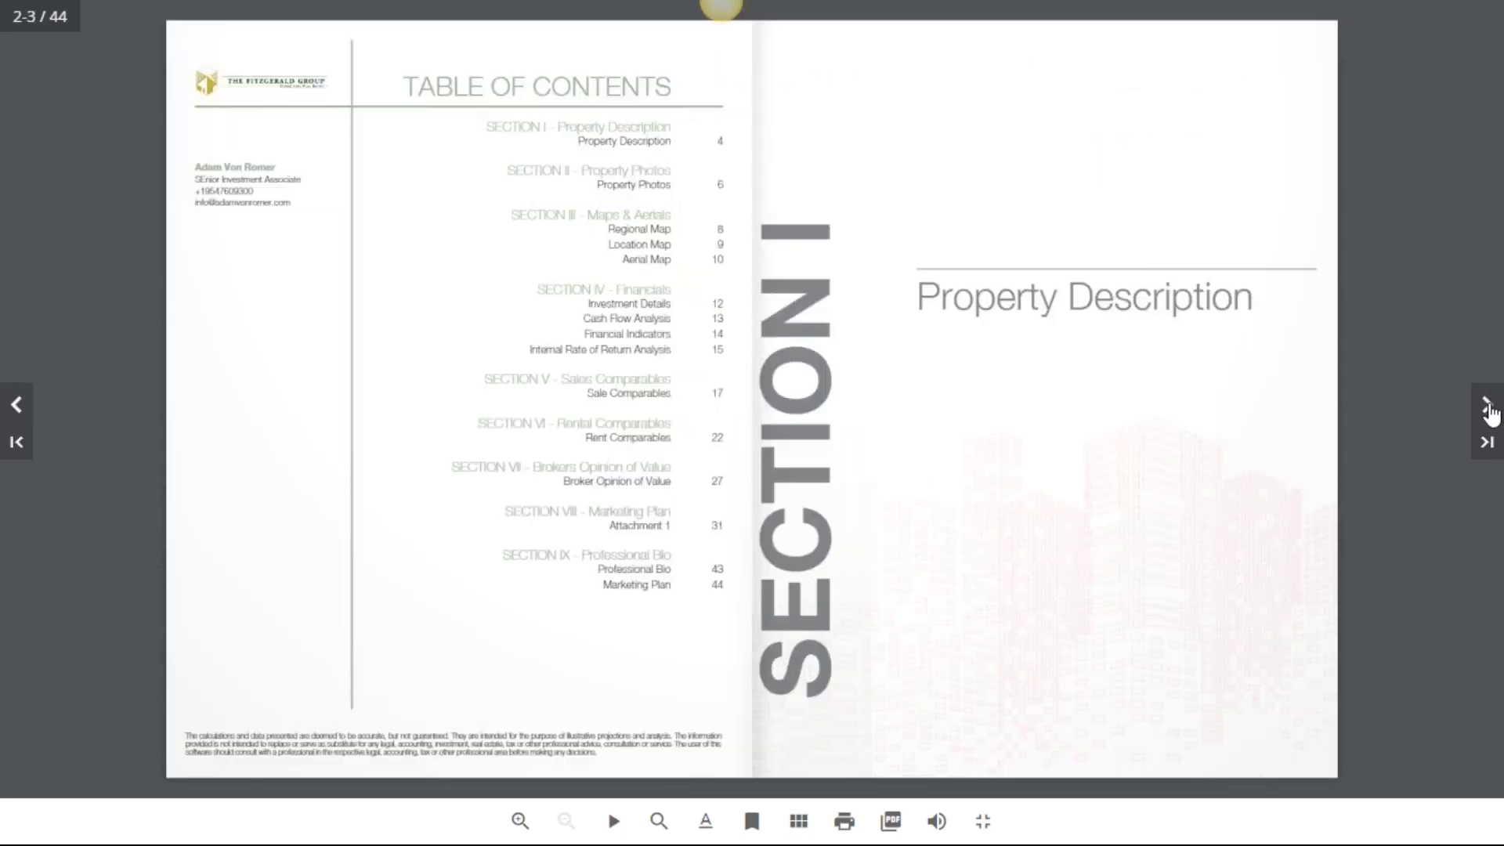
click(1488, 412)
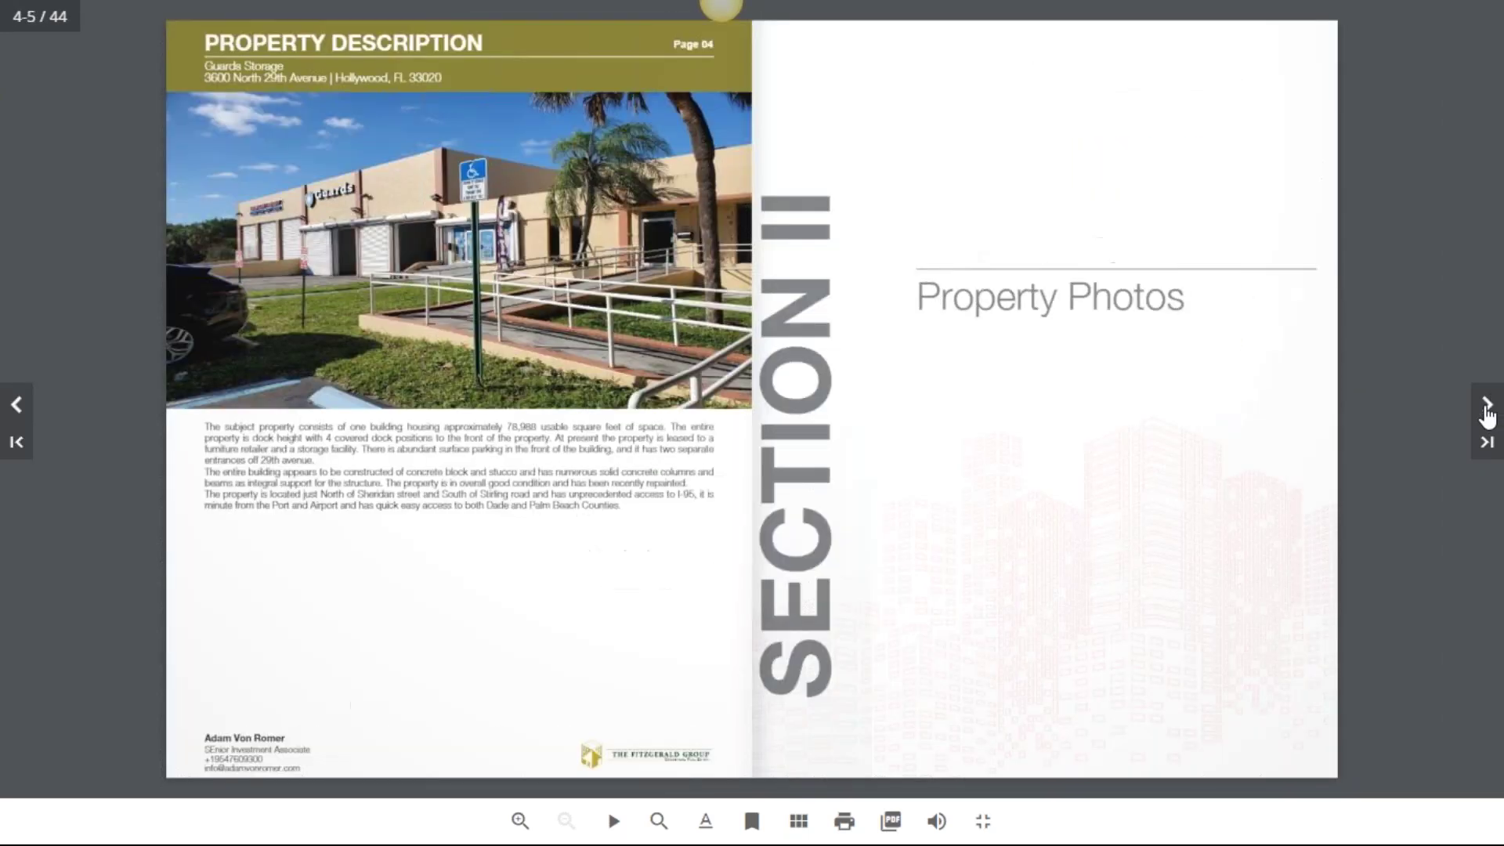
click(1487, 413)
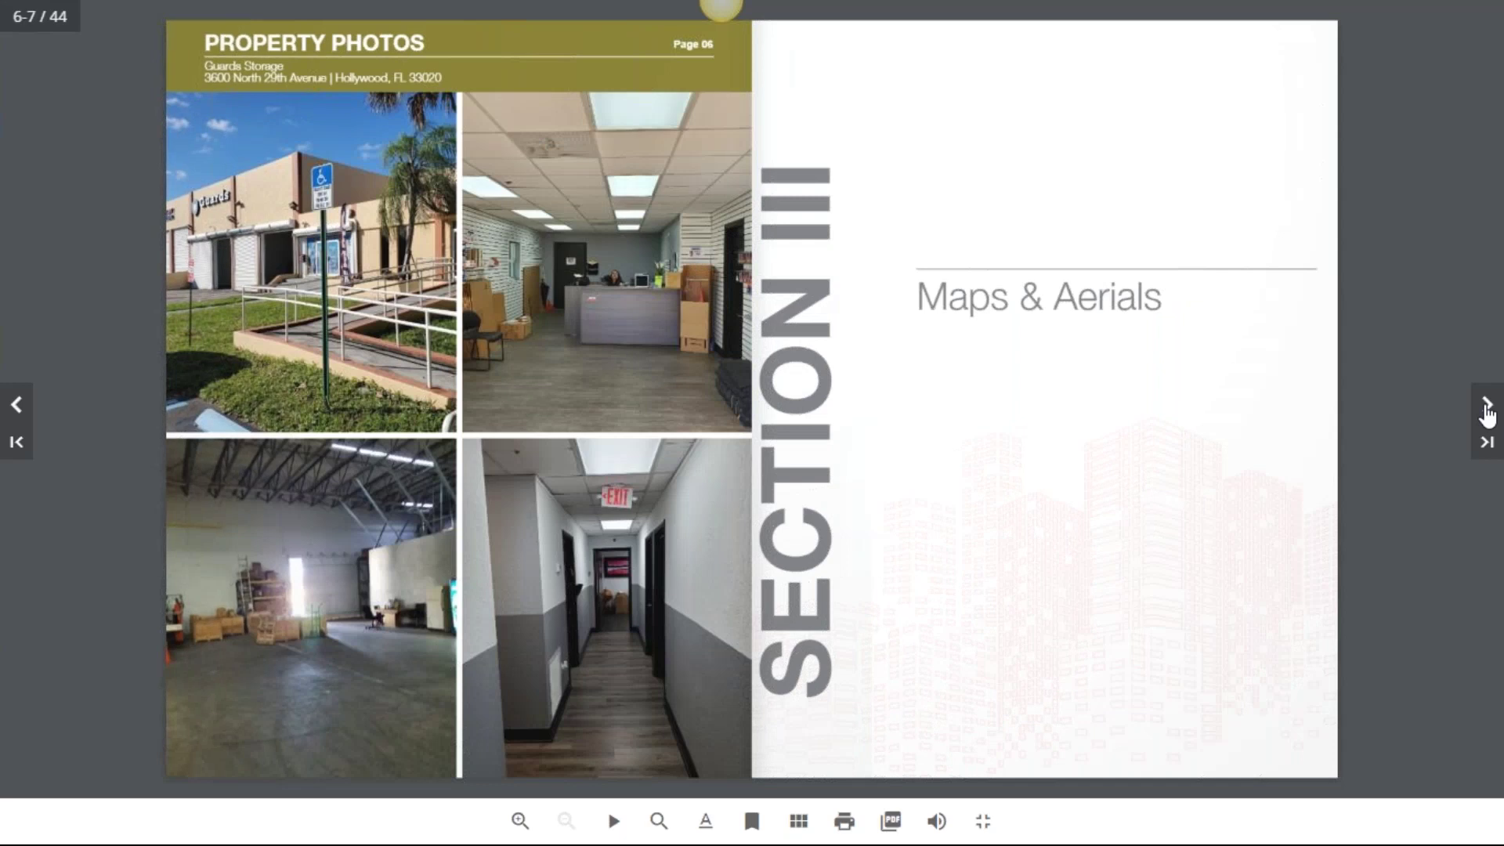
click(1487, 413)
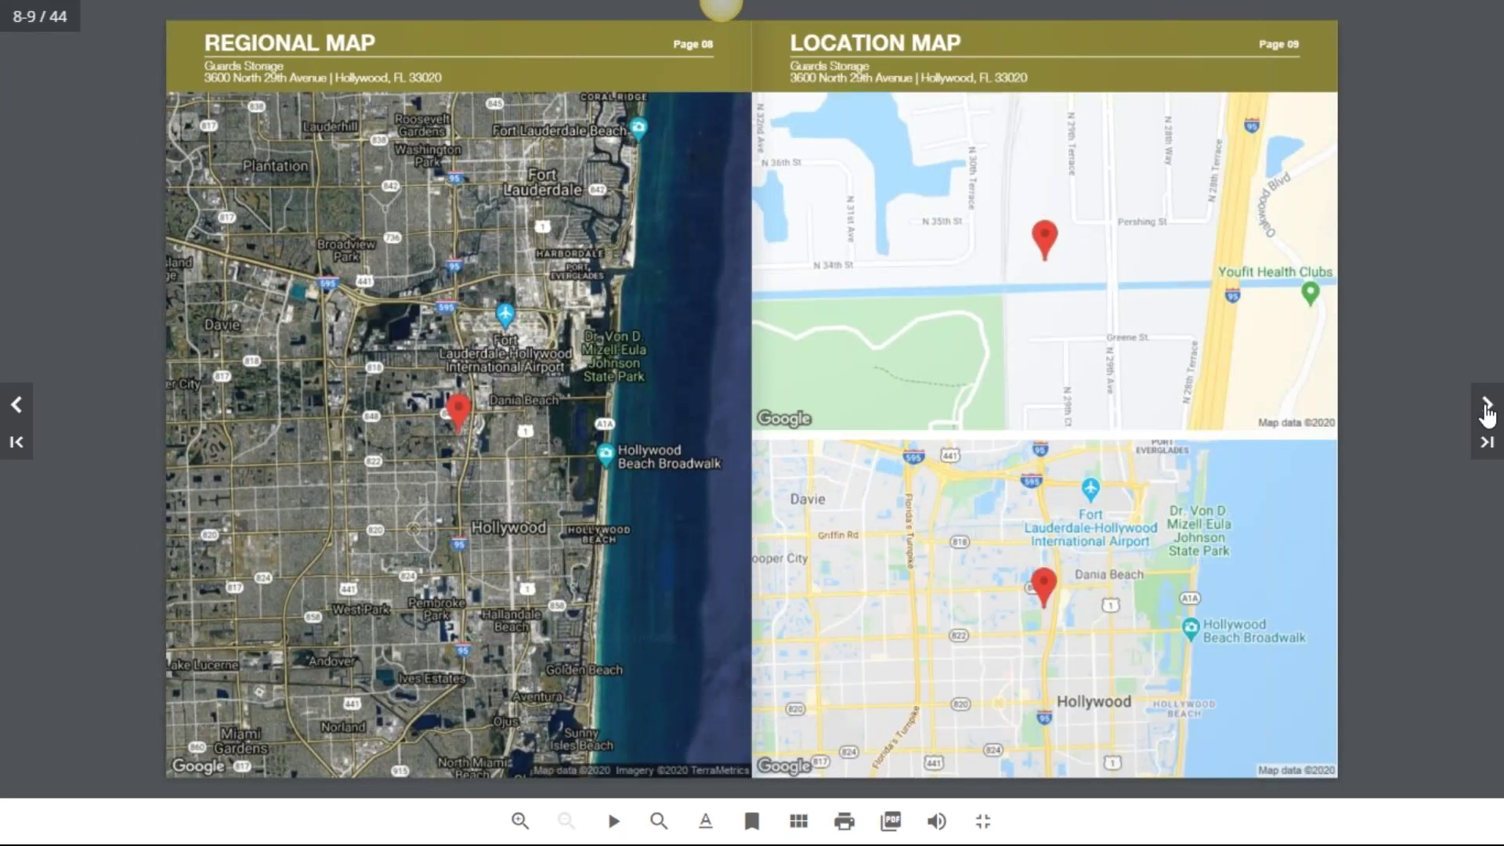
click(1487, 413)
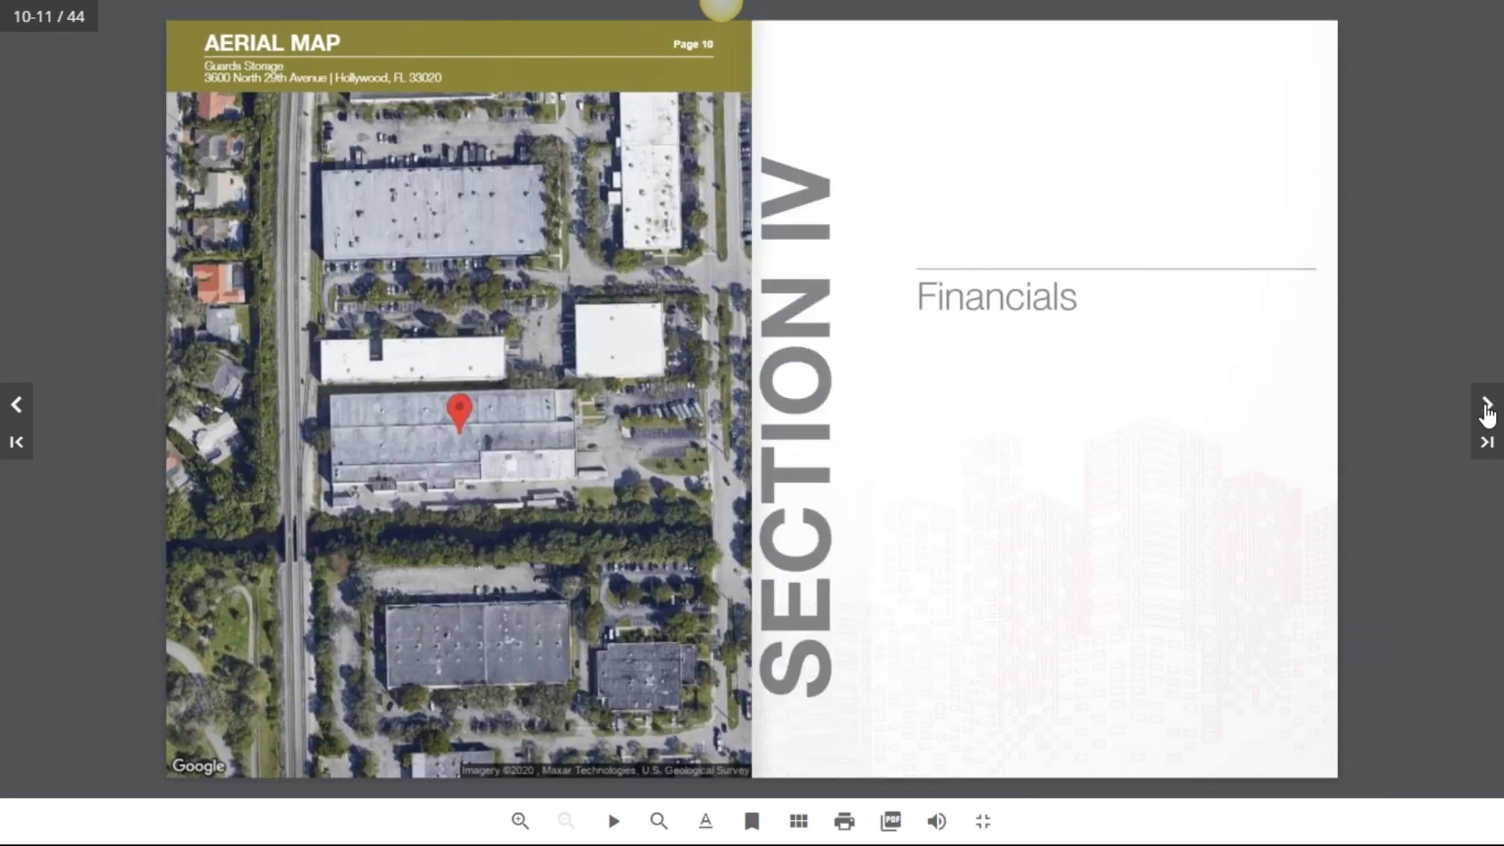
click(1487, 407)
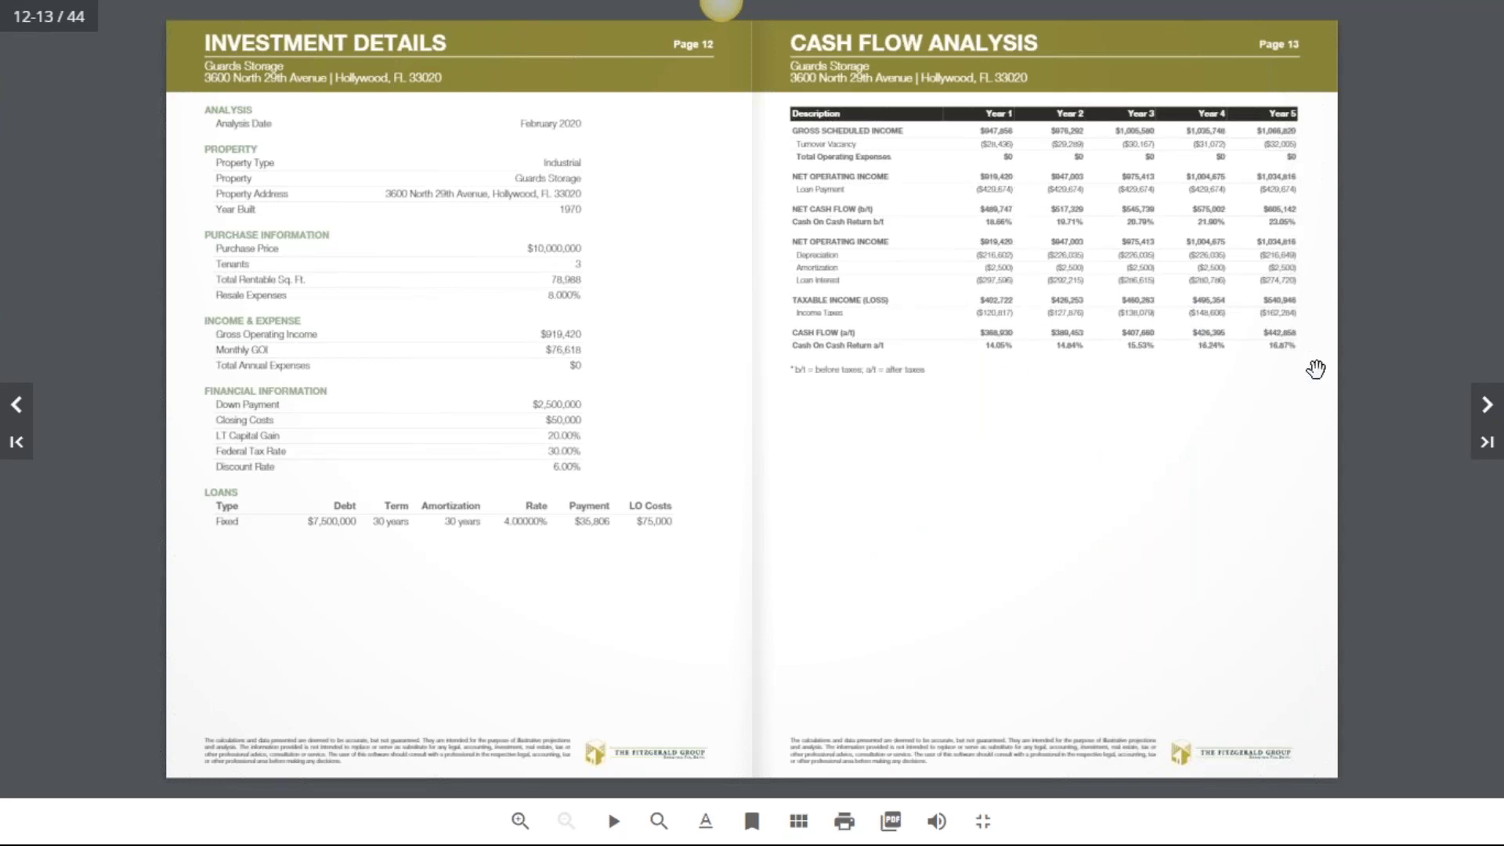
click(1487, 405)
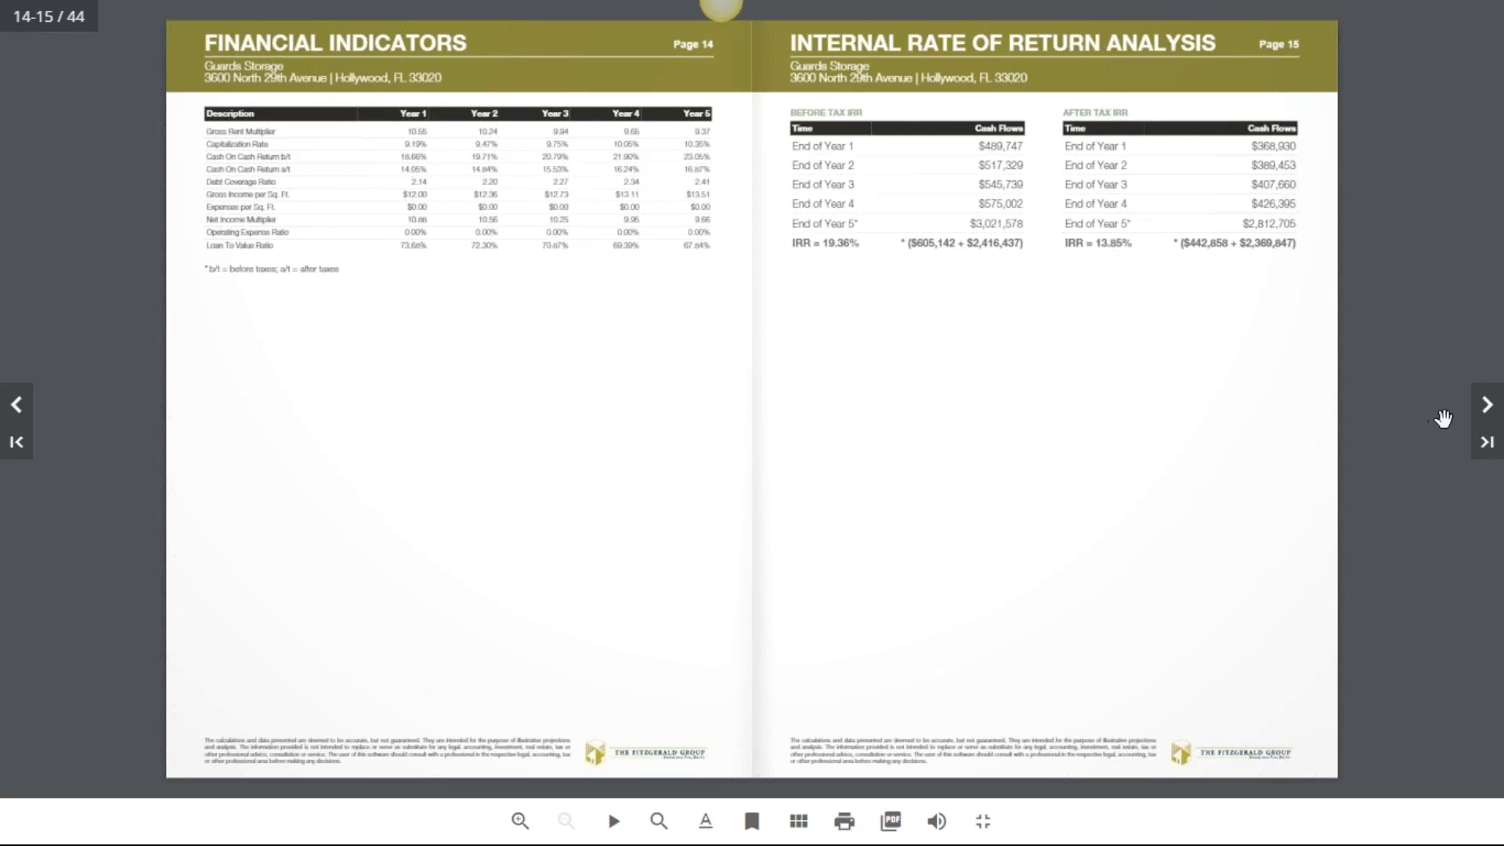
click(1488, 409)
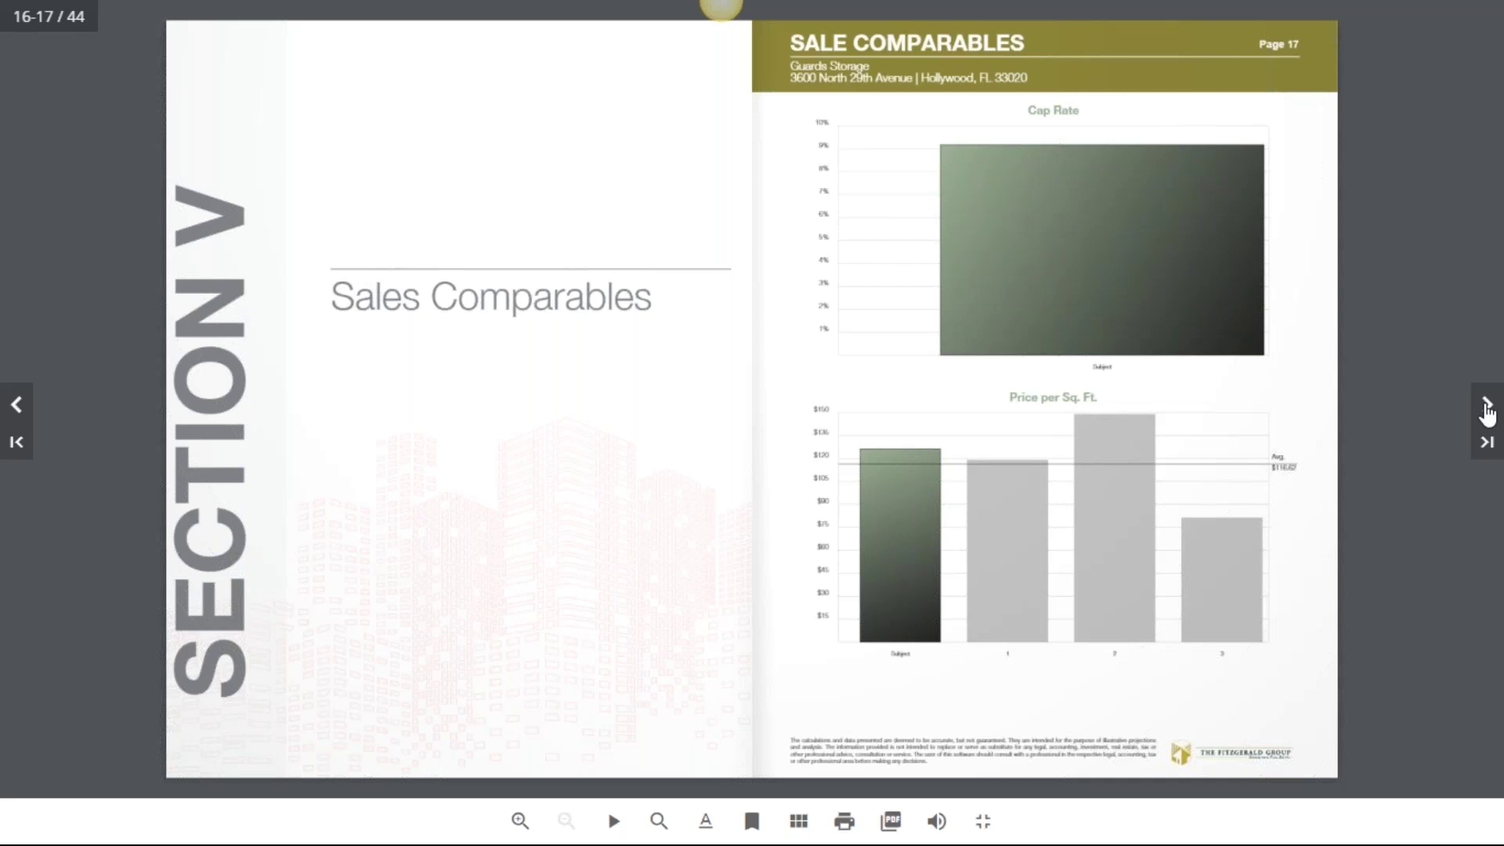
Advance past sale and rent comparables spreads to the Broker Opinion of Value, pages 28–29
click(1488, 409)
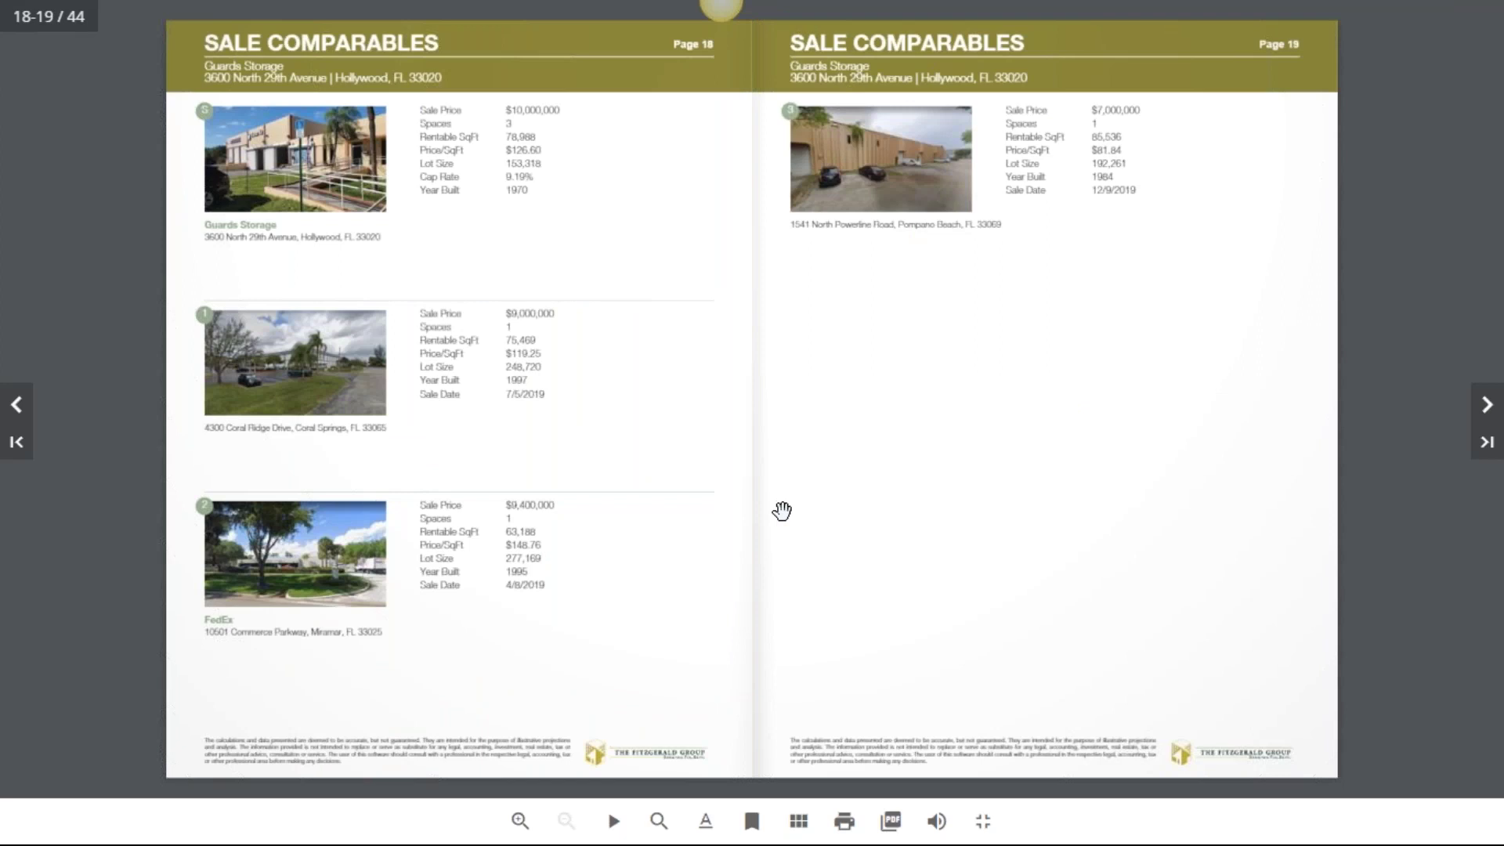
click(1488, 409)
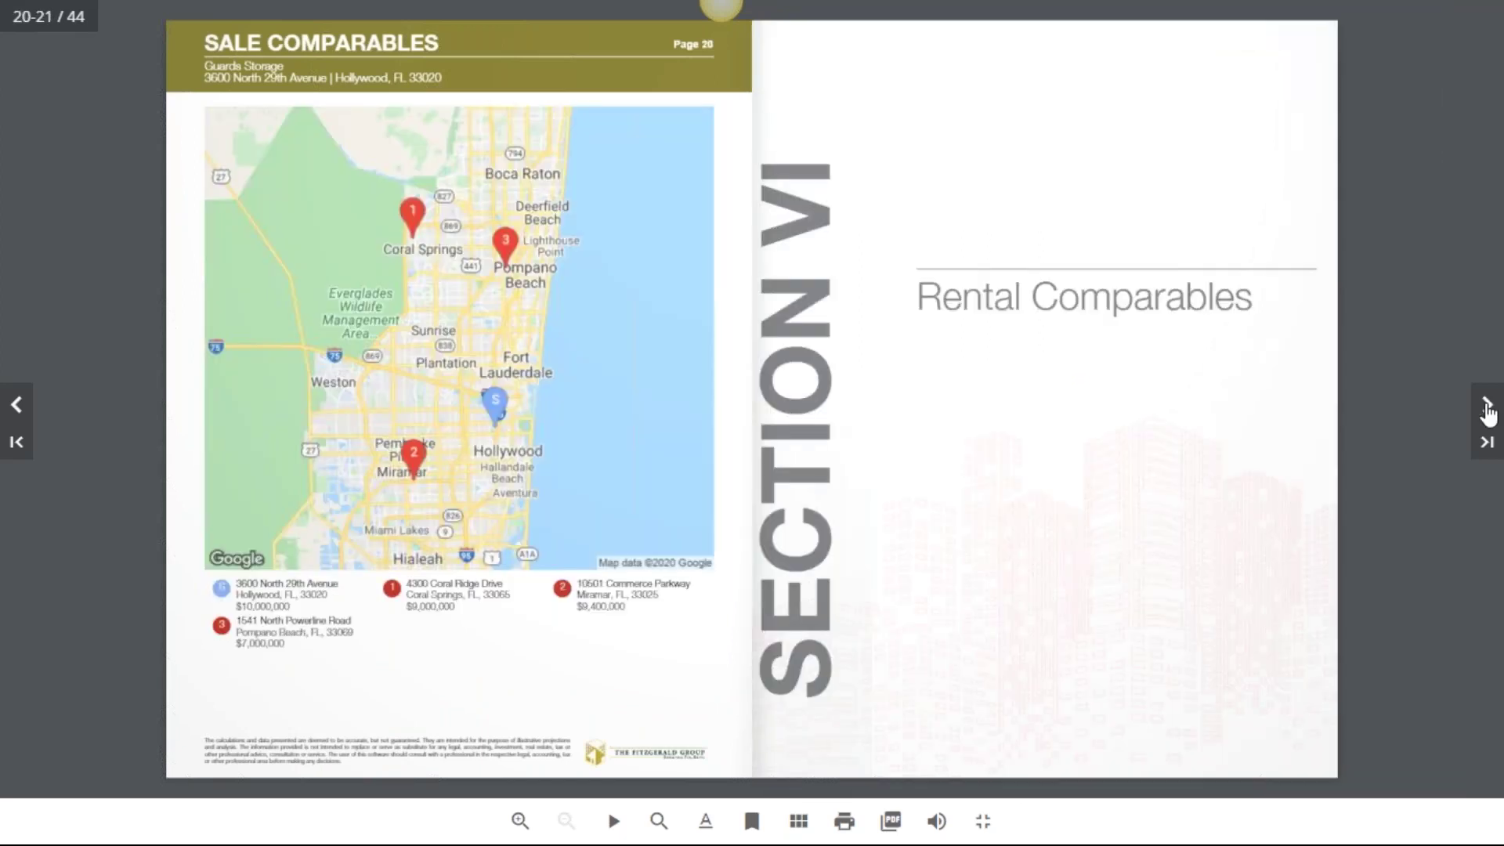
click(1488, 409)
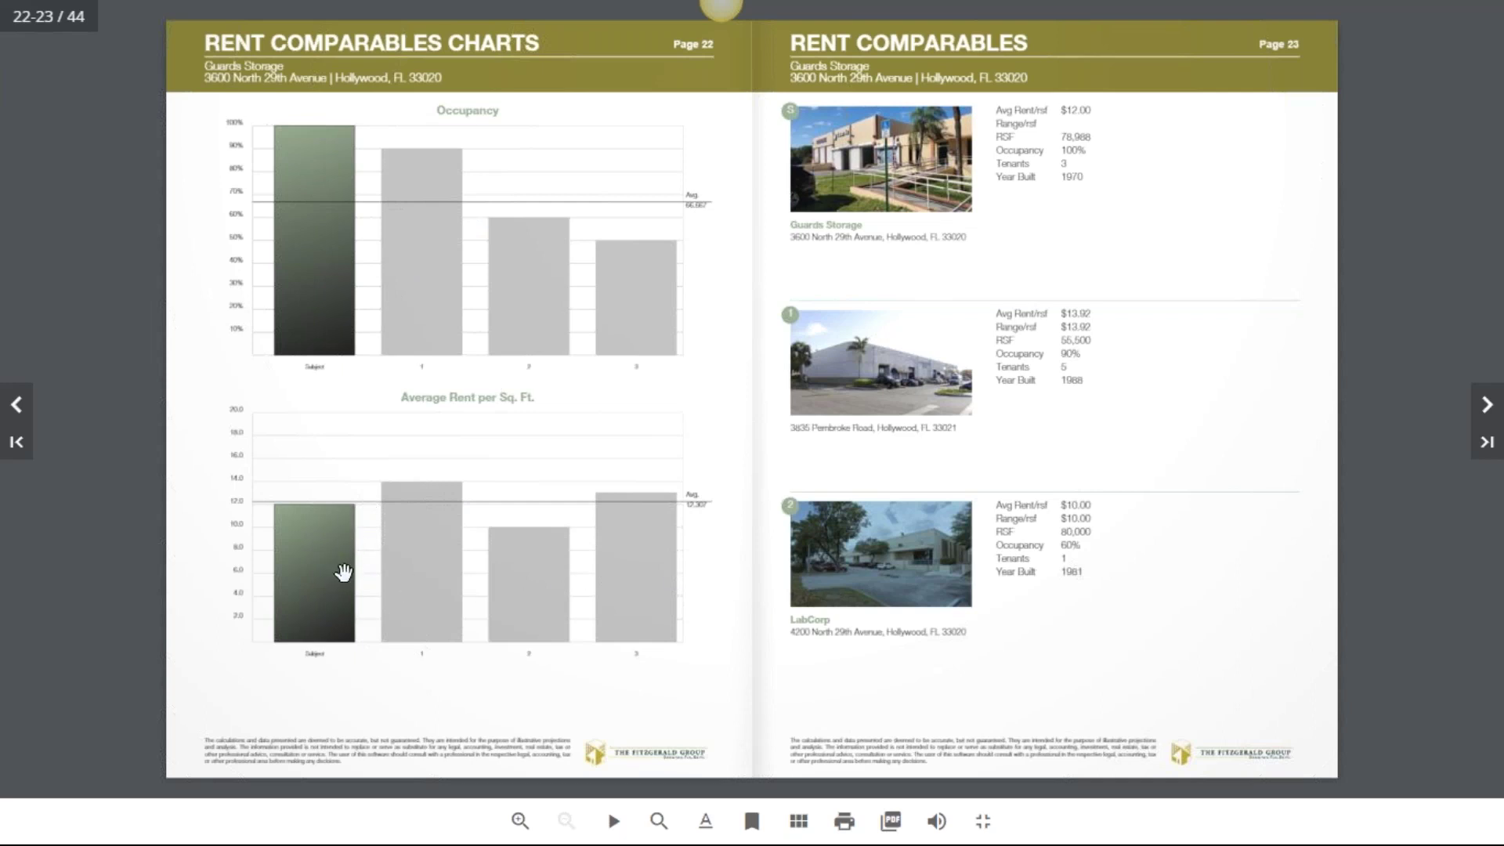
click(1487, 405)
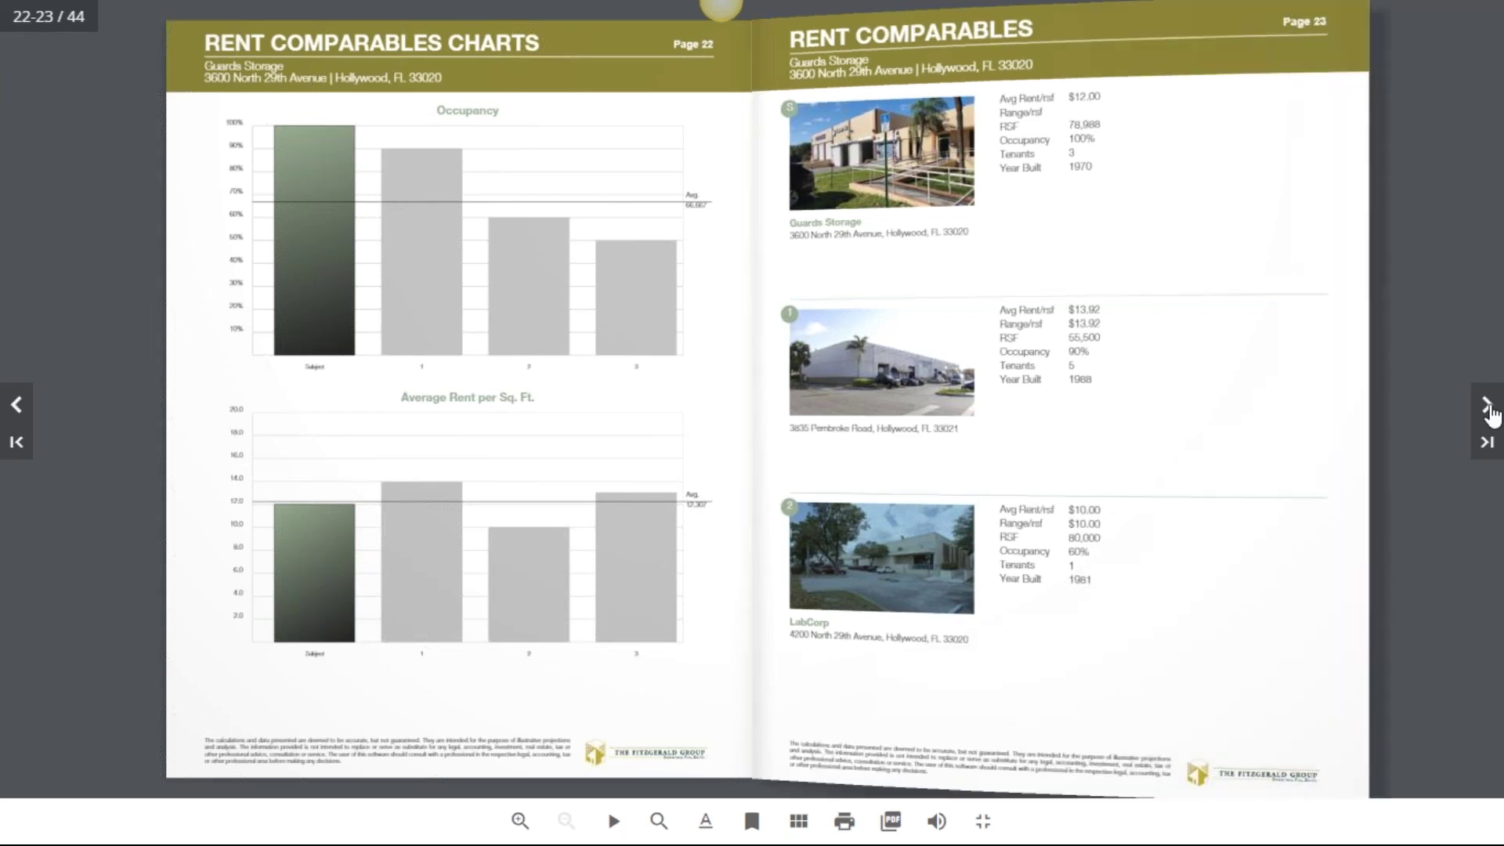
click(1488, 409)
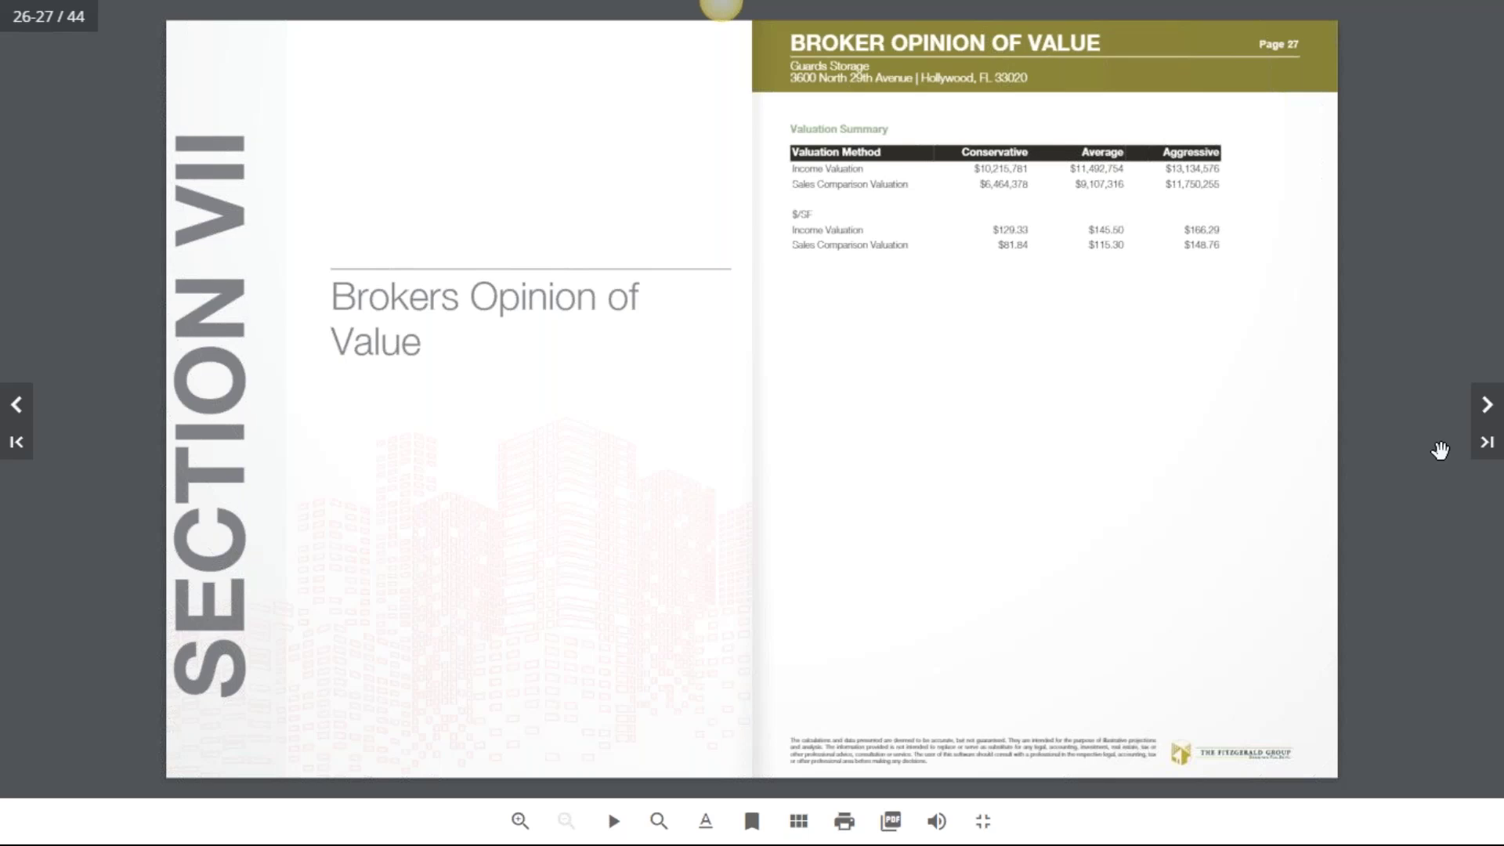
click(1486, 405)
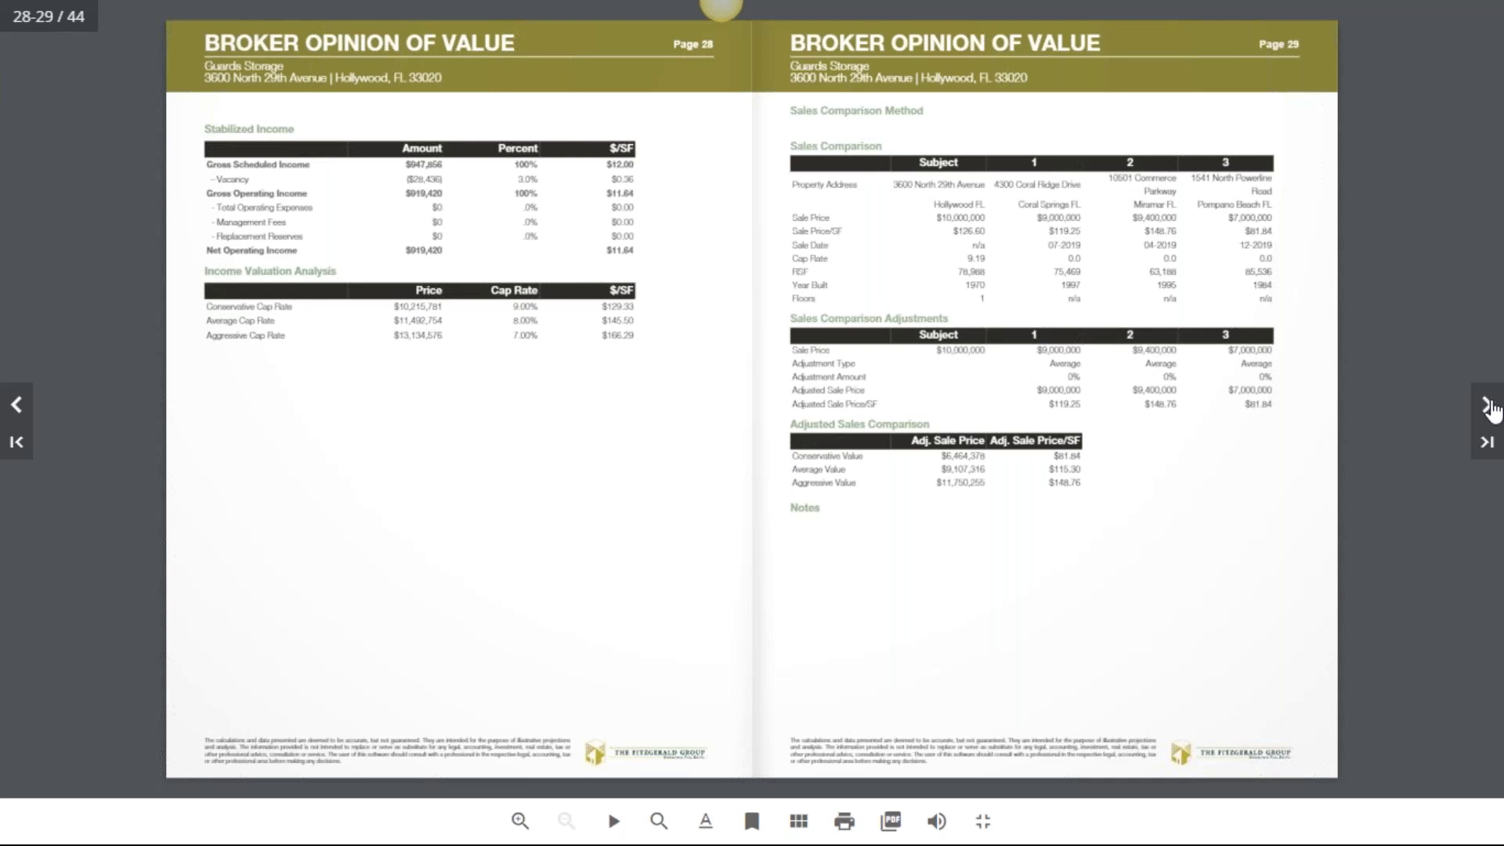
Advance two spreads to the Marketing Plan's Week Two–Week Five schedule on pages 32–33
click(1489, 404)
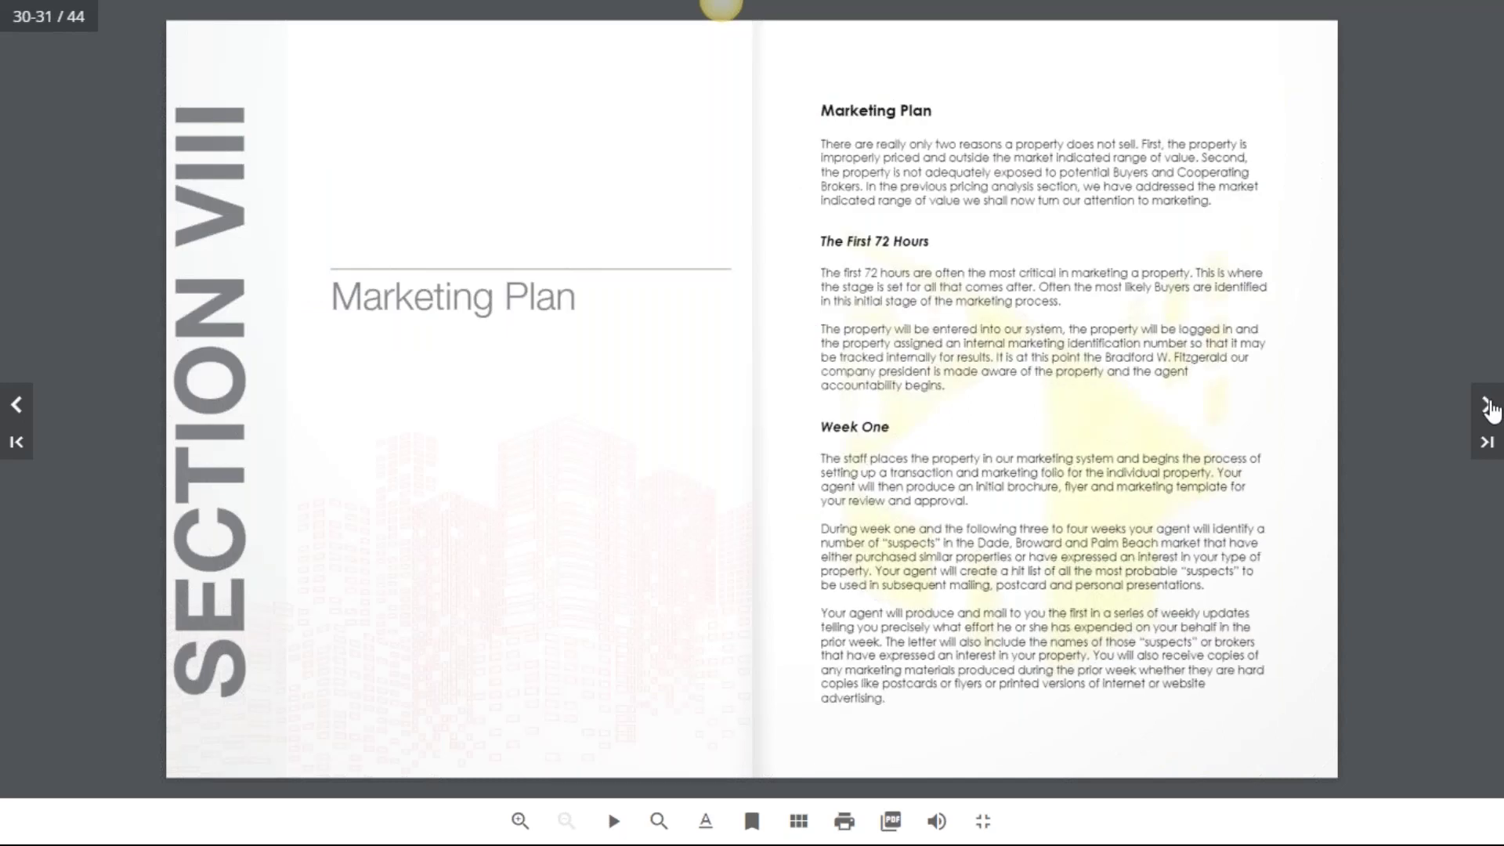
click(1488, 405)
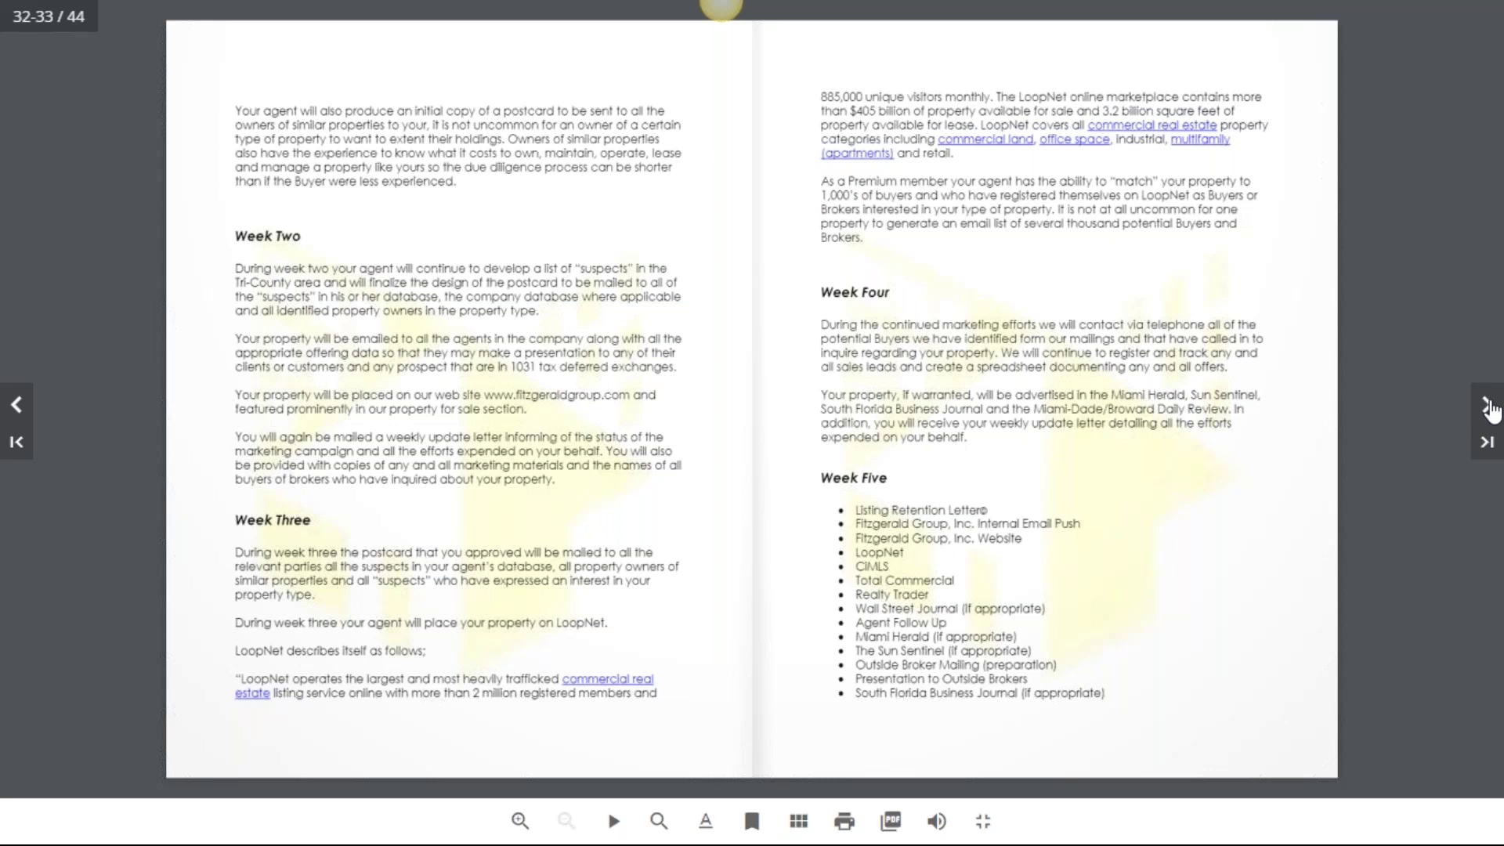
Page through the Marketing Plan's weekly lists to the Professional Bio spread
click(17, 406)
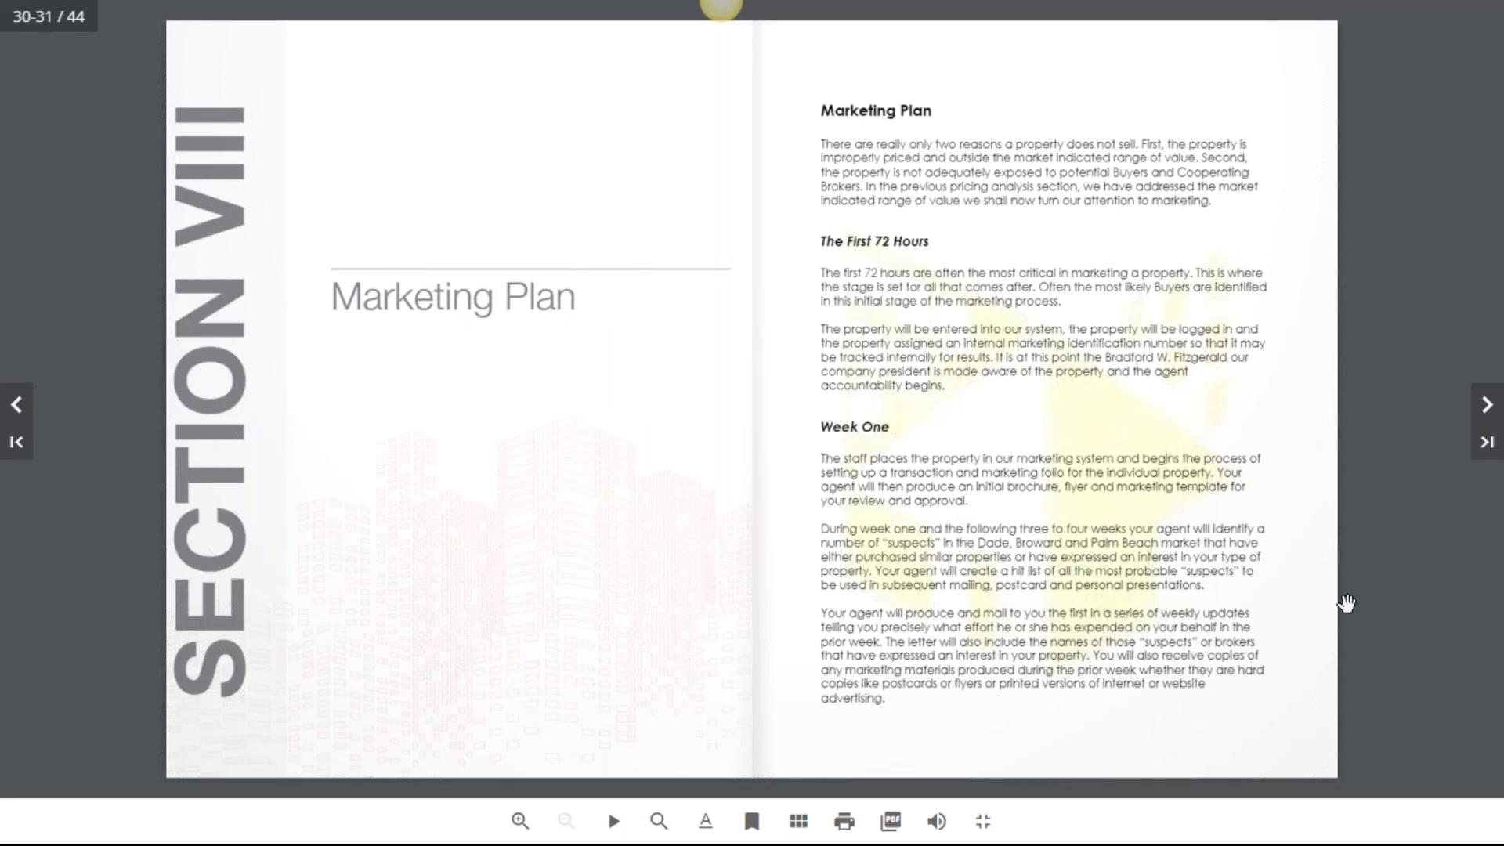
click(1489, 406)
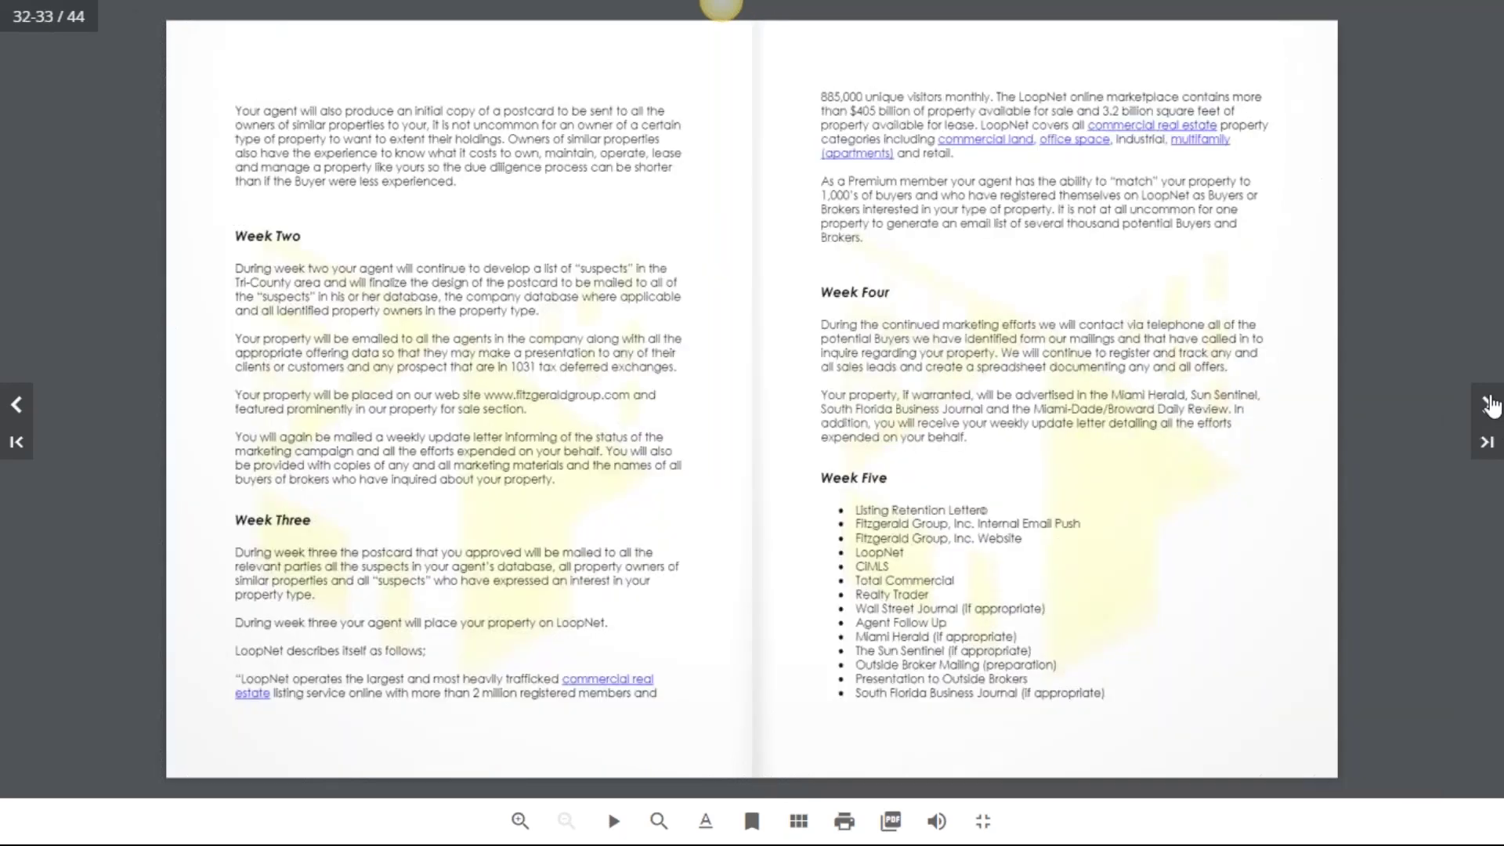
click(1488, 405)
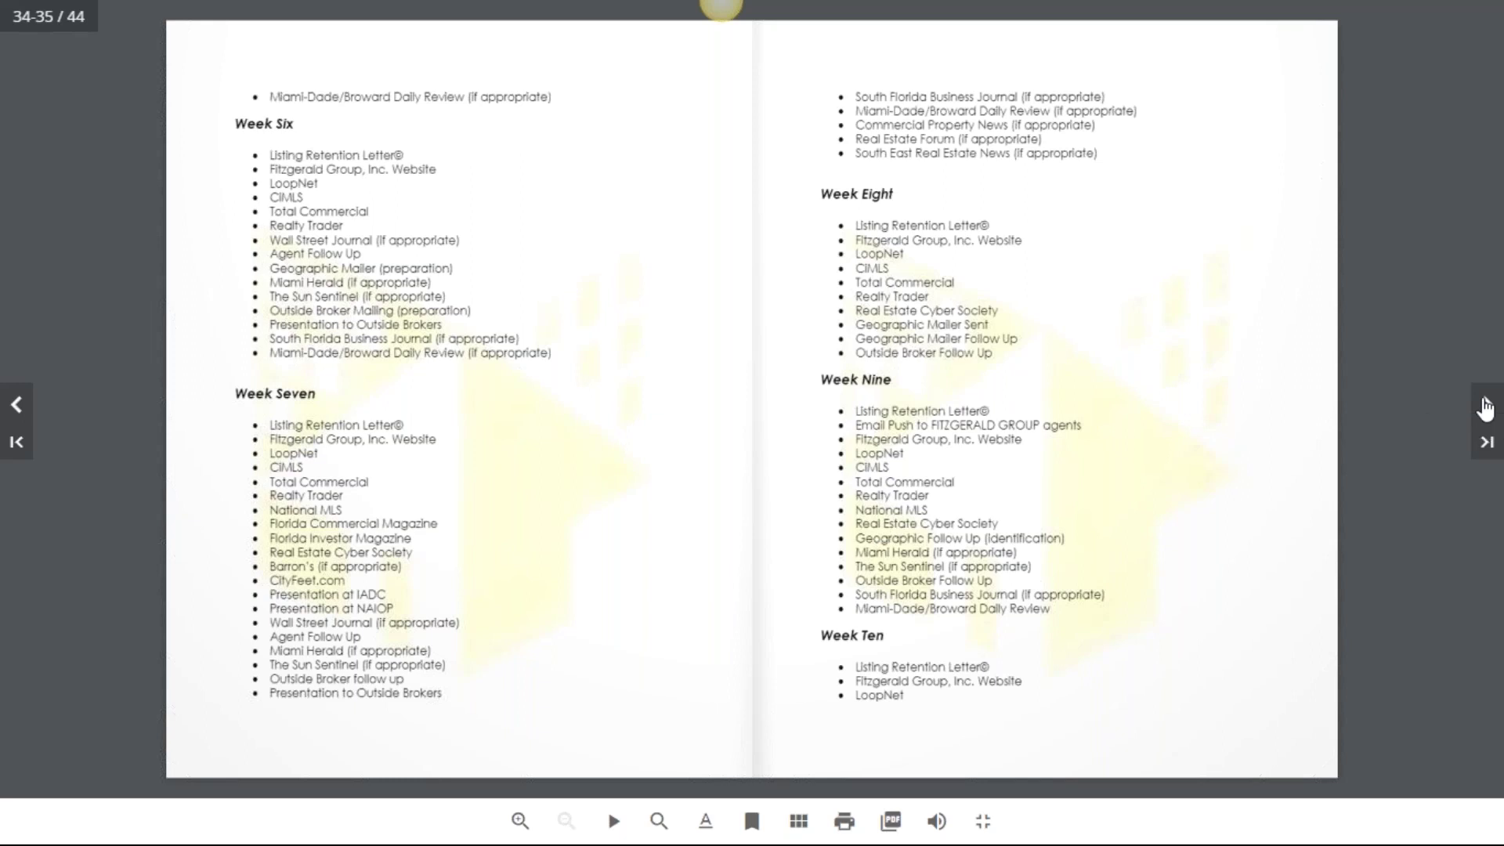
click(1487, 409)
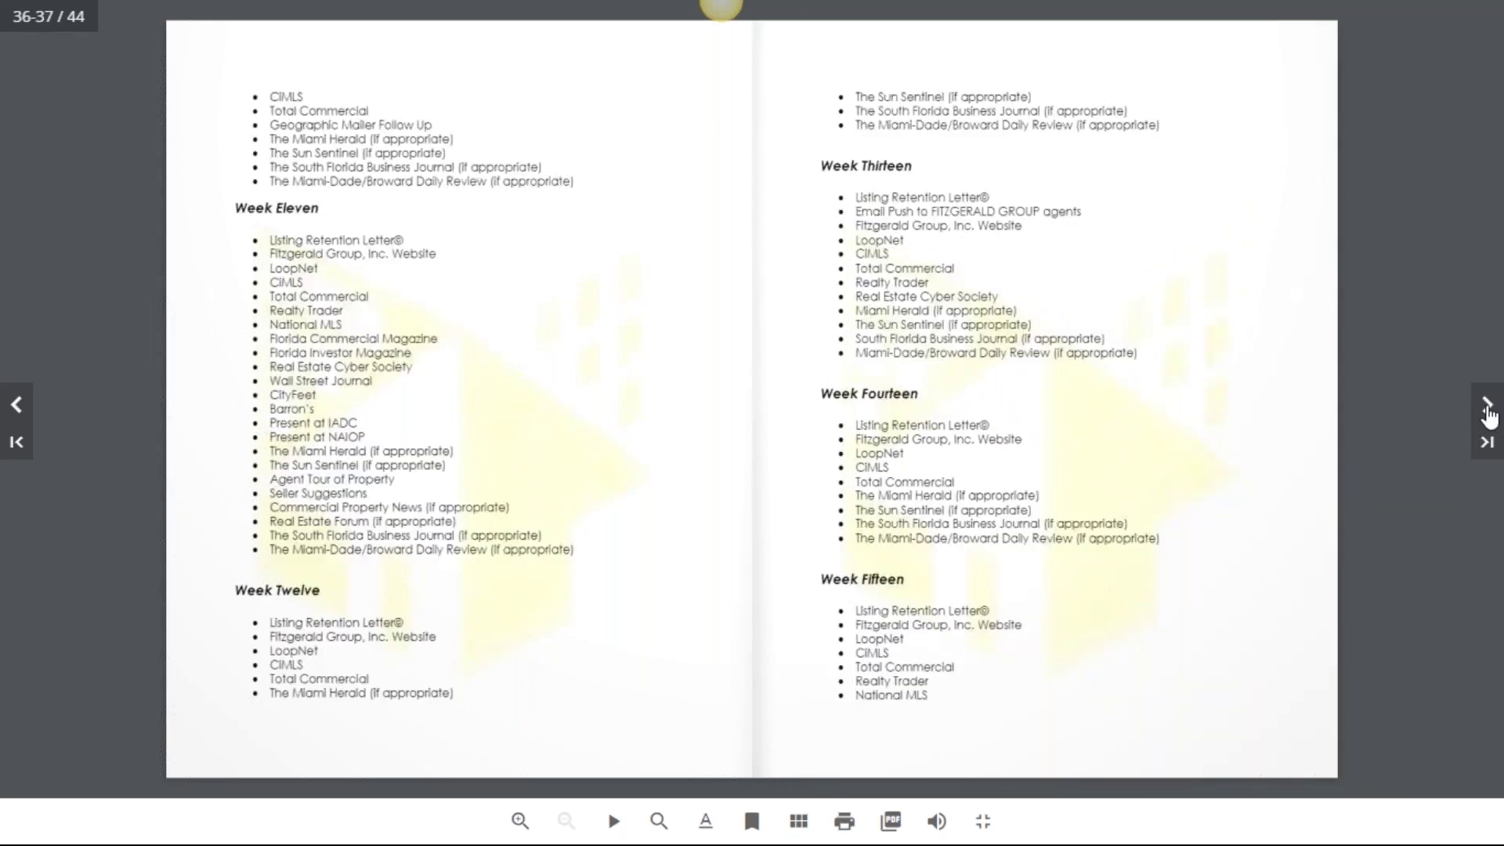
click(1488, 409)
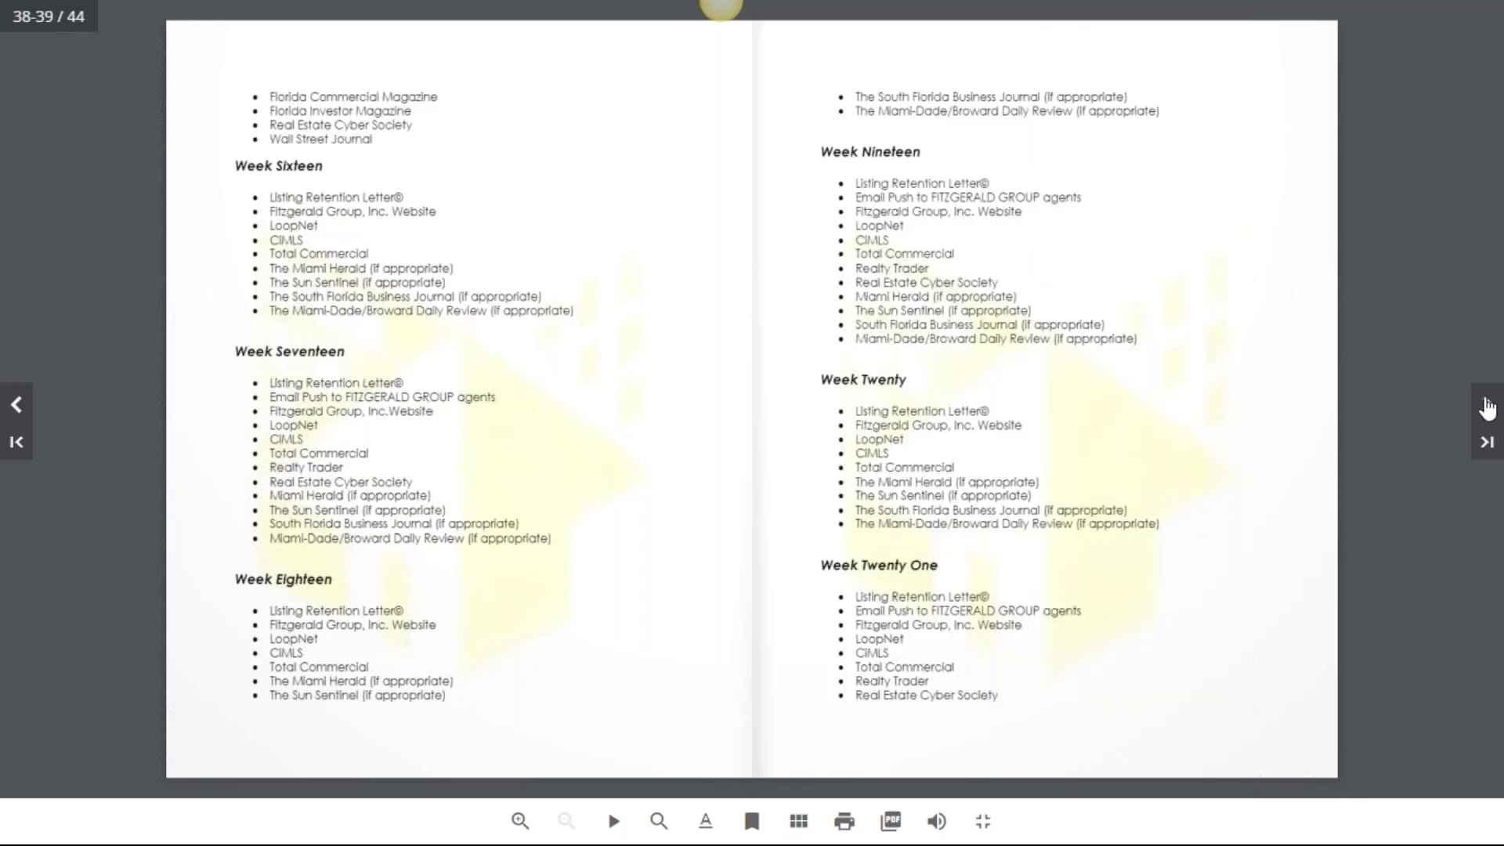
click(1487, 409)
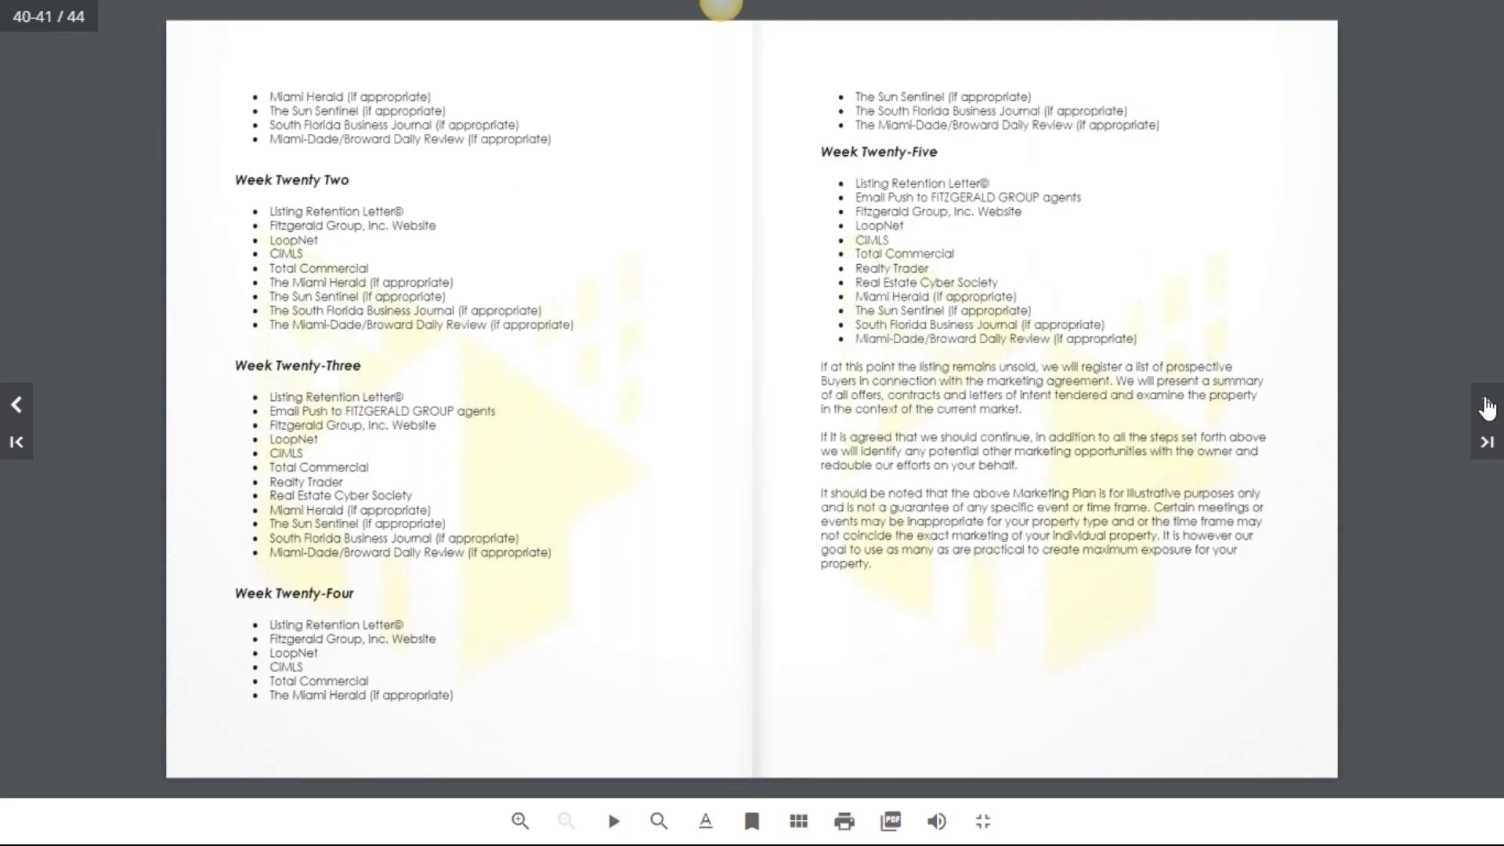
click(1488, 409)
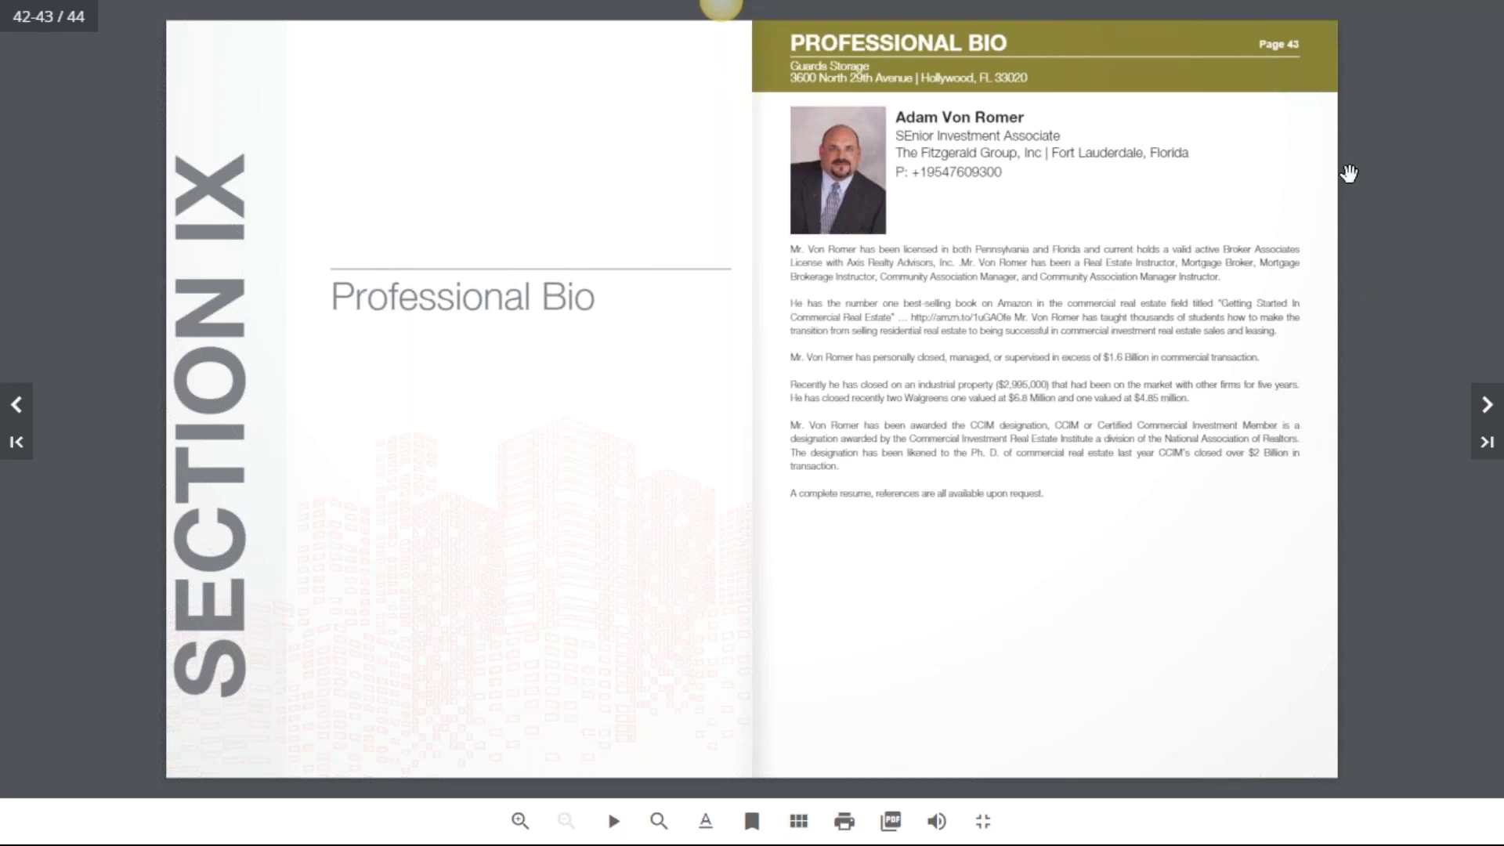
Exit full screen, close the Proposal Preview, and switch to RealNex CORE
click(760, 77)
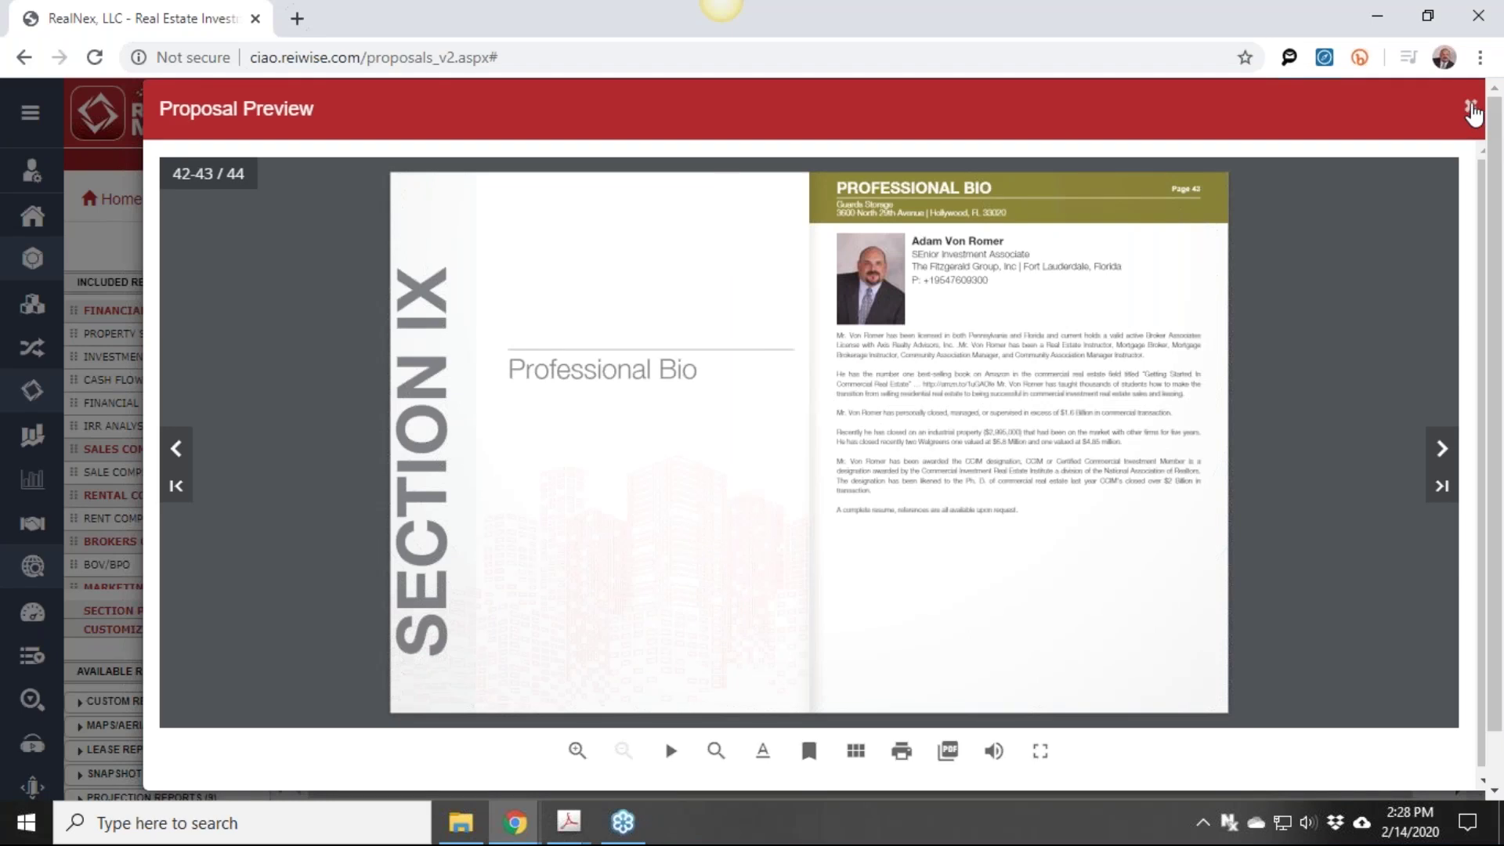
click(1472, 110)
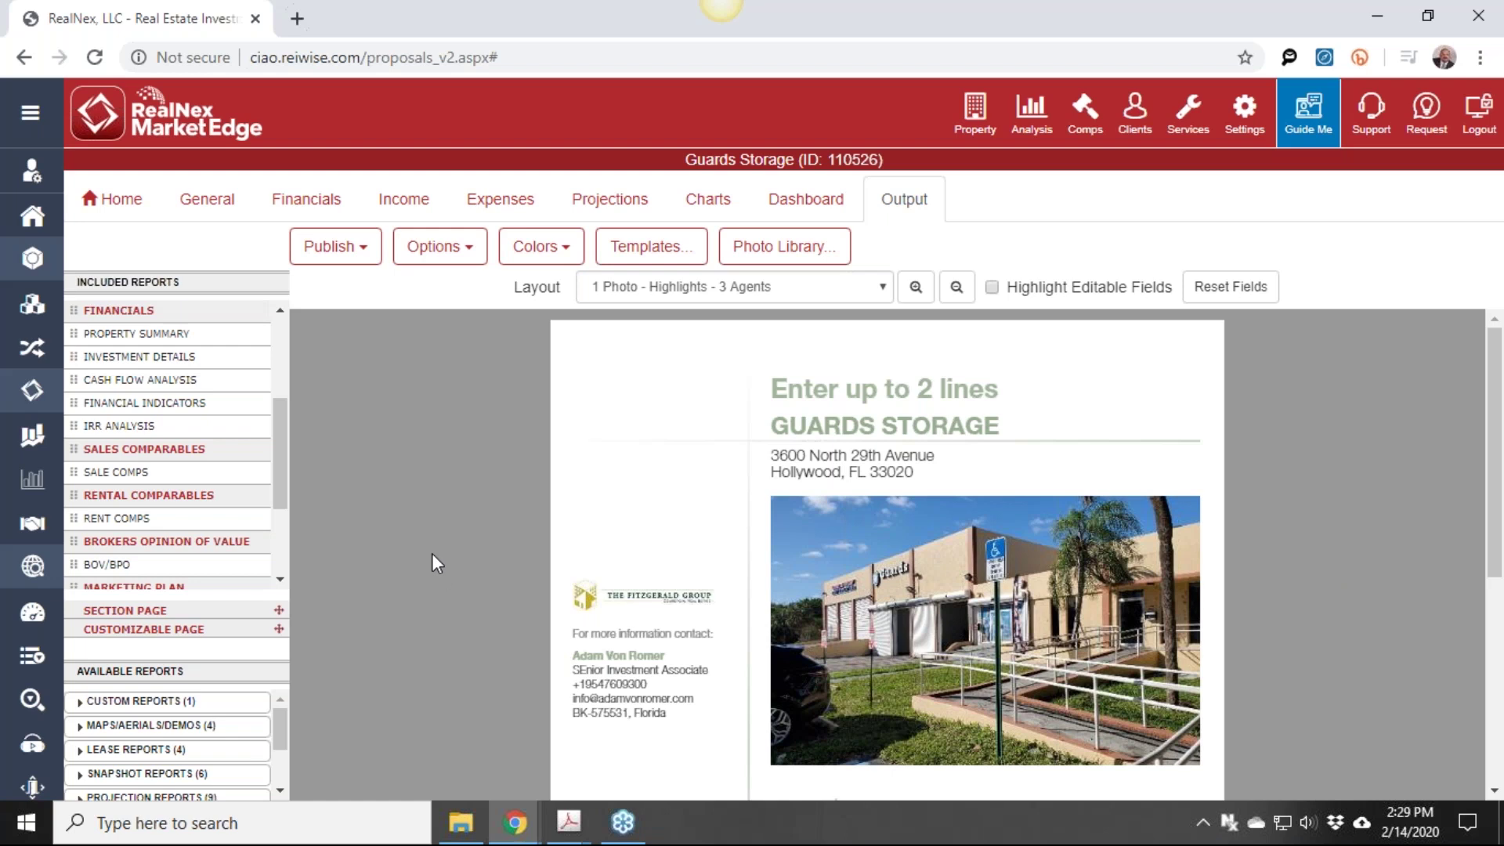
click(34, 310)
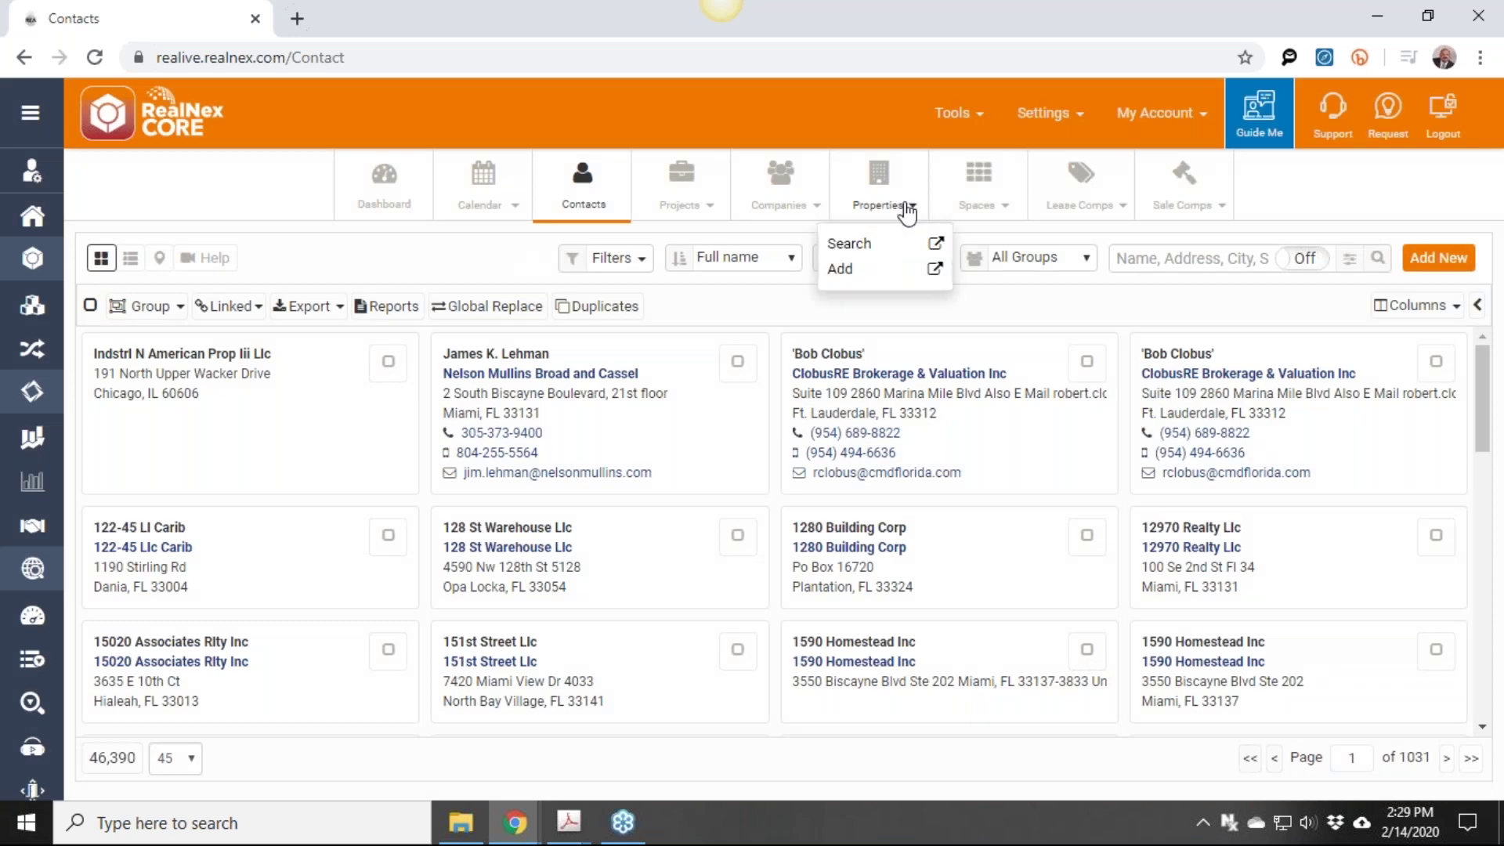
Open Properties and scroll through the 451 property cards, returning to the top
click(888, 195)
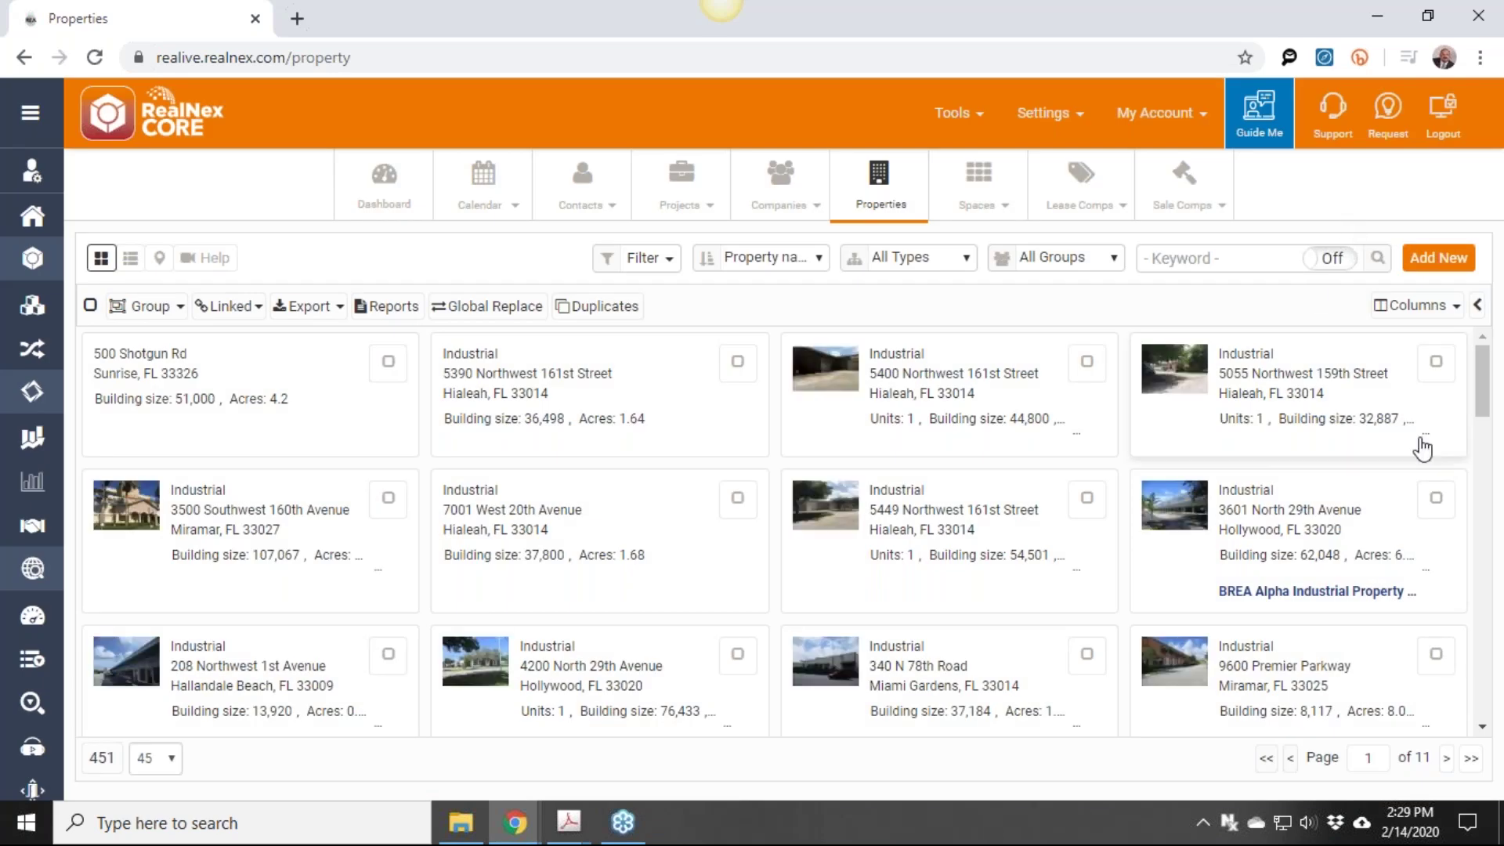
scroll(1440, 426, down, 1)
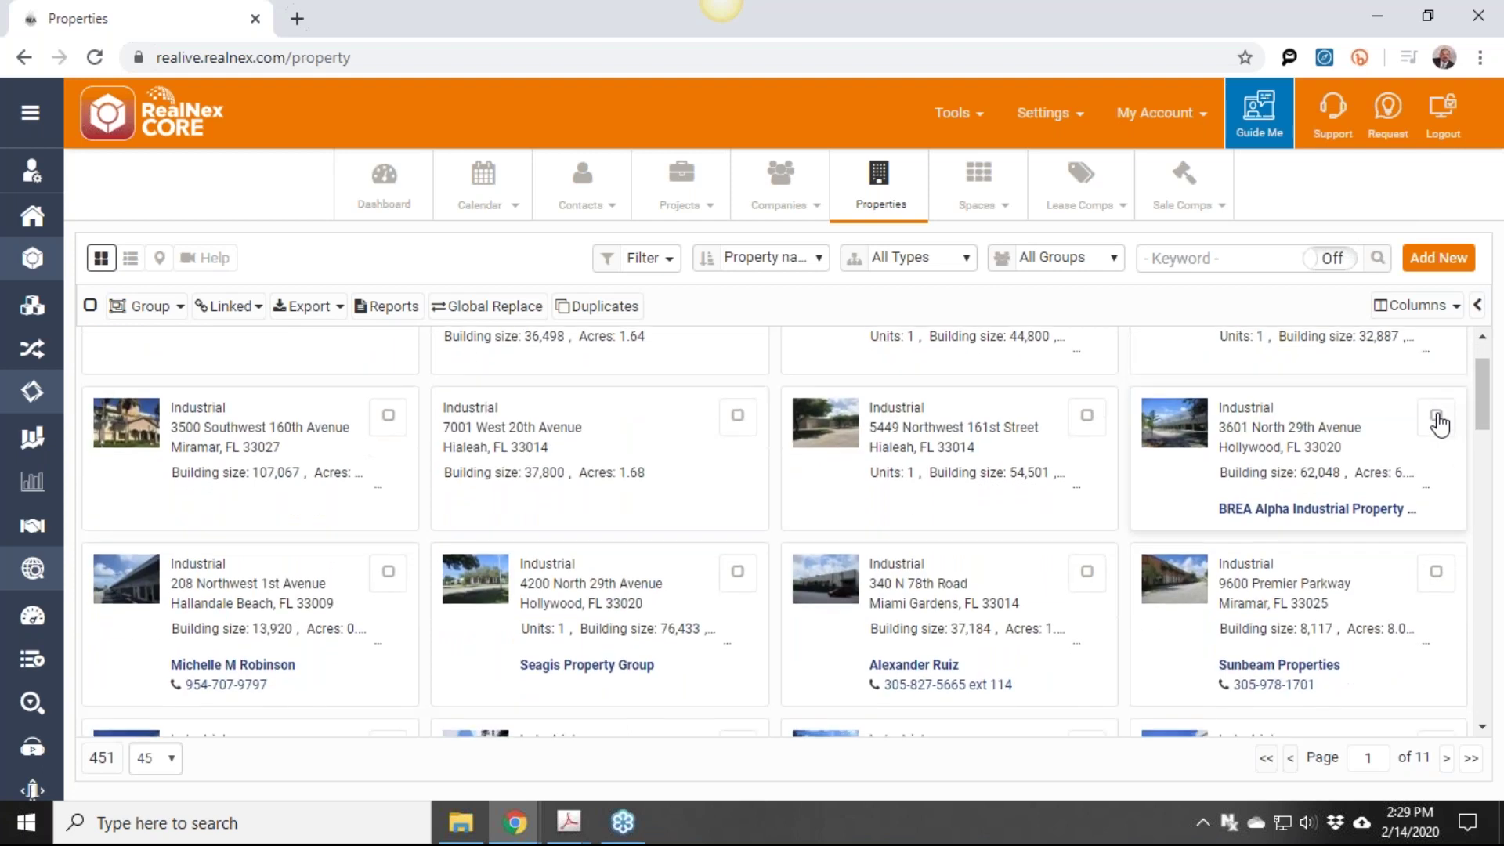
scroll(1439, 426, down, 4)
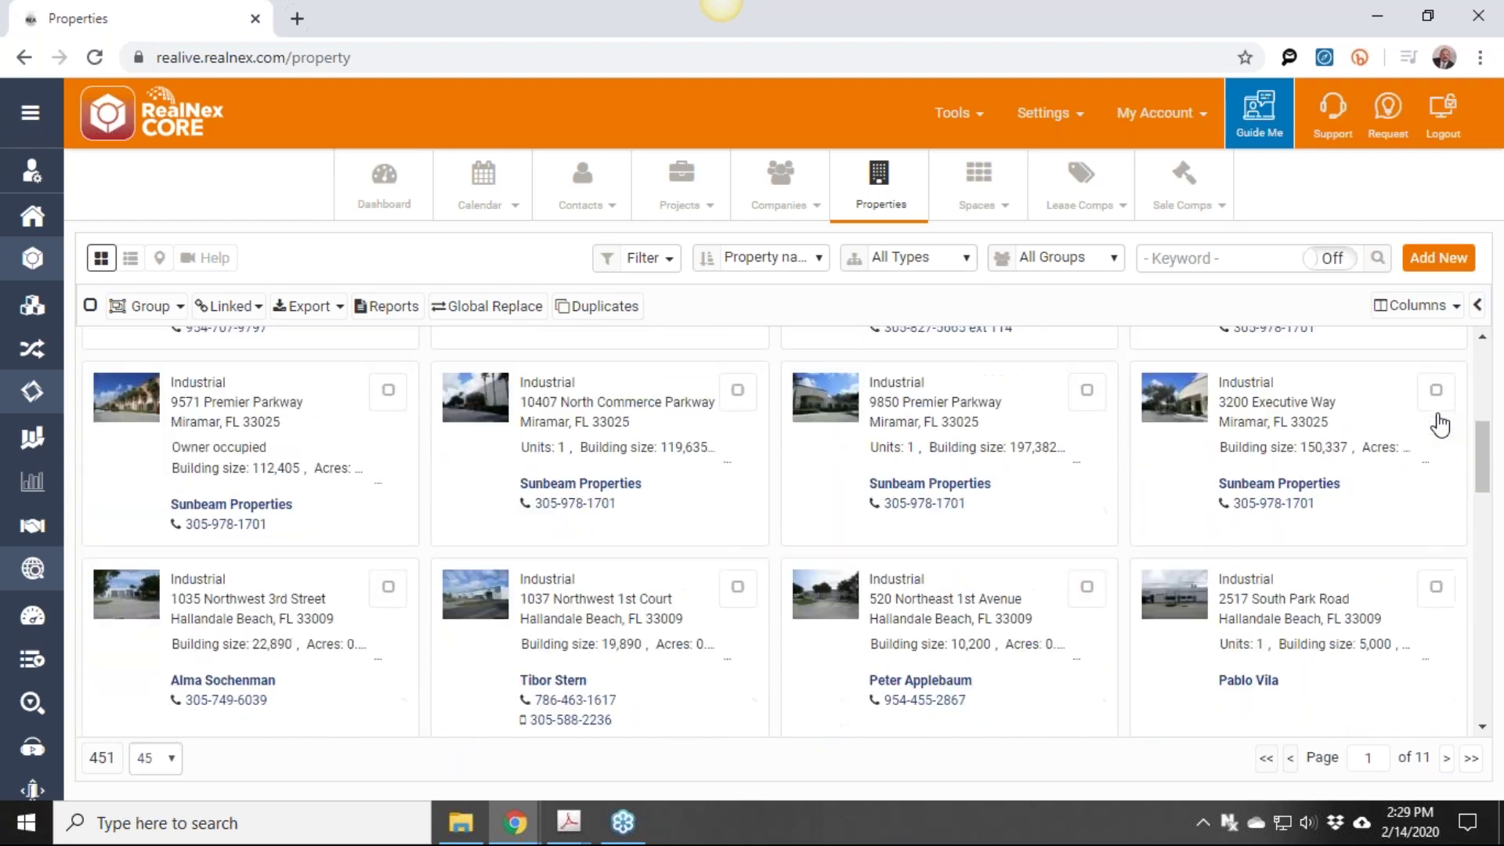
scroll(1439, 426, up, 5)
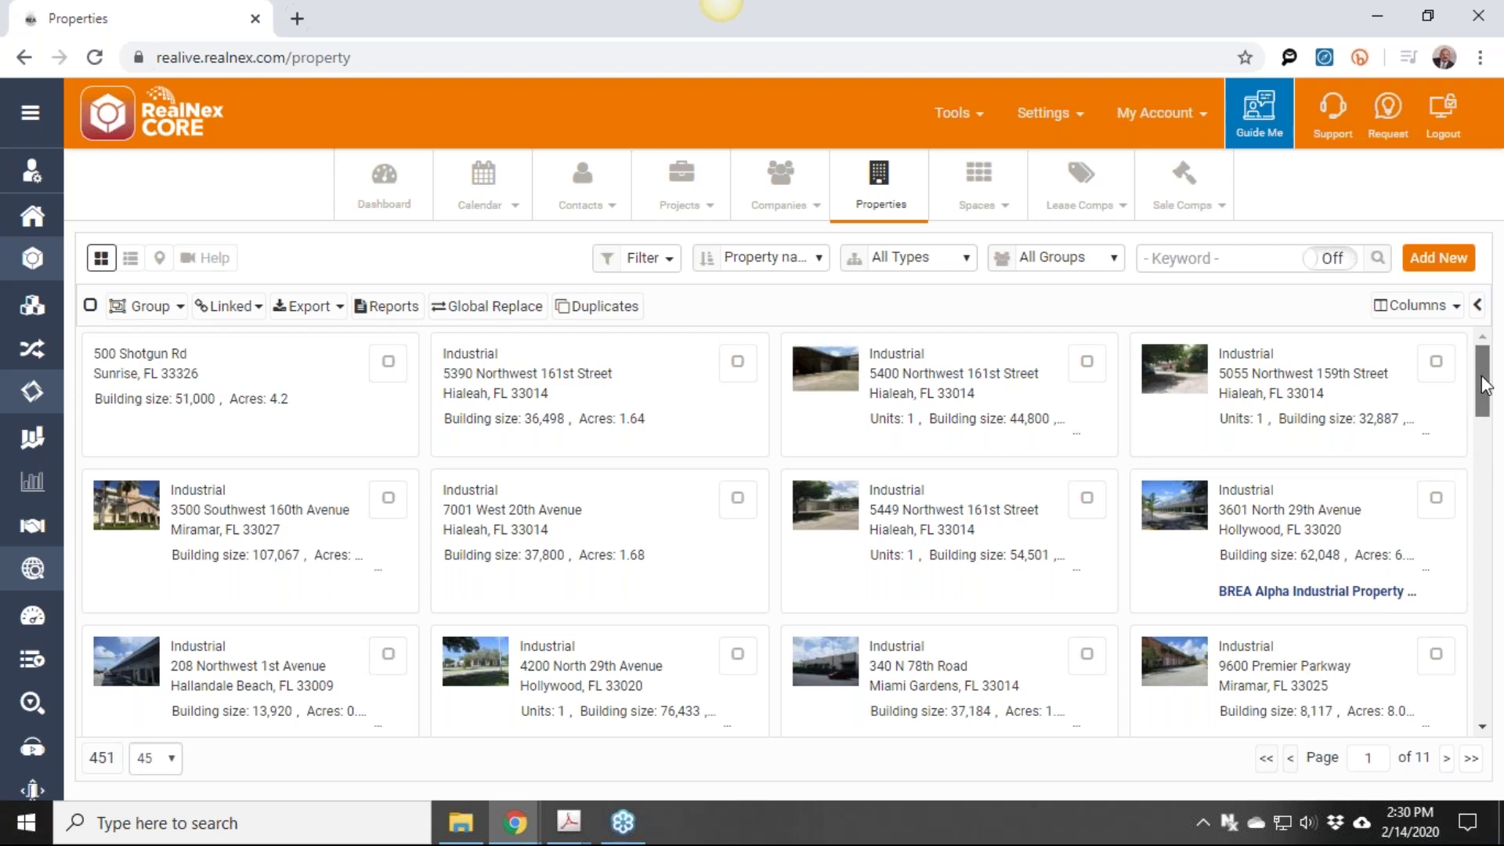
drag(1481, 389, 1497, 467)
scroll(618, 604, down, 1)
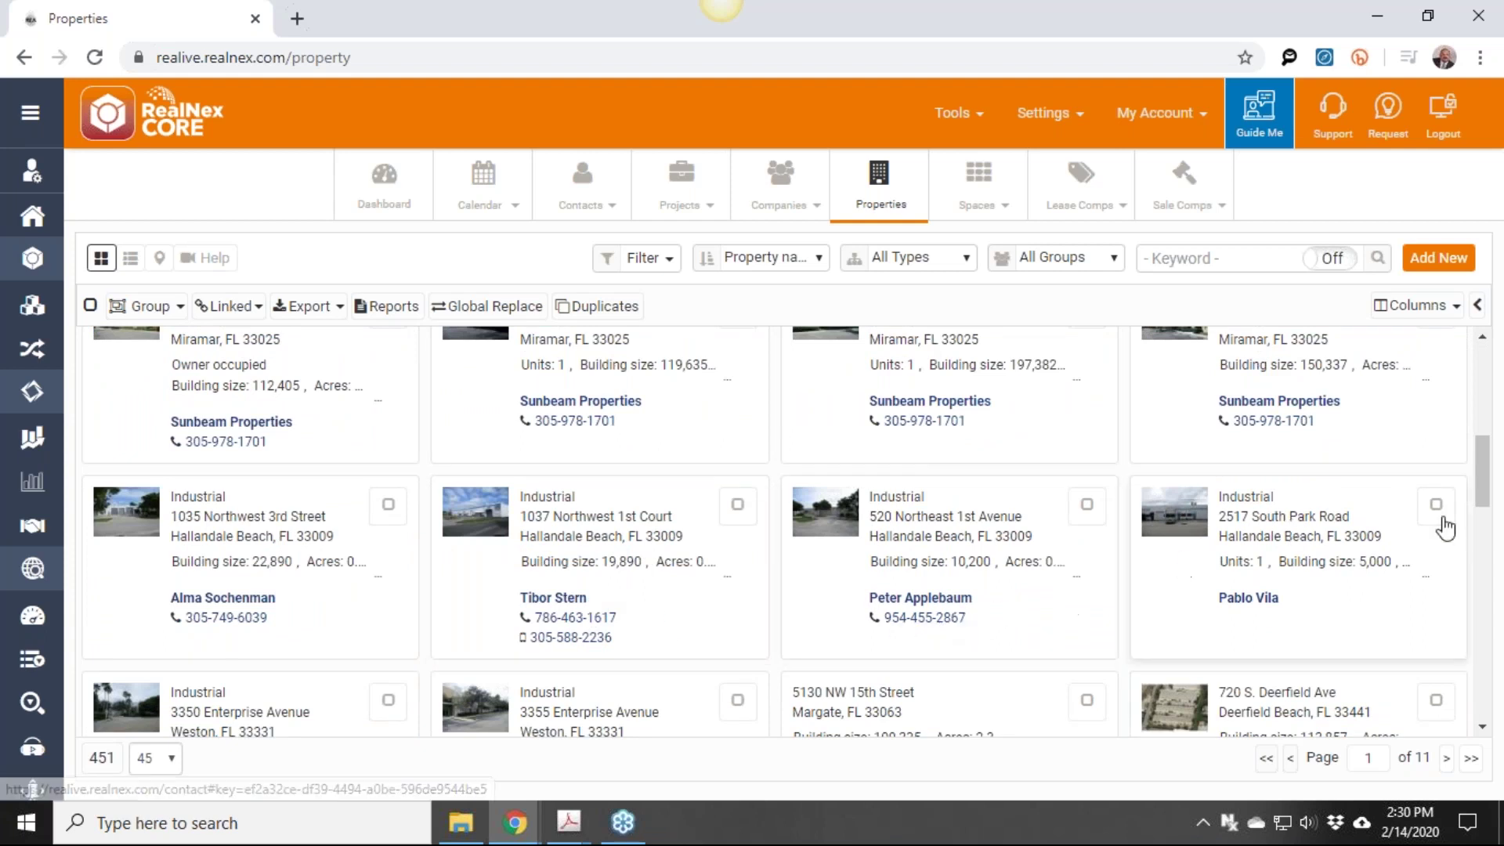
drag(1483, 486, 1377, 379)
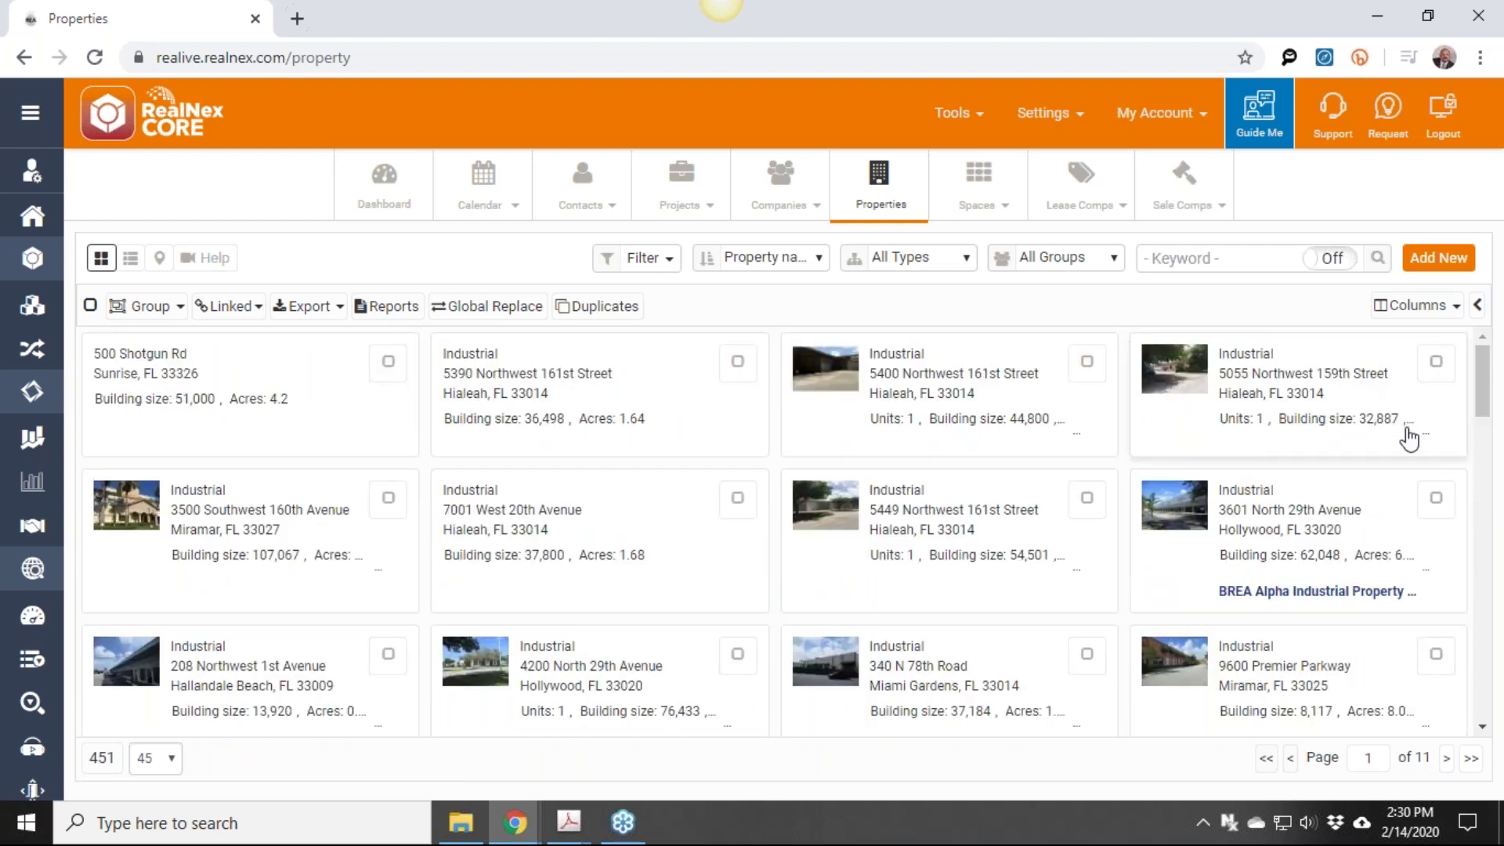
scroll(1414, 537, down, 10)
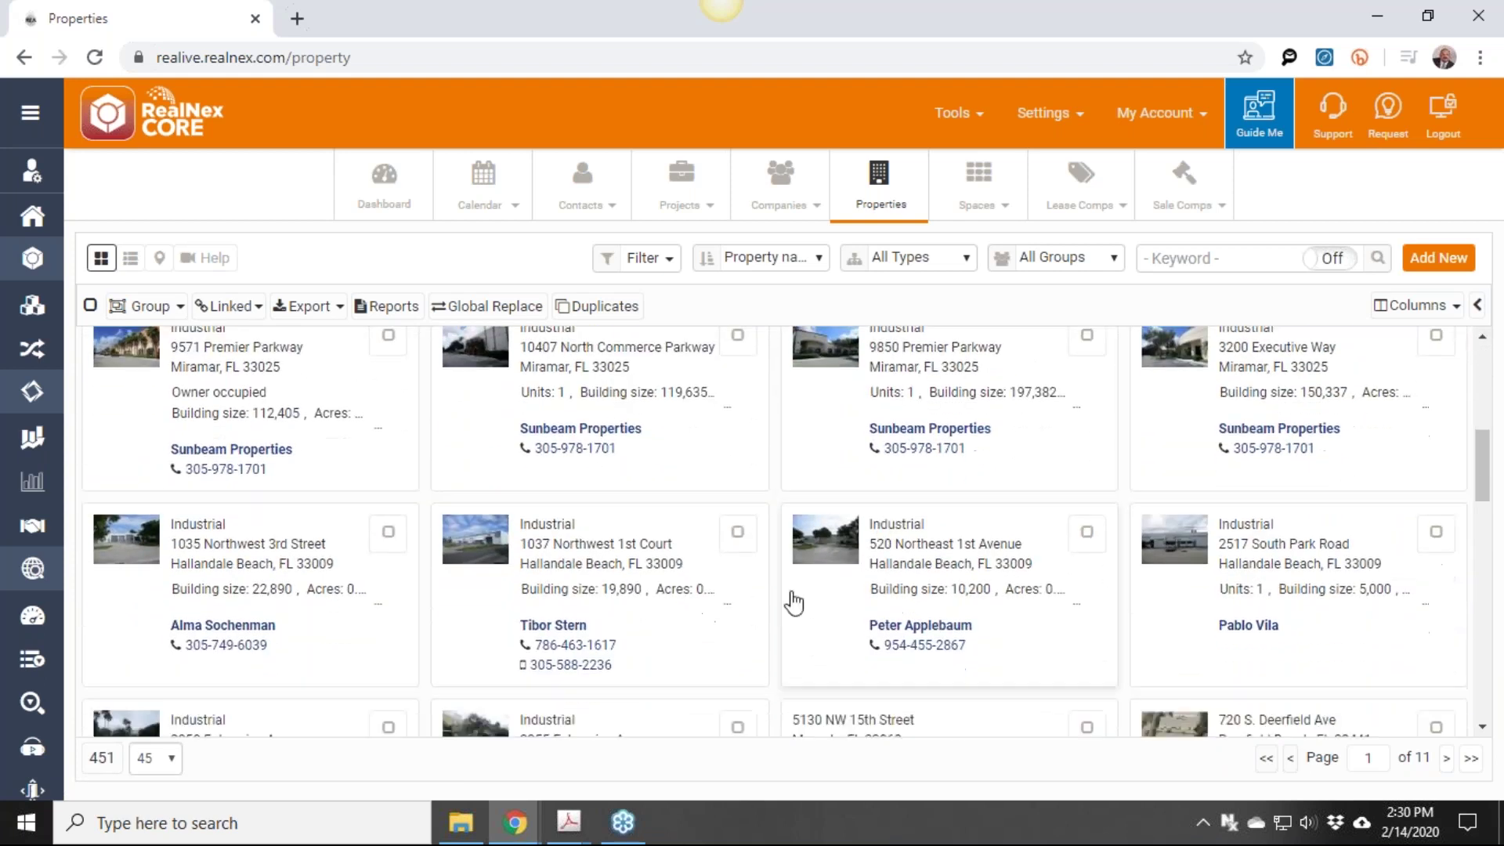
scroll(661, 542, down, 3)
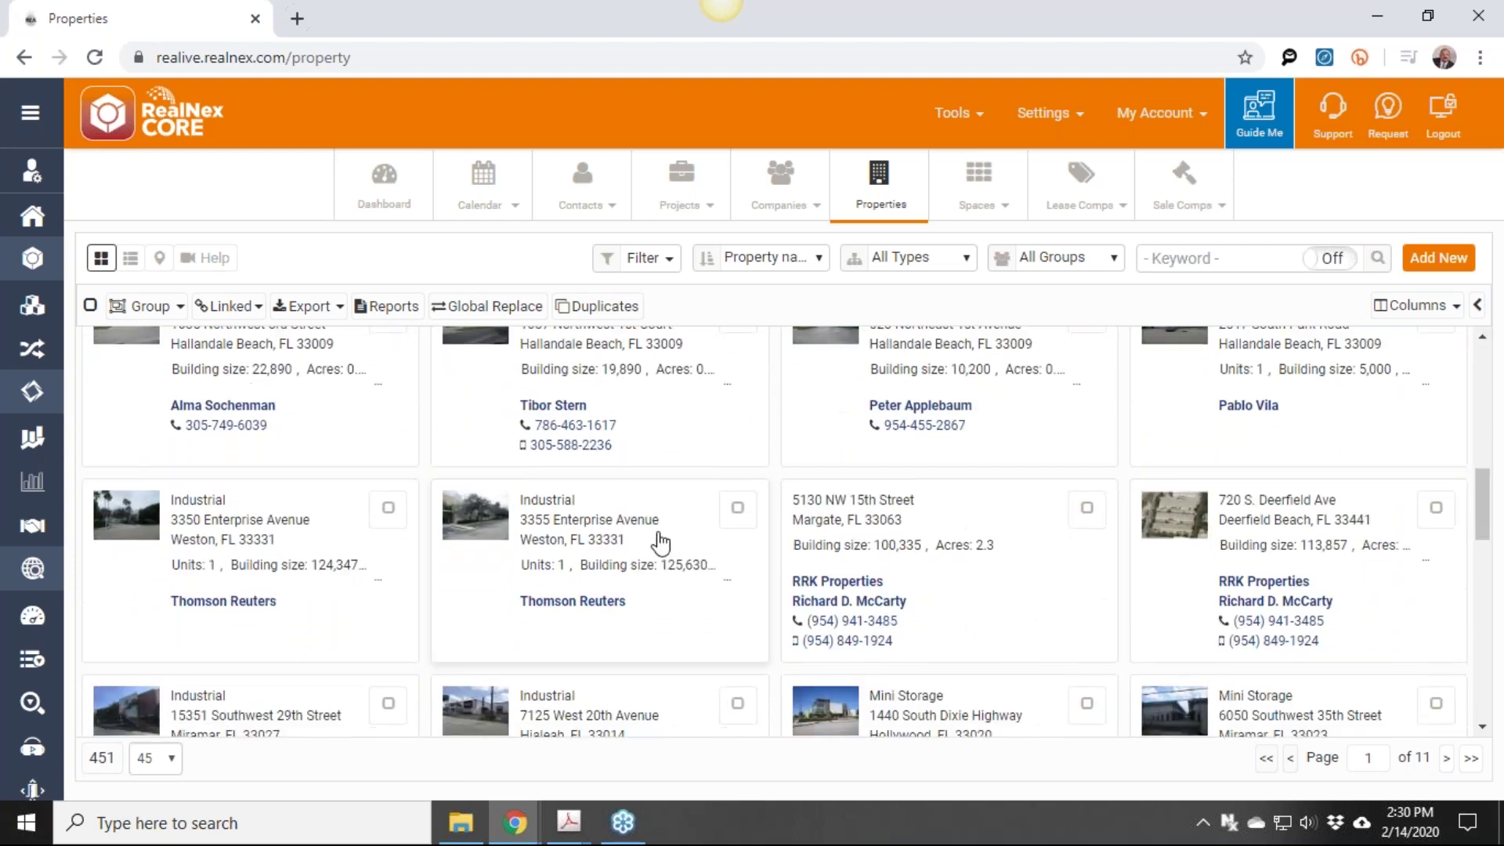
scroll(656, 551, up, 10)
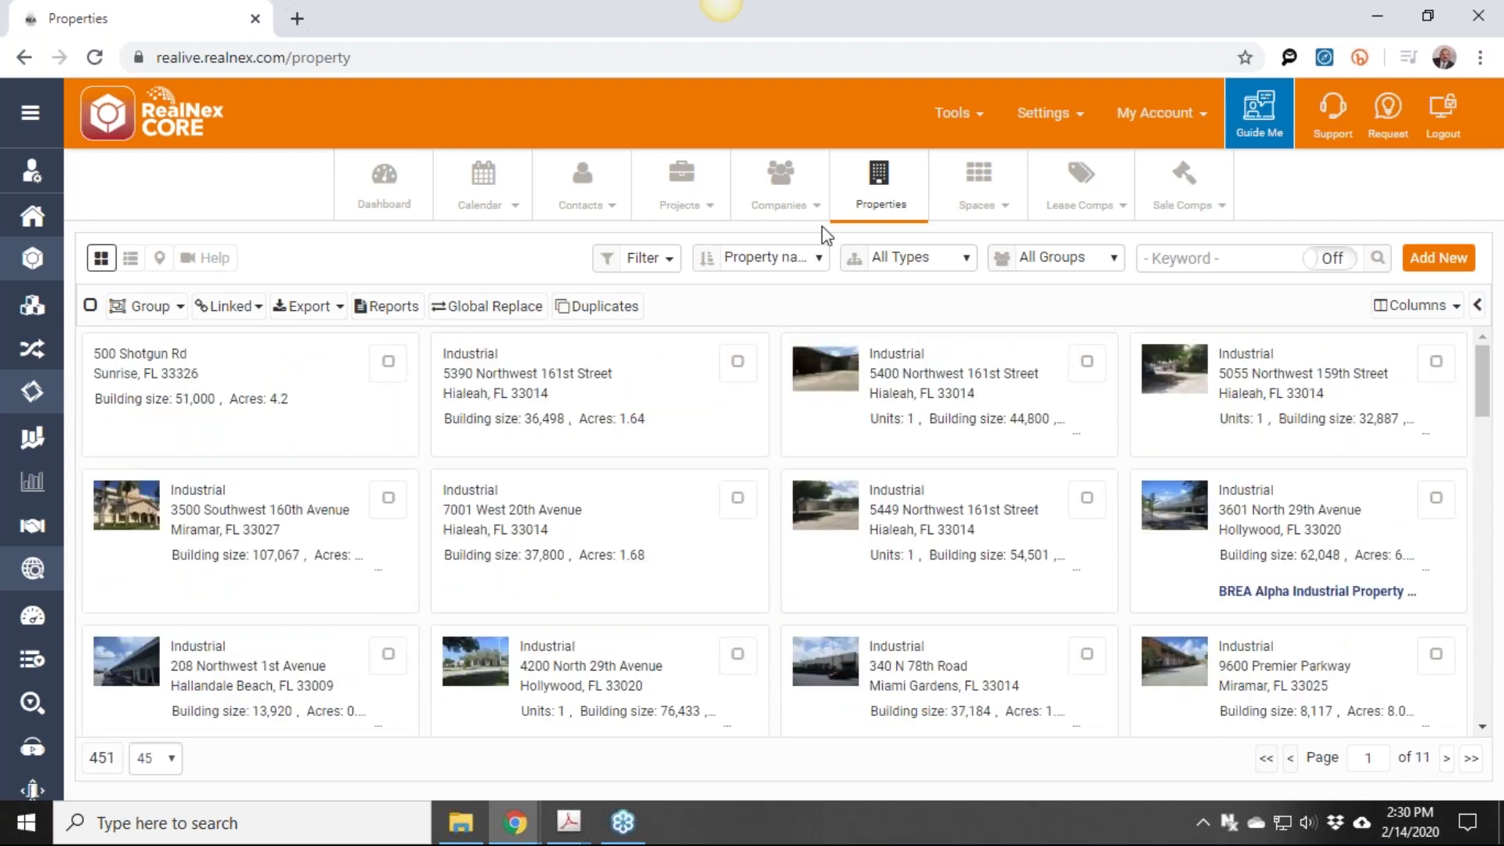
click(1110, 268)
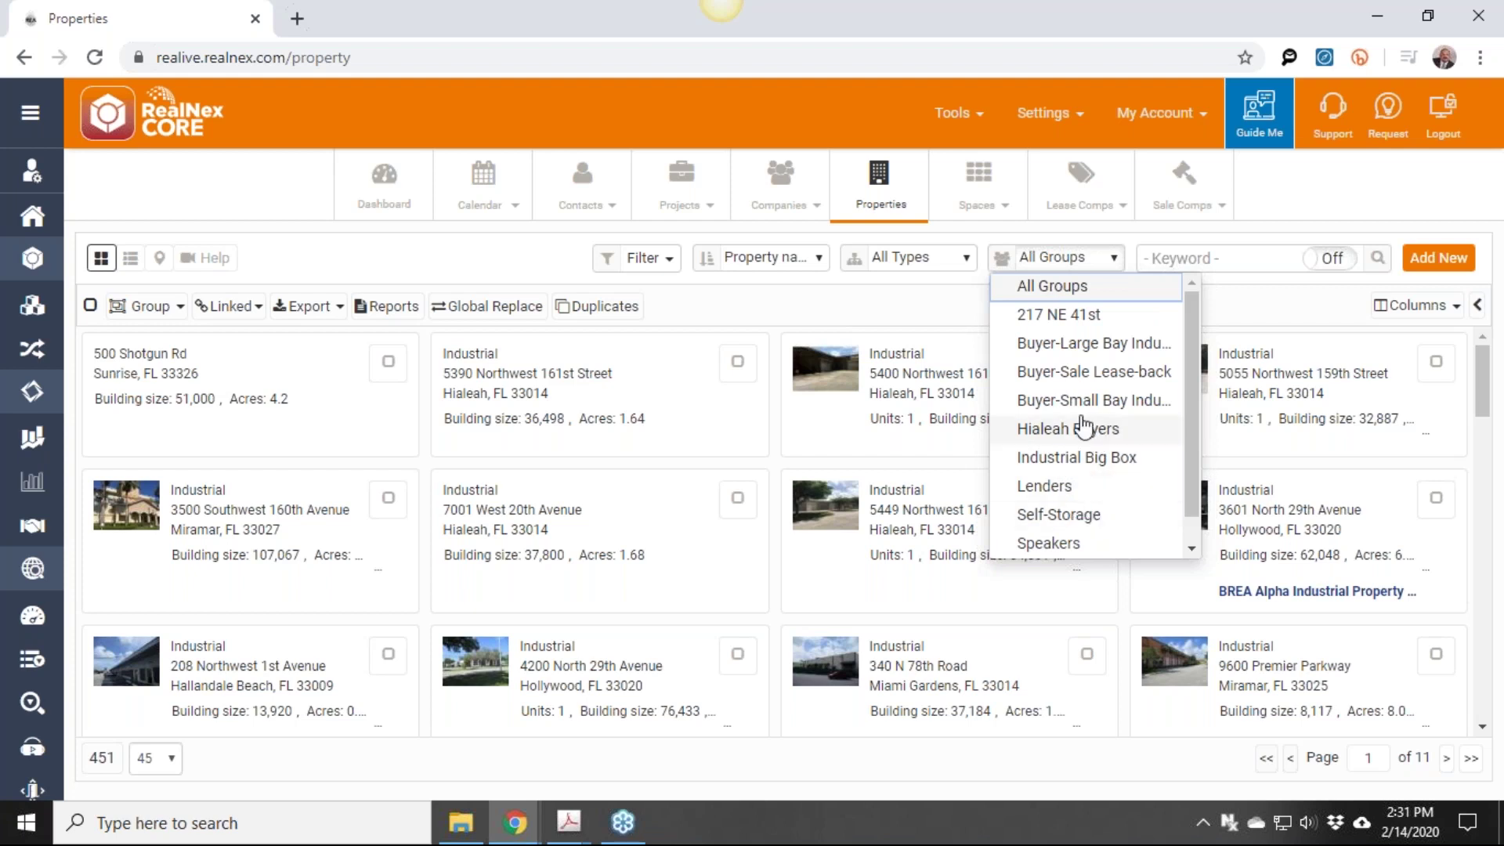
Filter properties by Buyer-Large Bay, Sale Lease-back, Small Bay, Hialeah Buyers, then Industrial Big Box
click(1109, 354)
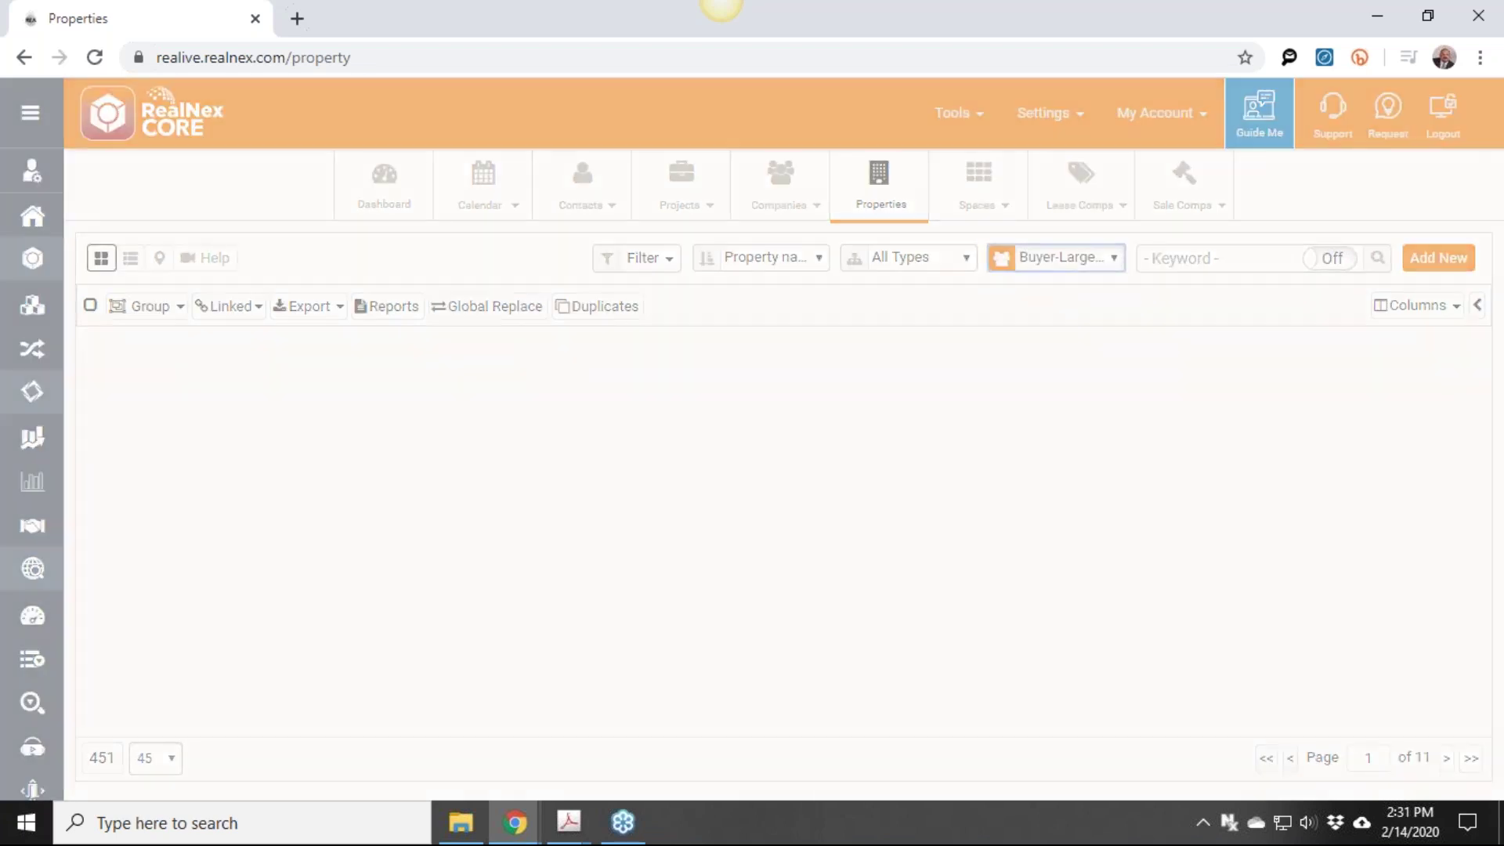
click(1112, 259)
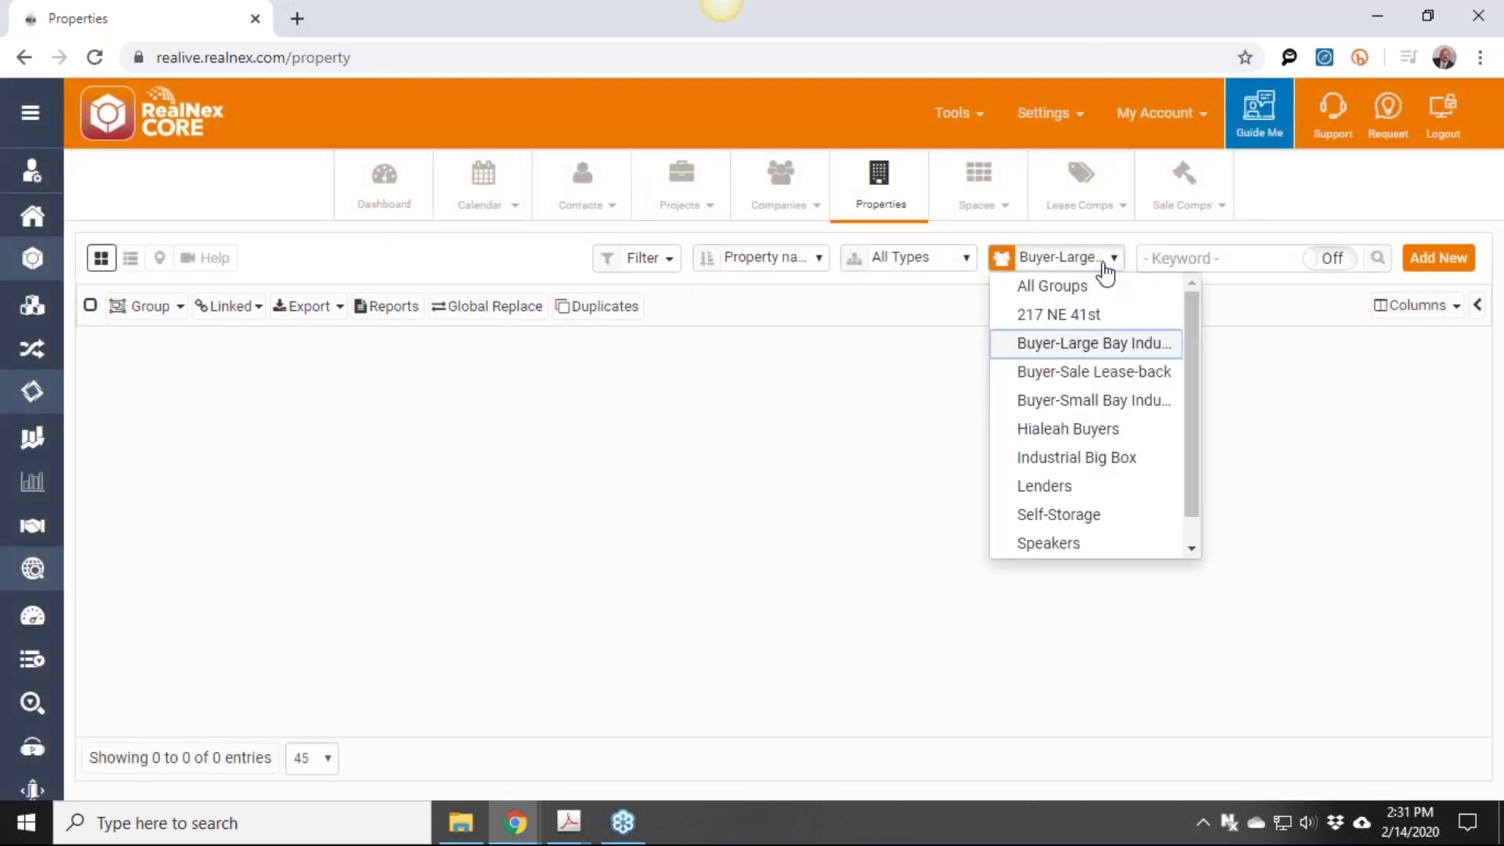
click(1147, 372)
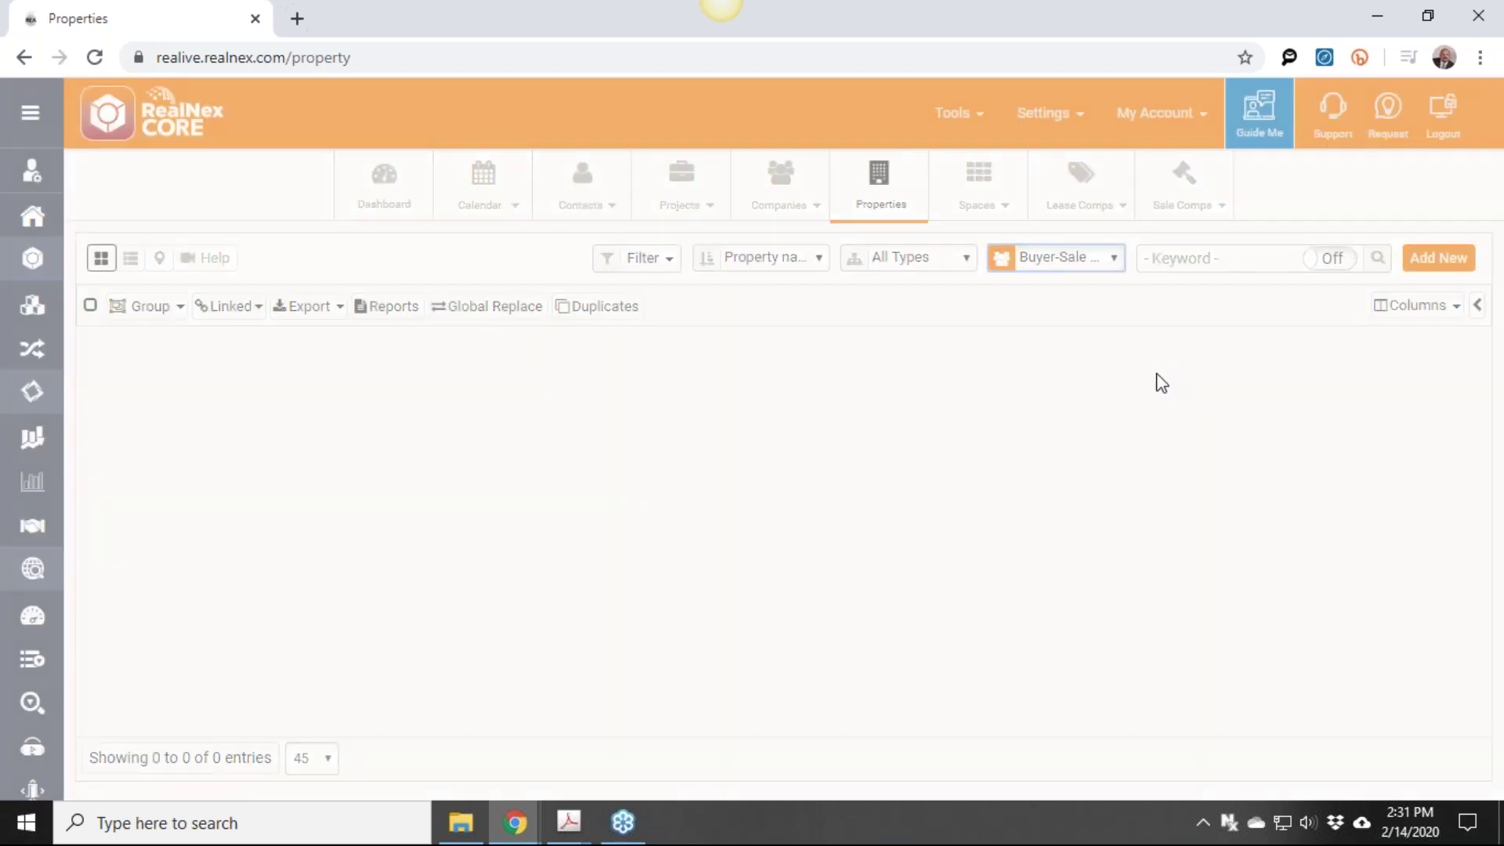
click(1098, 263)
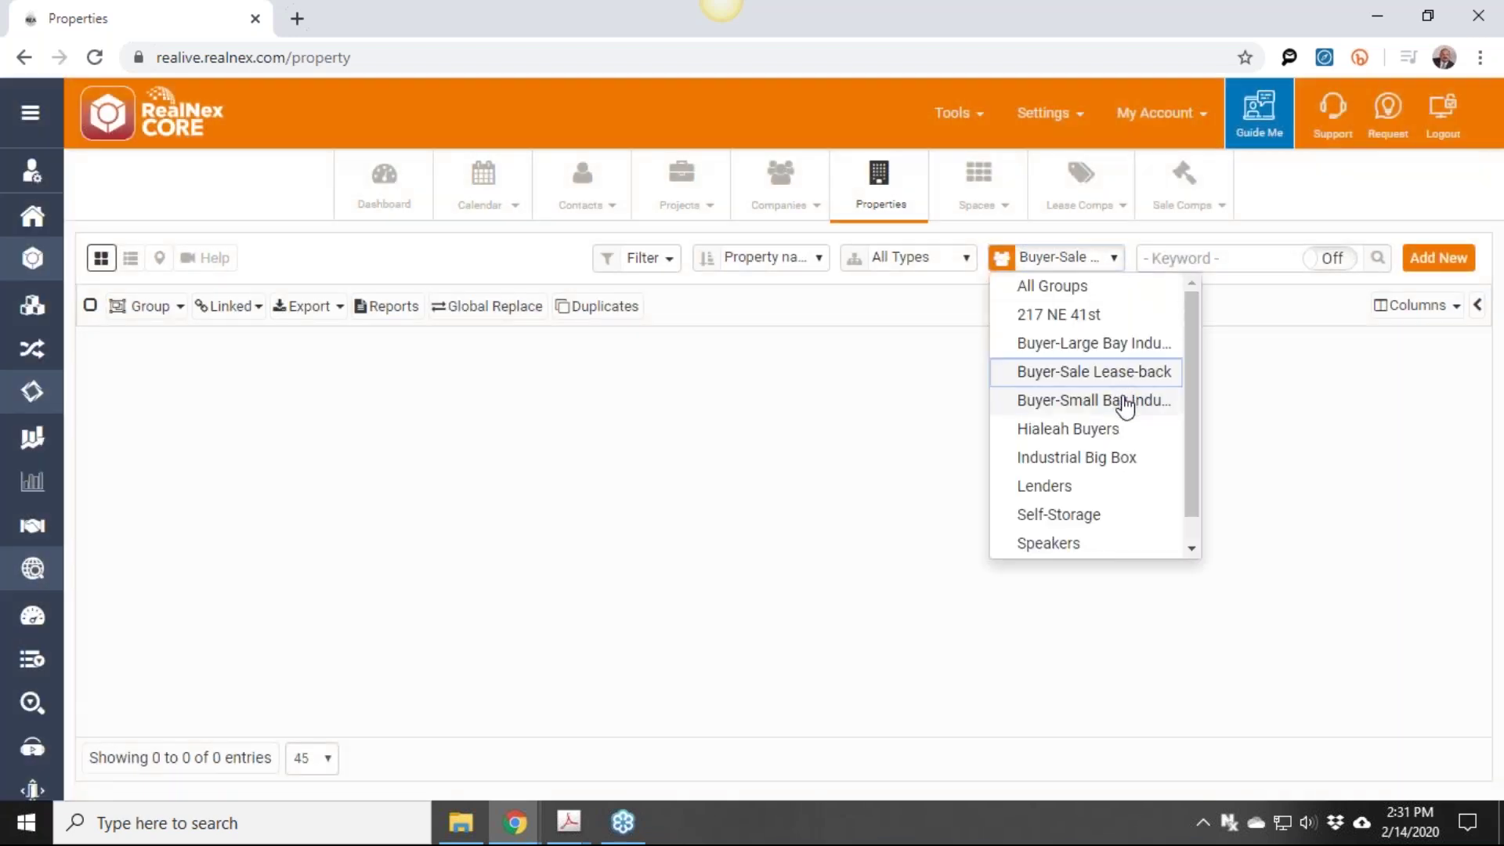
click(1125, 401)
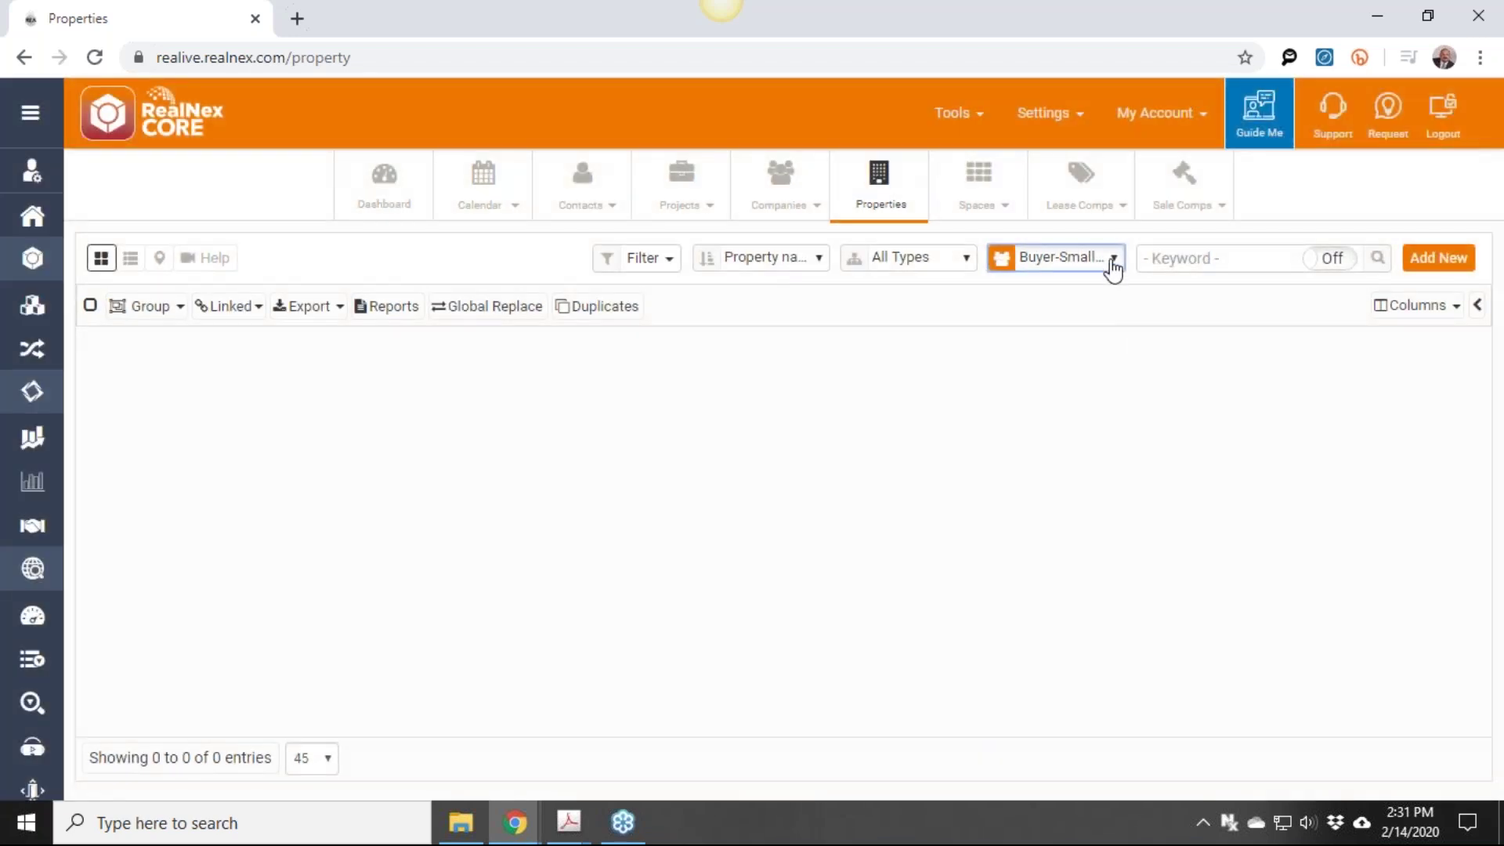
click(1112, 265)
click(1114, 428)
click(1112, 268)
click(1127, 461)
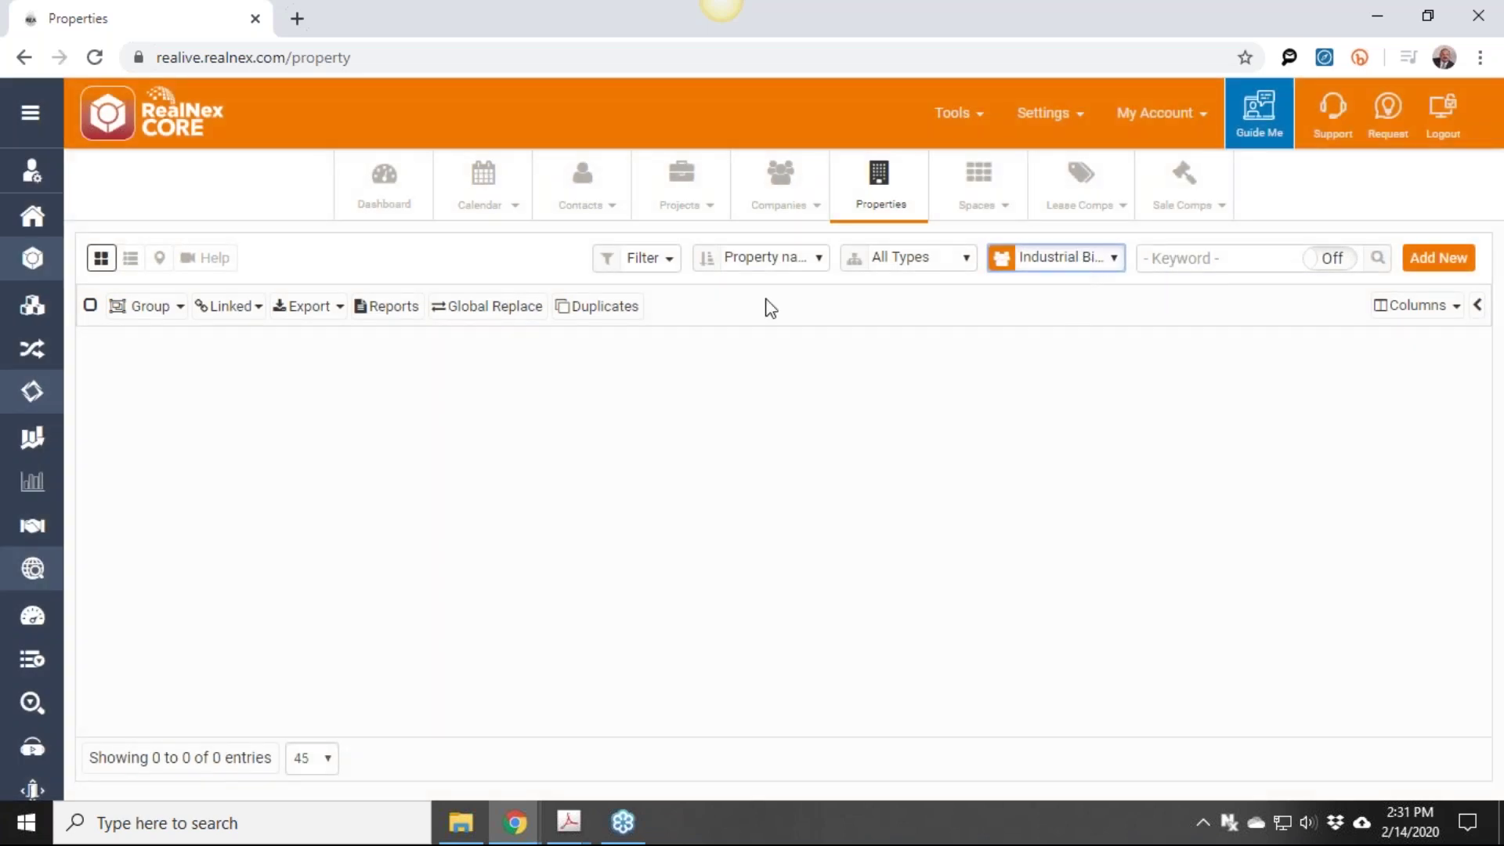
click(595, 178)
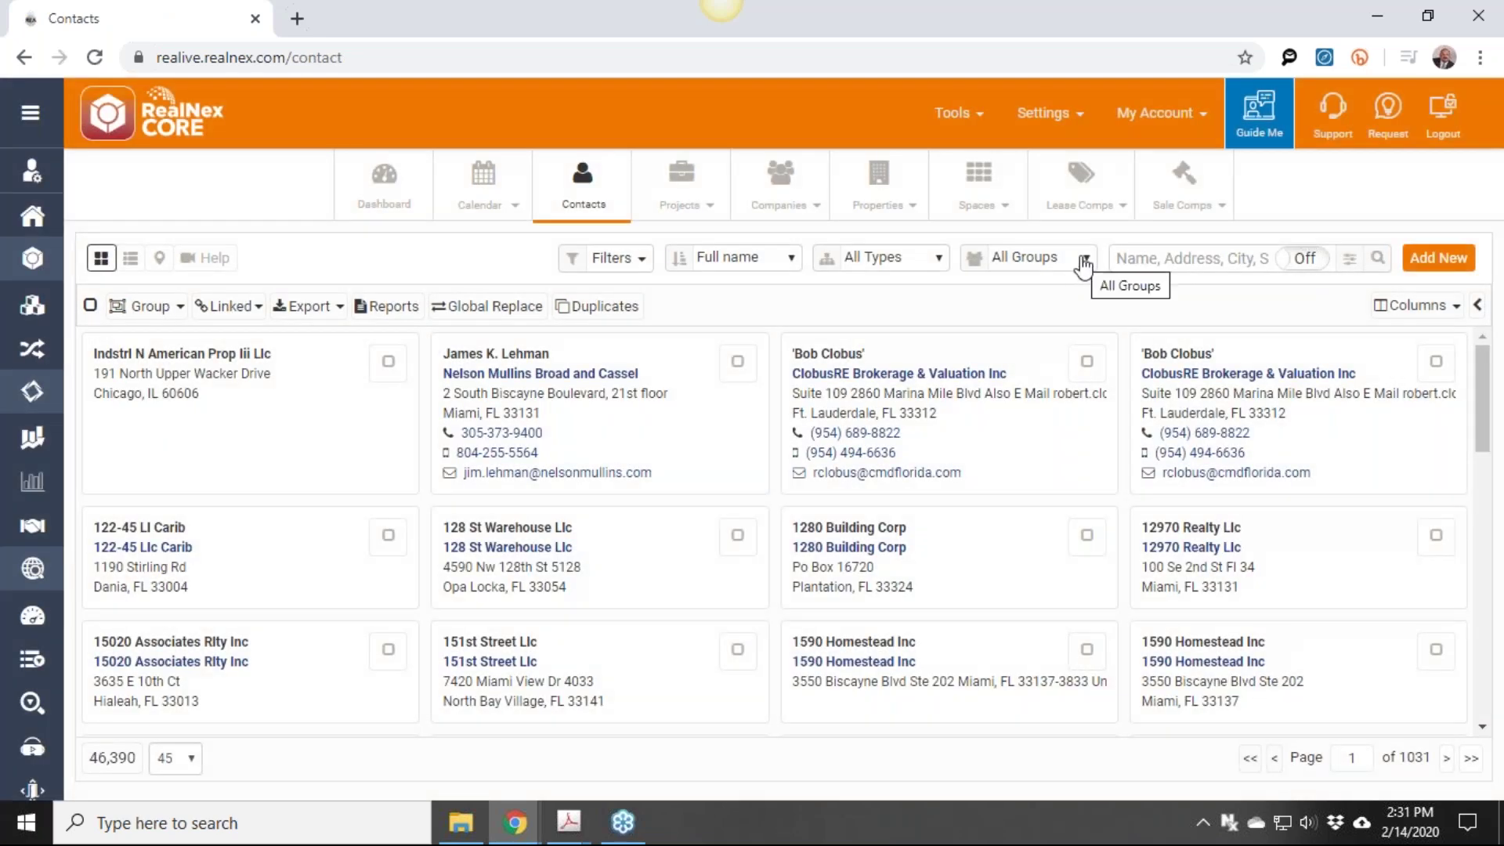
Filter contacts by Buyer-Large Bay, Buyer-Sale Lease-back, then Buyer-Small Bay (seven contacts)
click(1088, 266)
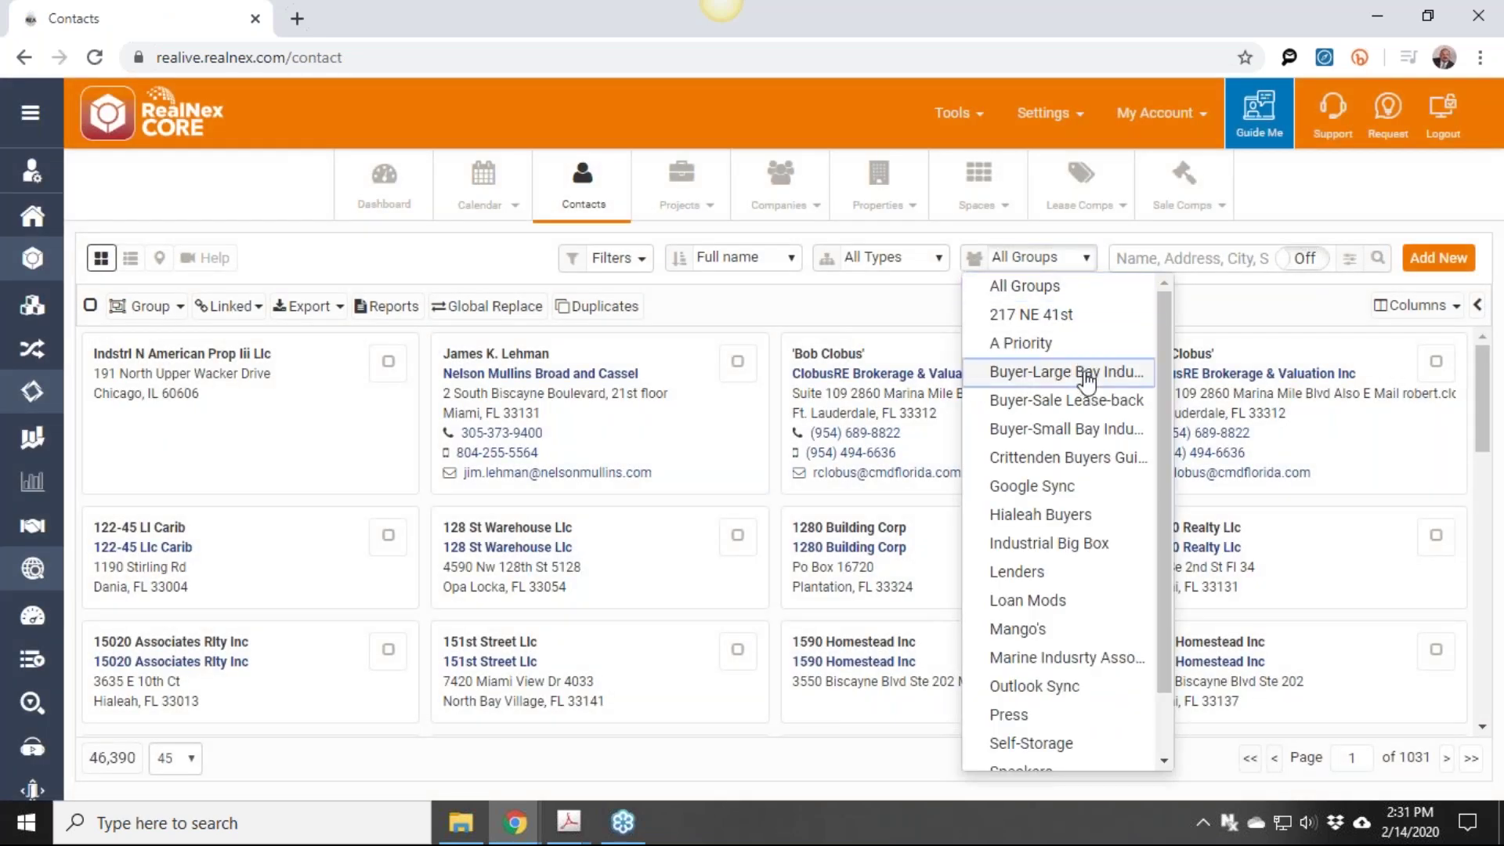
click(1080, 371)
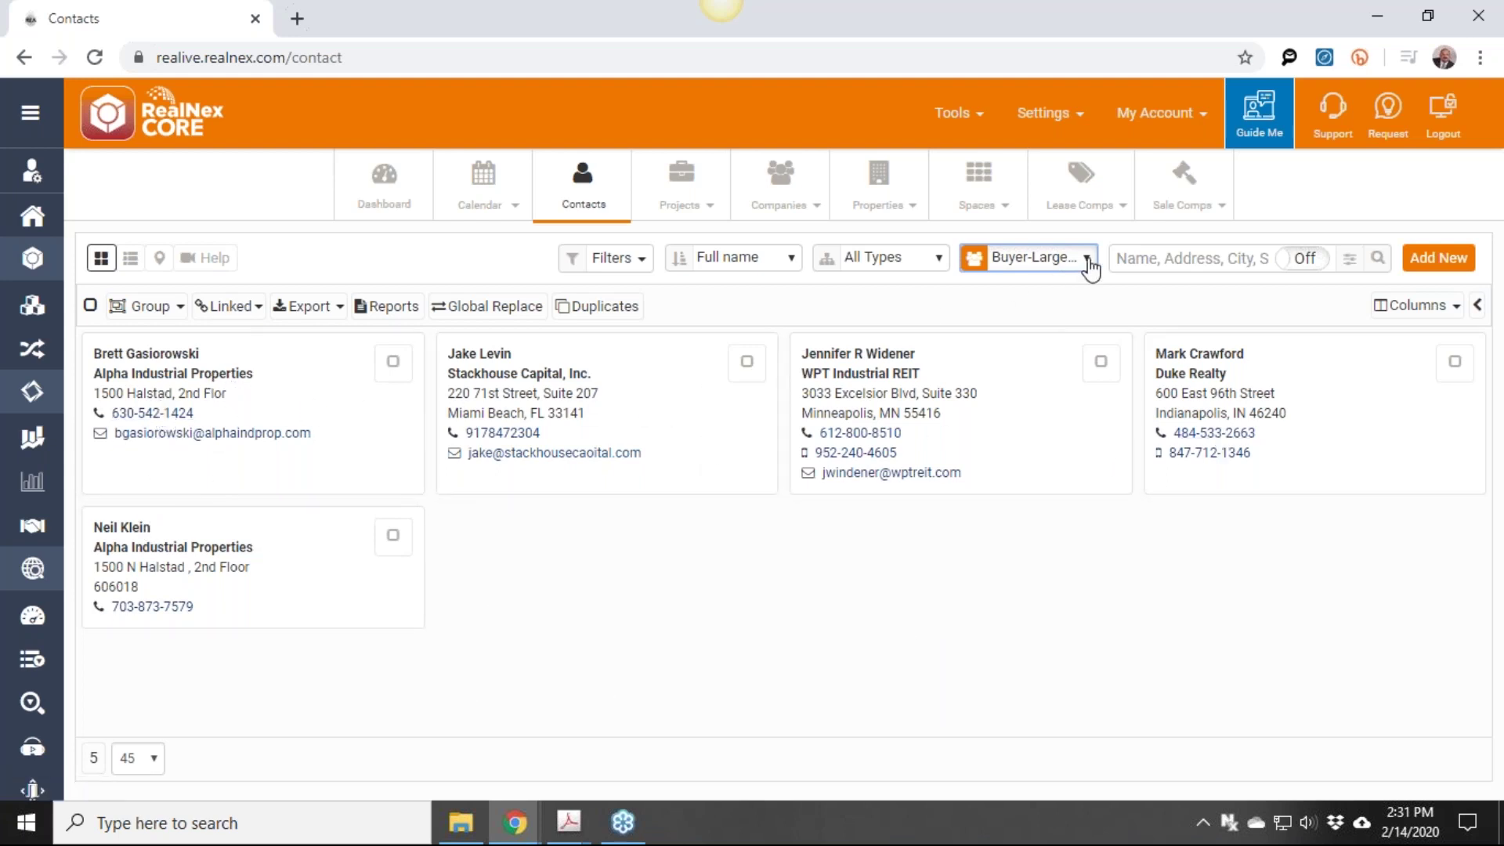
click(1088, 260)
click(1095, 407)
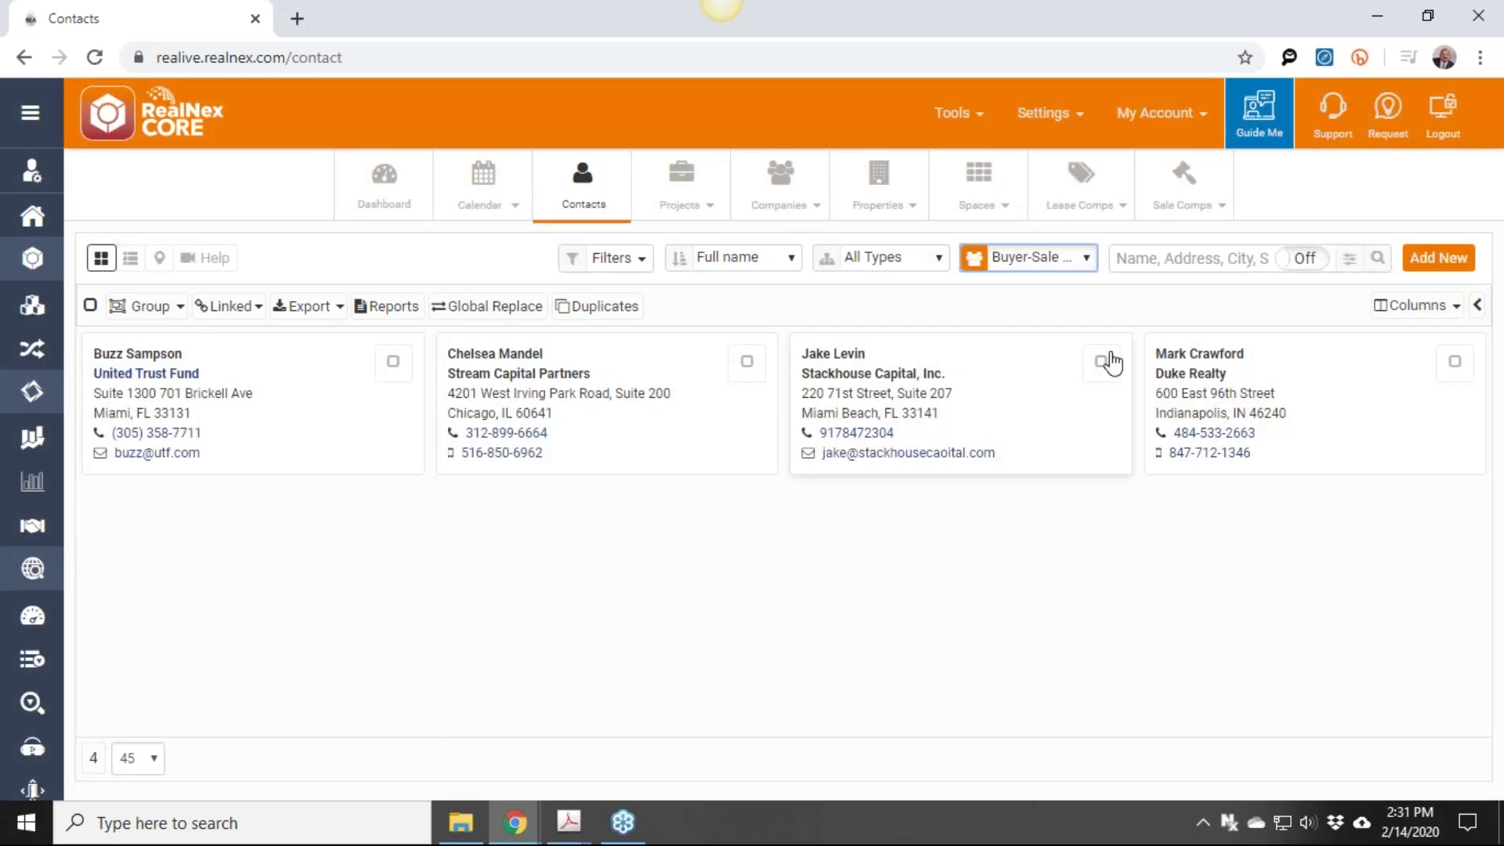
click(1094, 266)
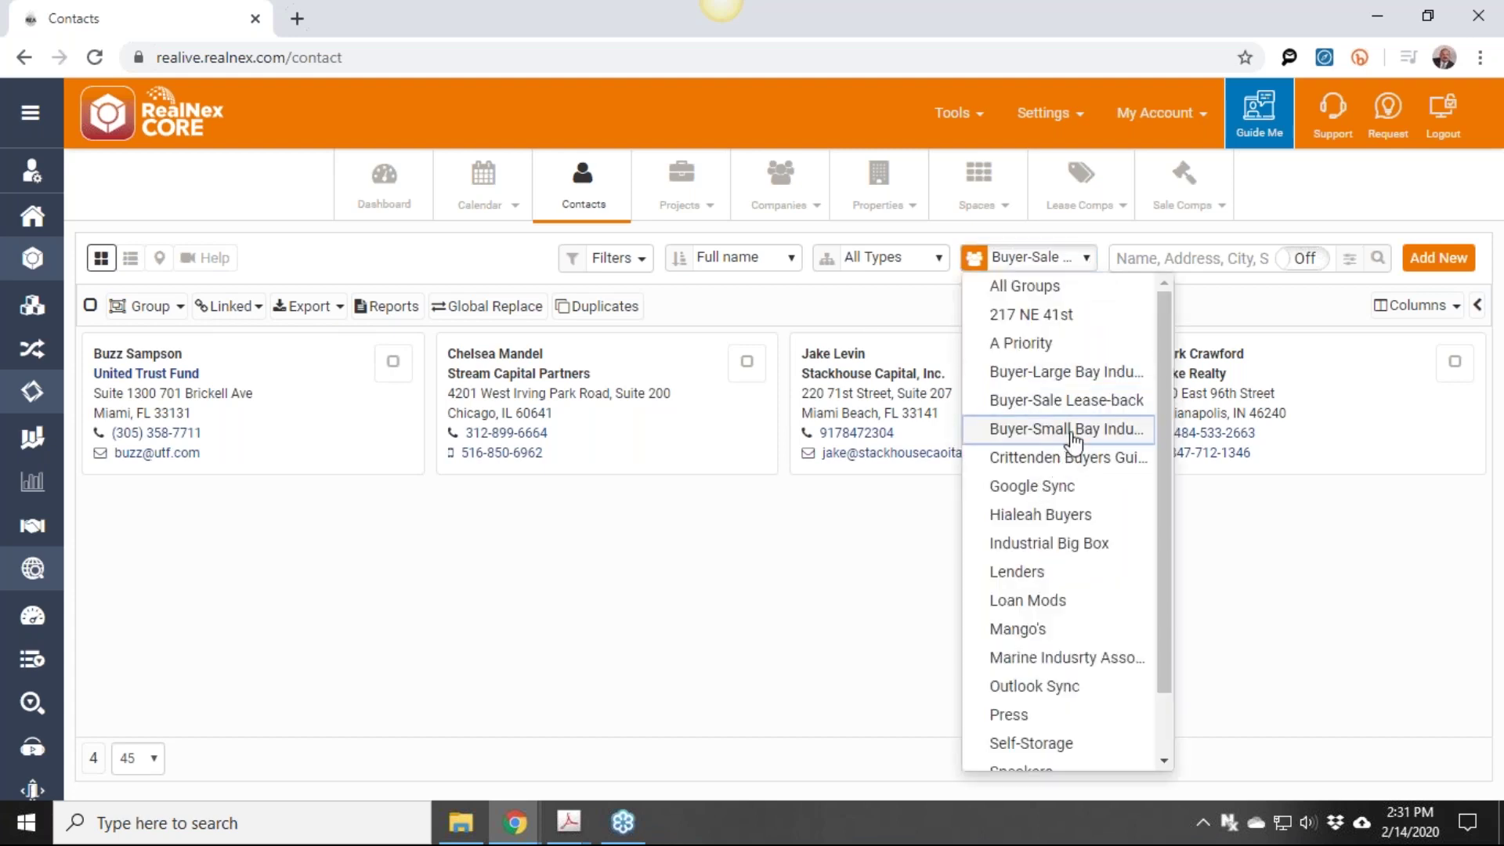
click(1059, 427)
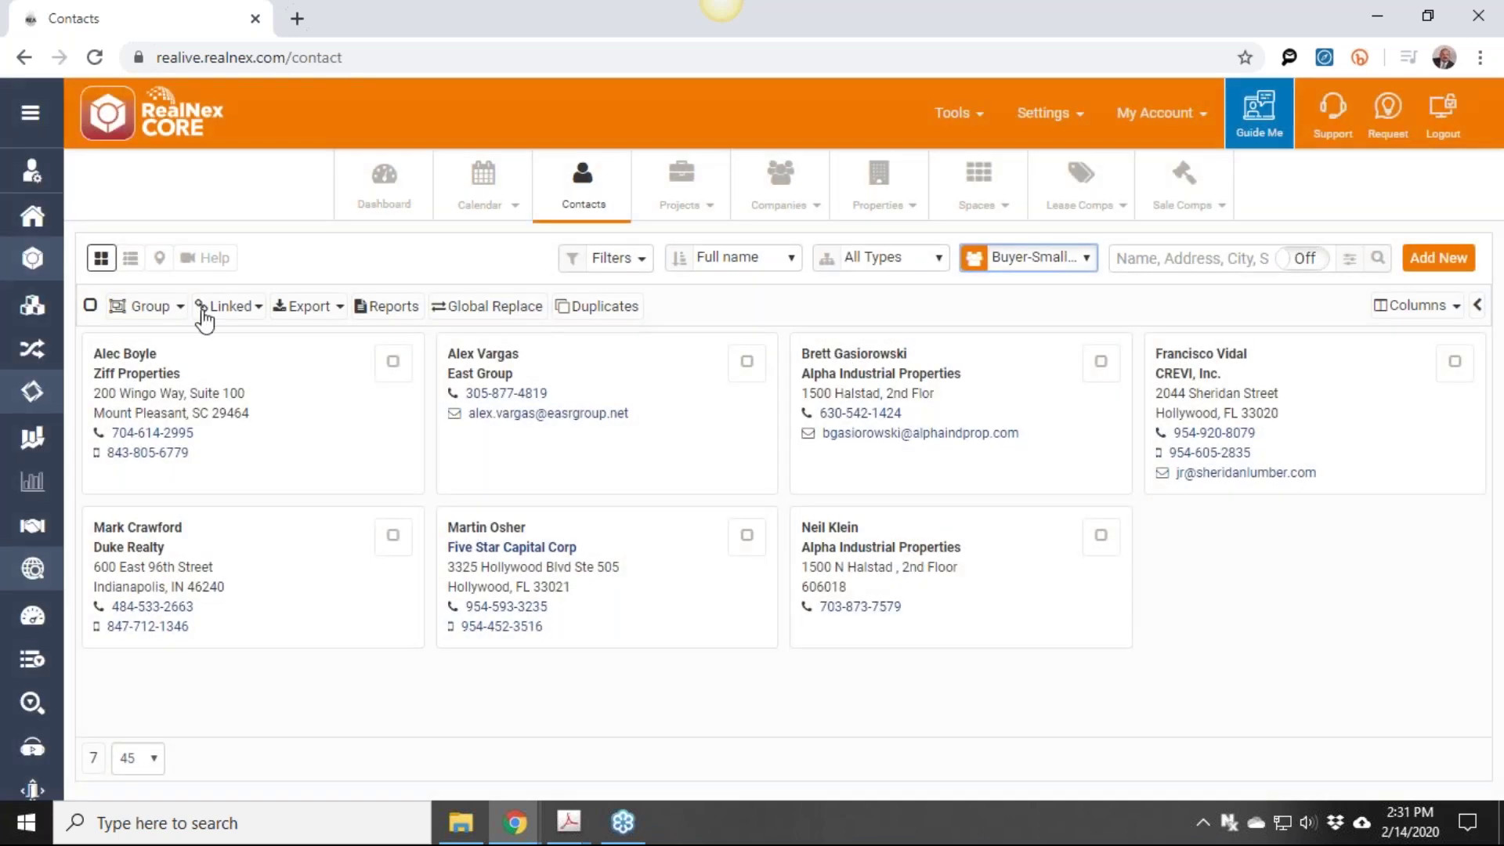
click(32, 437)
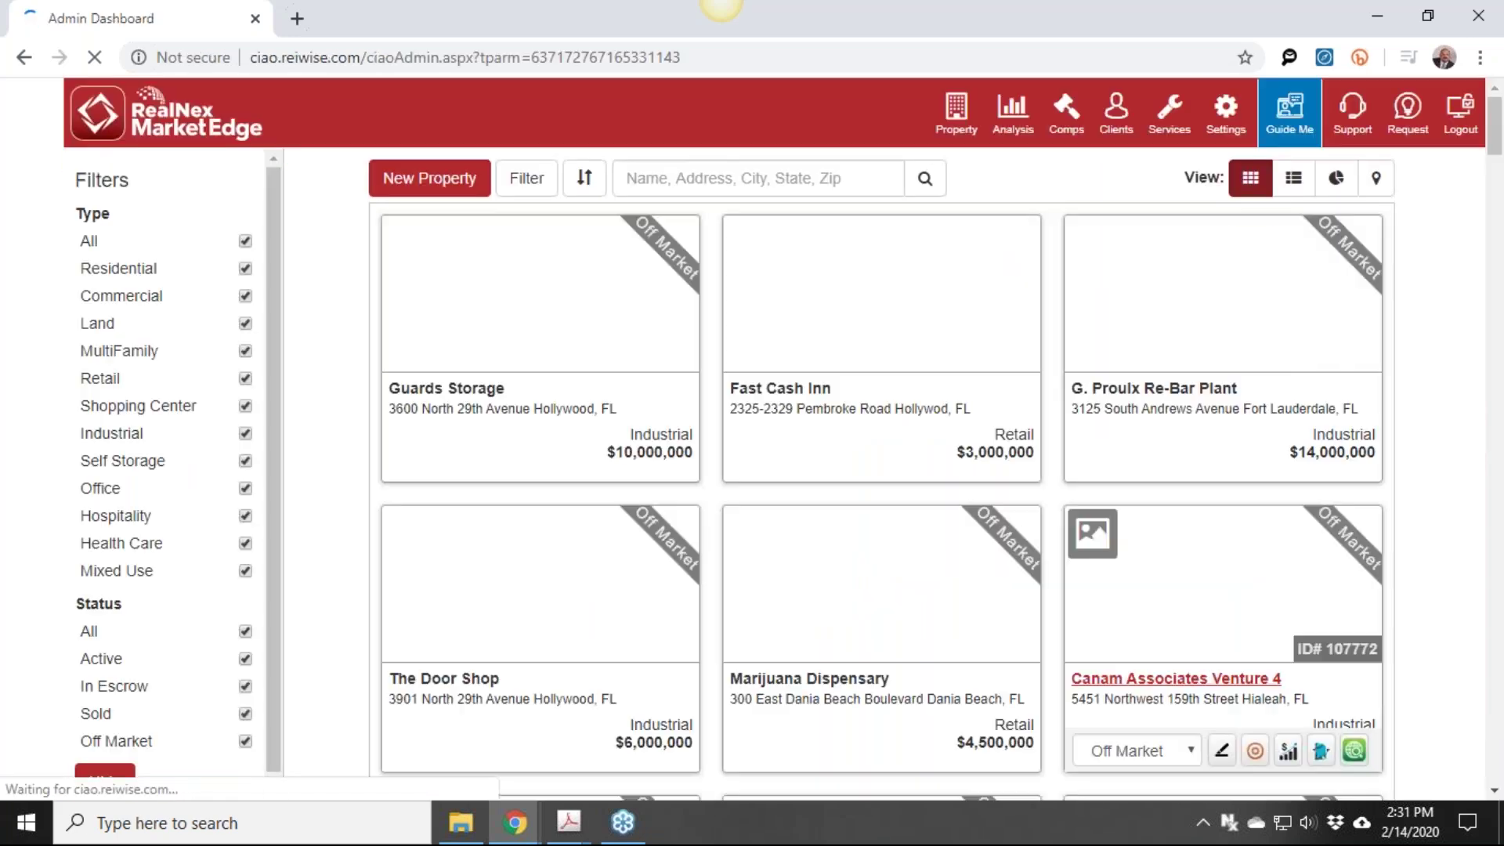
Scroll the MarketEdge property grid and open the 2501 S. Meridian Street analysis
mouse_move(942, 431)
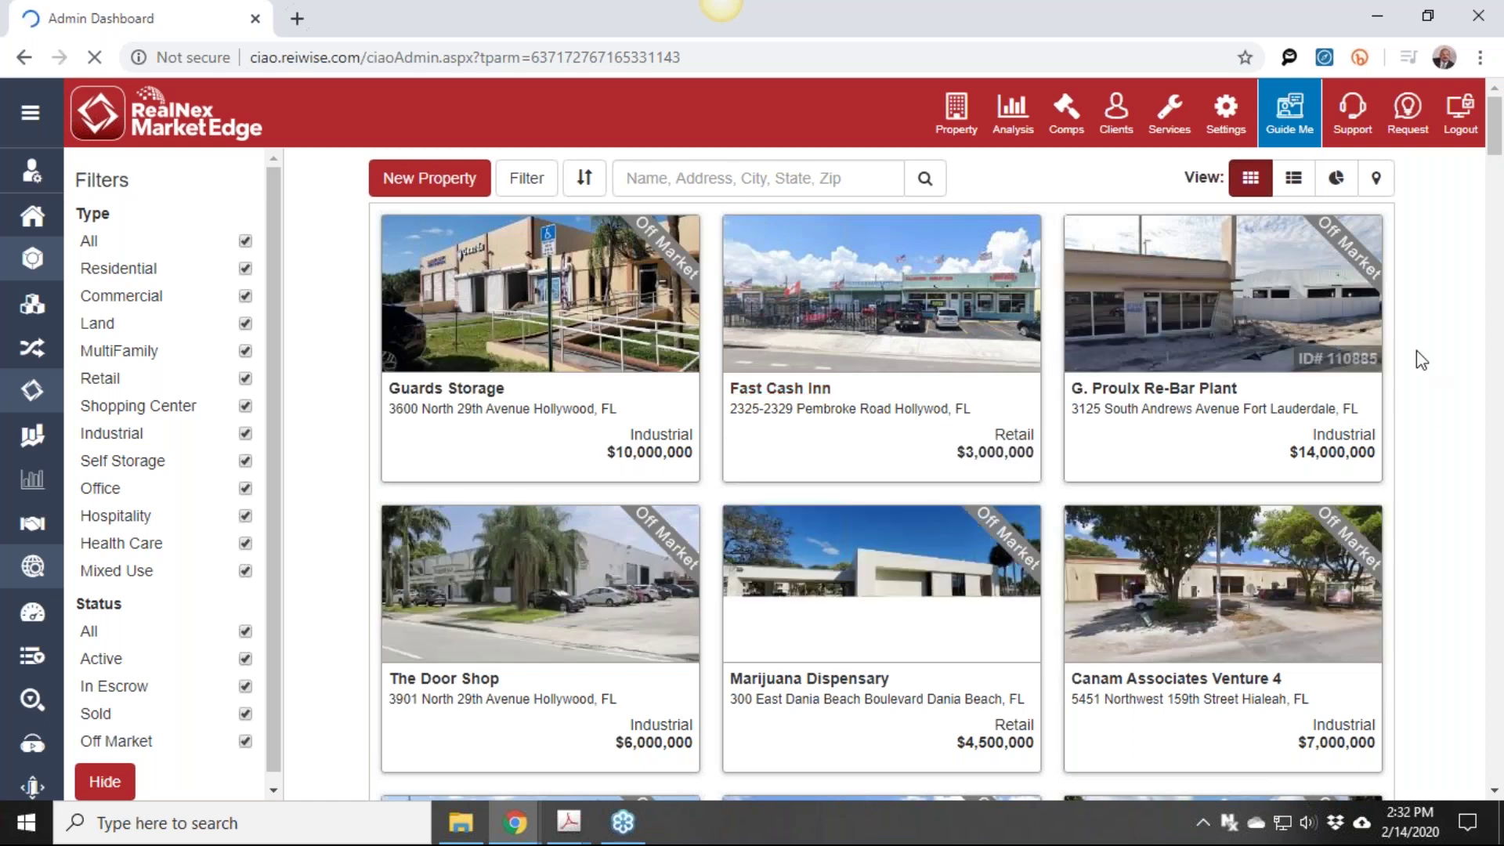
scroll(1447, 417, down, 1)
scroll(1450, 415, down, 3)
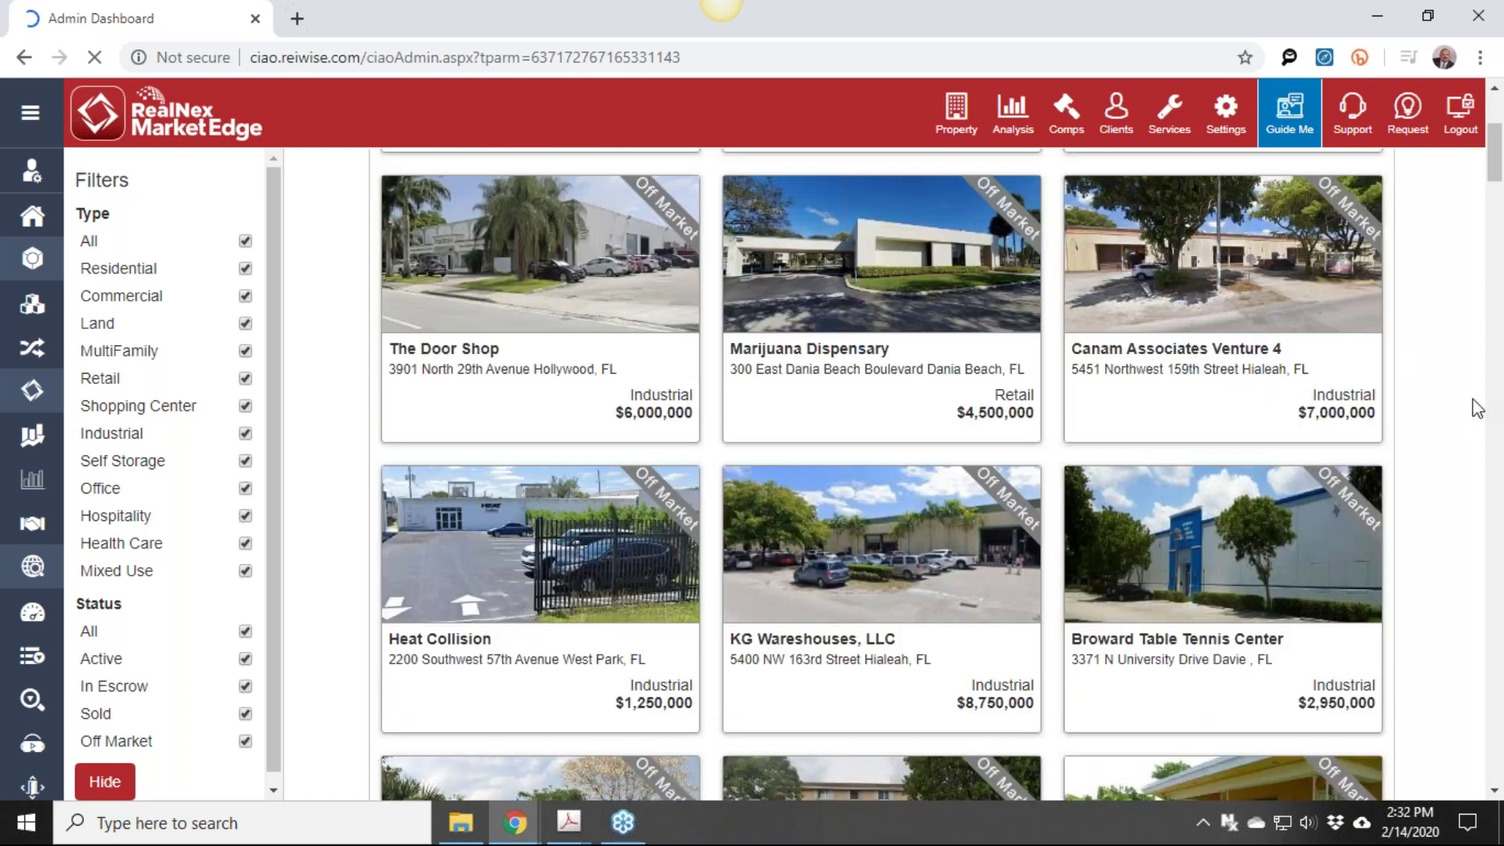
scroll(1477, 407, down, 2)
scroll(1477, 407, down, 2)
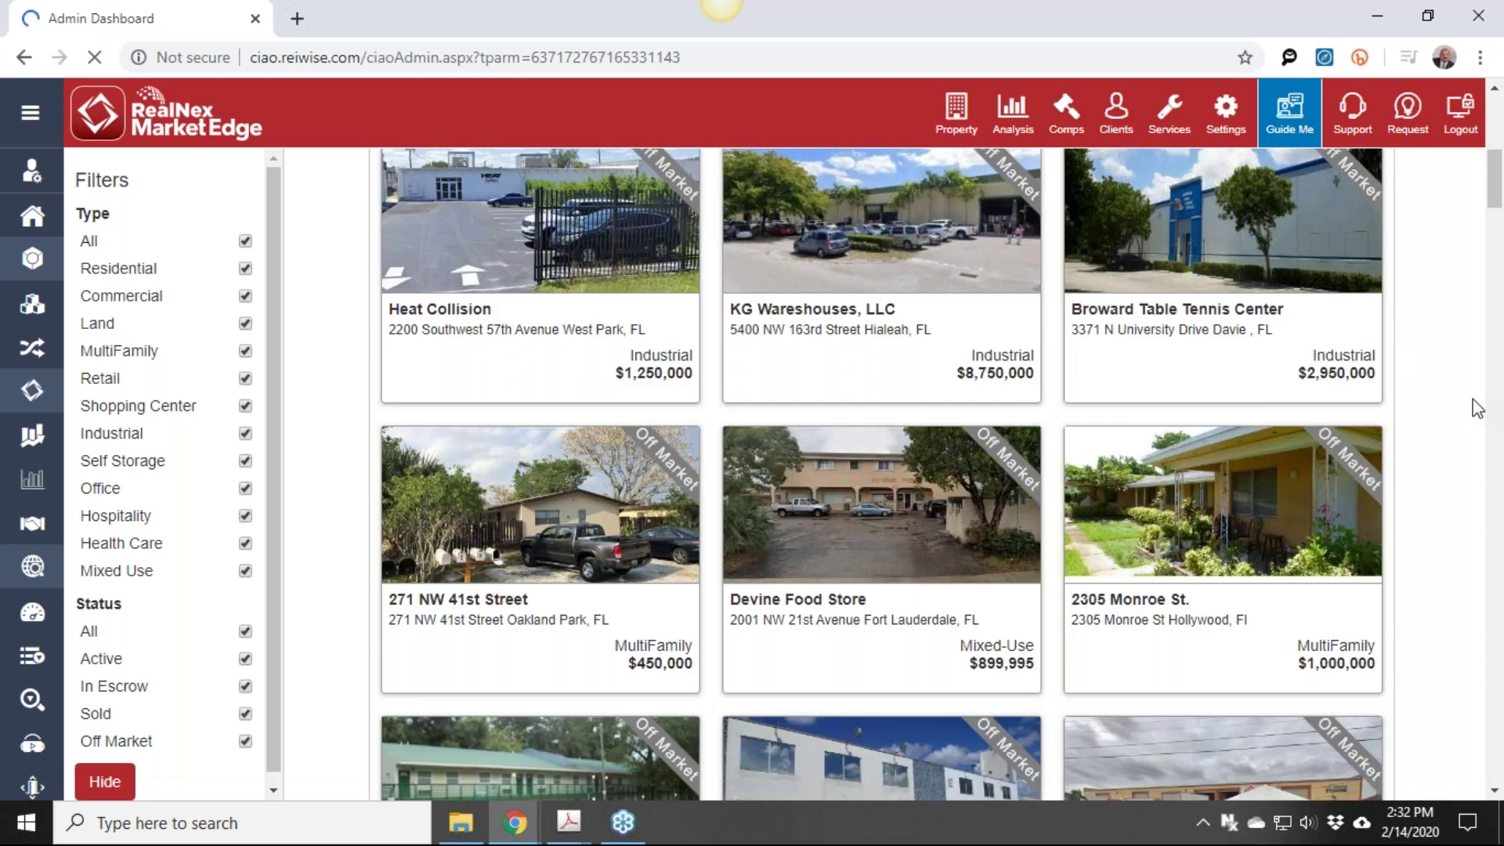
scroll(1477, 408, down, 2)
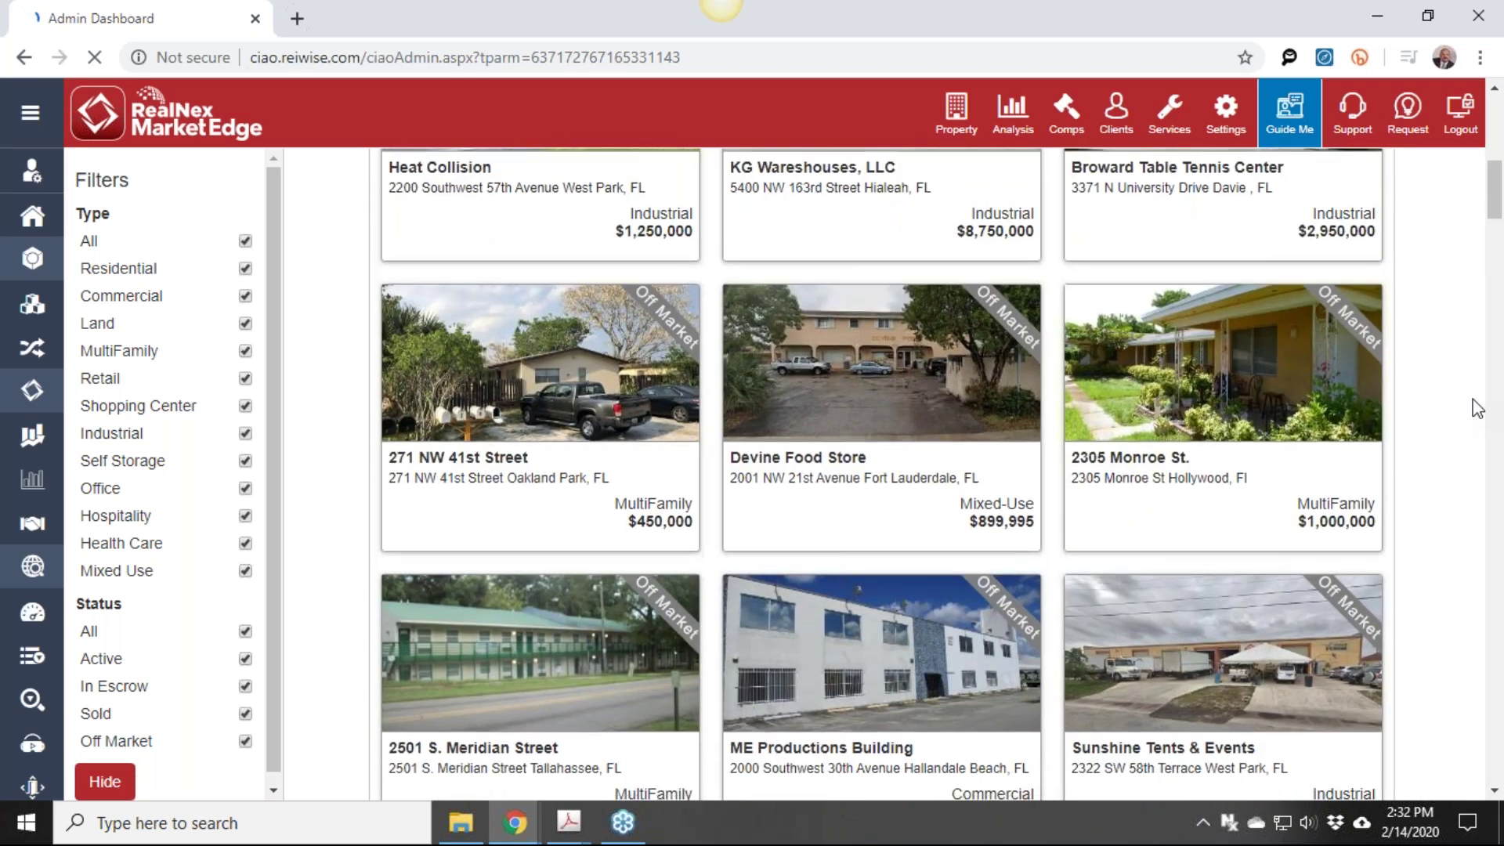
scroll(1473, 407, down, 3)
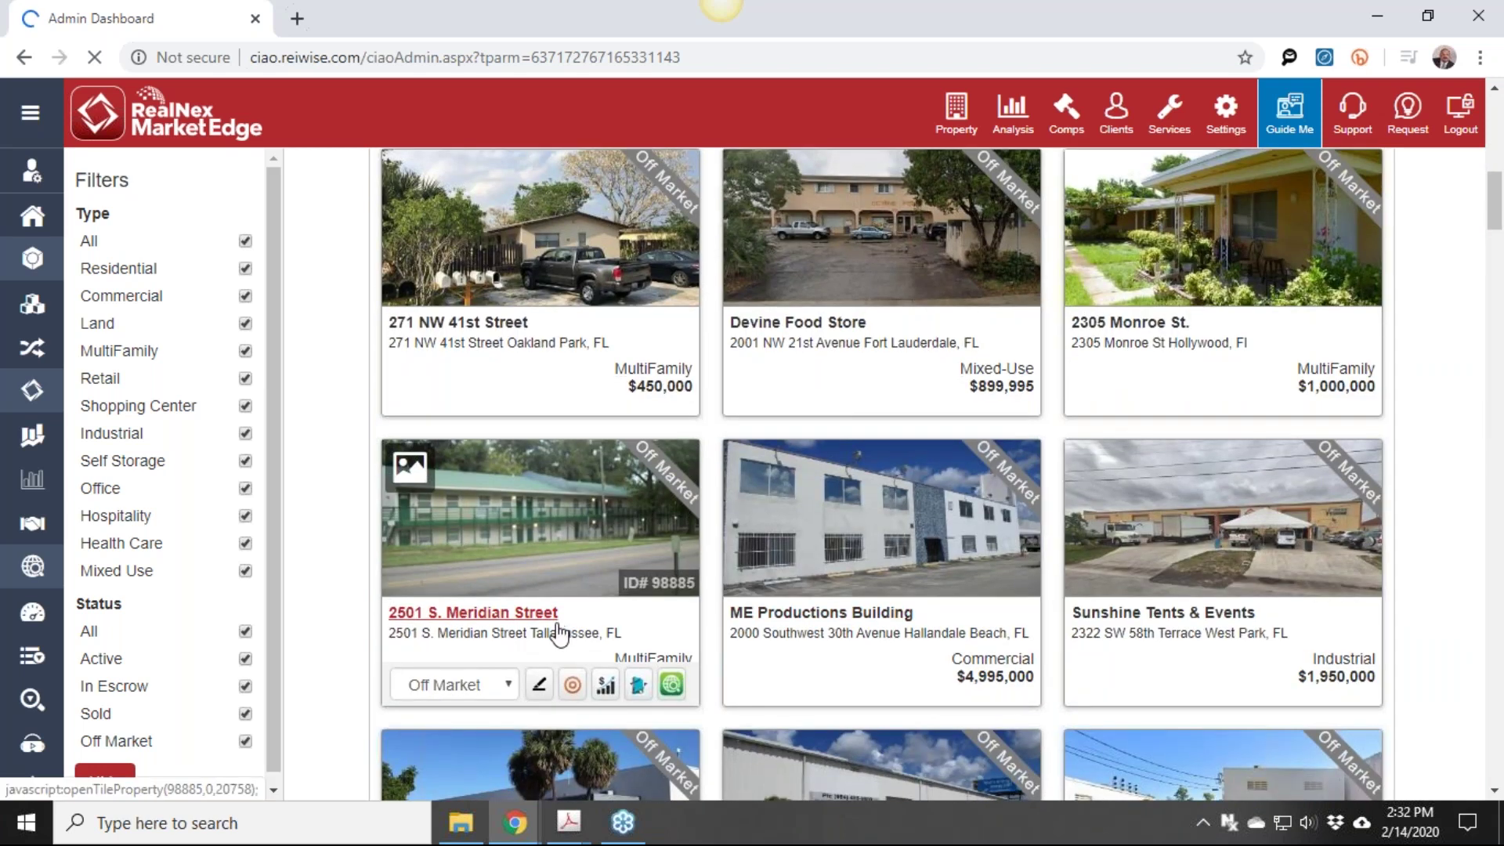
scroll(589, 586, down, 2)
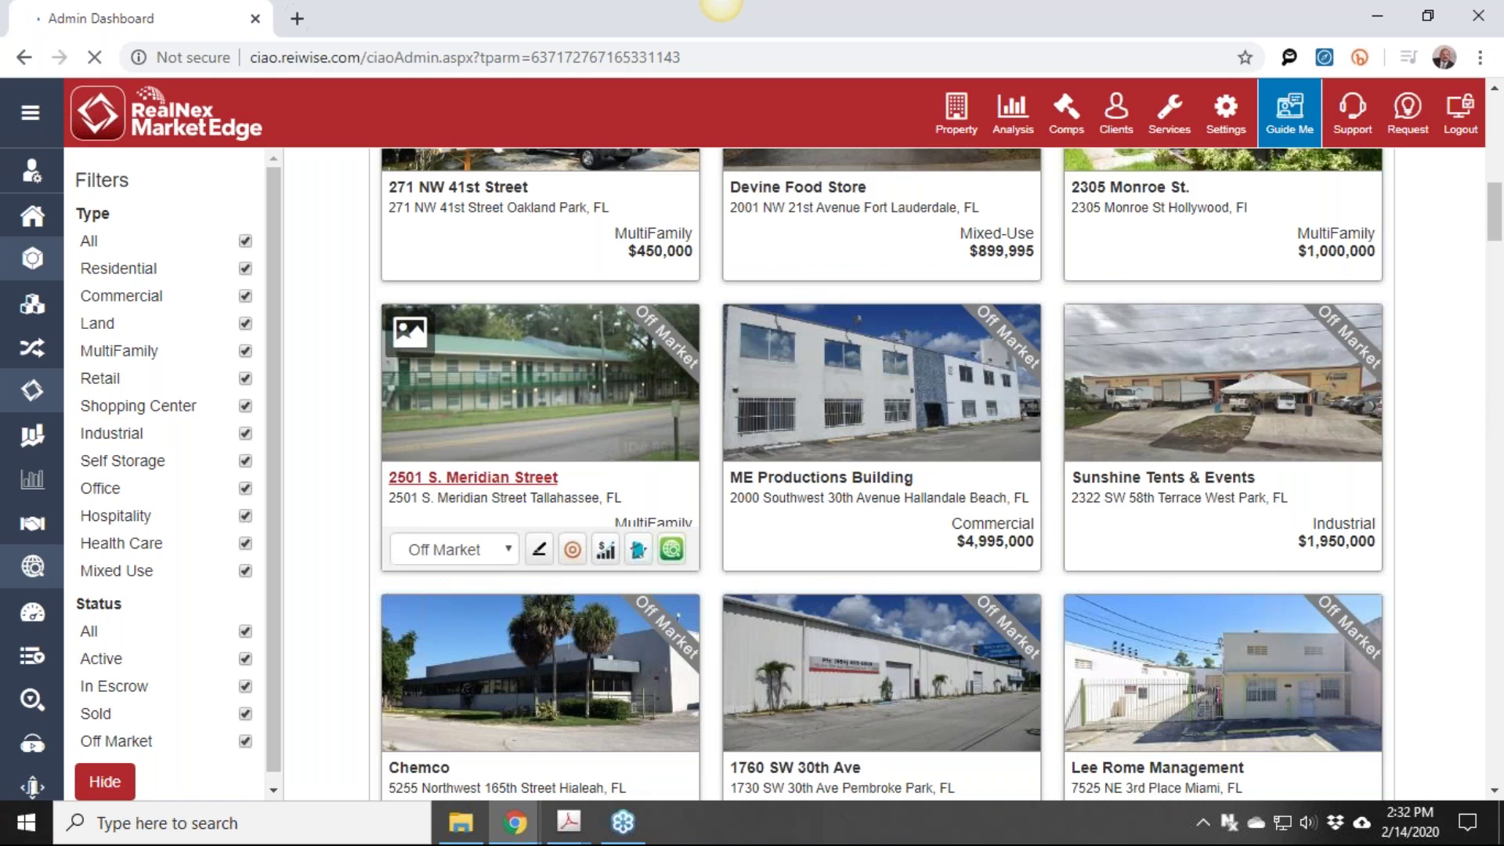
scroll(505, 499, down, 1)
scroll(505, 499, down, 3)
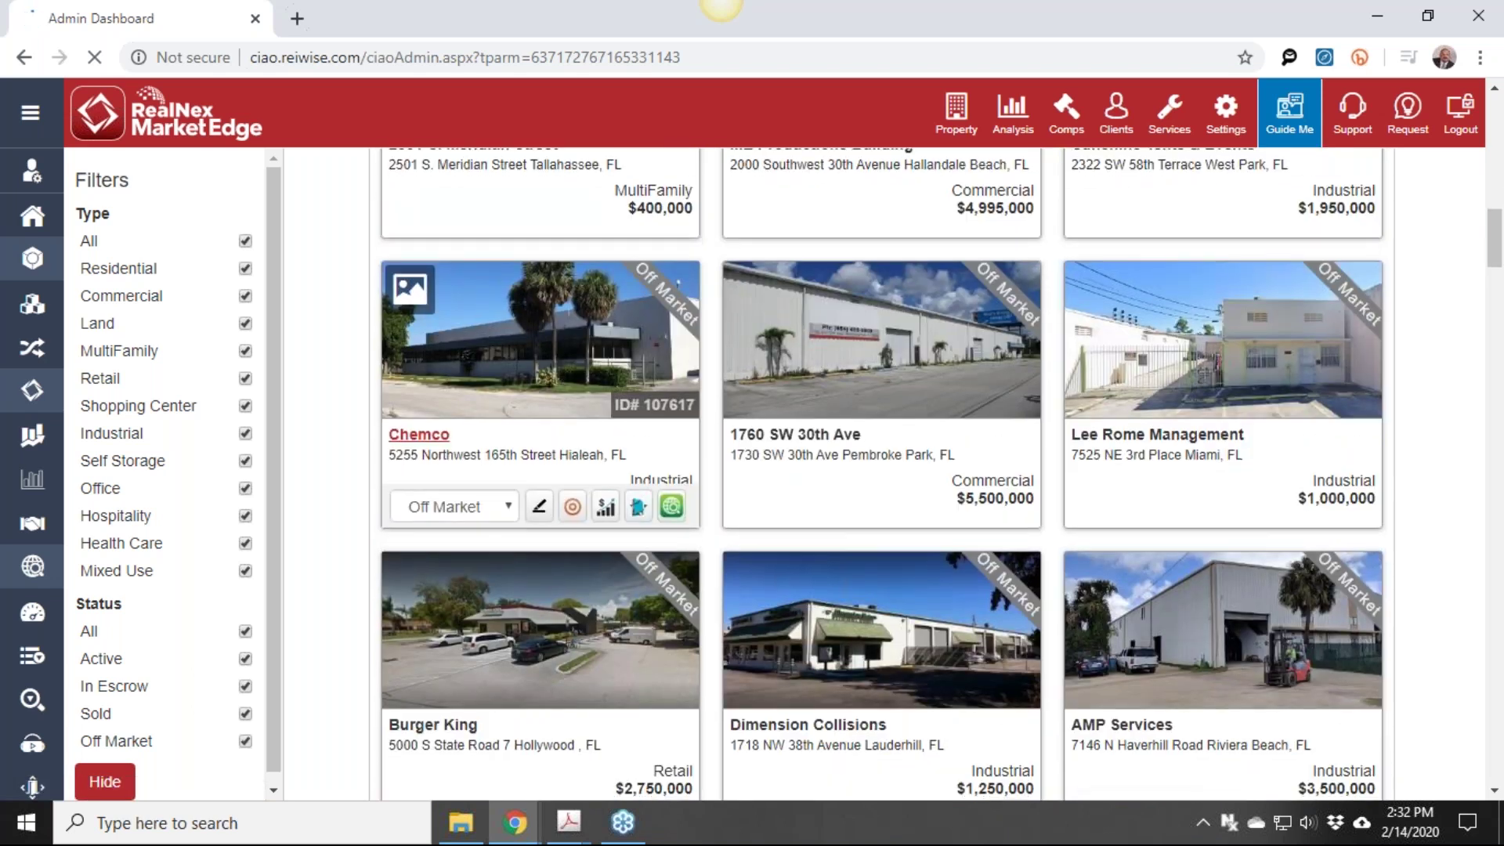
scroll(492, 500, down, 5)
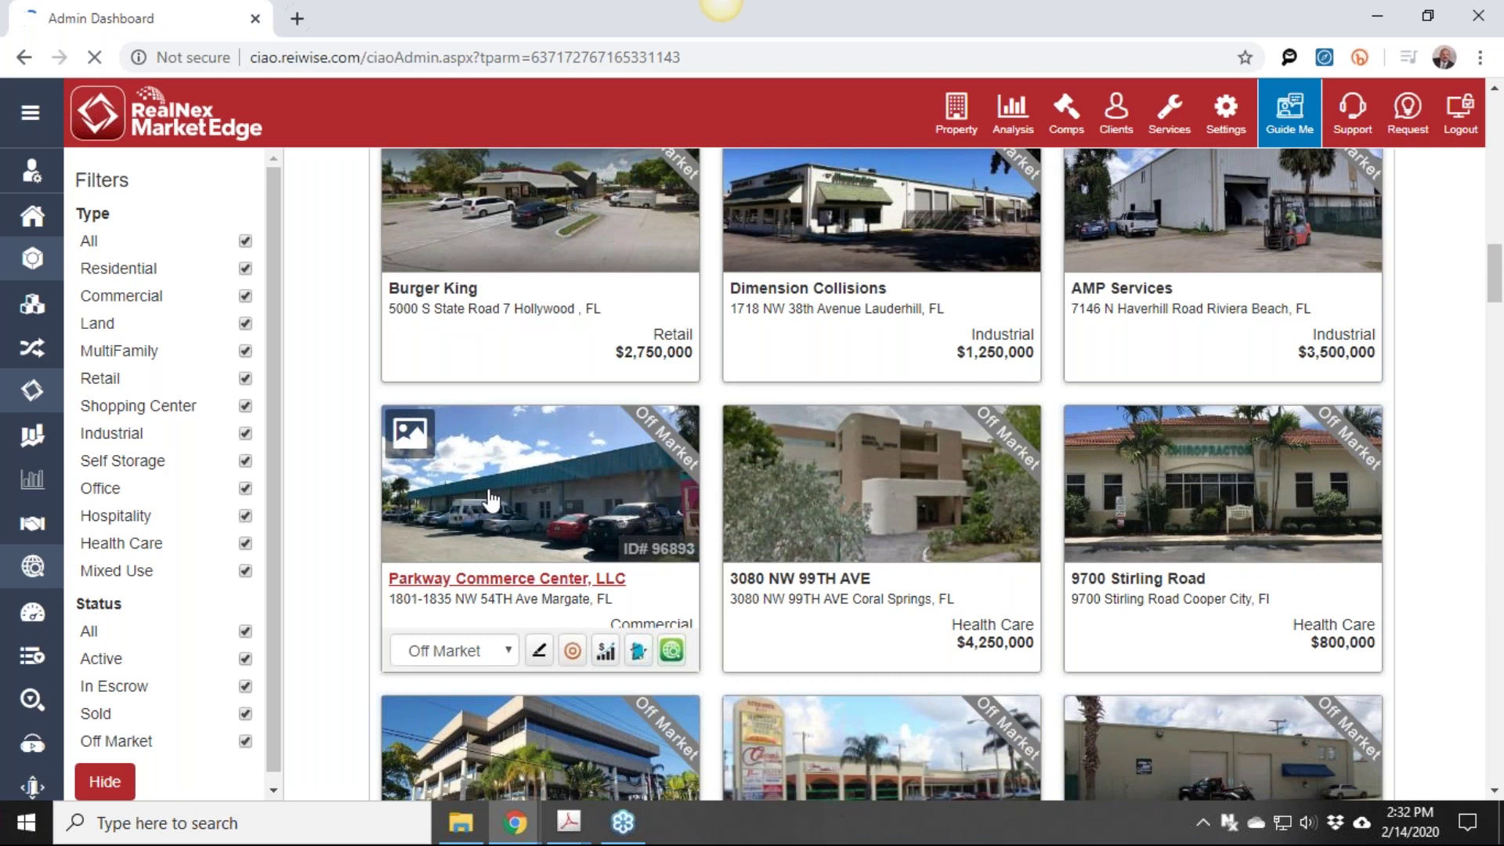
scroll(492, 500, up, 4)
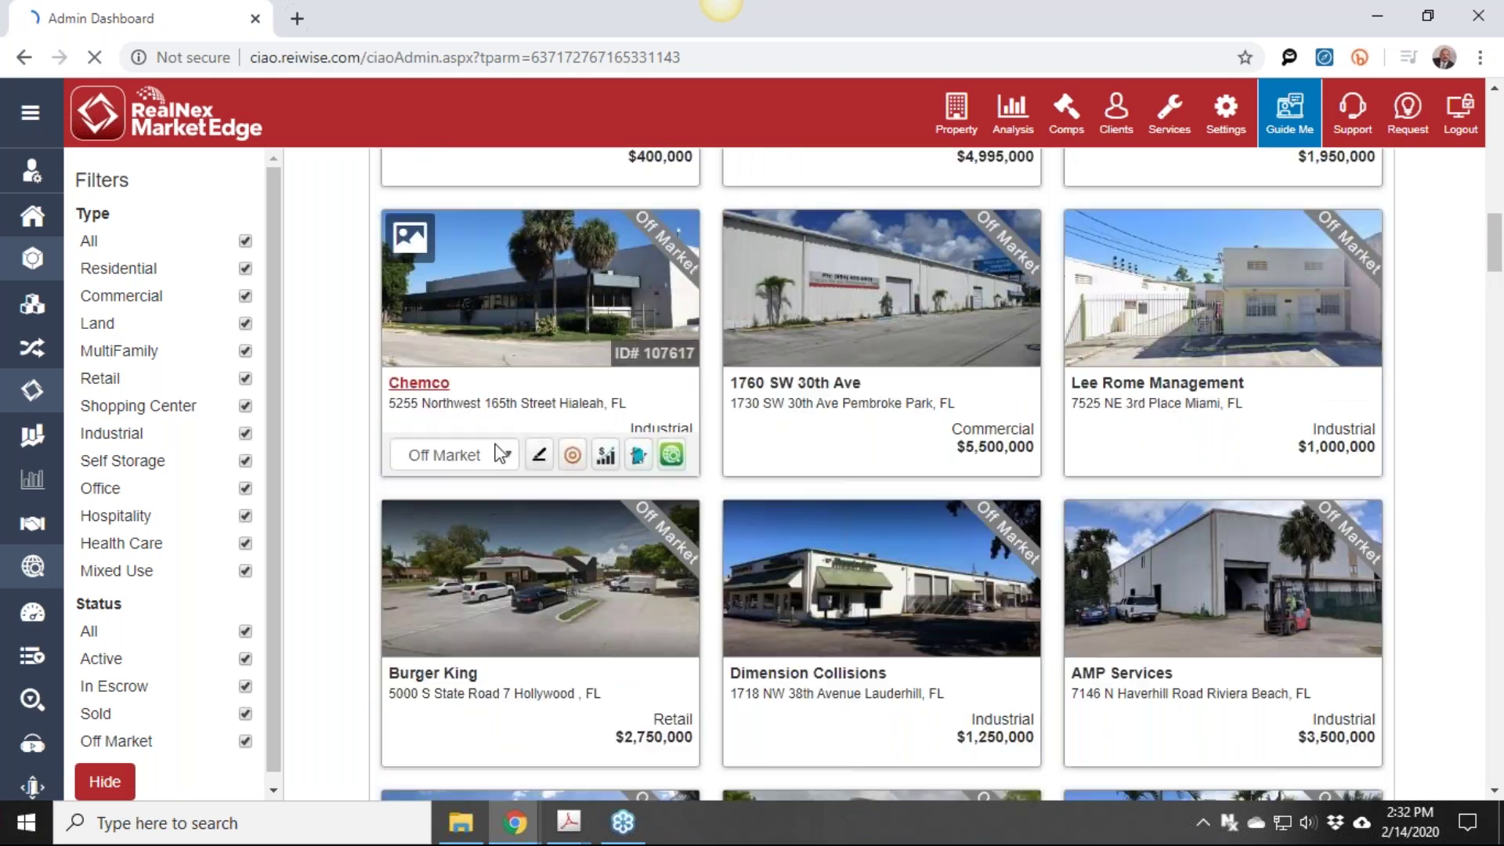
scroll(498, 452, up, 3)
scroll(498, 453, up, 2)
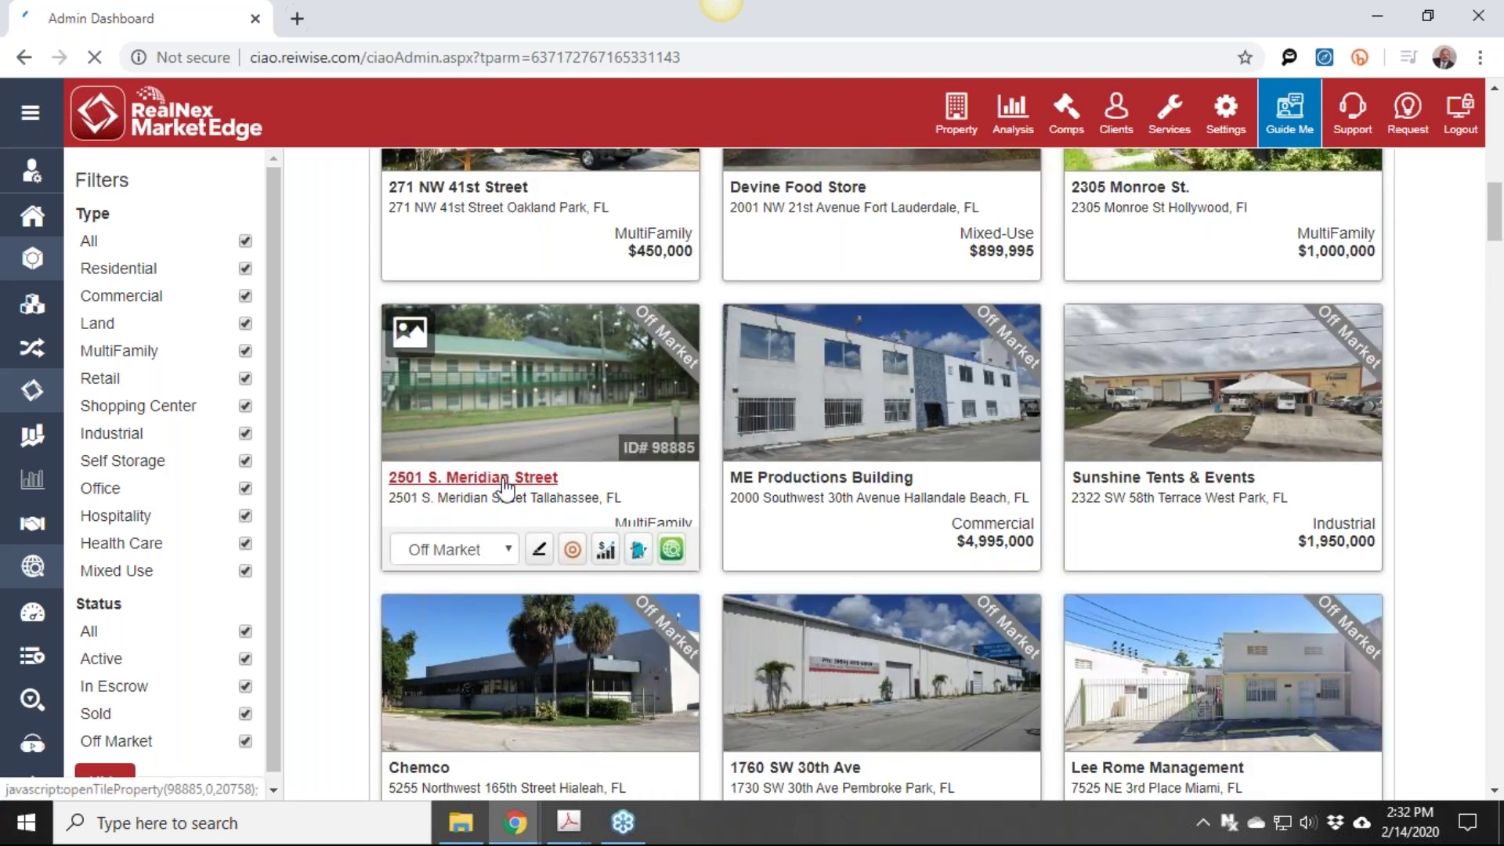
click(504, 480)
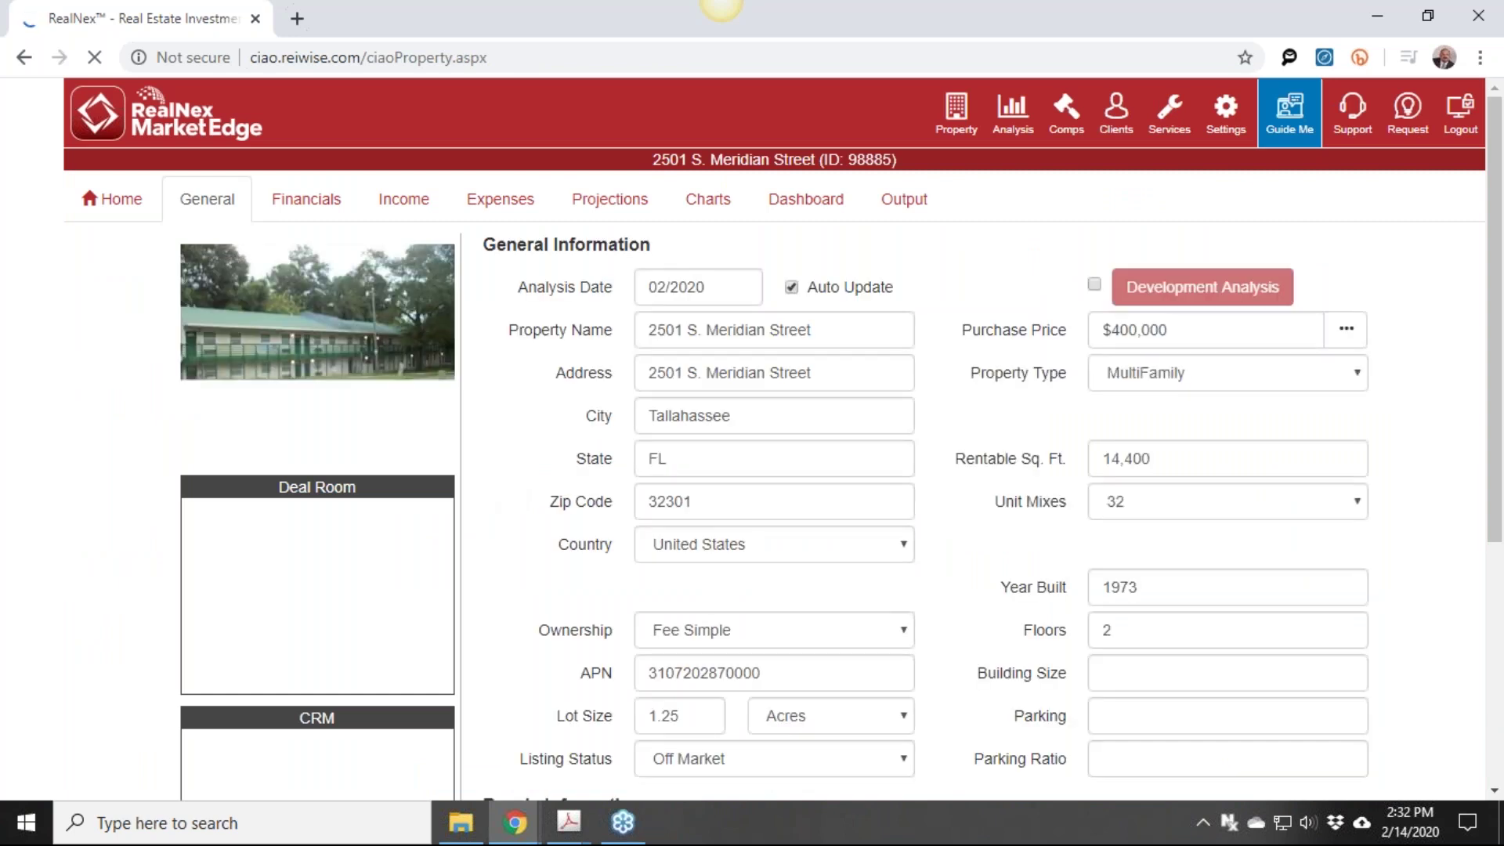
click(516, 206)
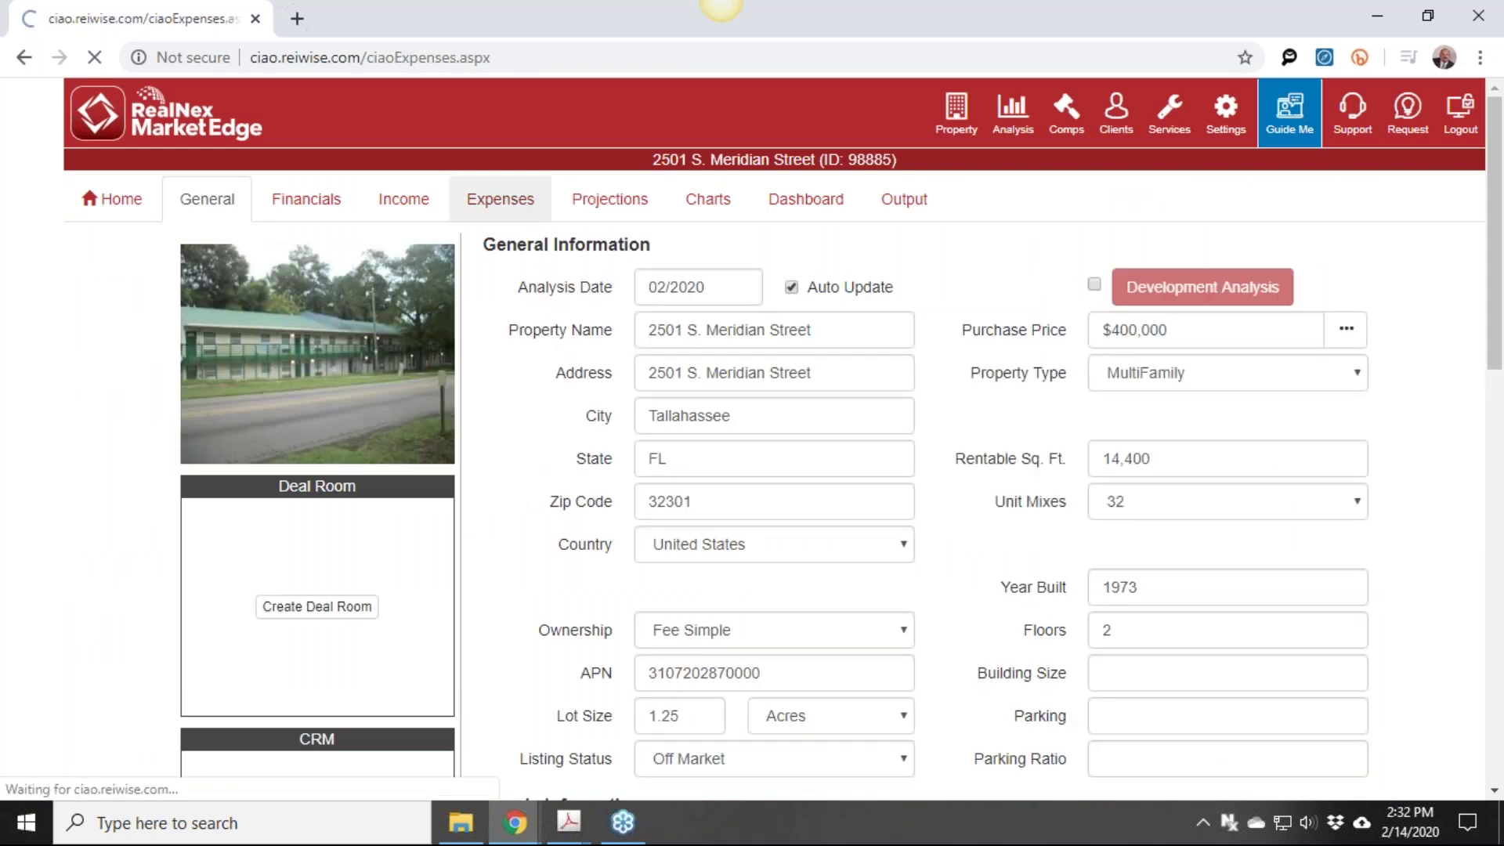
scroll(1286, 476, down, 3)
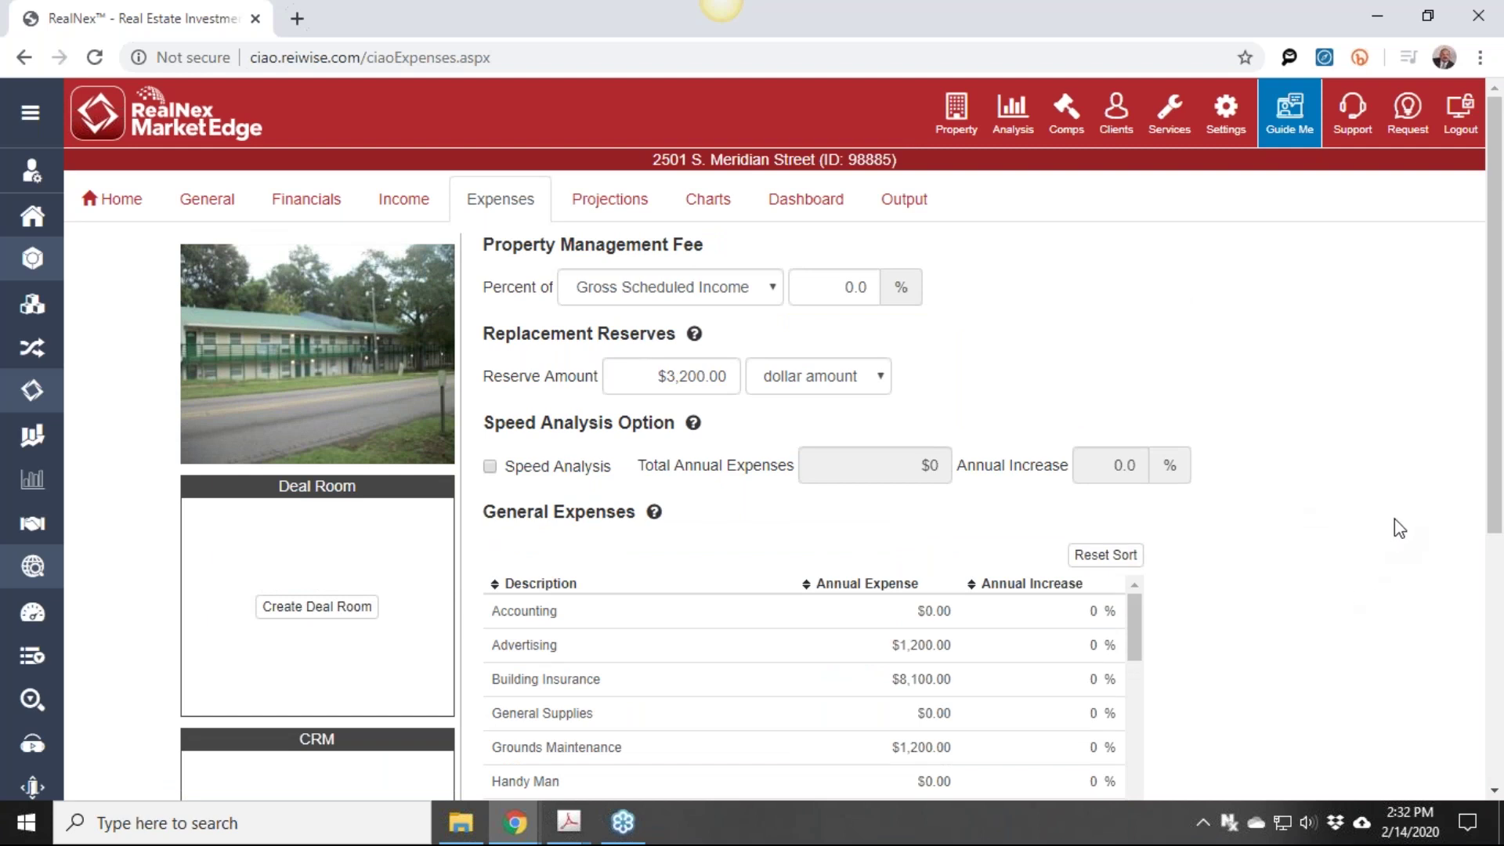
scroll(1395, 519, down, 1)
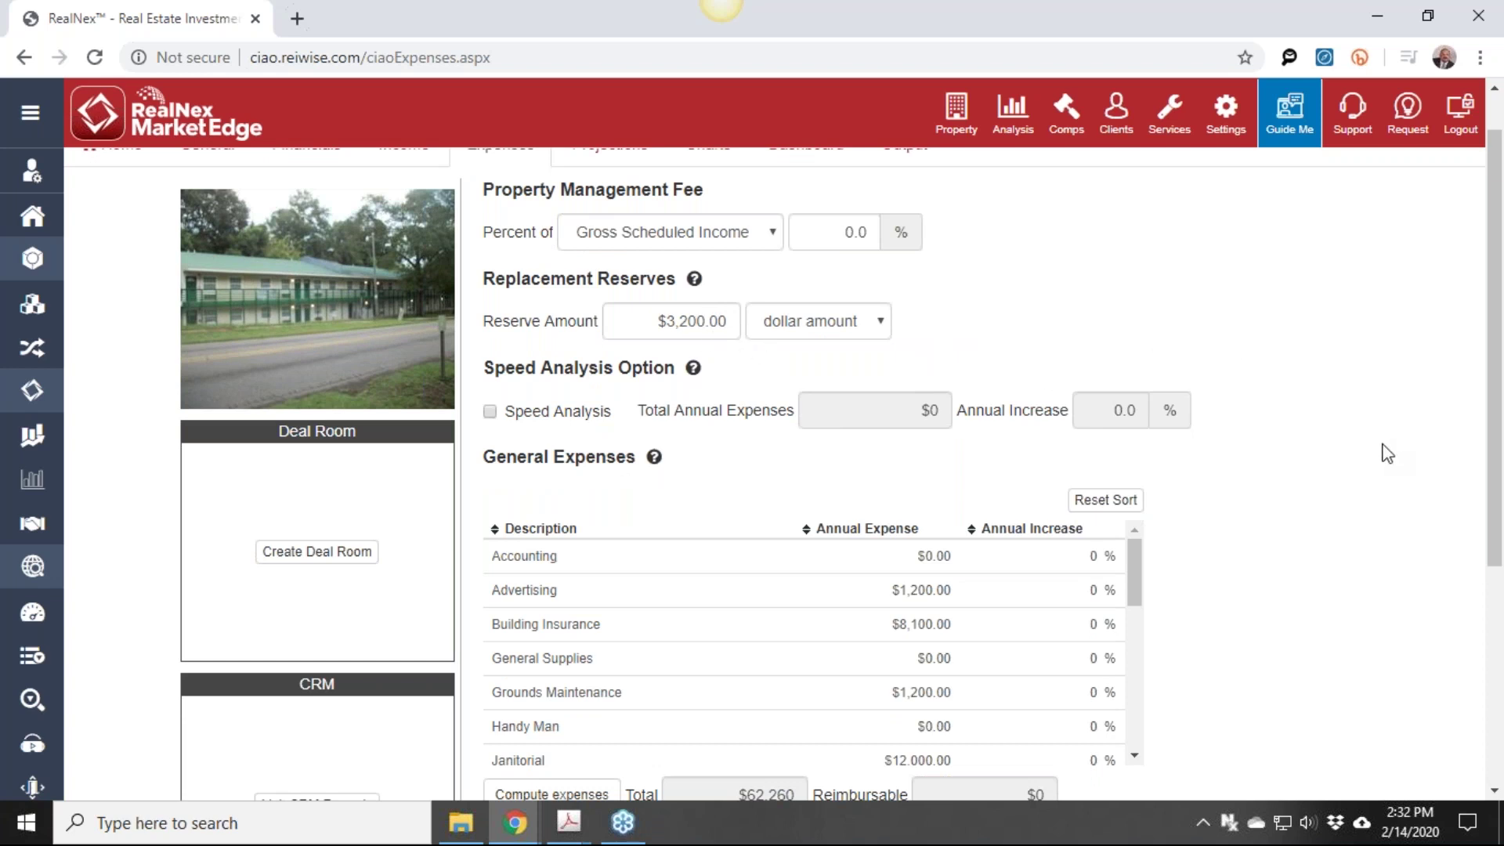
scroll(1389, 454, down, 4)
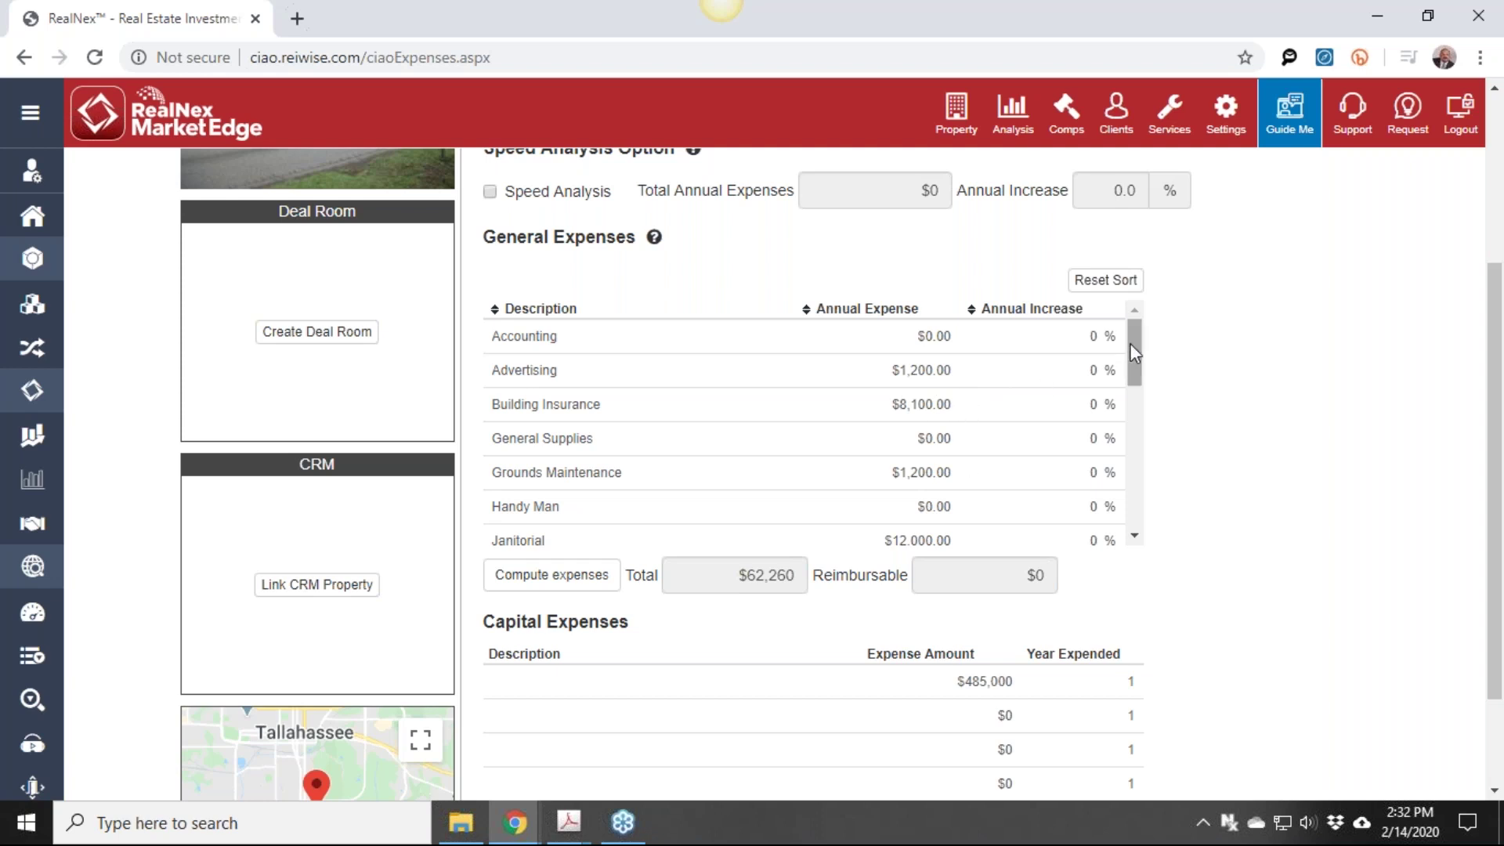
drag(1130, 345, 1142, 527)
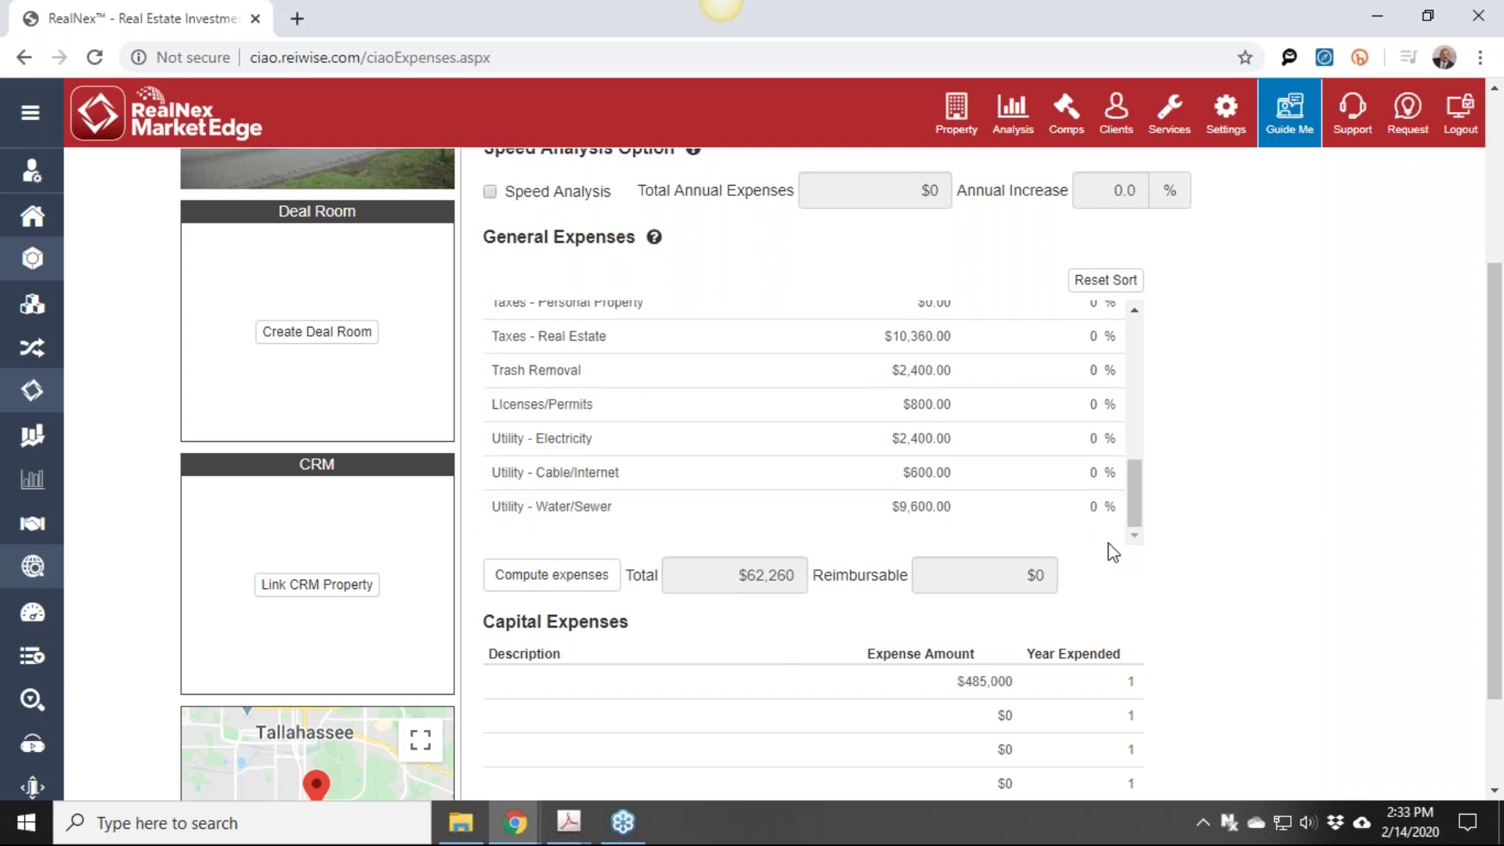
scroll(1289, 434, down, 1)
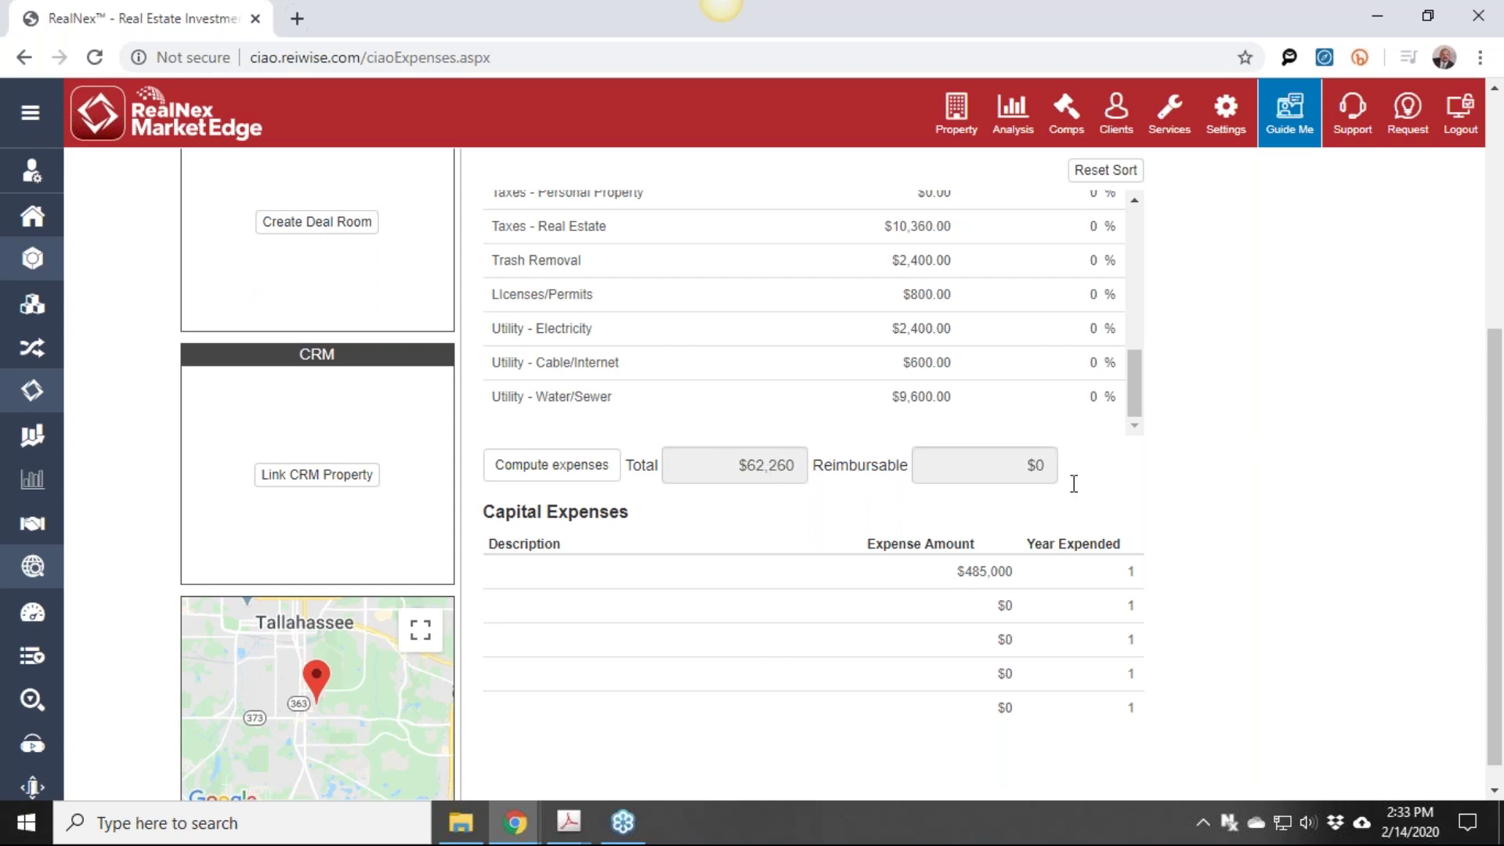
scroll(1128, 540, up, 5)
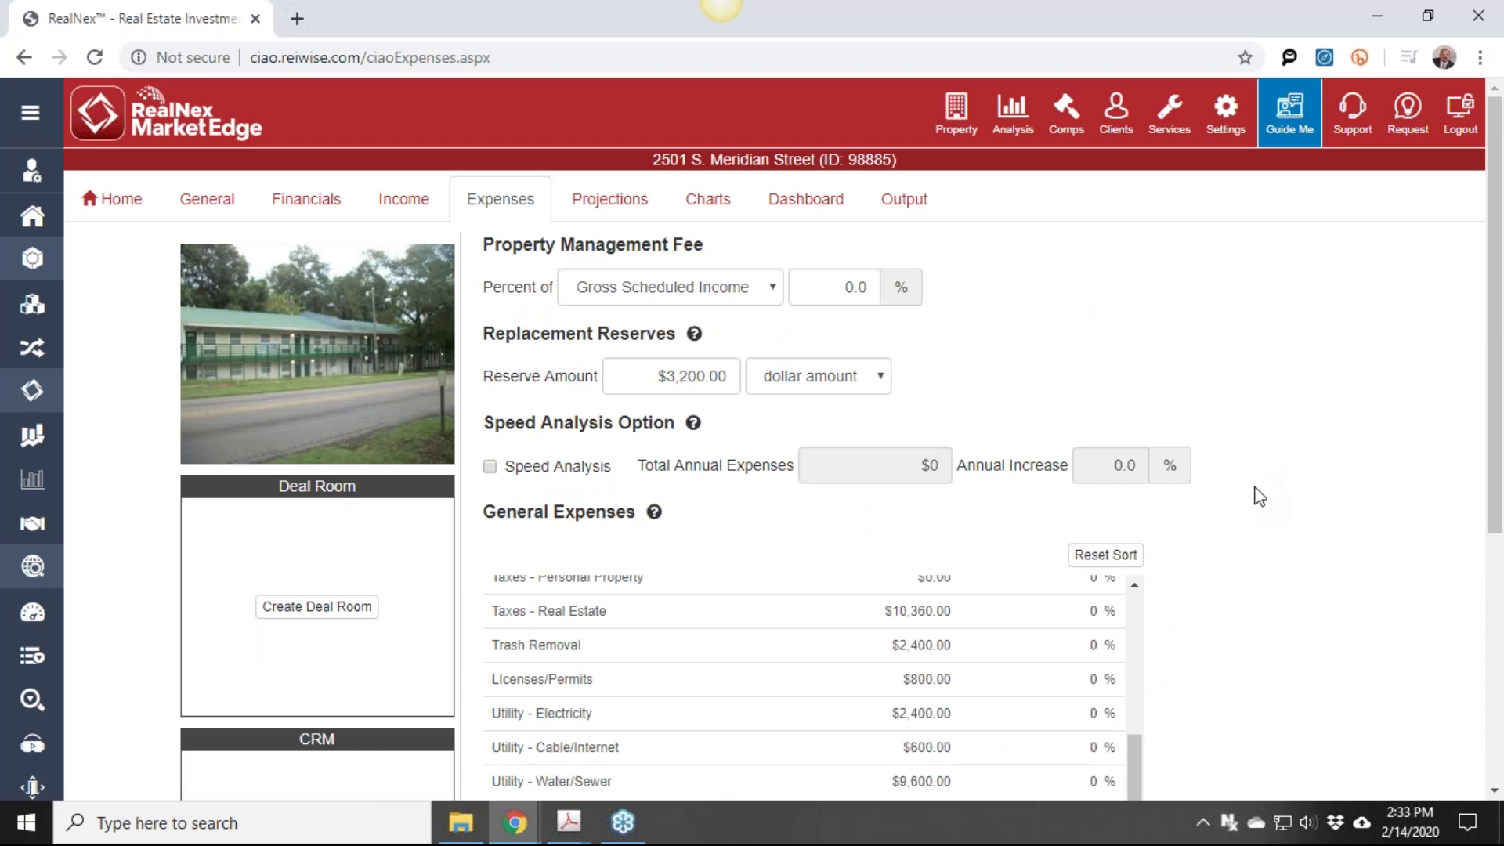
click(717, 210)
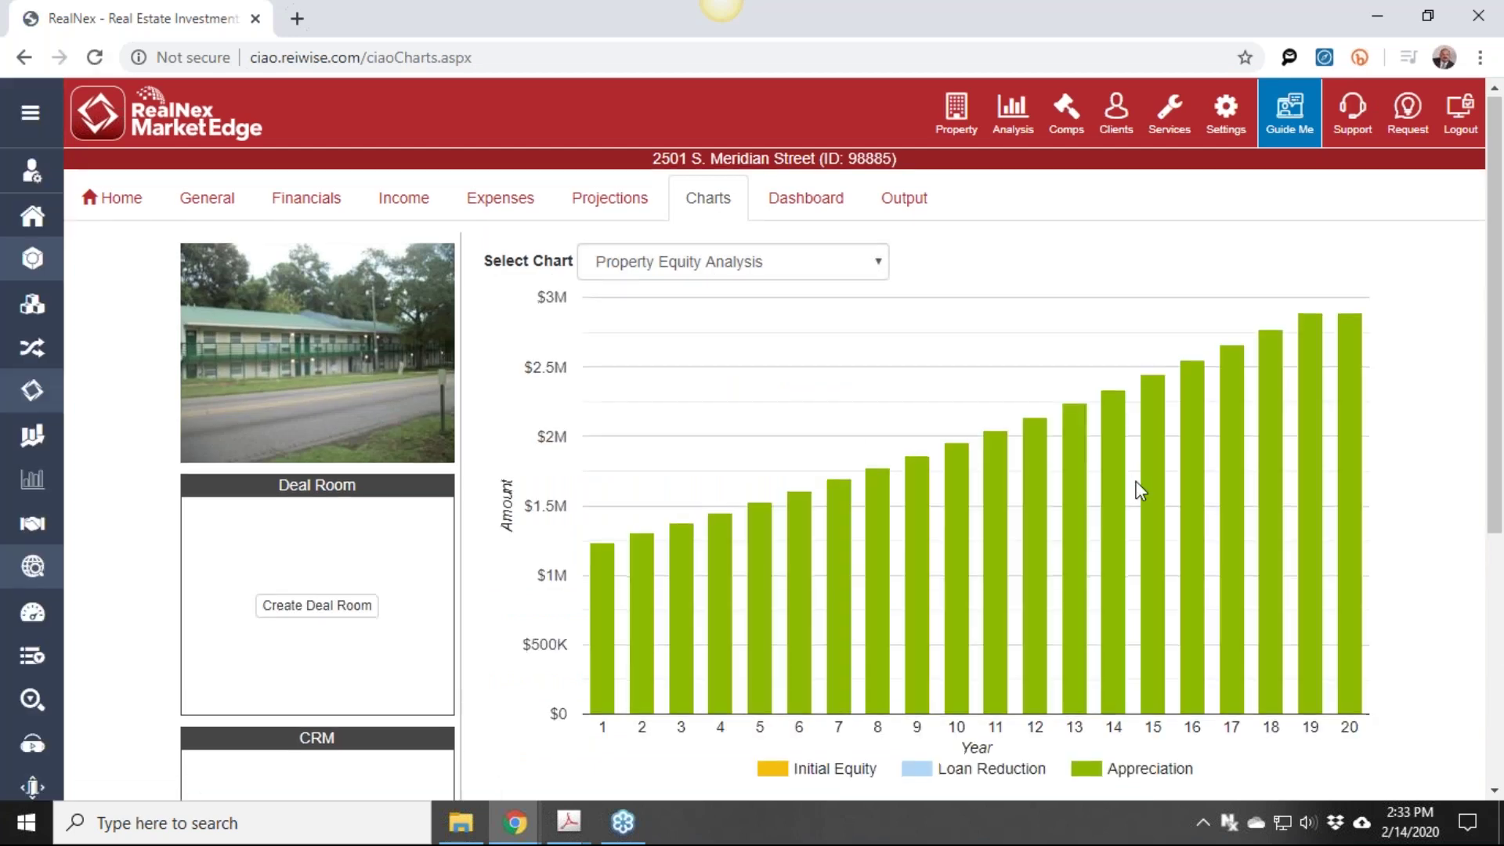
View the Operating Income Analysis and Gross Income vs Operating Expenses charts
scroll(1135, 490, down, 5)
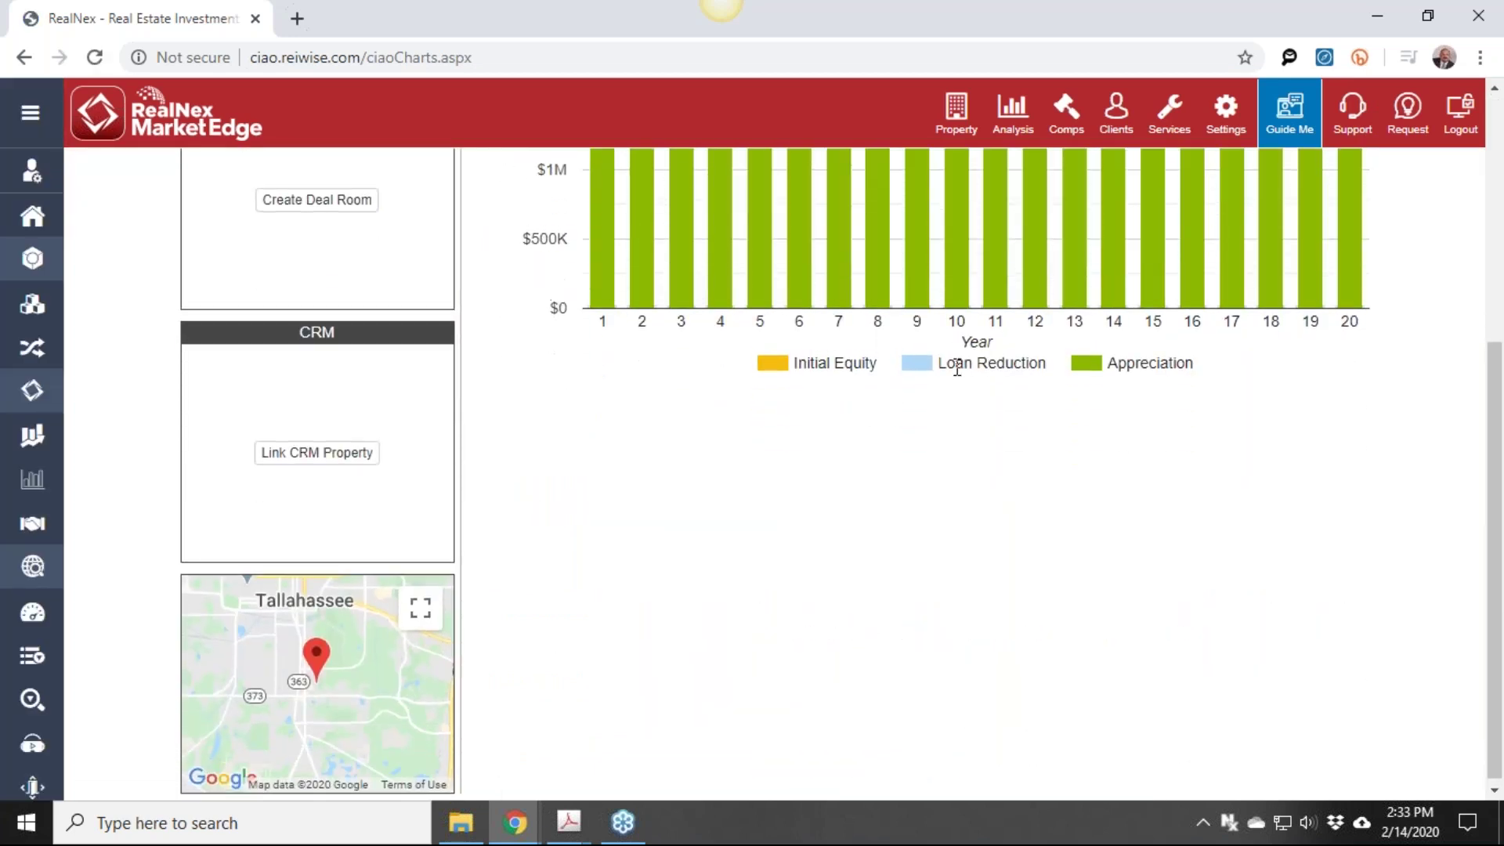
scroll(957, 368, up, 5)
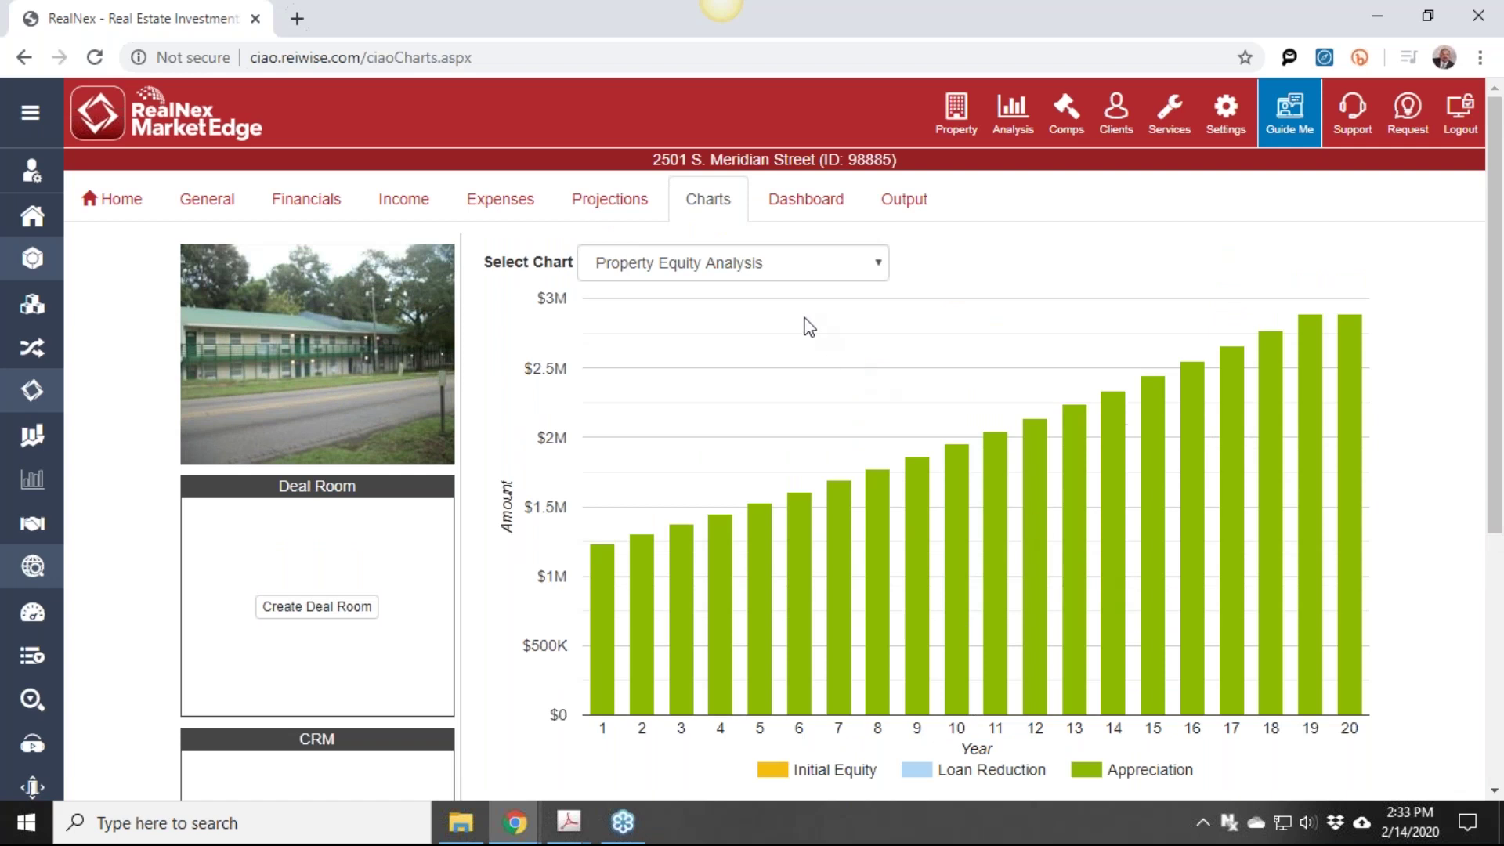
click(872, 276)
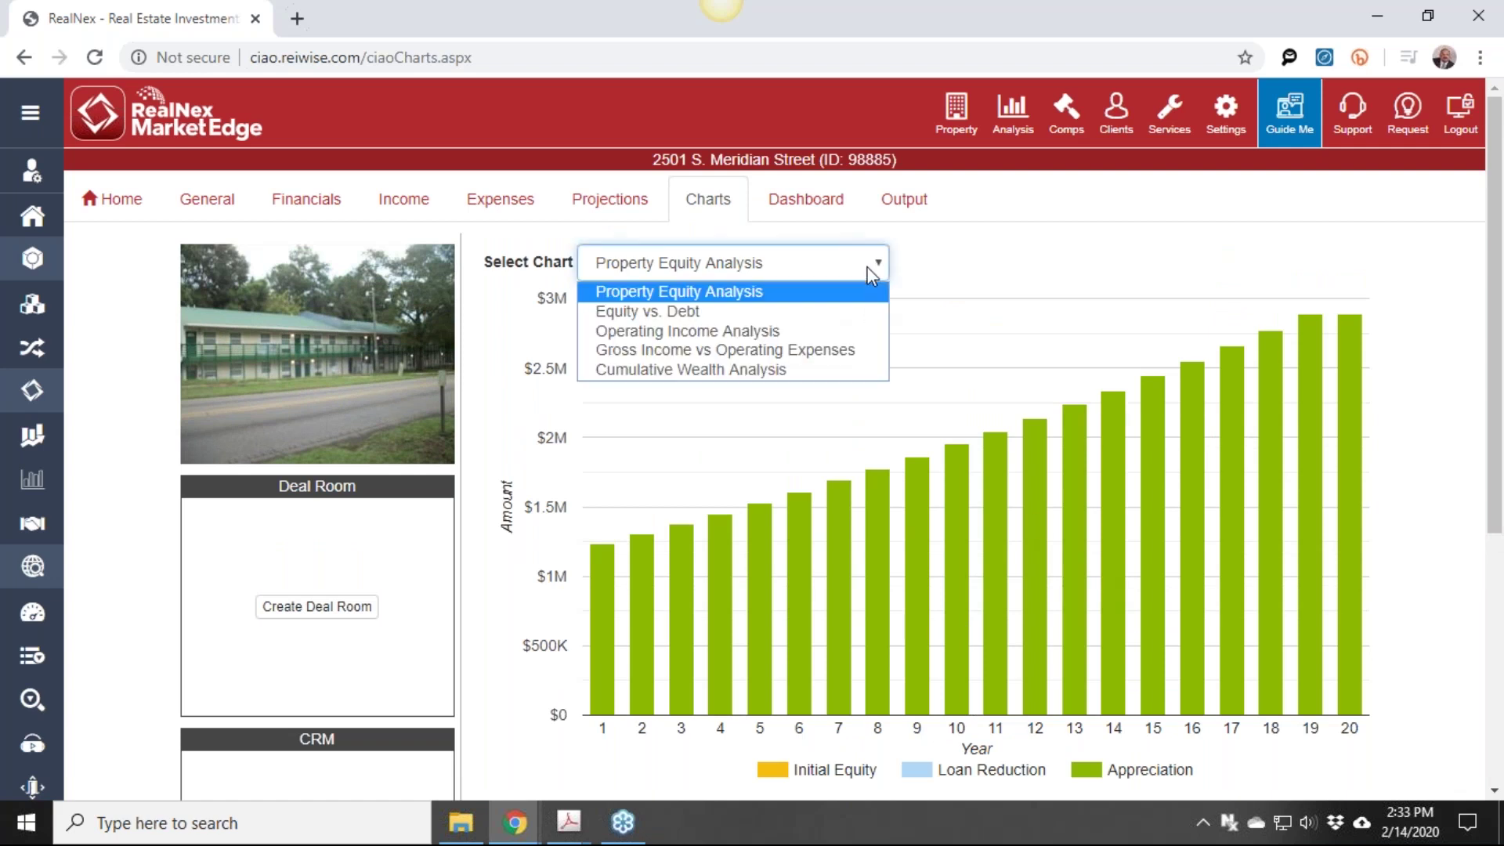
click(817, 330)
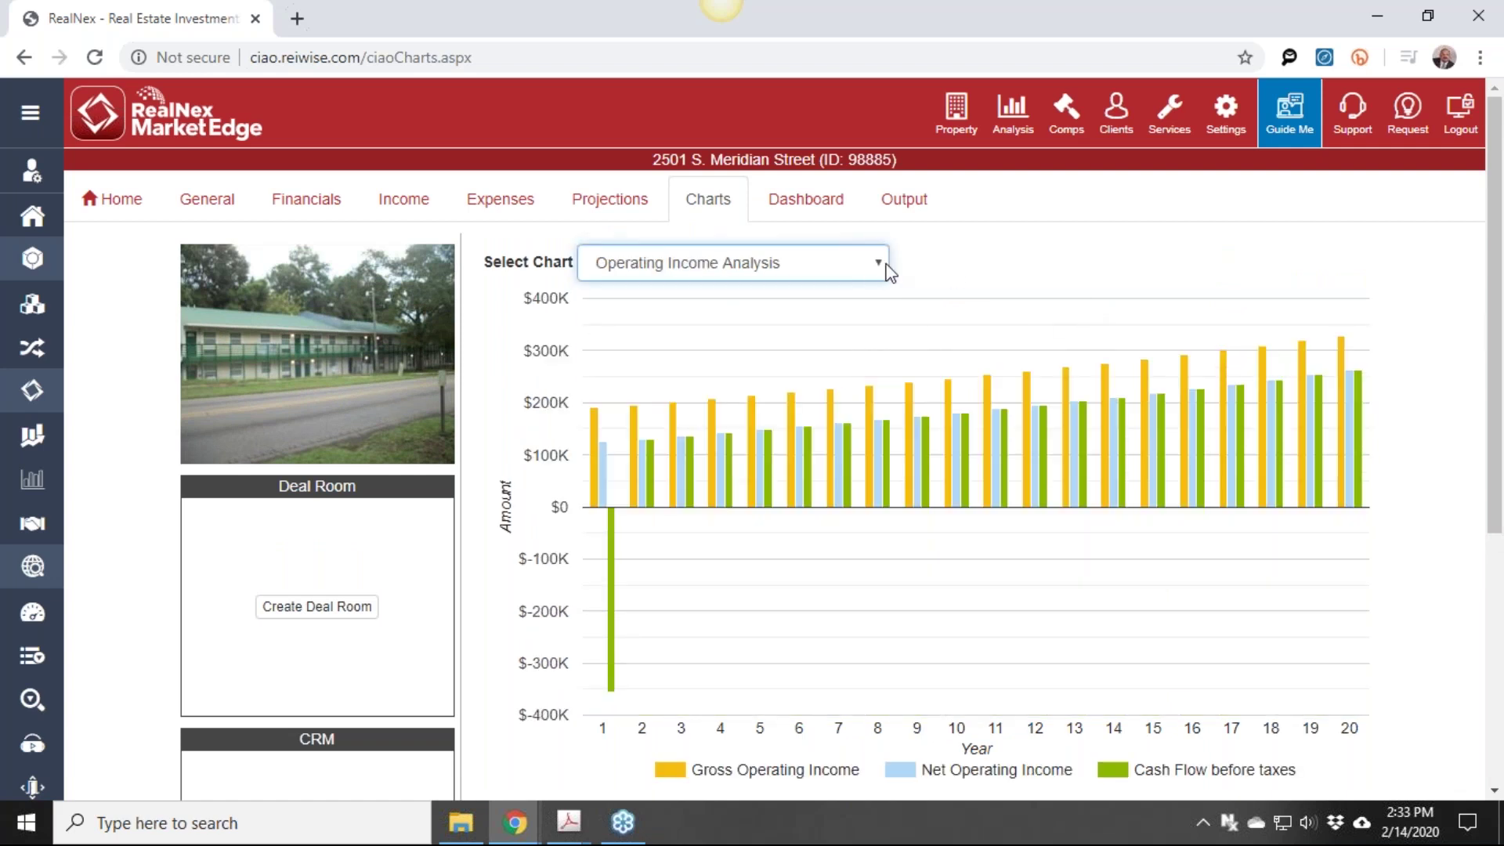
click(878, 265)
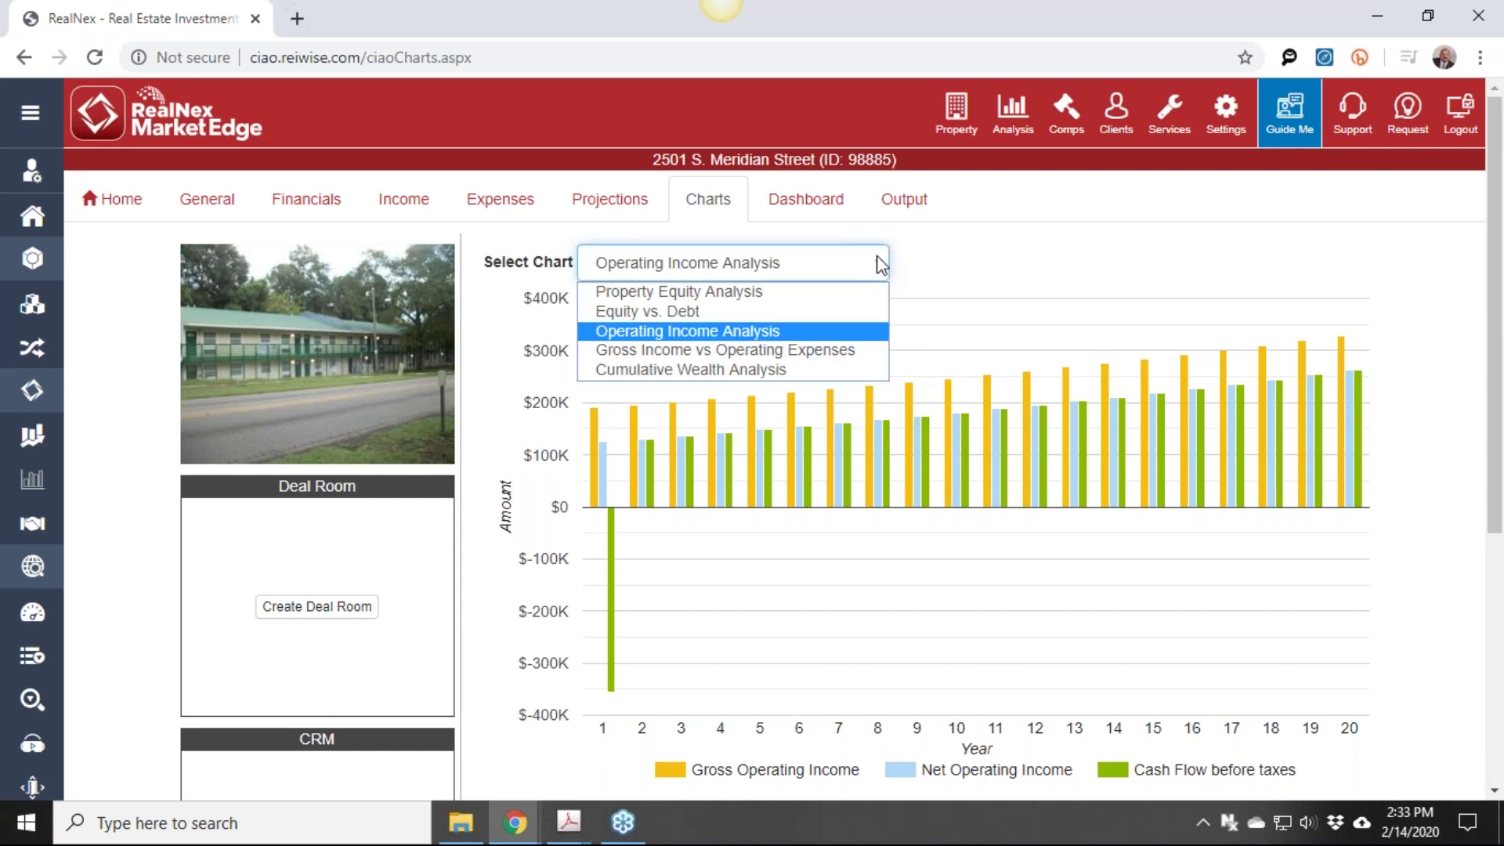
click(823, 351)
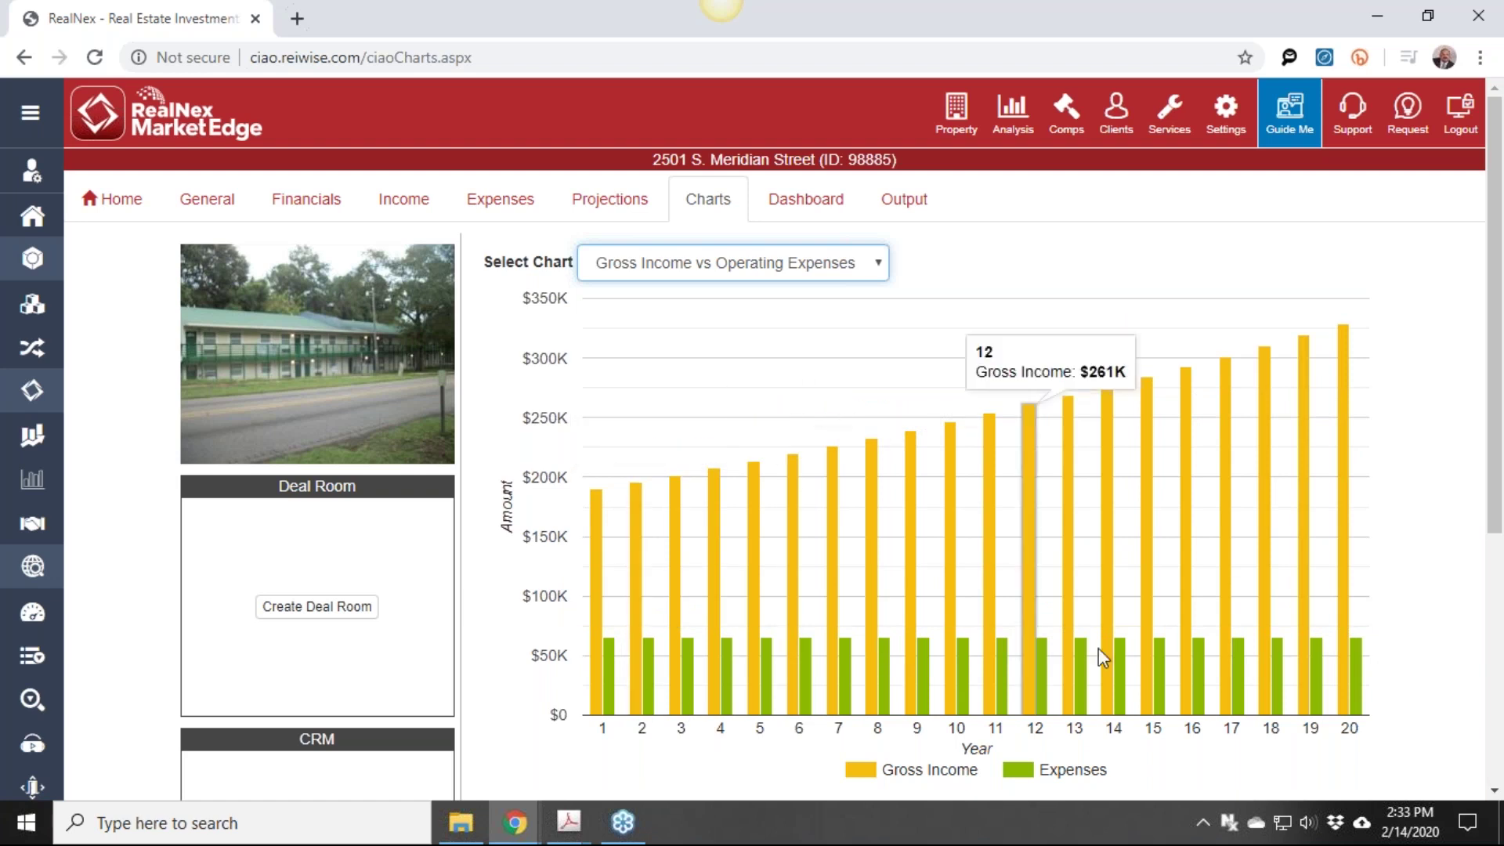
Switch to the Cumulative Wealth Analysis chart, reaching about $6.2M by year 20
mouse_move(1353, 660)
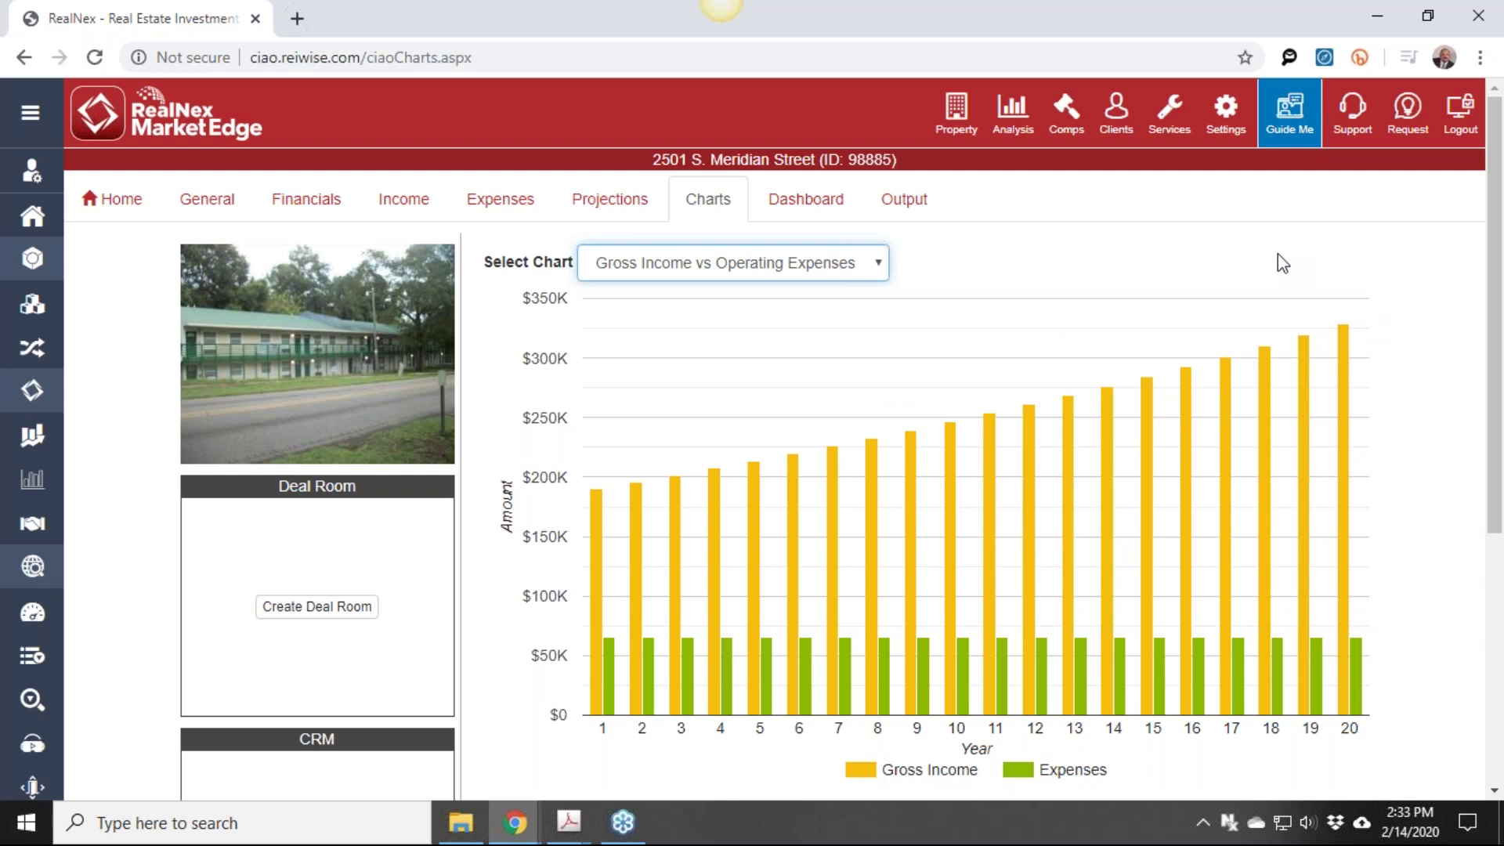
scroll(1423, 402, down, 2)
scroll(1450, 440, up, 2)
click(875, 264)
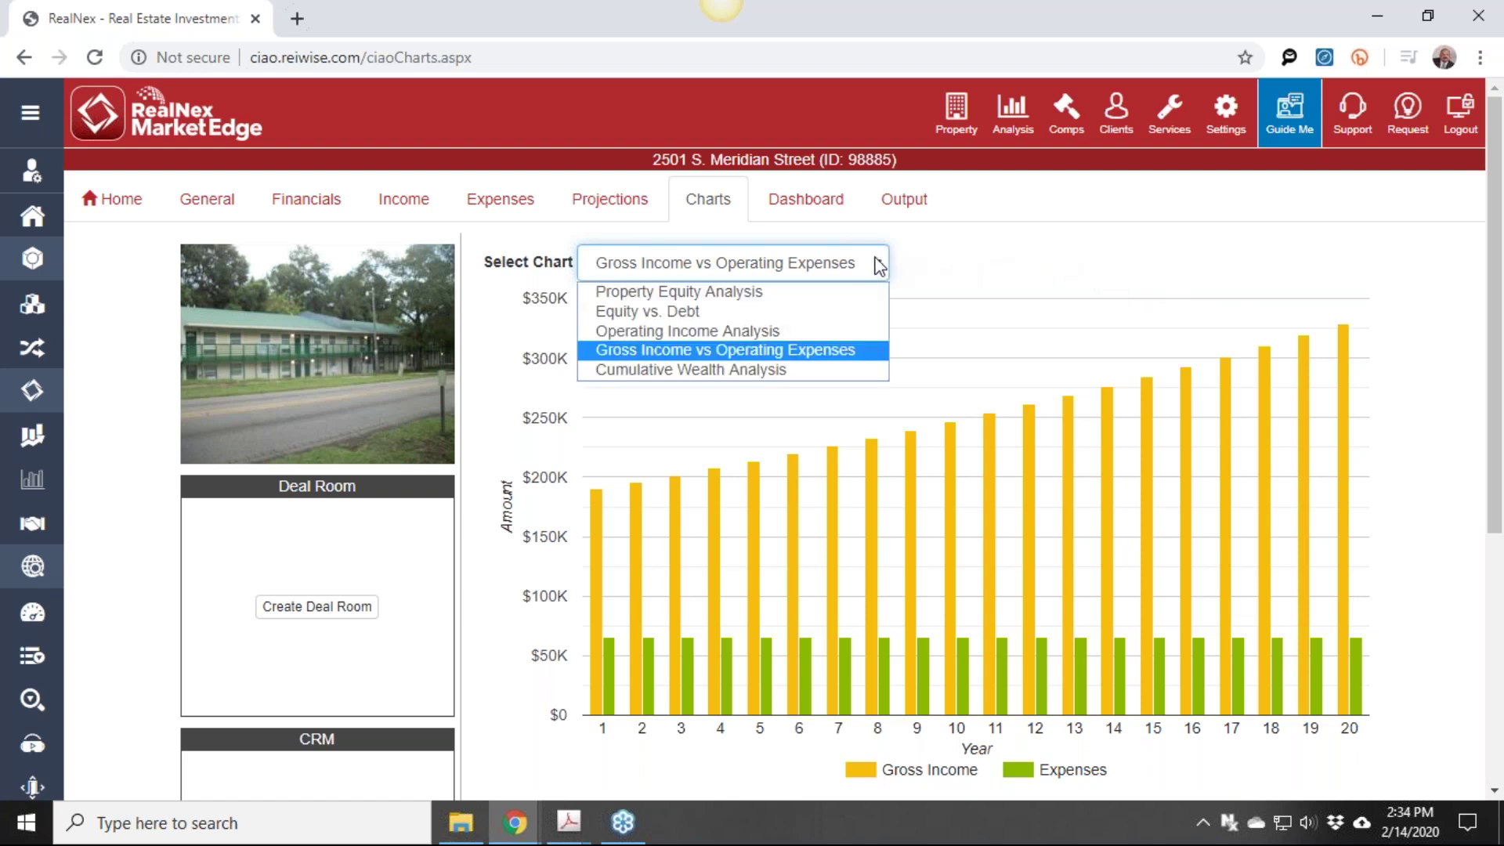
click(808, 371)
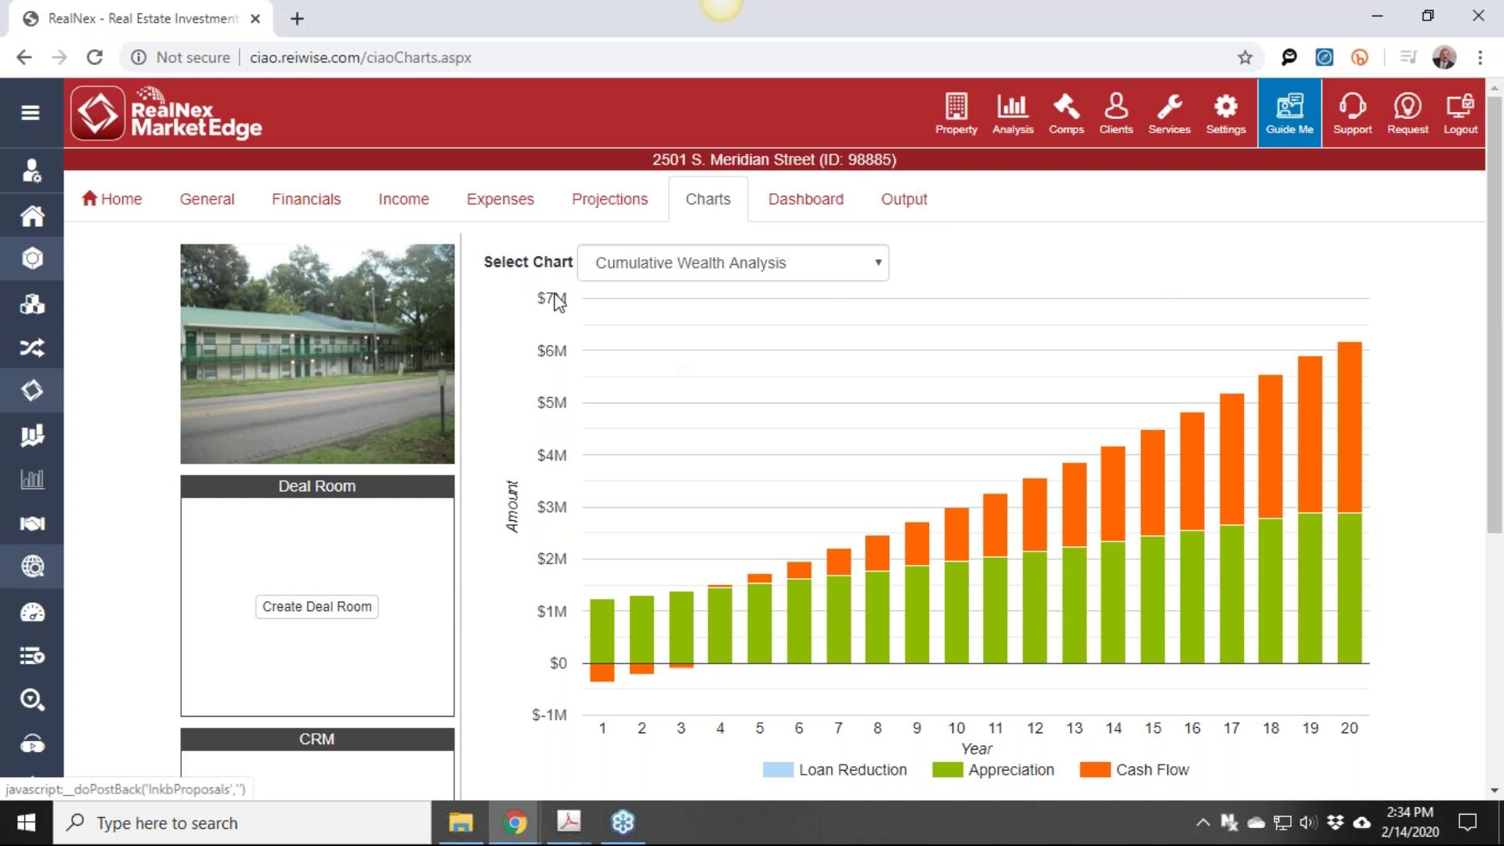
click(132, 199)
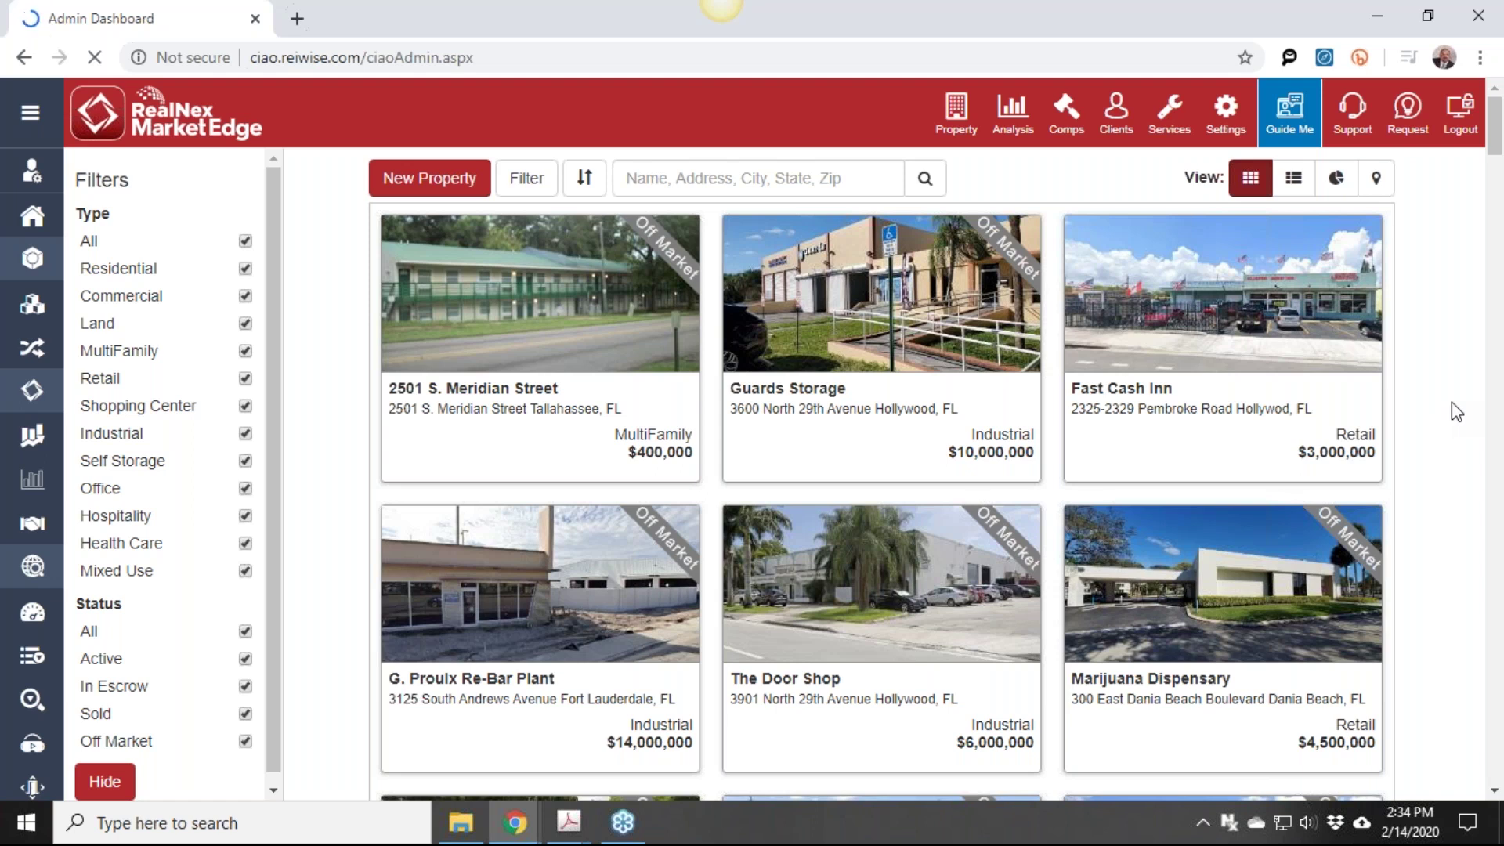
scroll(1446, 384, down, 1)
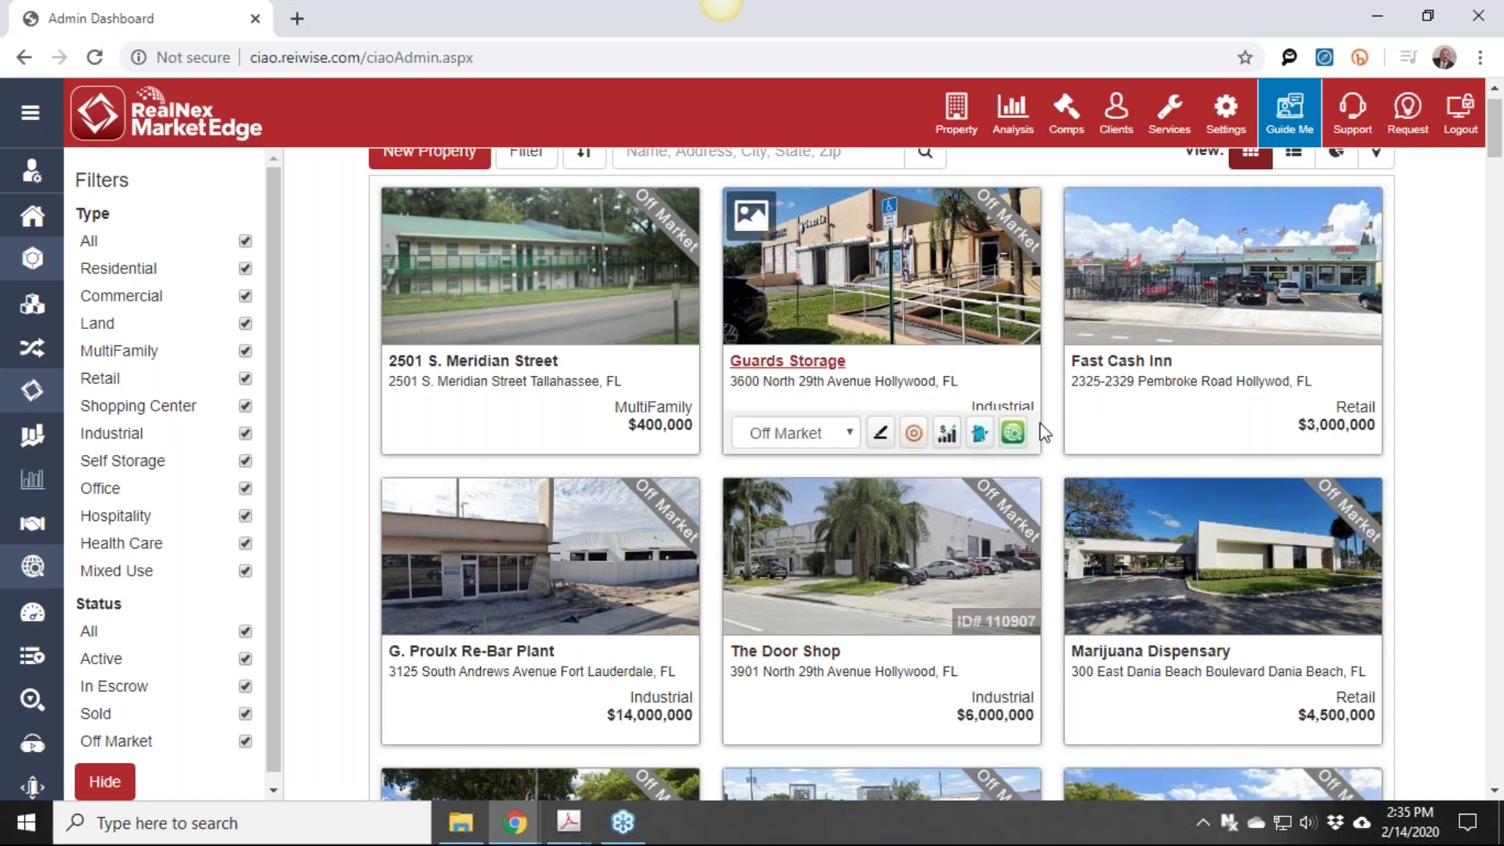
scroll(1471, 341, up, 1)
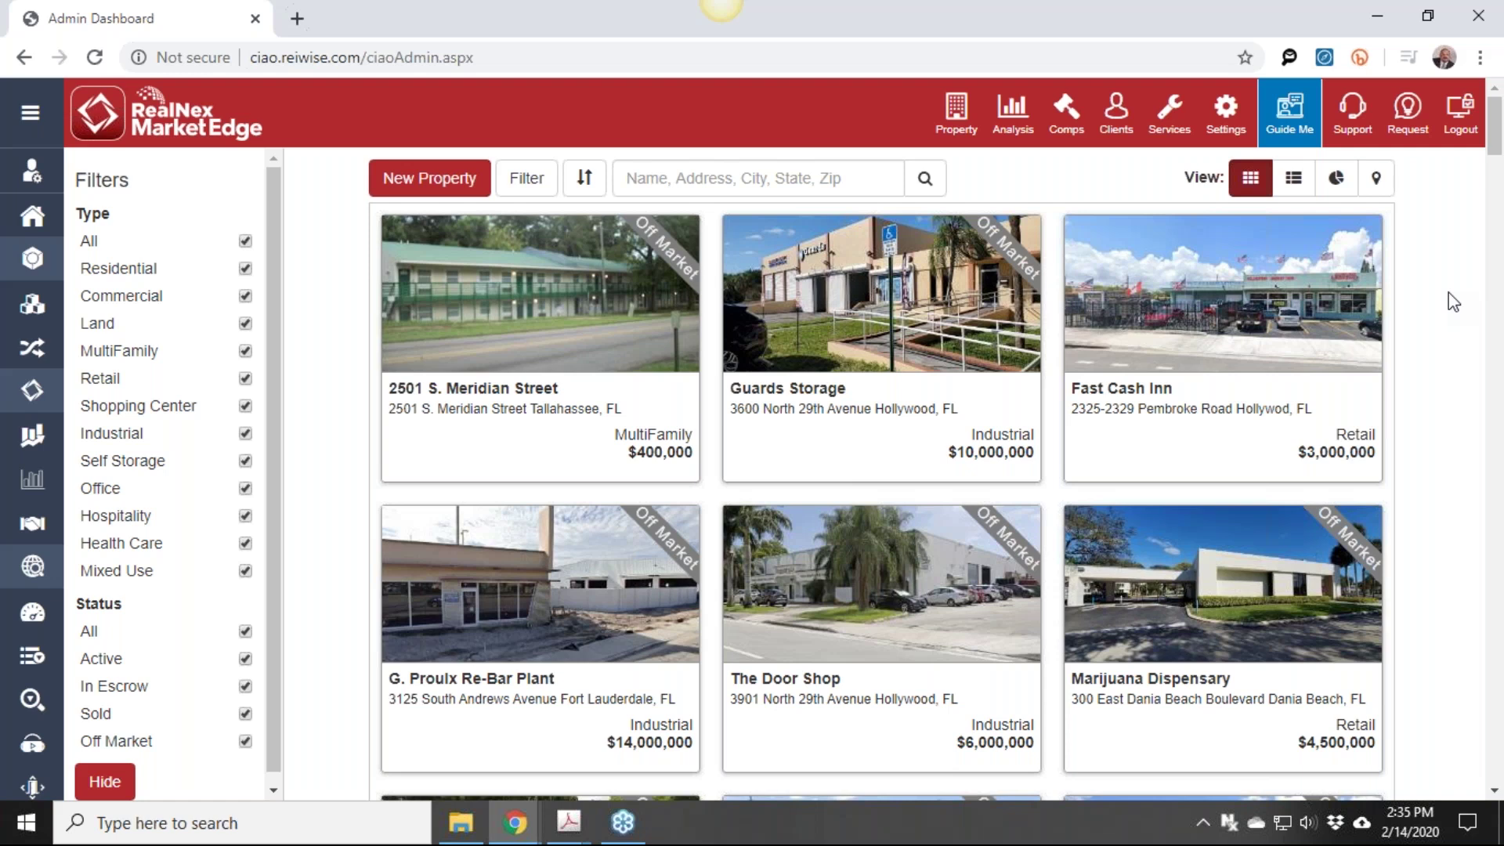
mouse_move(1379, 290)
click(494, 389)
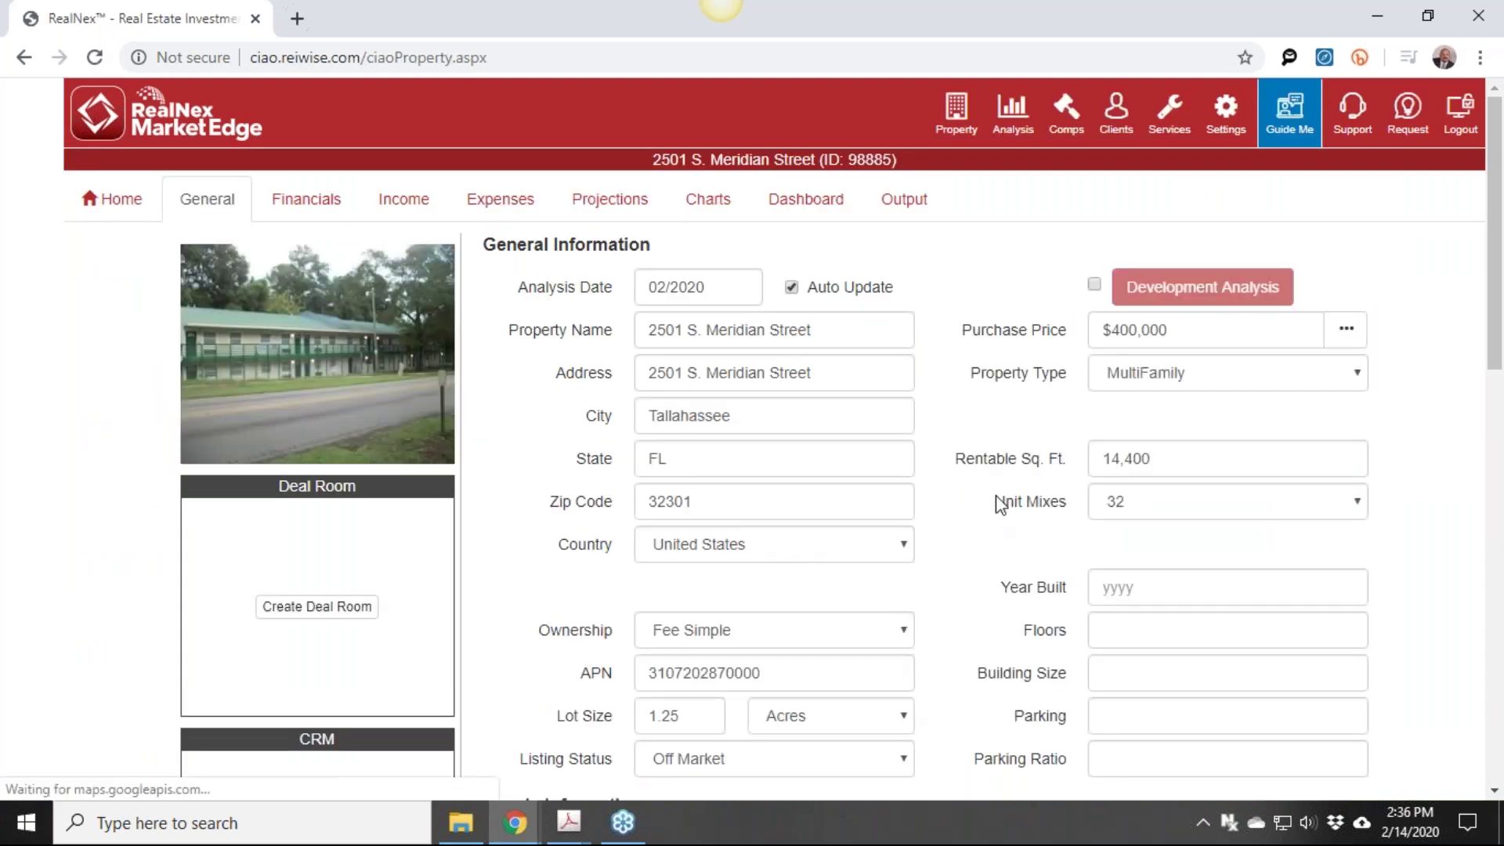
scroll(1001, 506, down, 7)
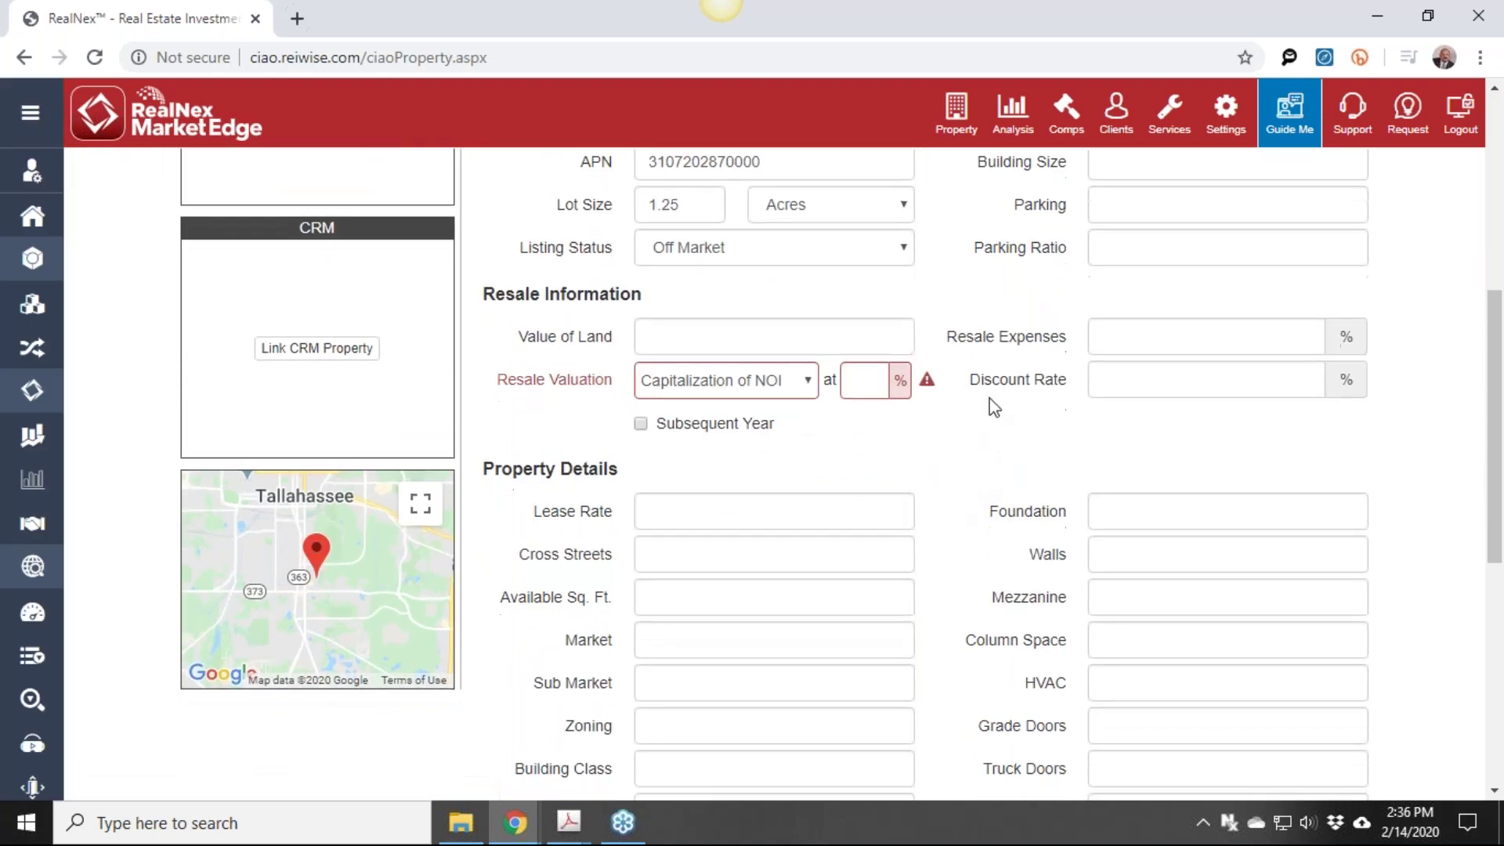
scroll(994, 406, up, 7)
click(468, 205)
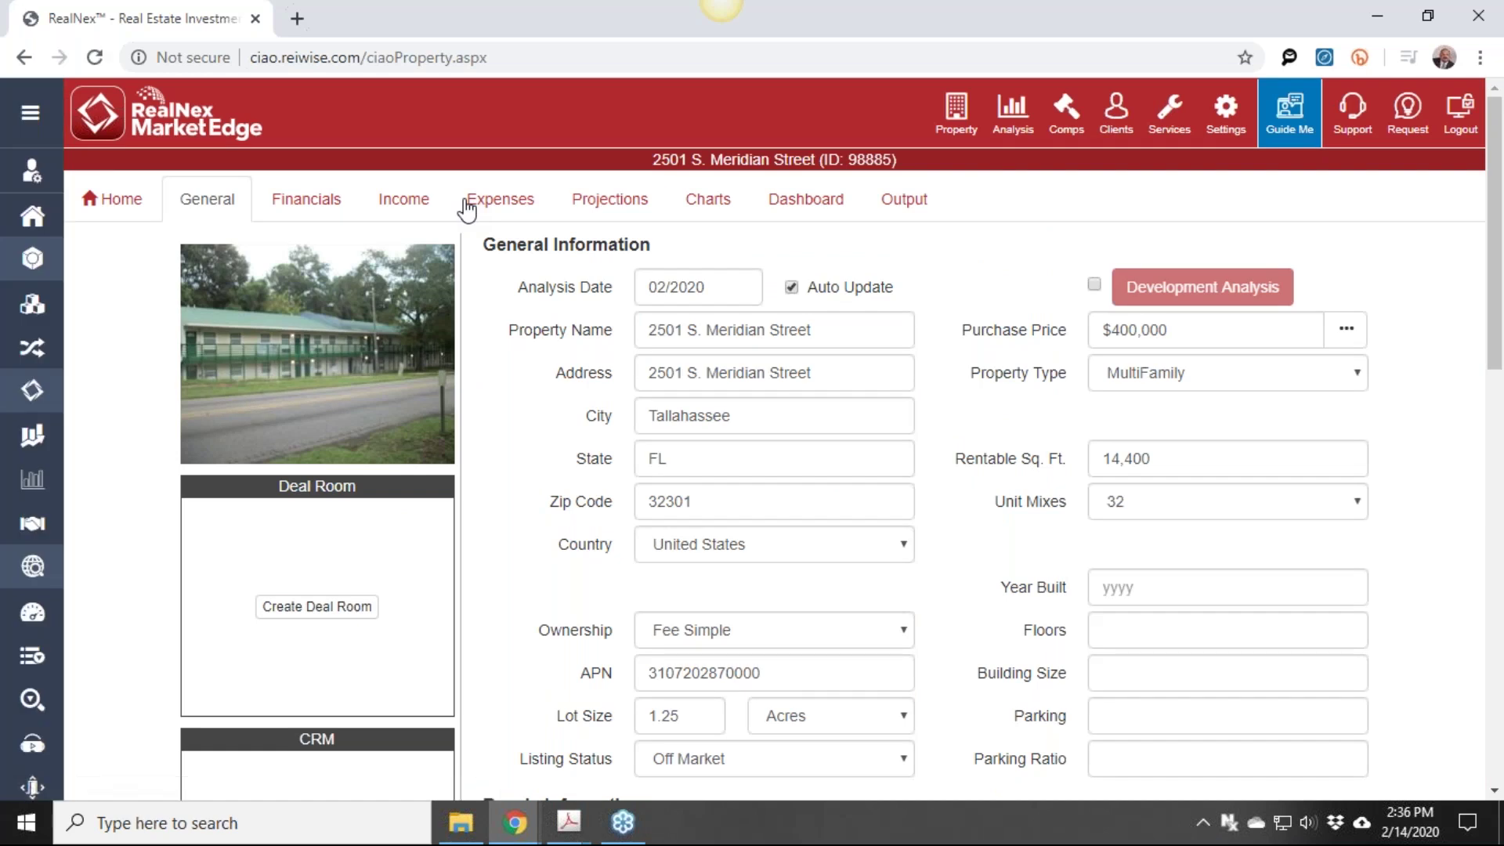
click(522, 207)
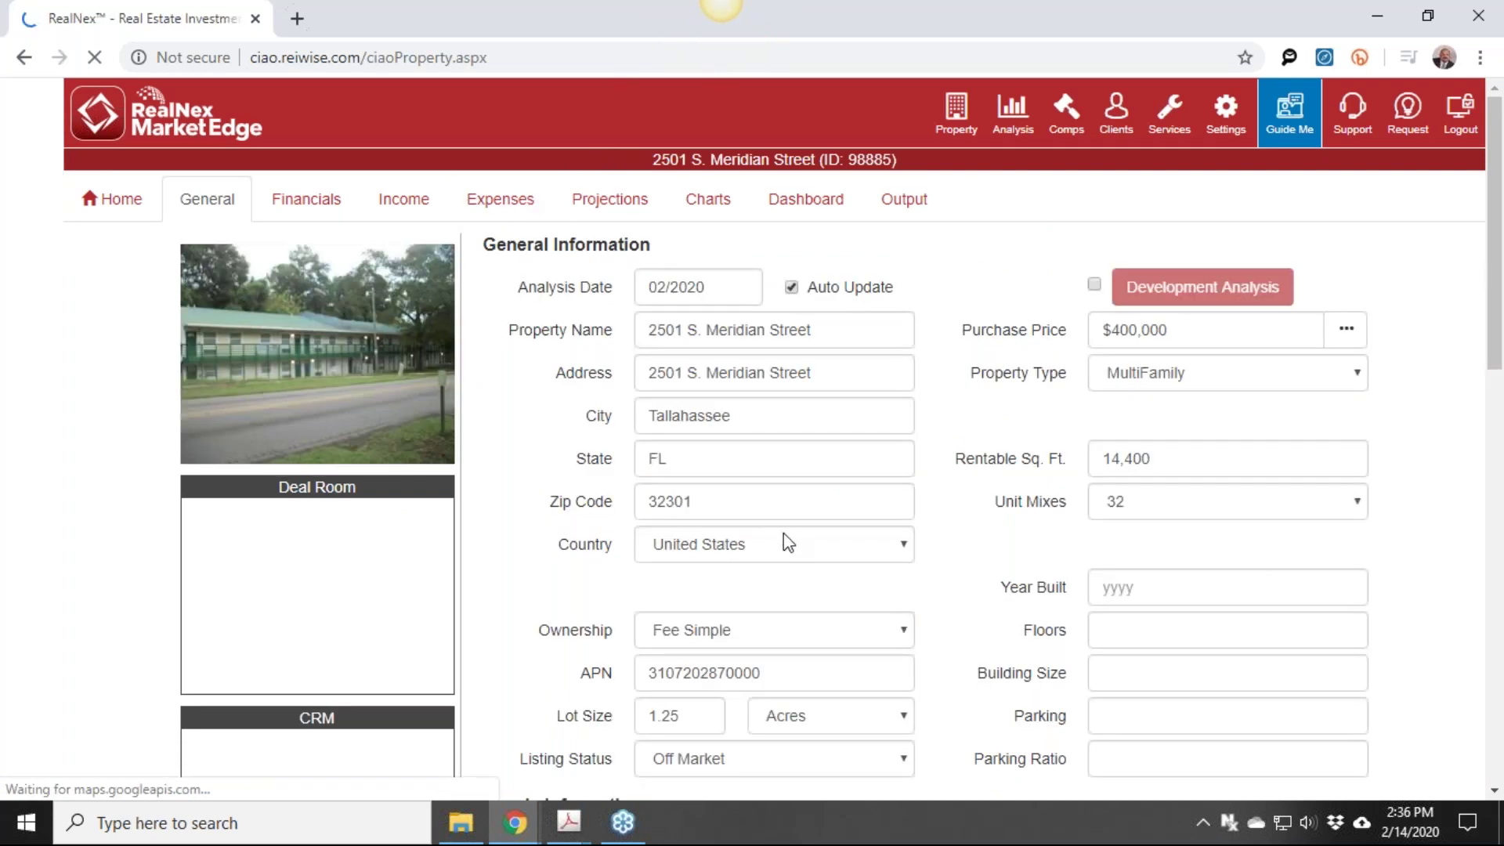
Retry the property's Expenses tab, returning to the property dashboard in between
scroll(907, 413, down, 5)
scroll(366, 307, up, 3)
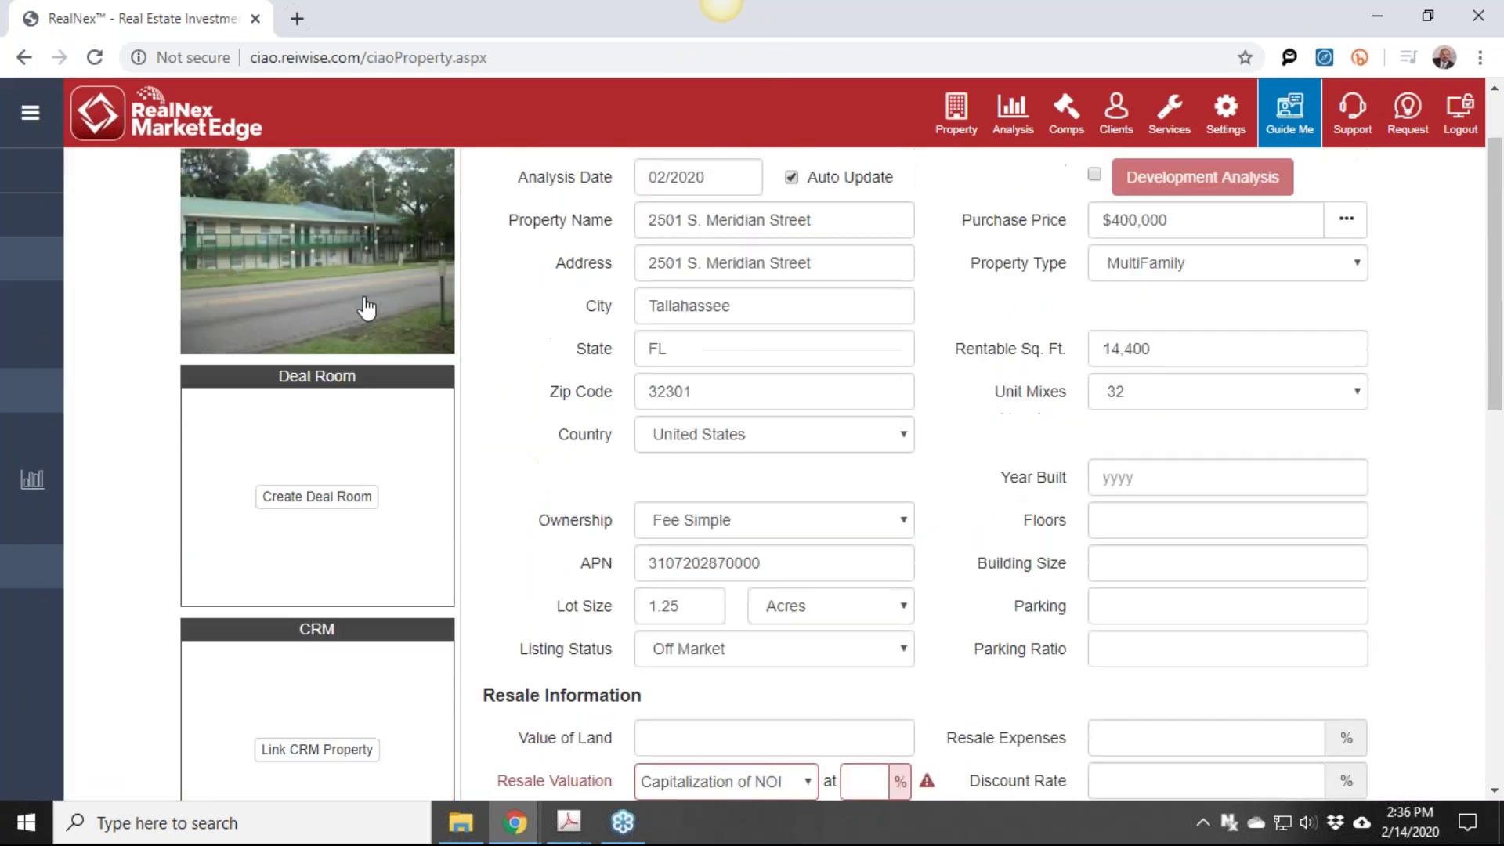
scroll(366, 307, up, 2)
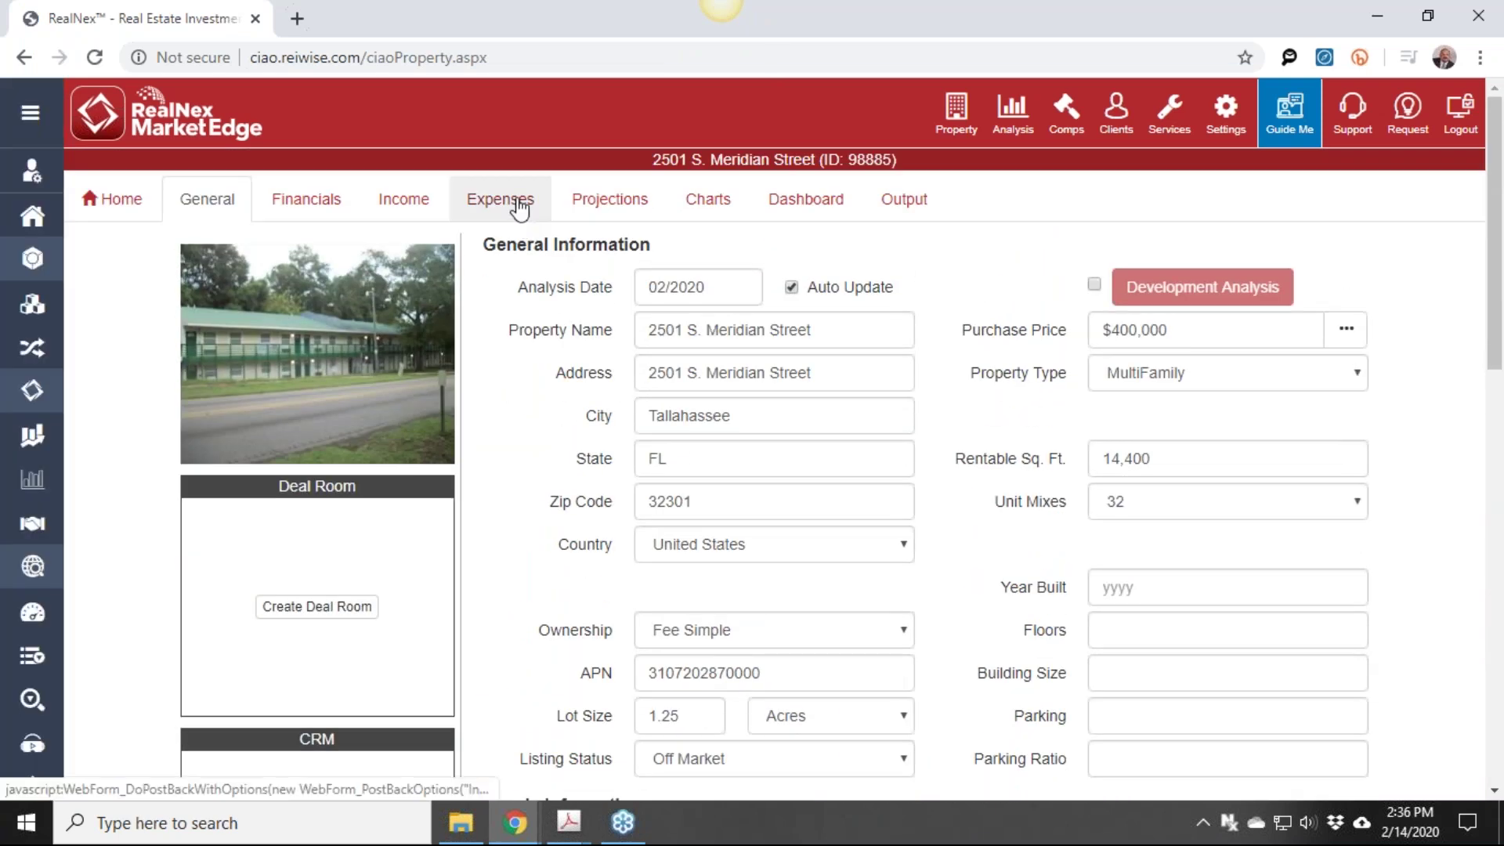
click(517, 207)
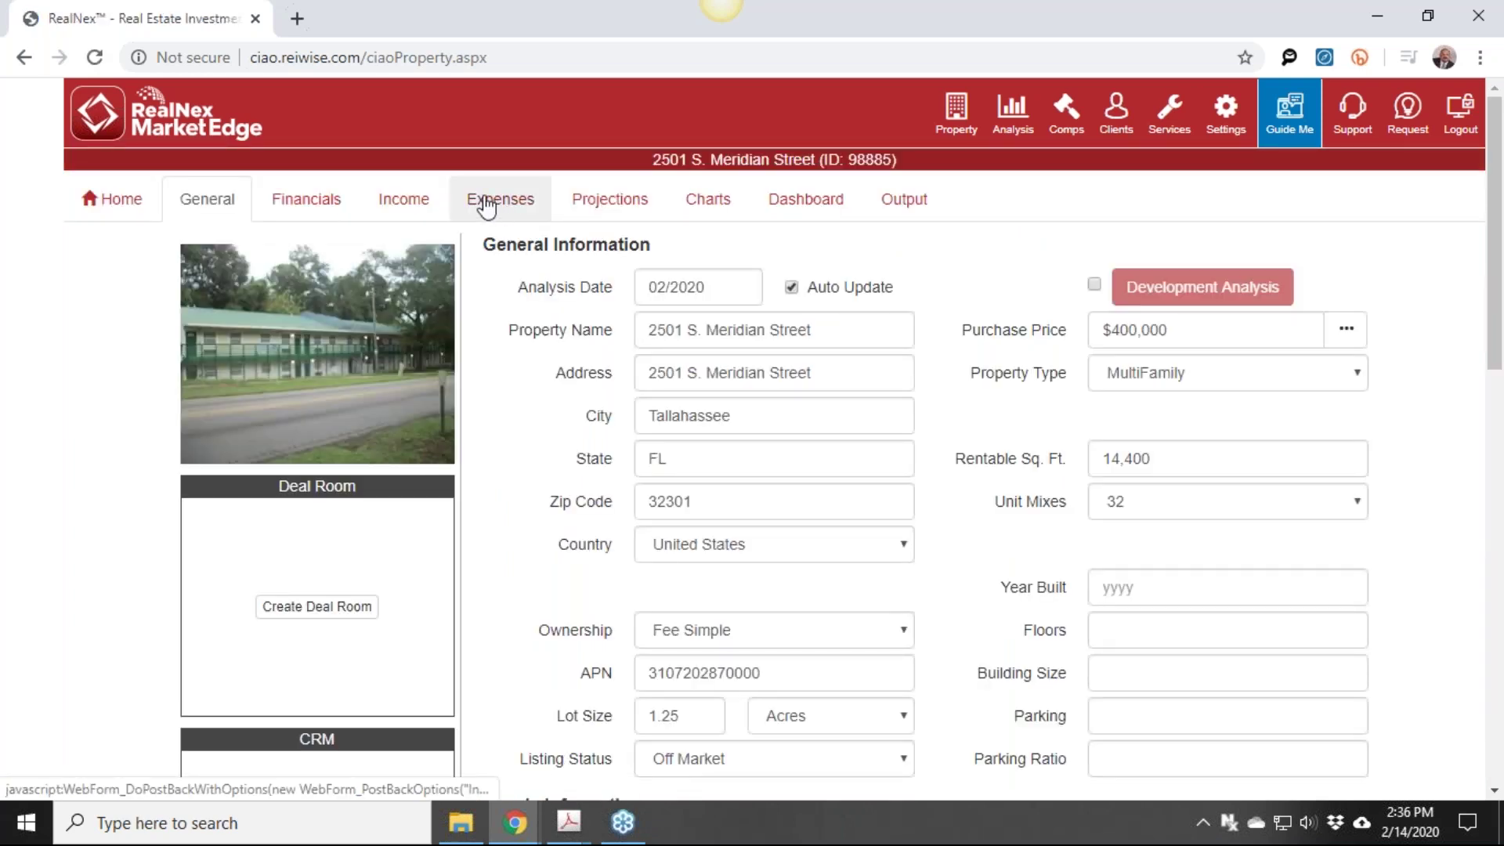
click(139, 201)
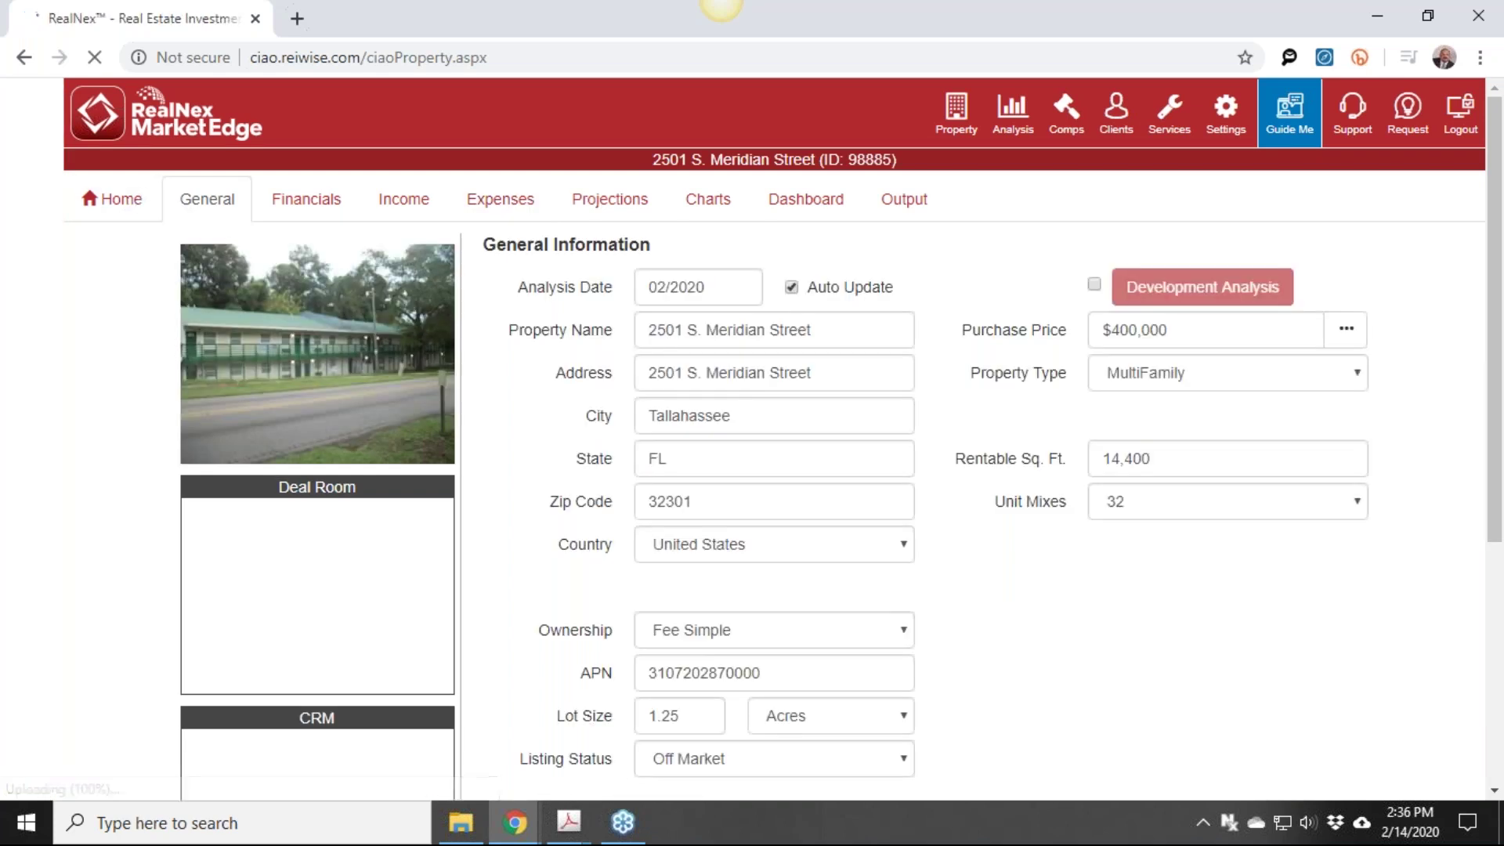
click(529, 205)
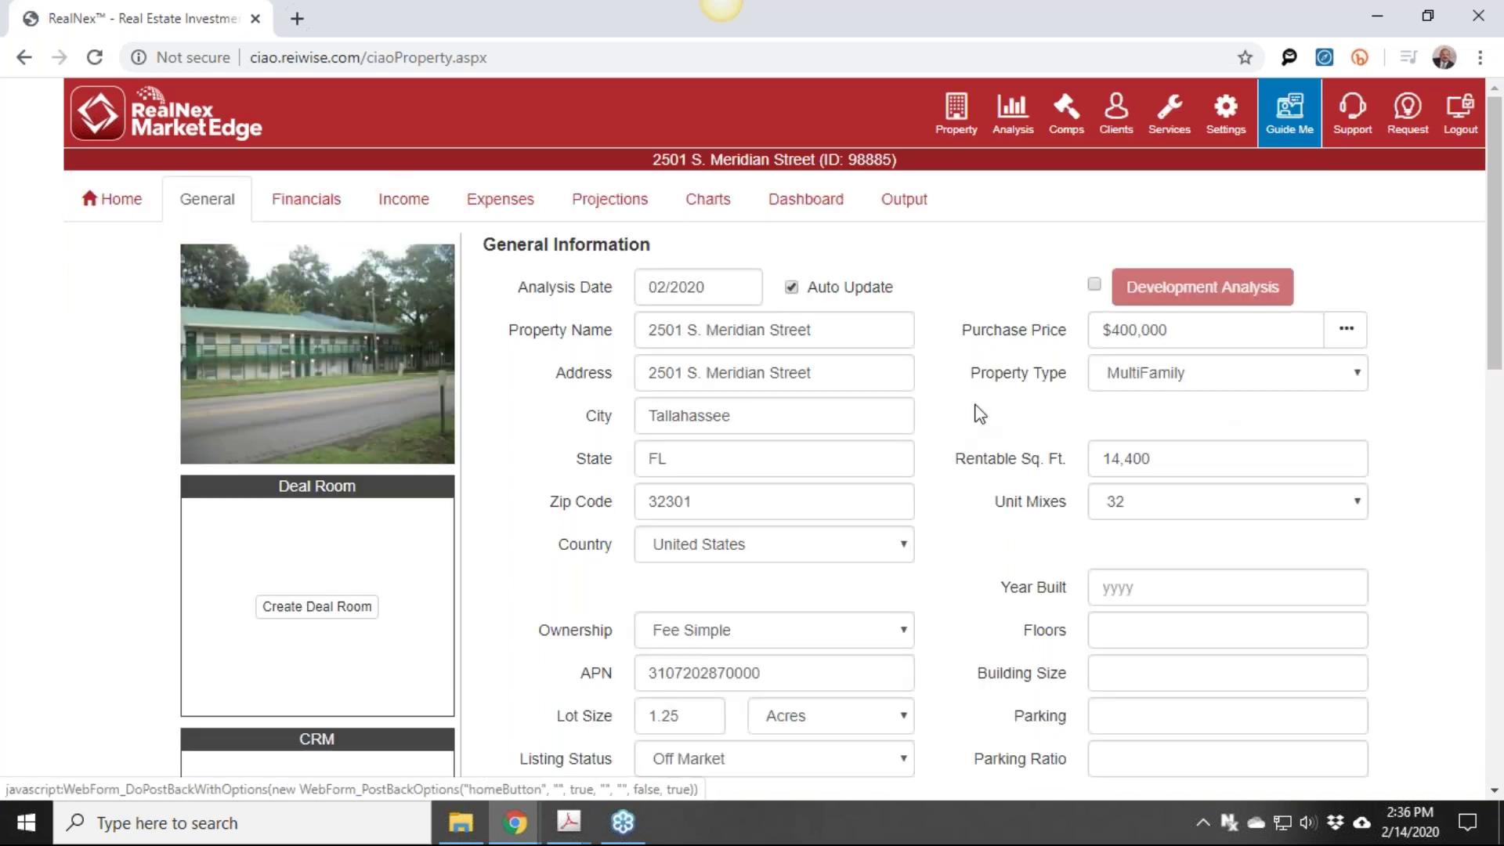
Scroll through the property page, then return to the admin dashboard's property grid
scroll(978, 414, down, 5)
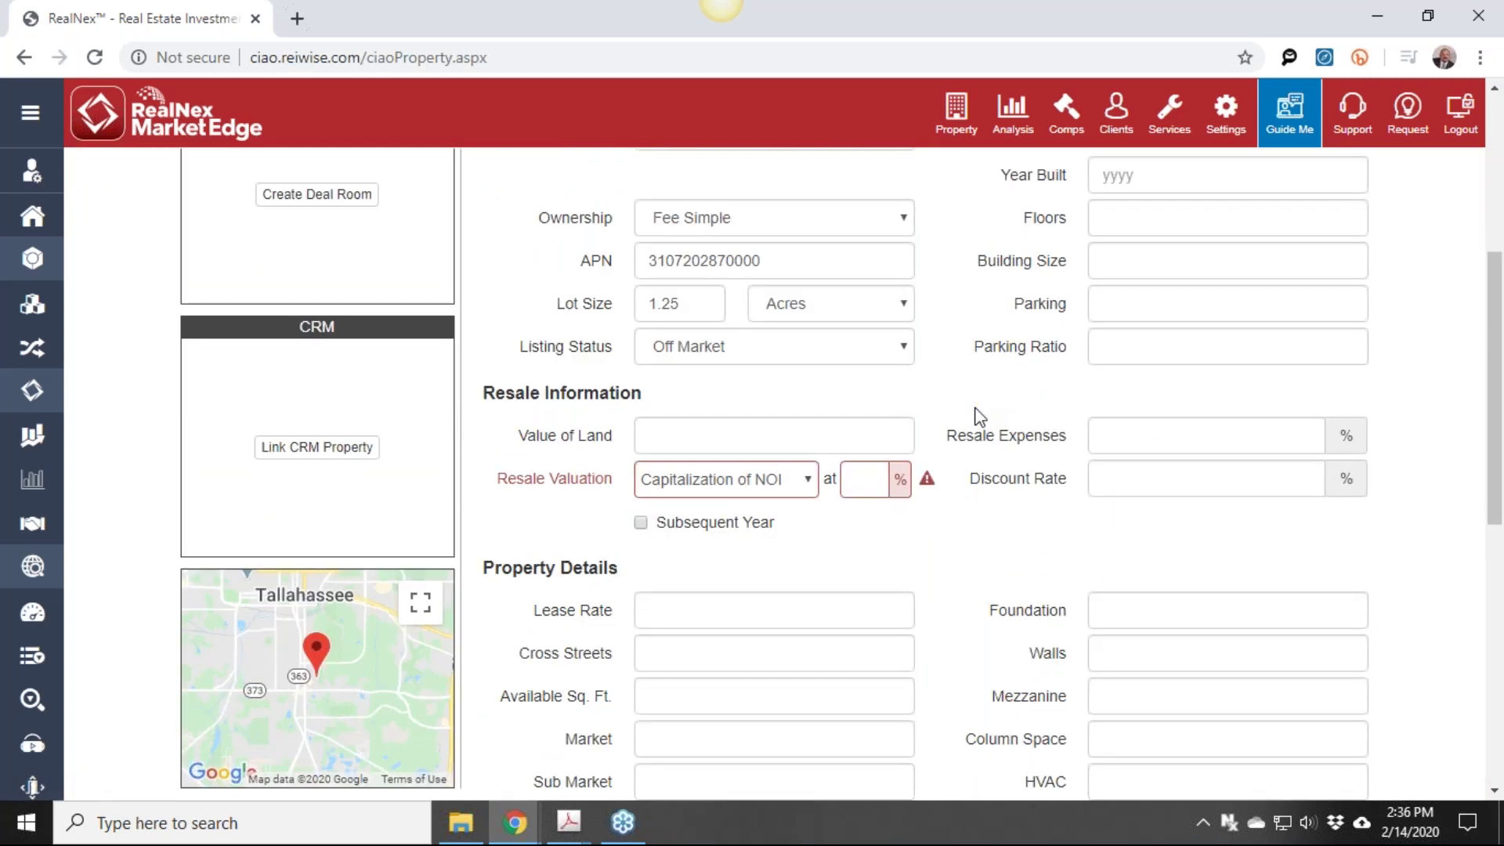
scroll(979, 423, up, 5)
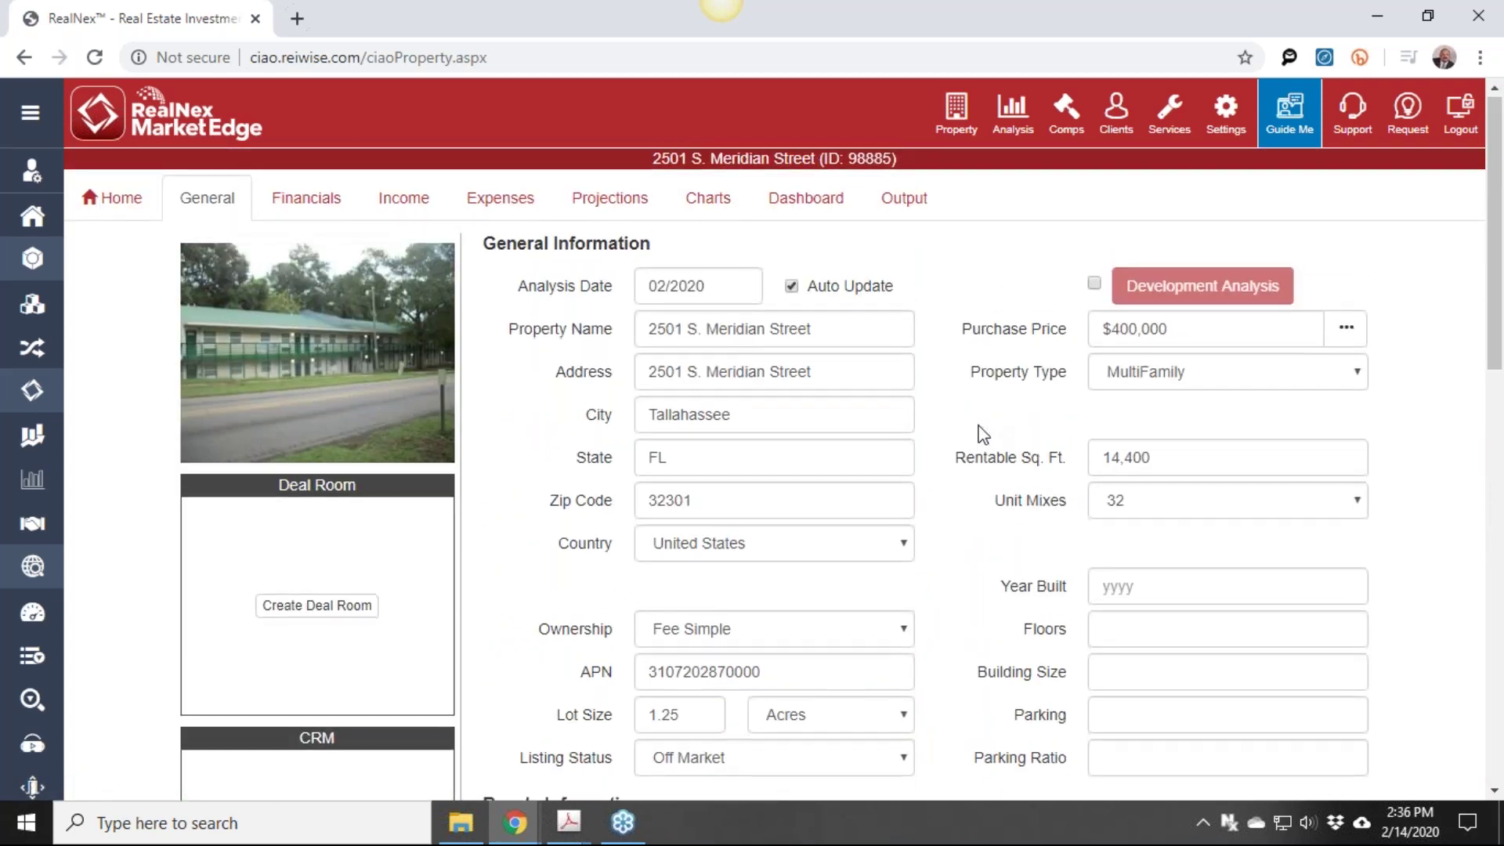
scroll(983, 433, down, 3)
scroll(983, 436, down, 1)
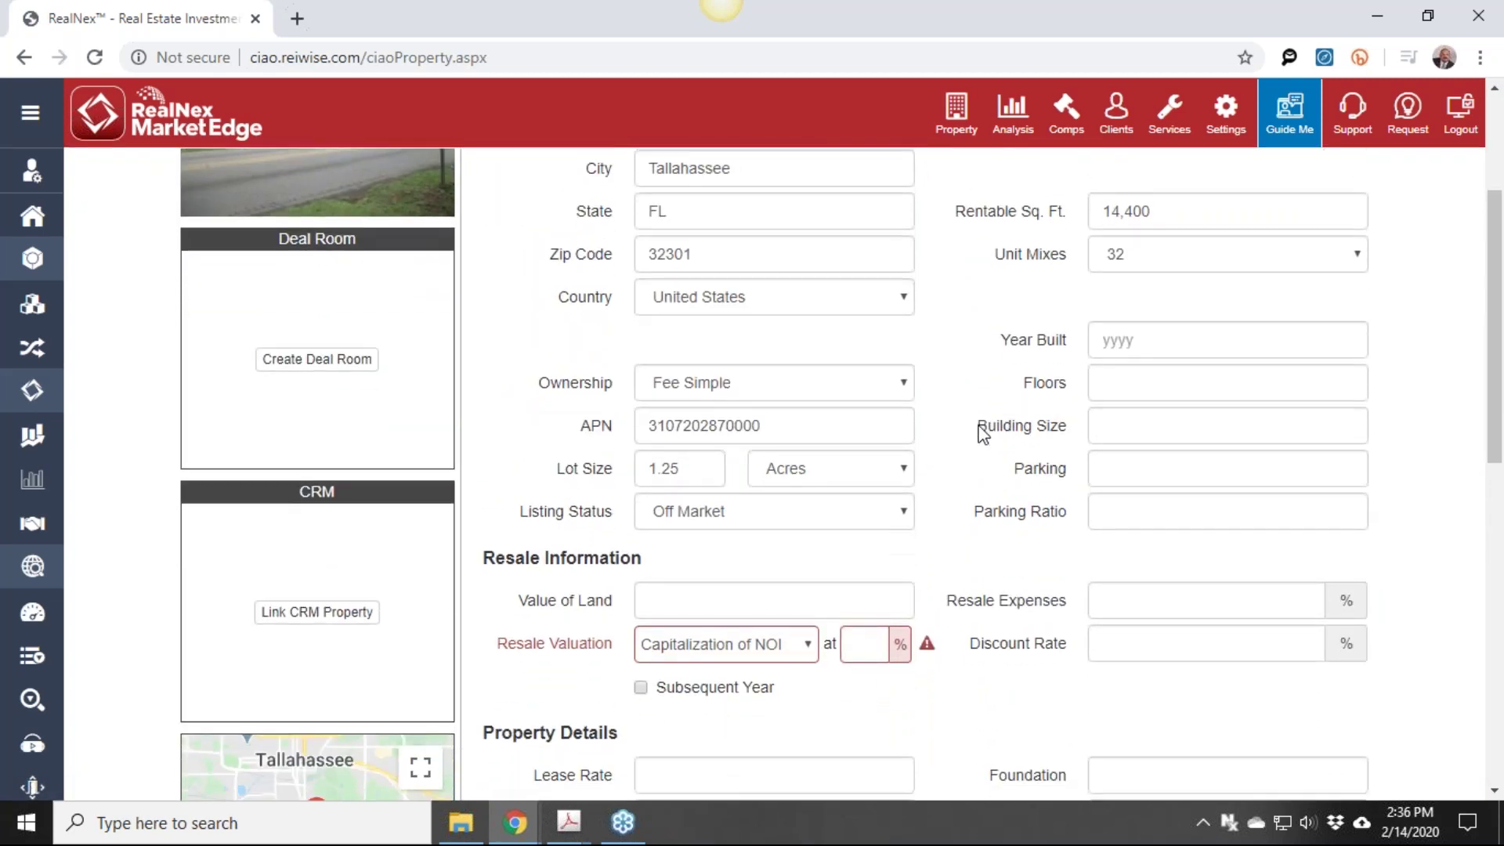
scroll(984, 434, down, 1)
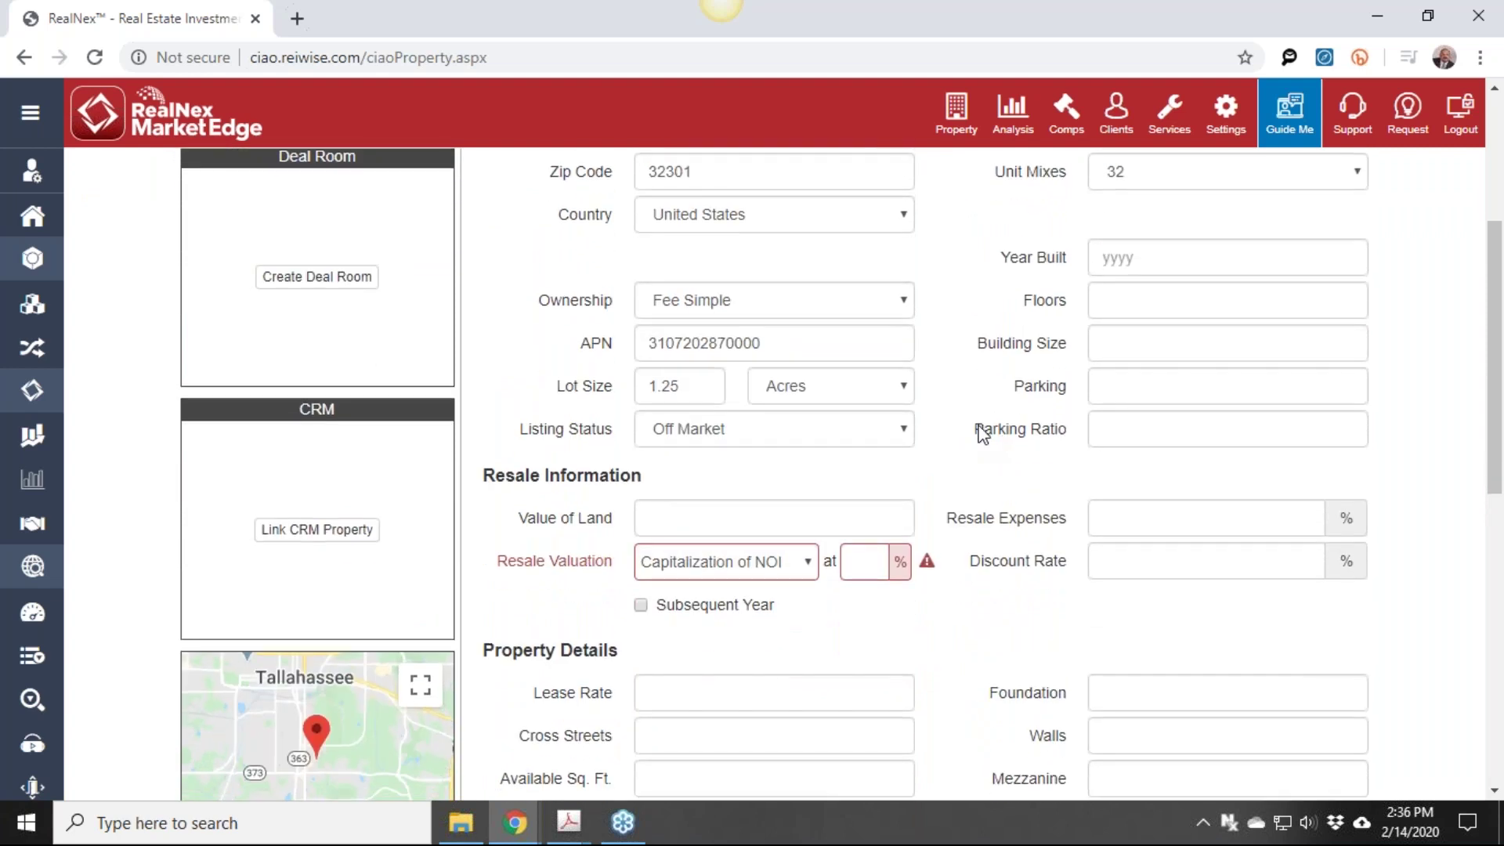
scroll(983, 433, down, 3)
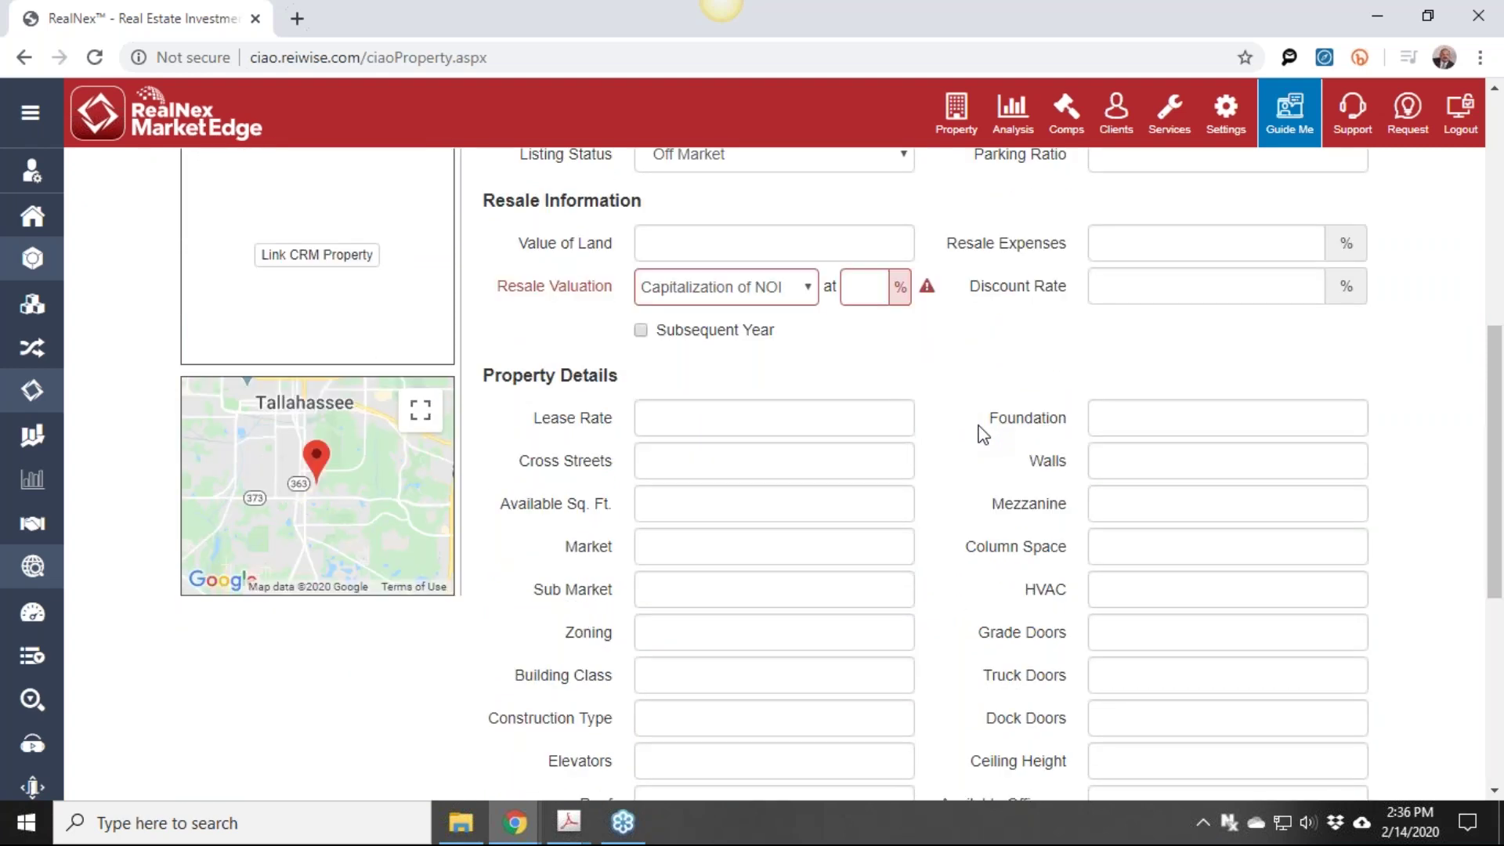
scroll(979, 433, down, 1)
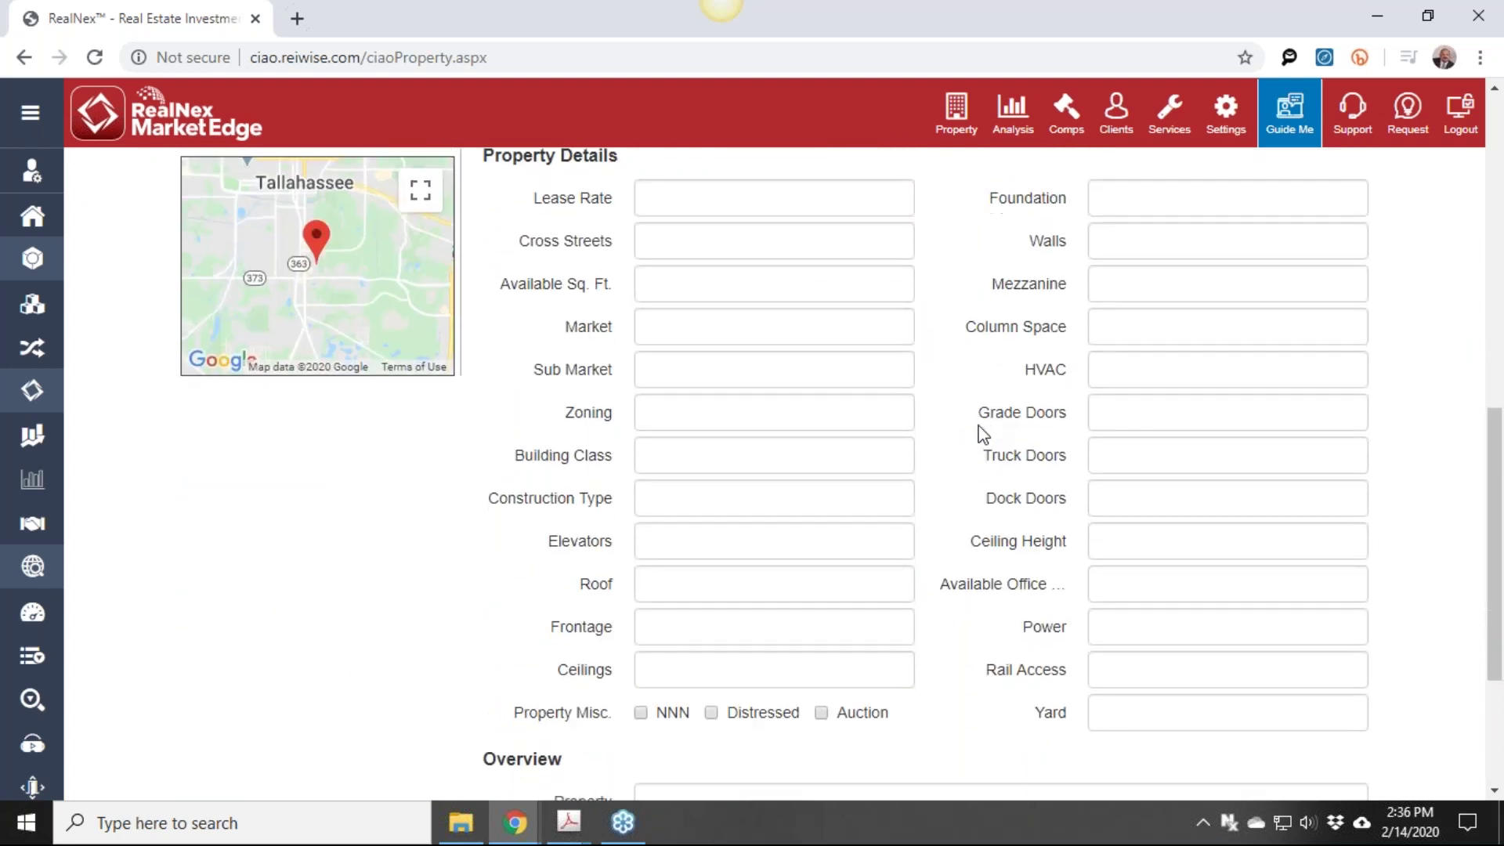
scroll(980, 429, up, 5)
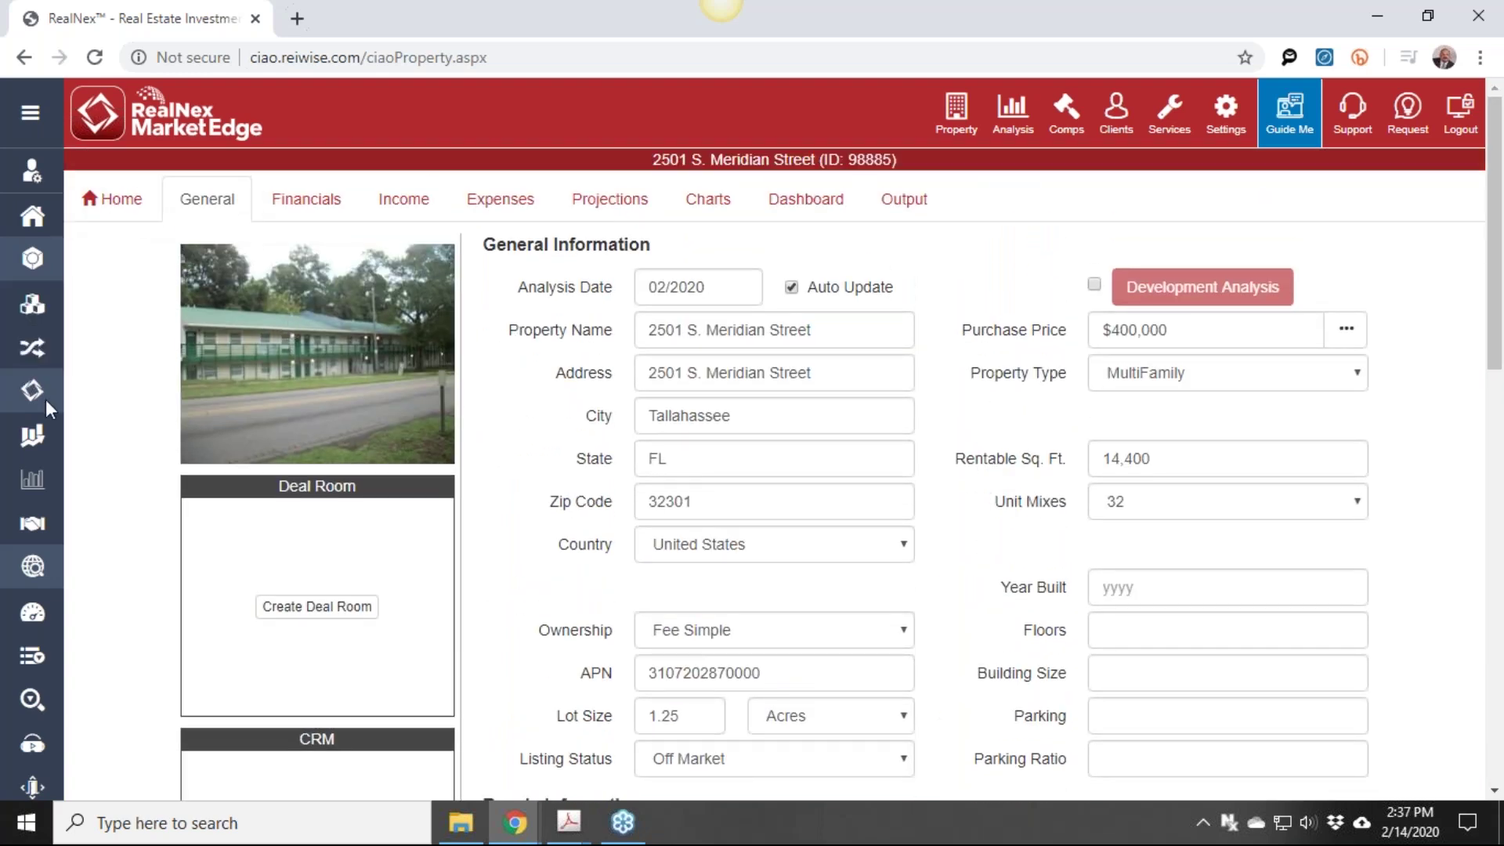
click(32, 435)
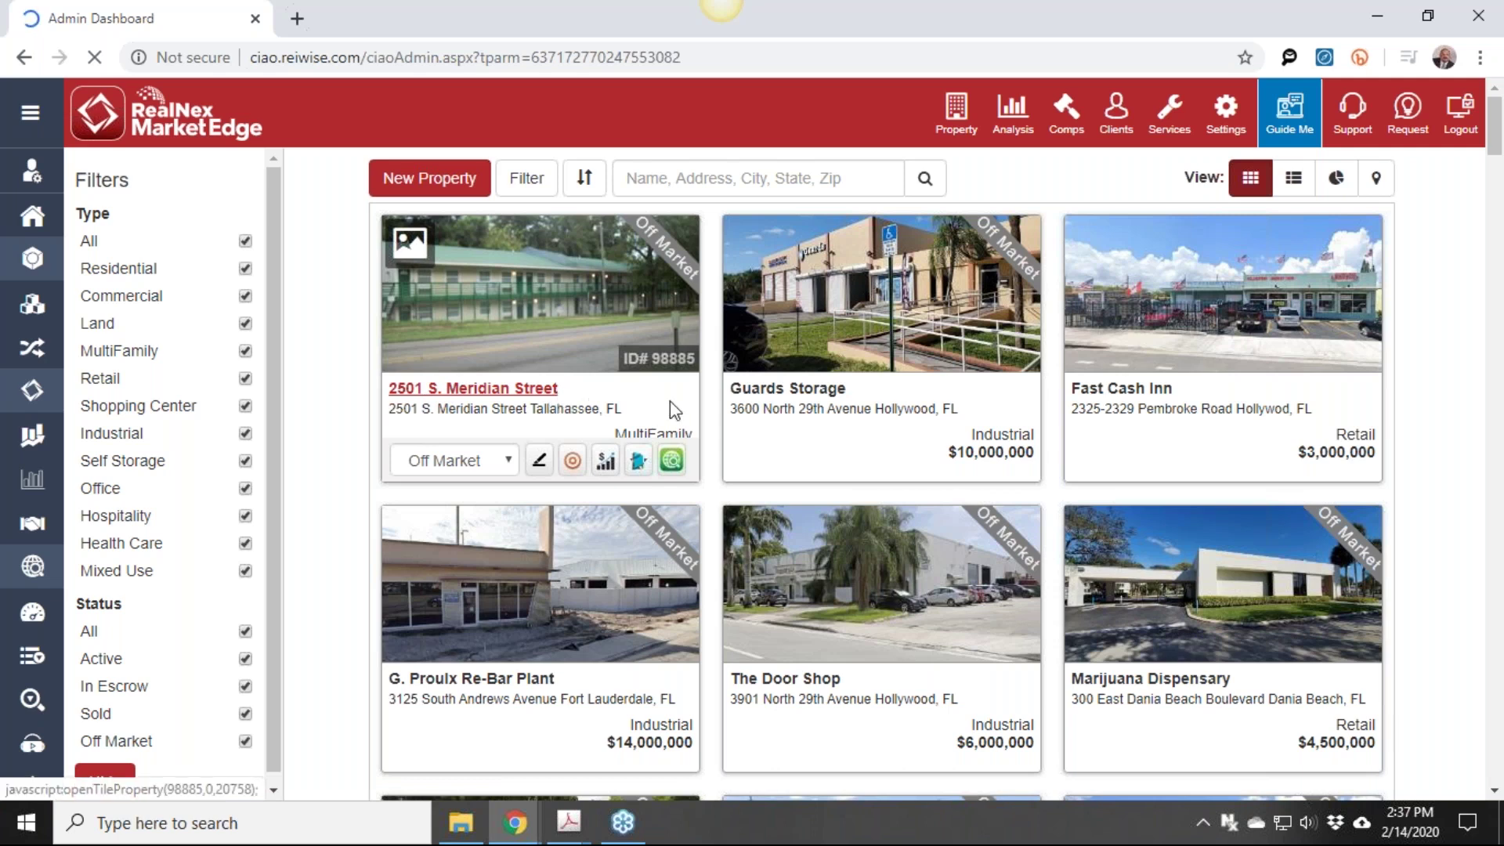
Open the Guards Storage property analysis and try viewing its operating expenses
click(819, 396)
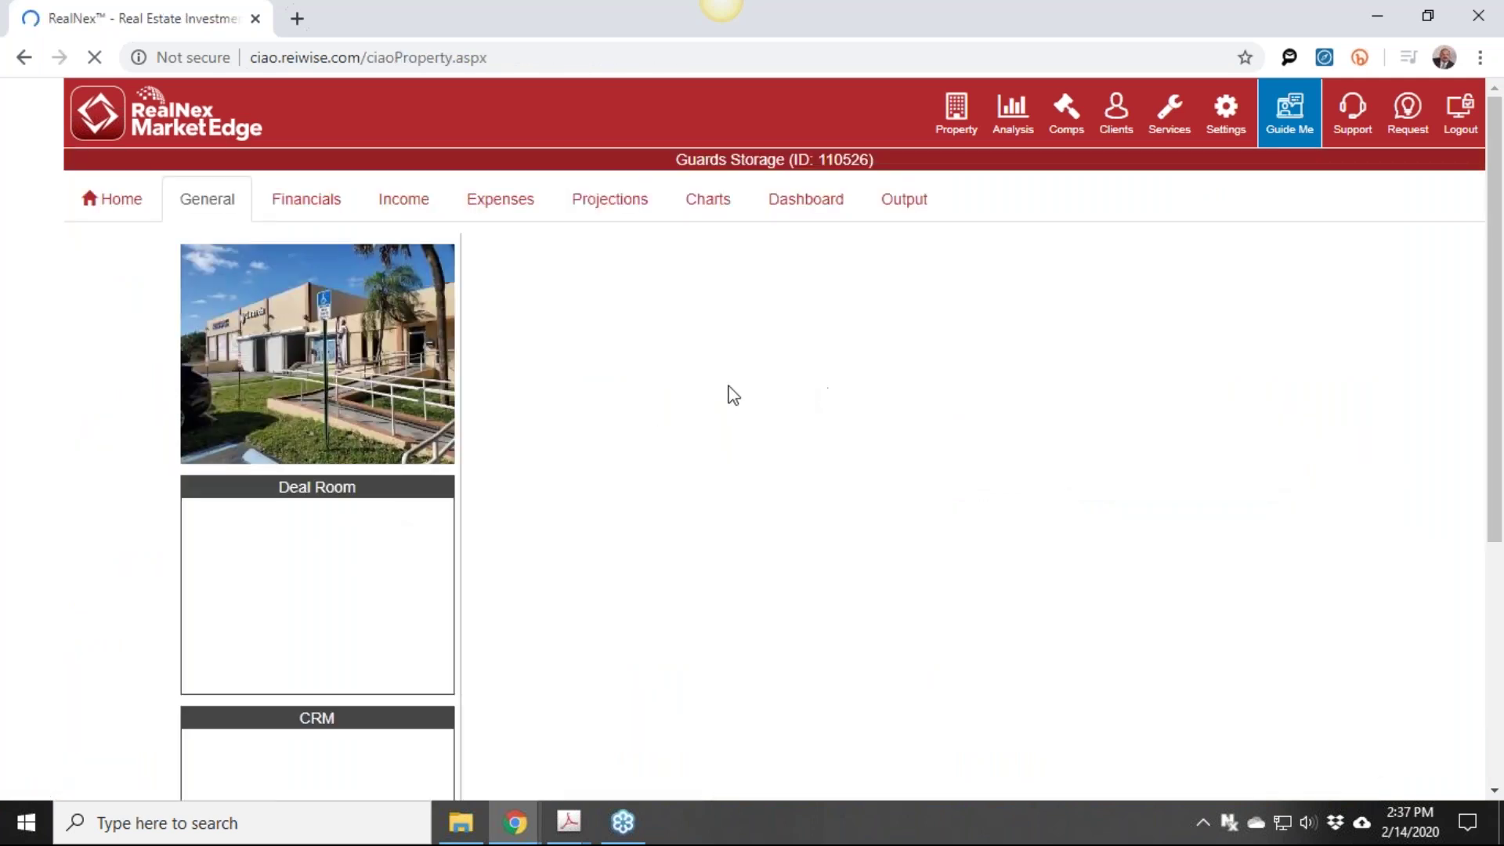
click(516, 205)
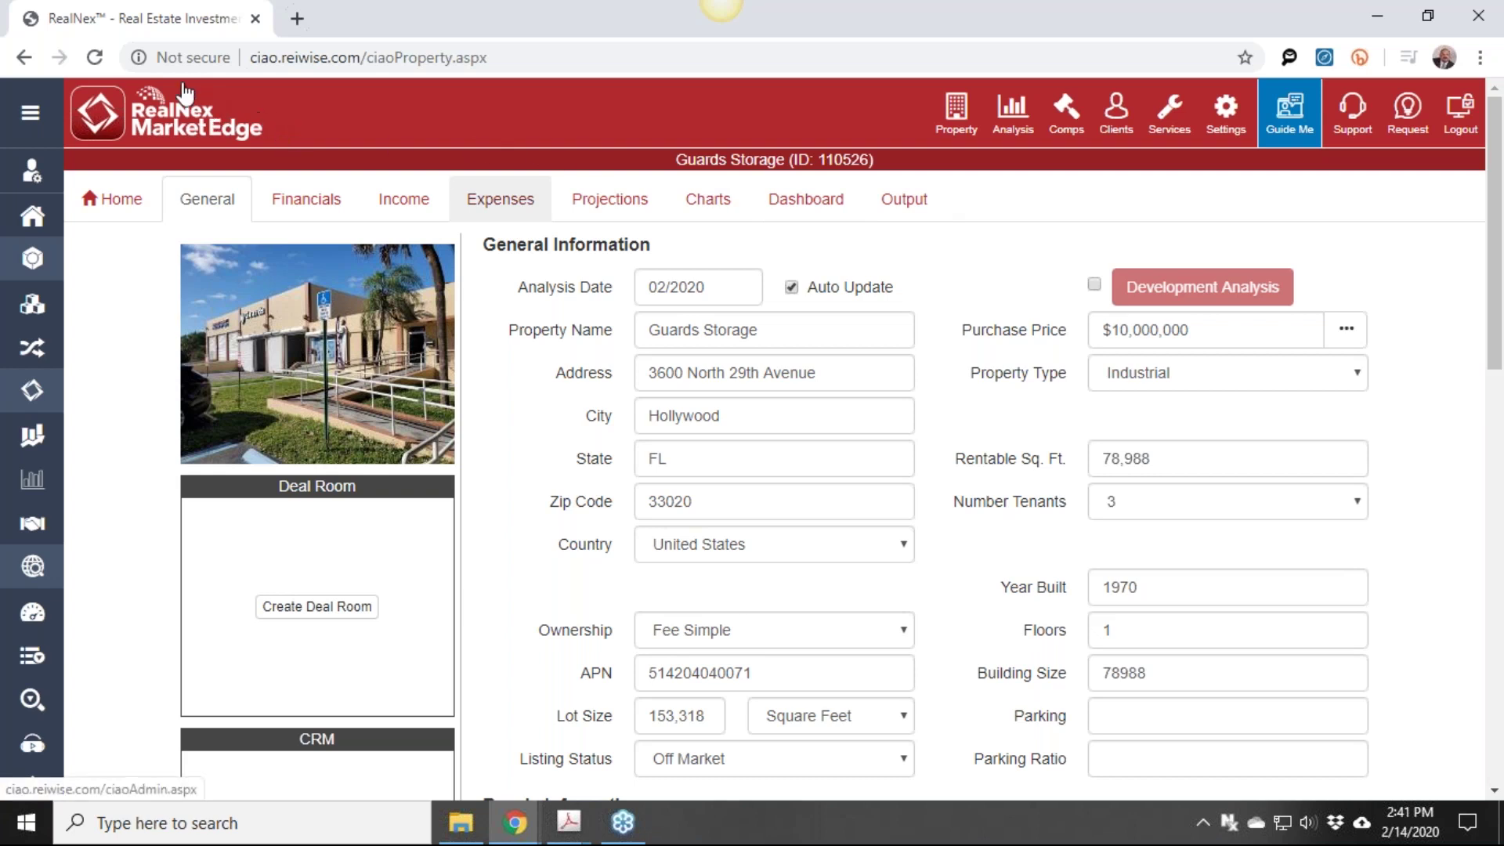
Reload the Guards Storage General page, choosing Continue in the Confirm Form Resubmission dialog
click(97, 59)
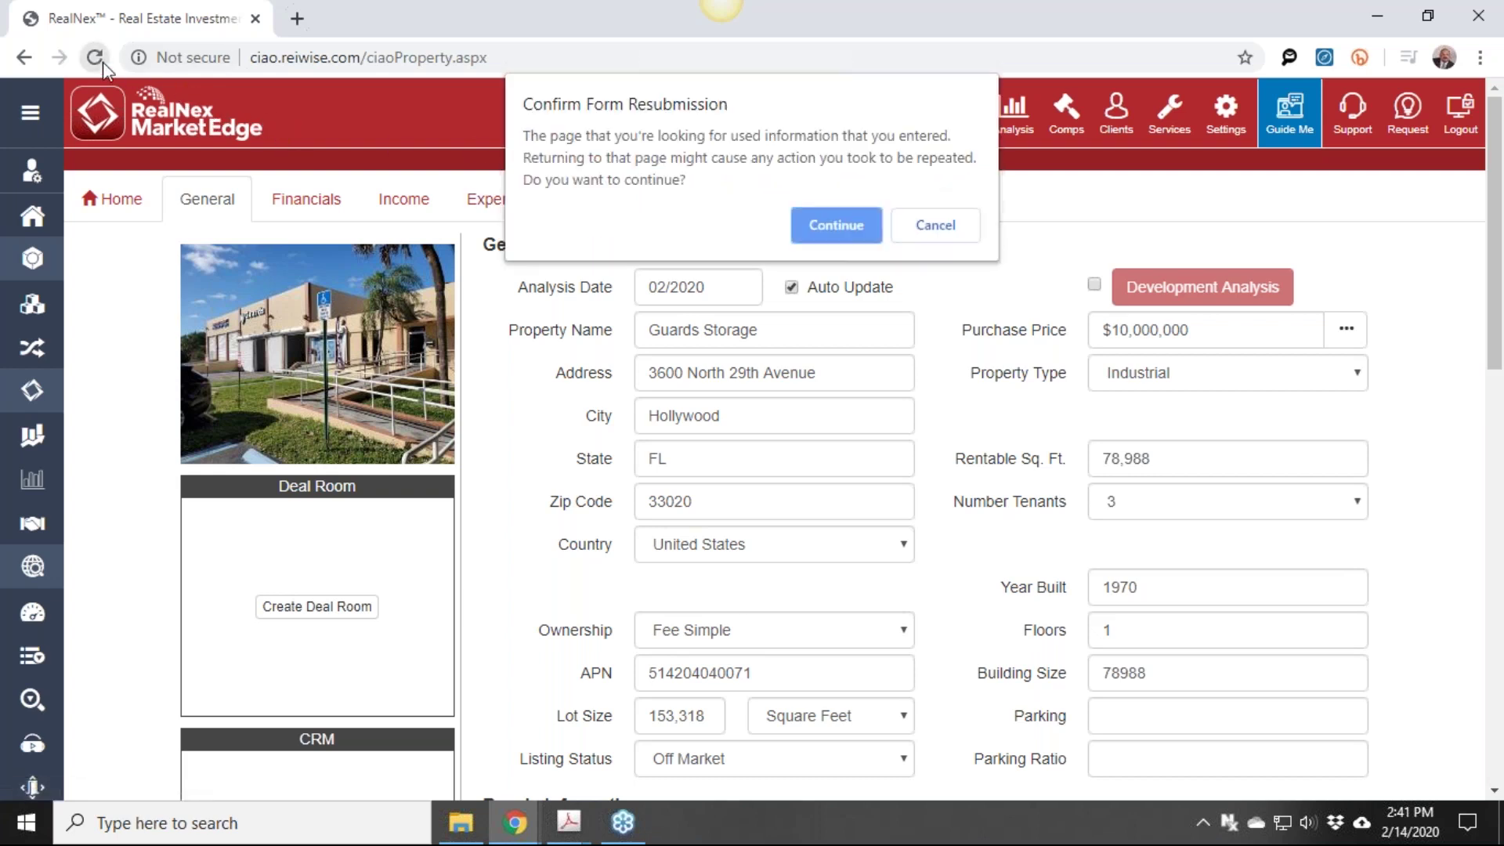
click(855, 230)
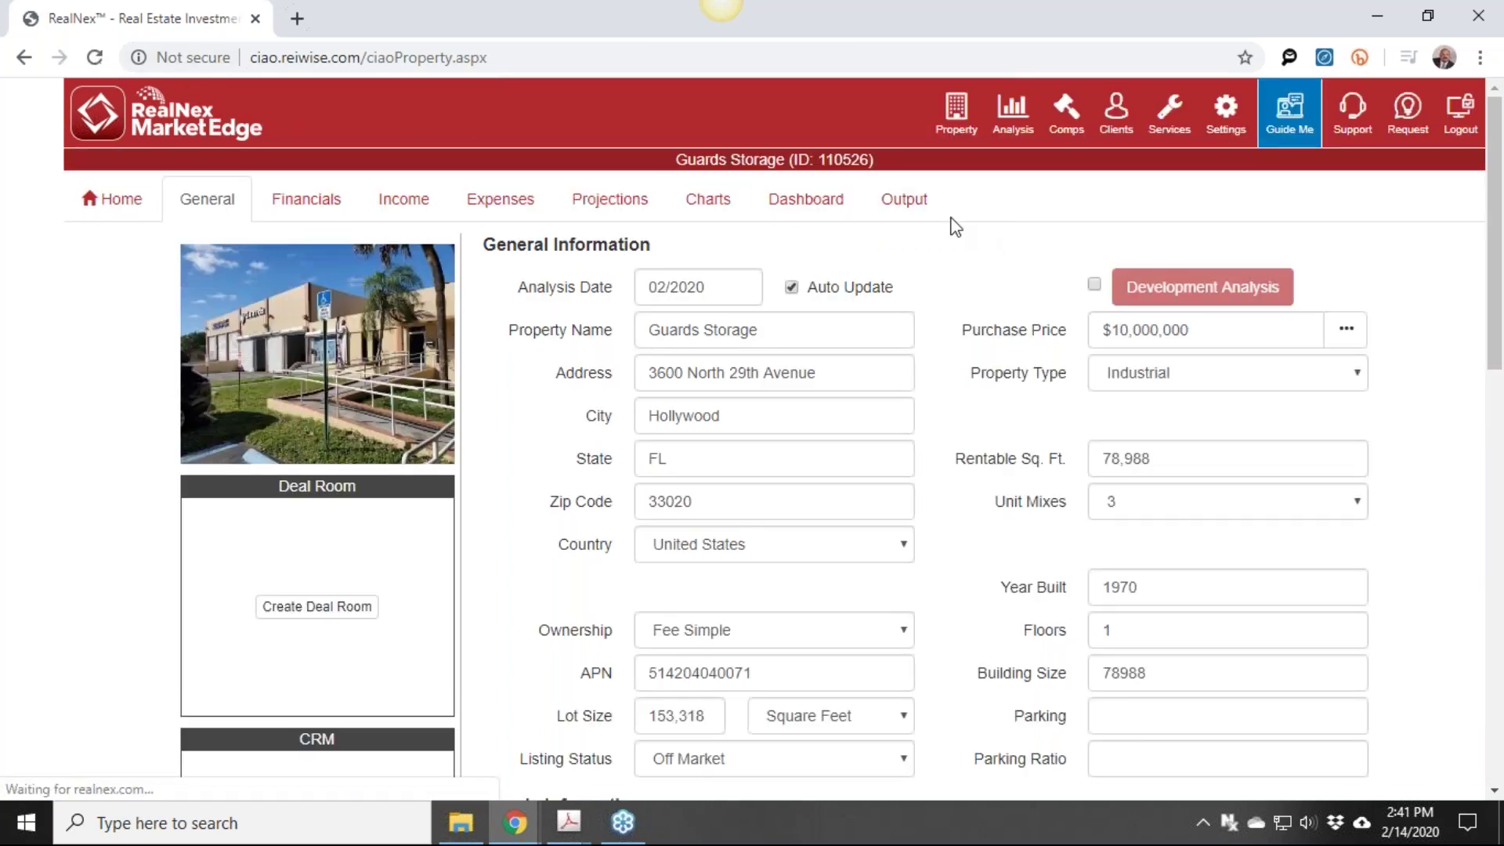